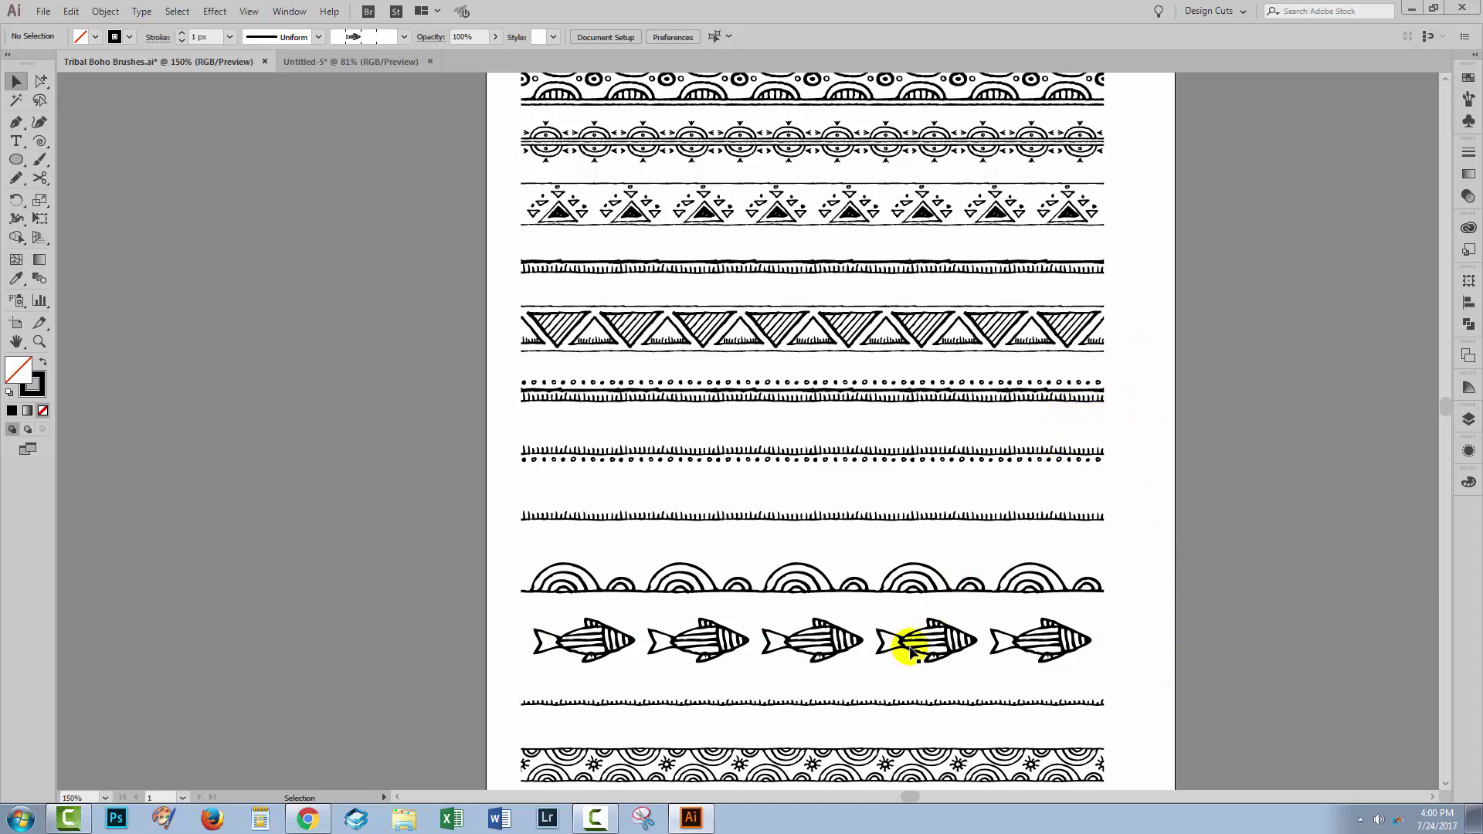
Step: Look over the brush set's product page, then return to the Illustrator document
left_click(306, 820)
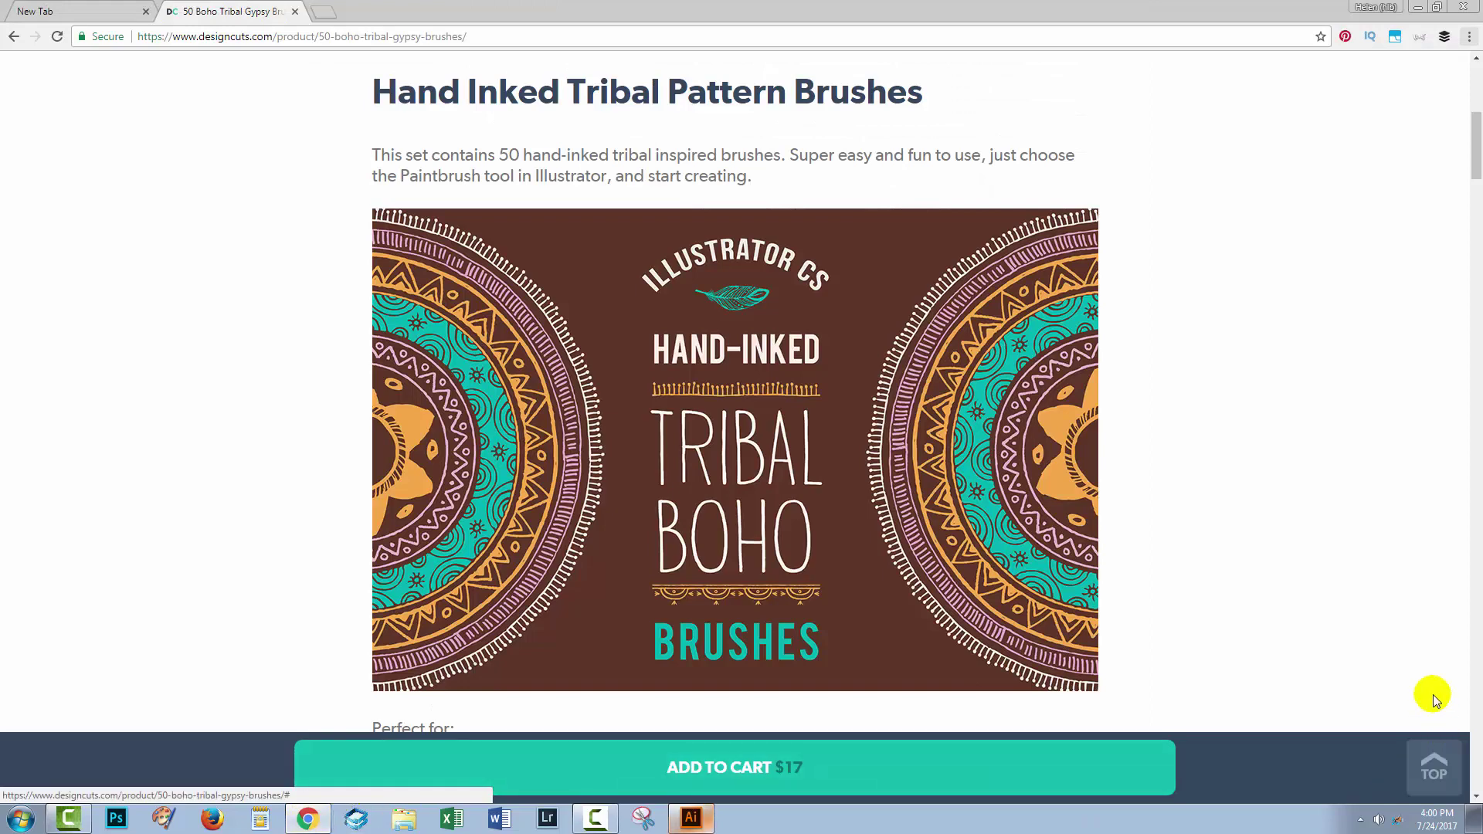
scroll(1321, 342, "up", 5)
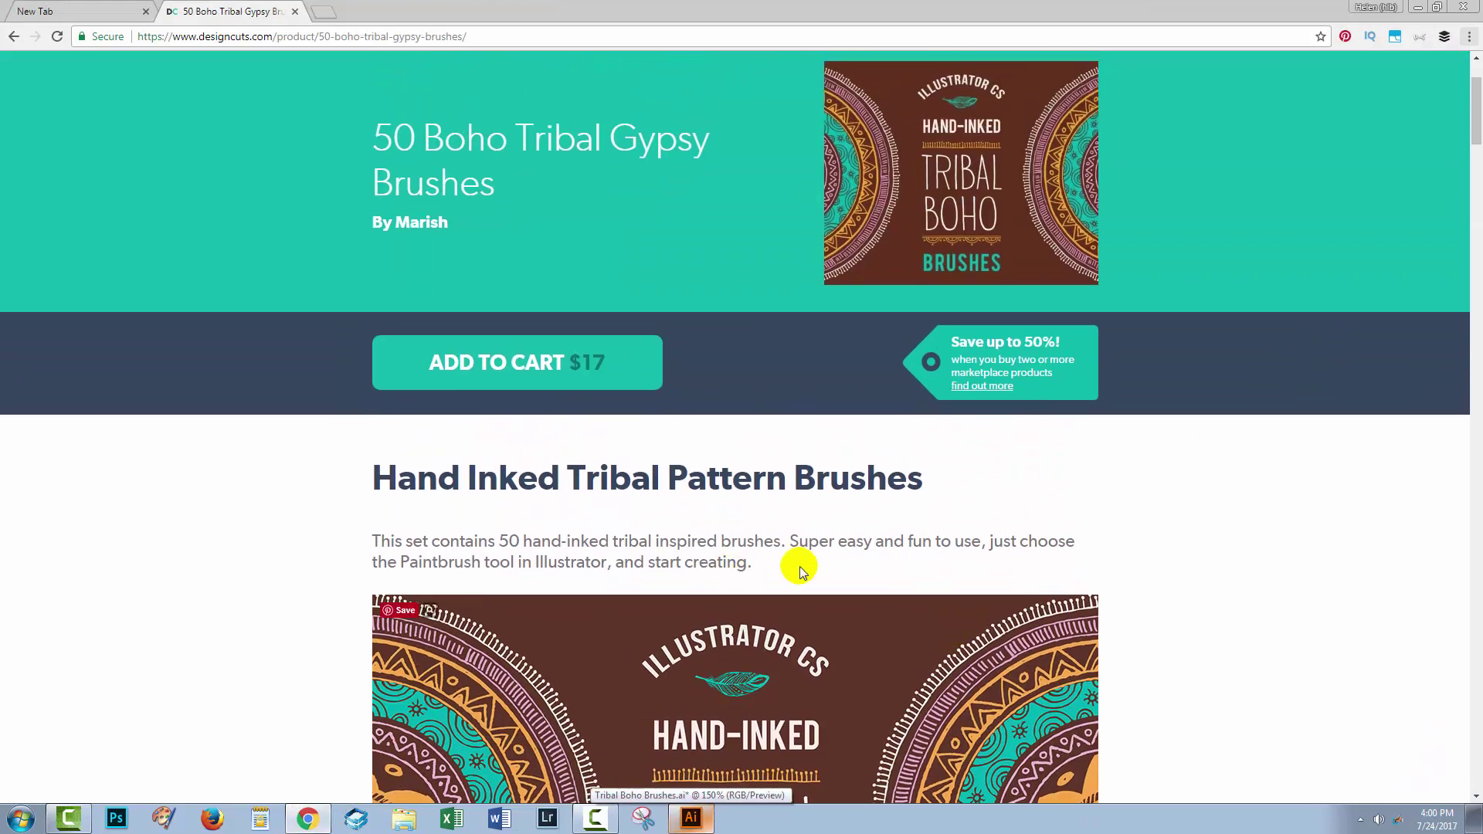
scroll(1222, 586, "down", 5)
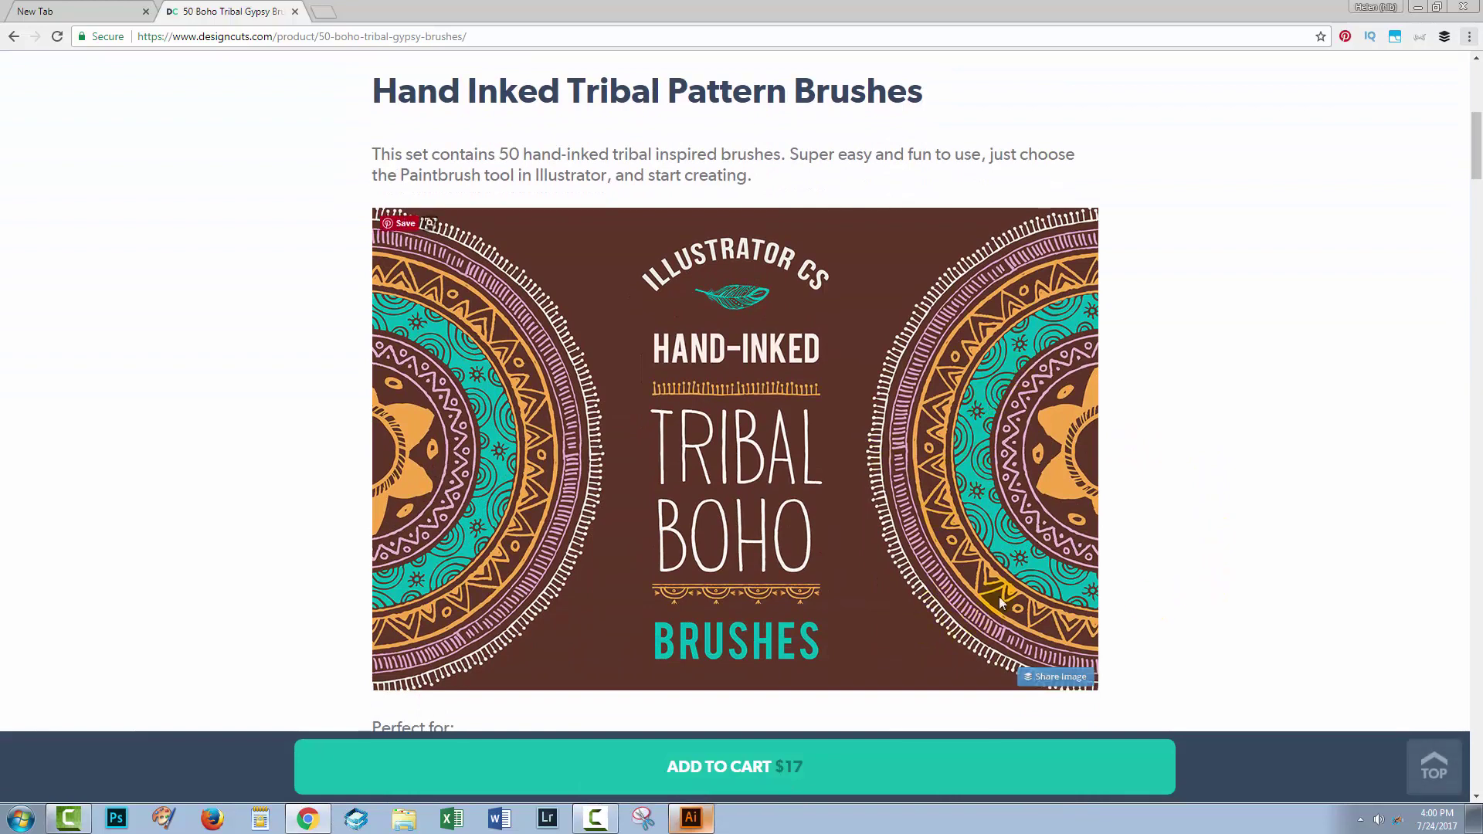
scroll(1197, 560, "down", 2)
scroll(1197, 558, "up", 1)
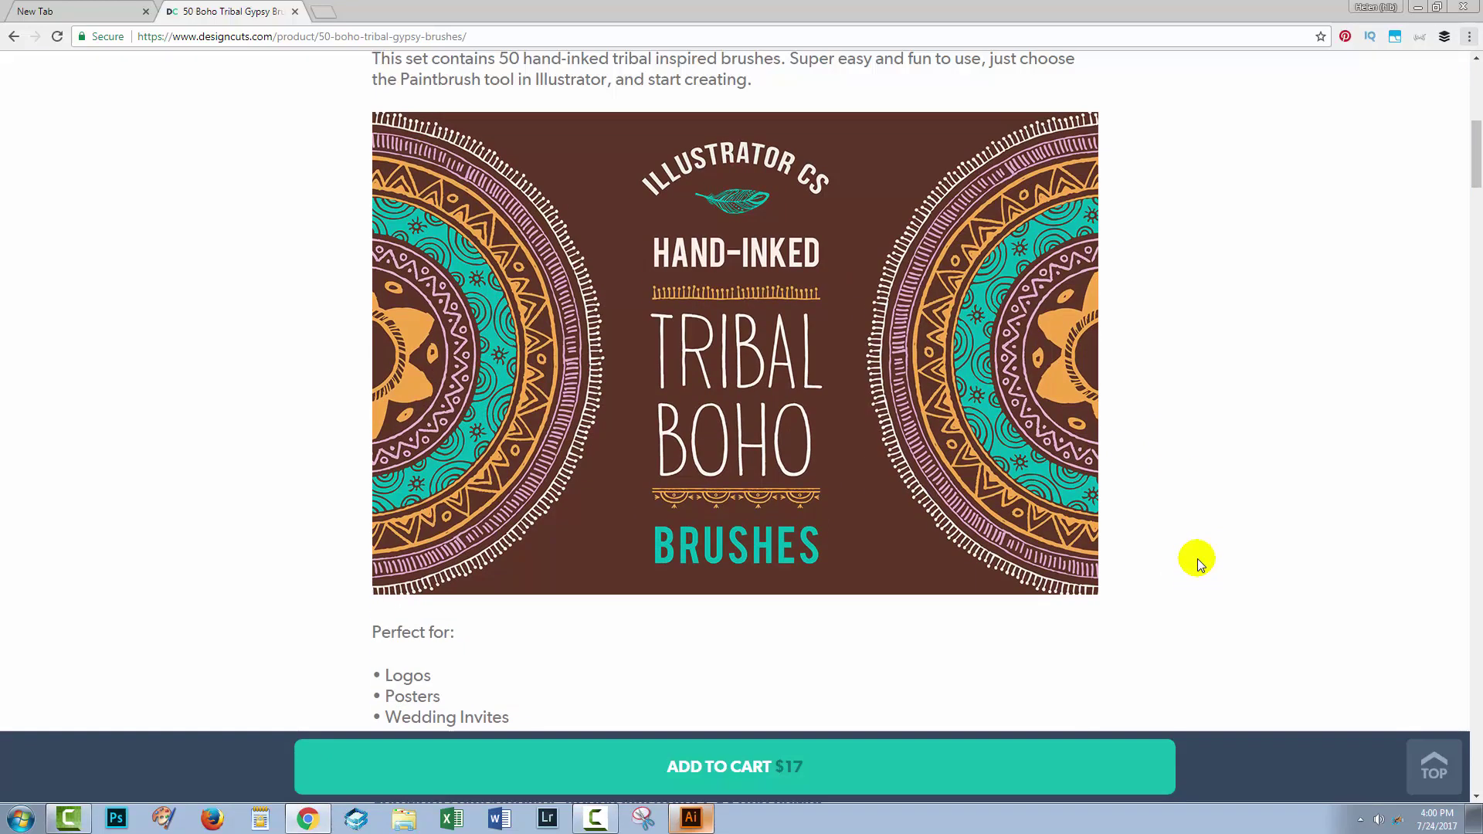
left_click(690, 819)
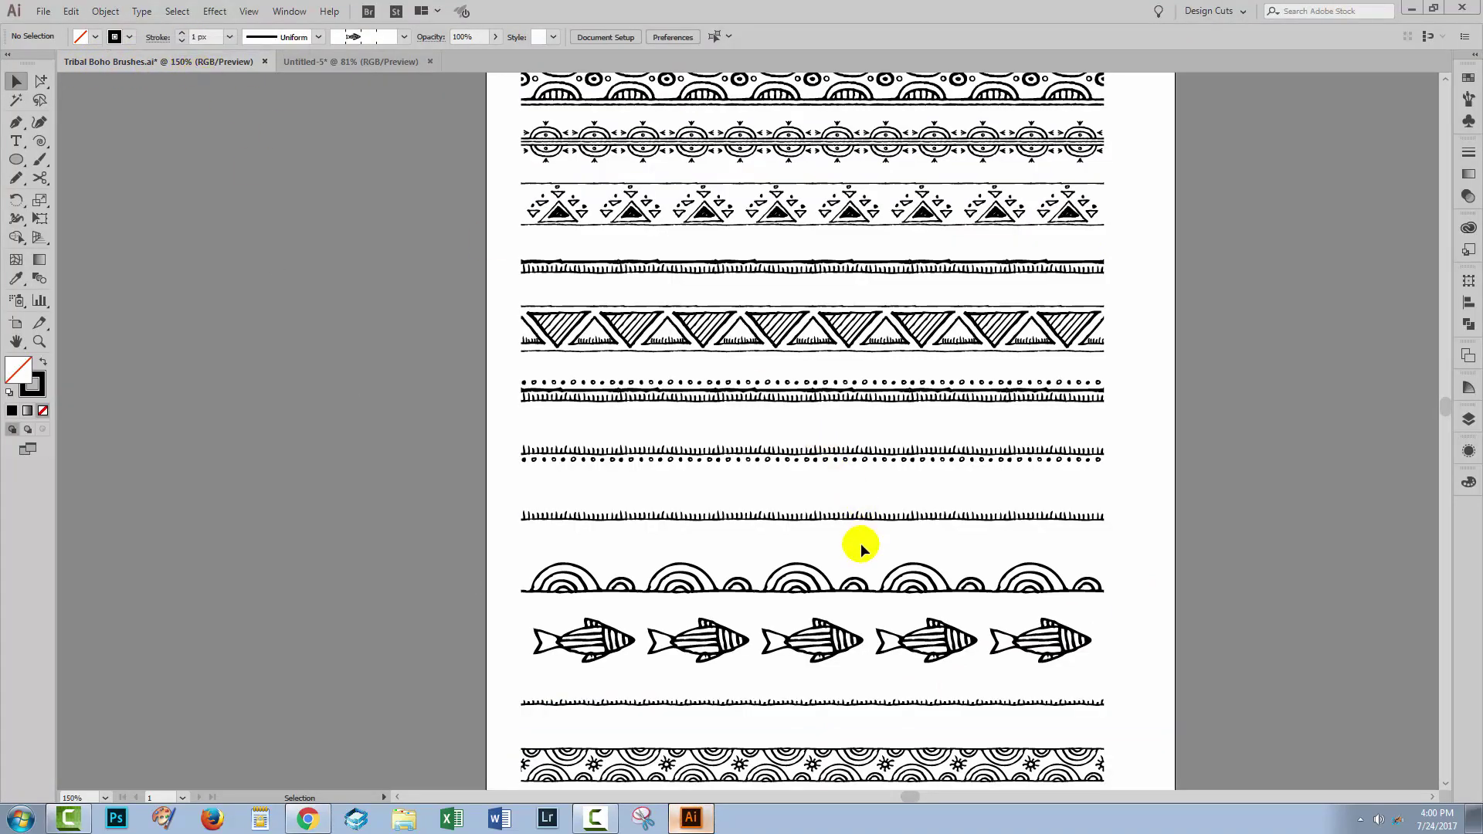
Step: Copy the striped fish pattern row from the Tribal Boho brush sample sheet
scroll(857, 539, "down", 1)
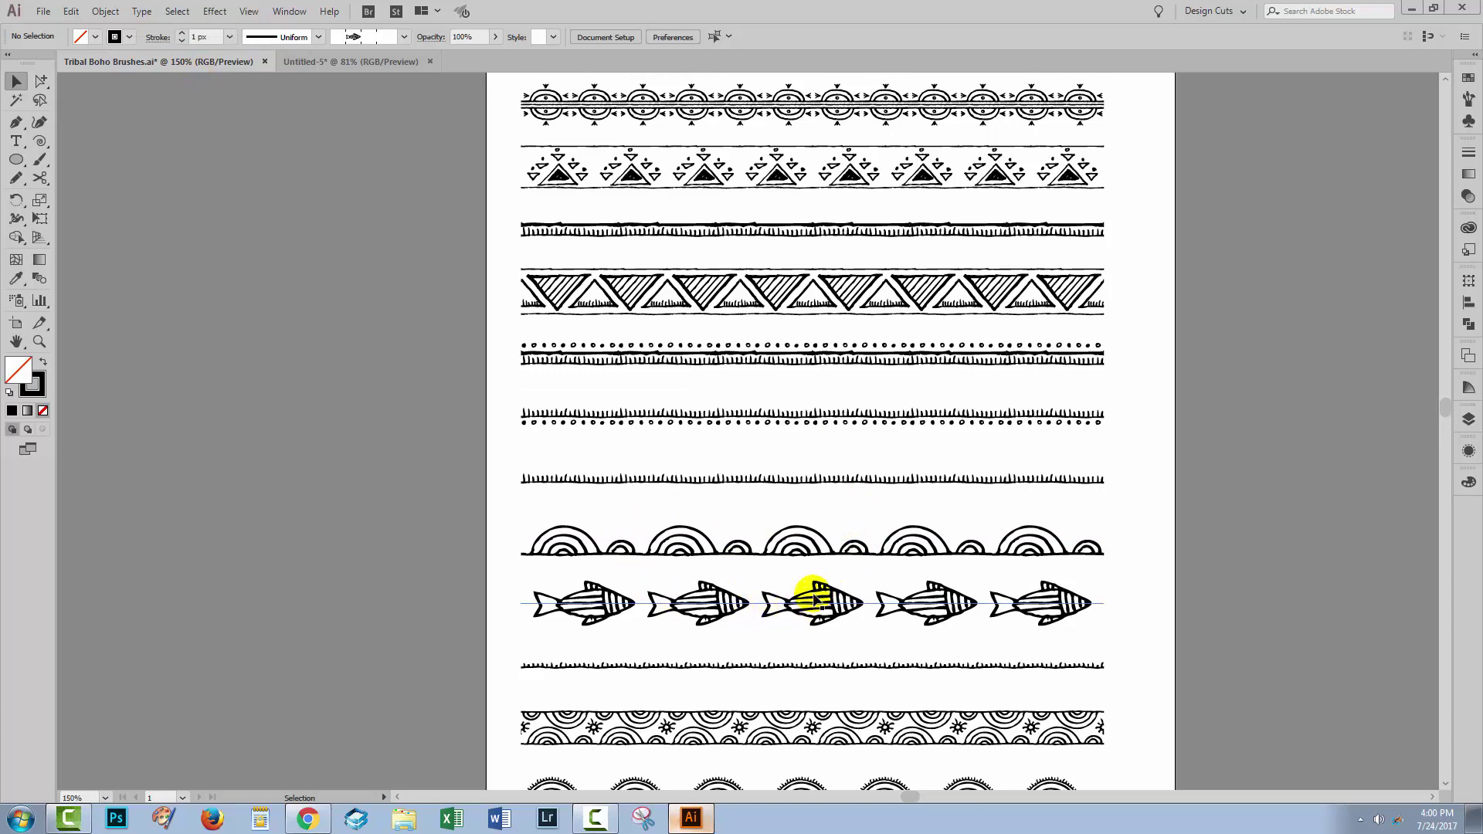
left_click(784, 605)
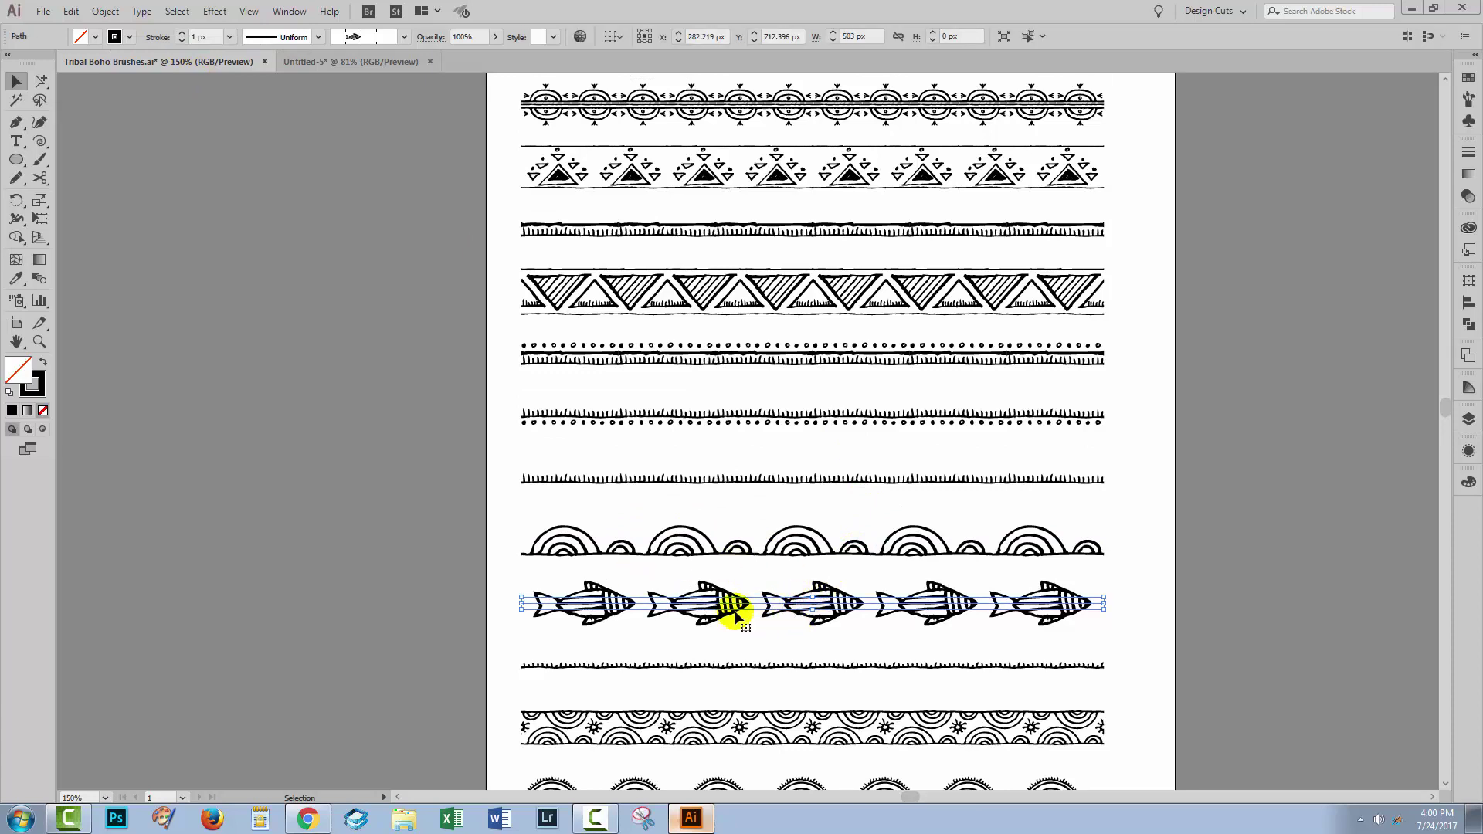
left_click(70, 11)
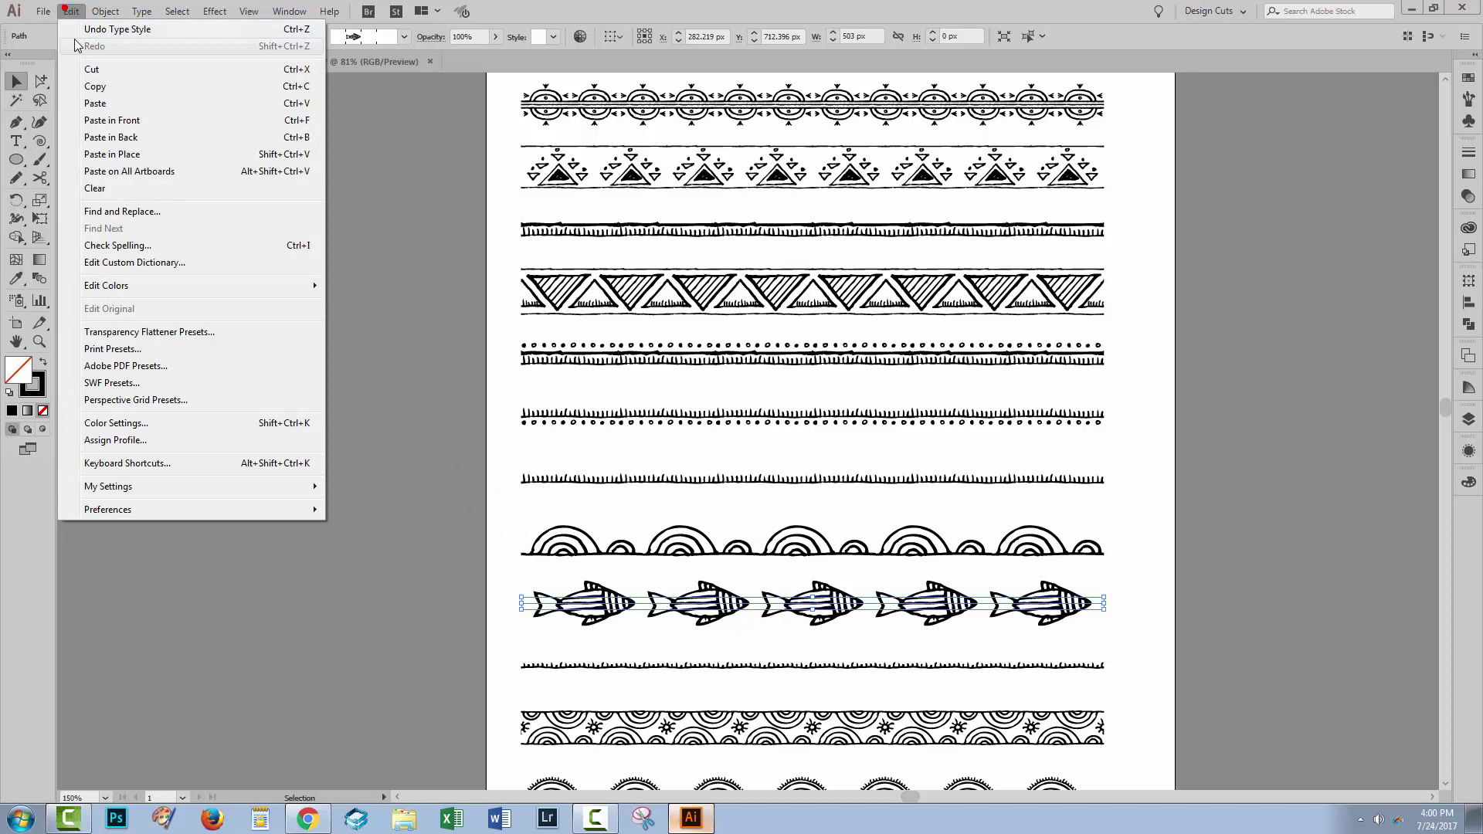
left_click(95, 86)
Step: Paste the fish row into Untitled-5 and move it toward the upper left
left_click(350, 62)
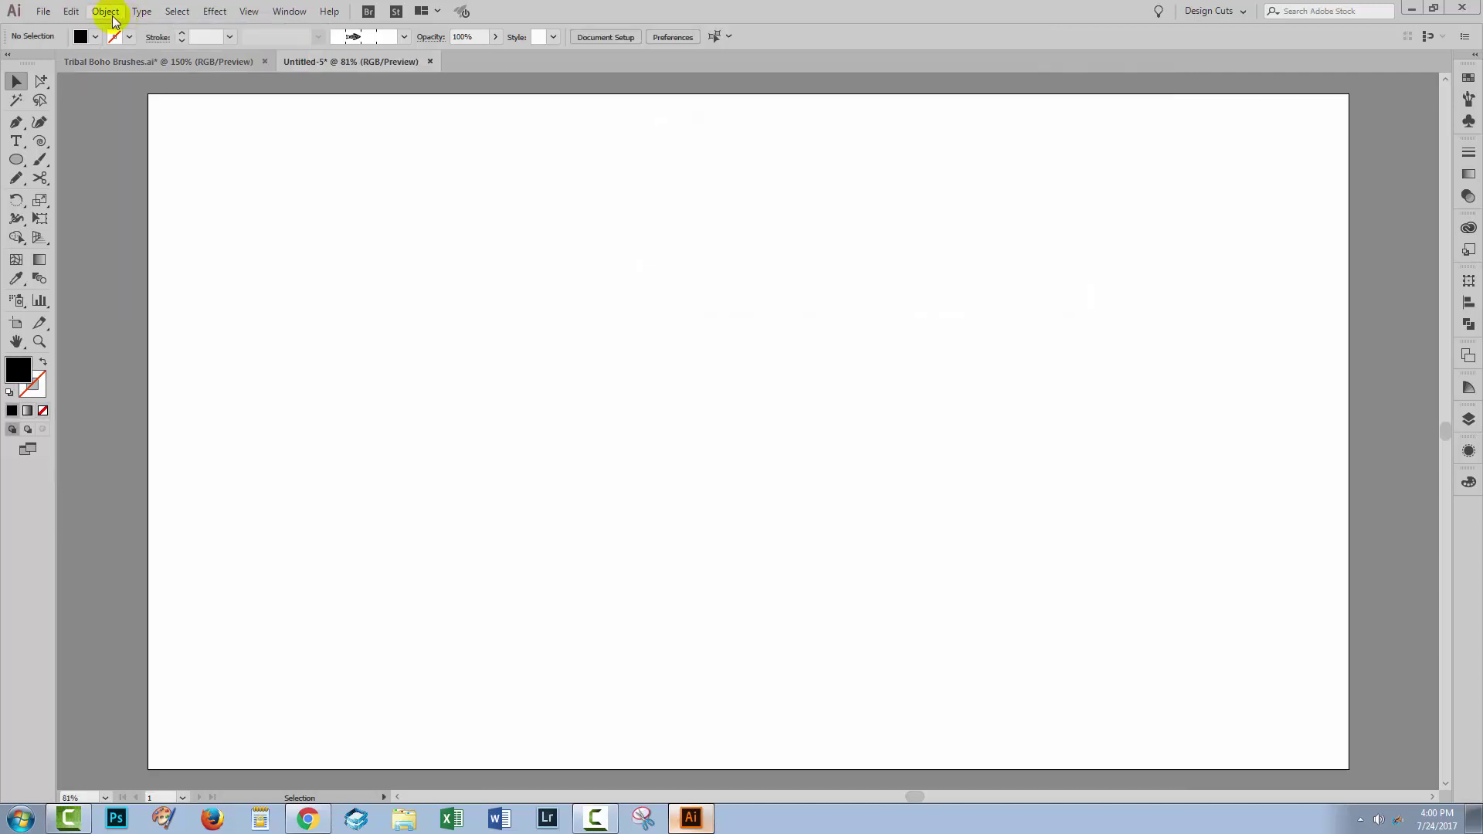
left_click(68, 11)
left_click(96, 103)
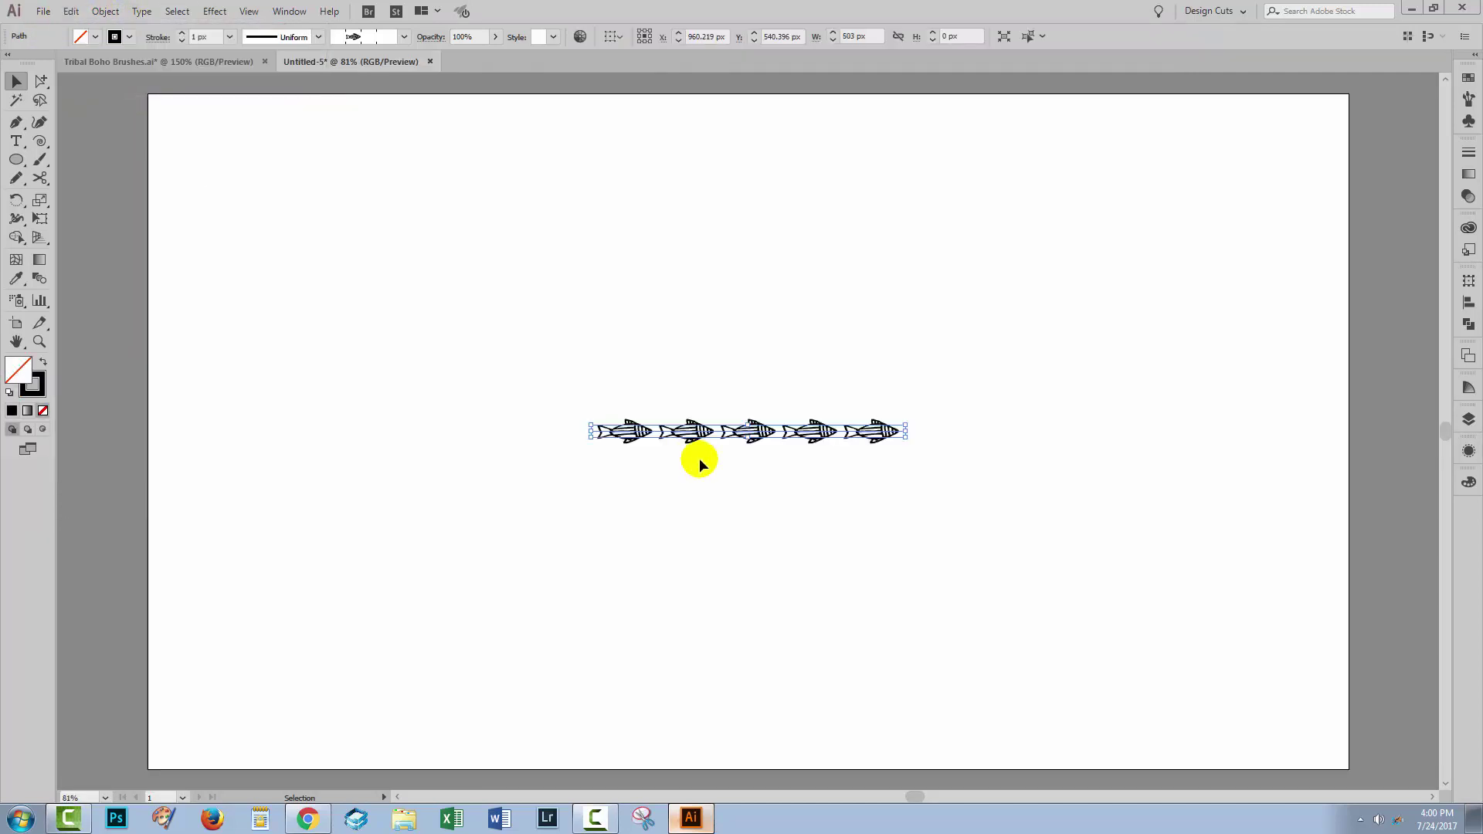
left_click_drag(694, 432, 473, 220)
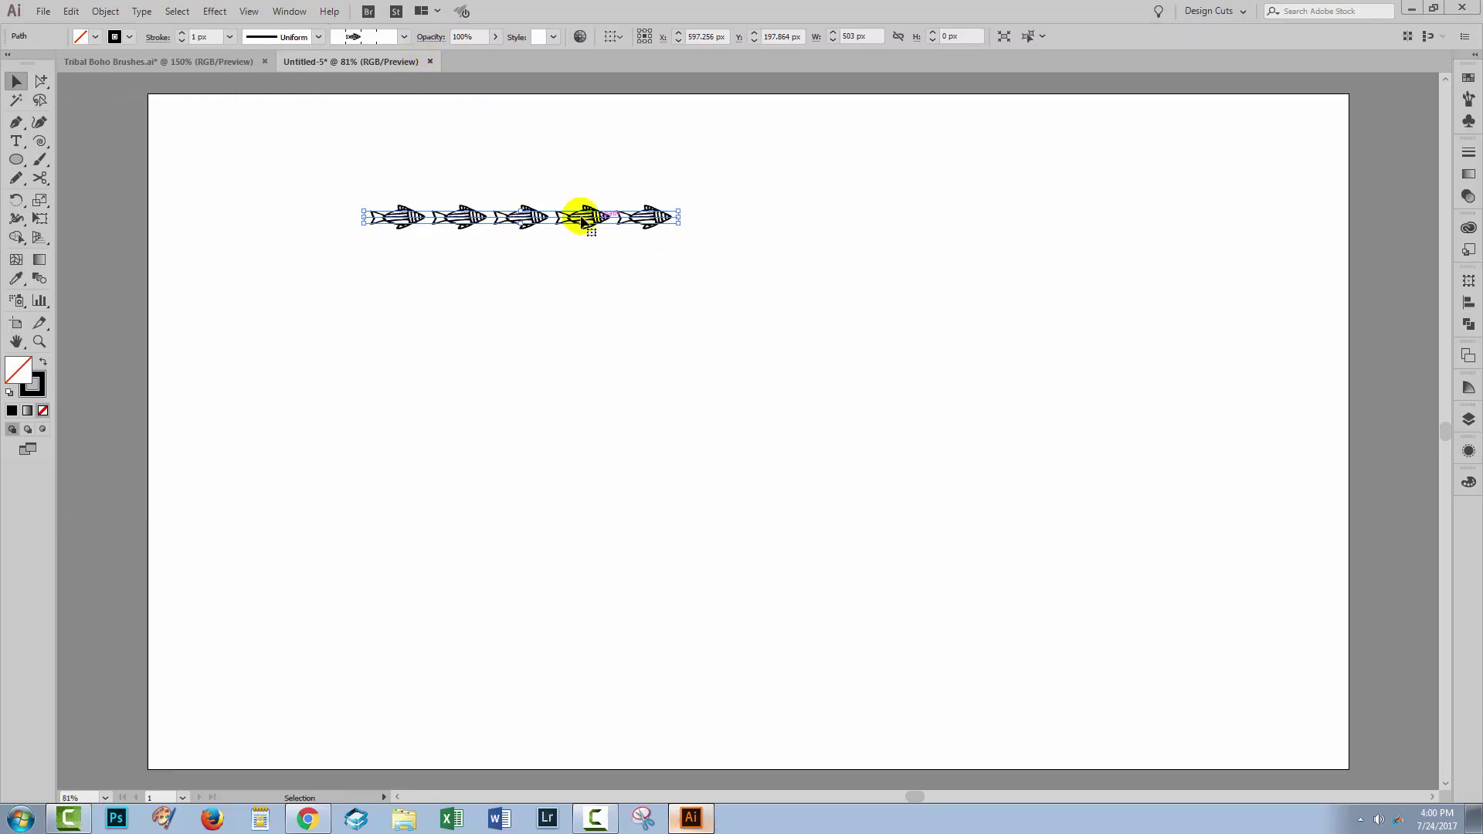
Step: Expand the fish row's appearance and ungroup it twice into separate fish paths
left_click(104, 14)
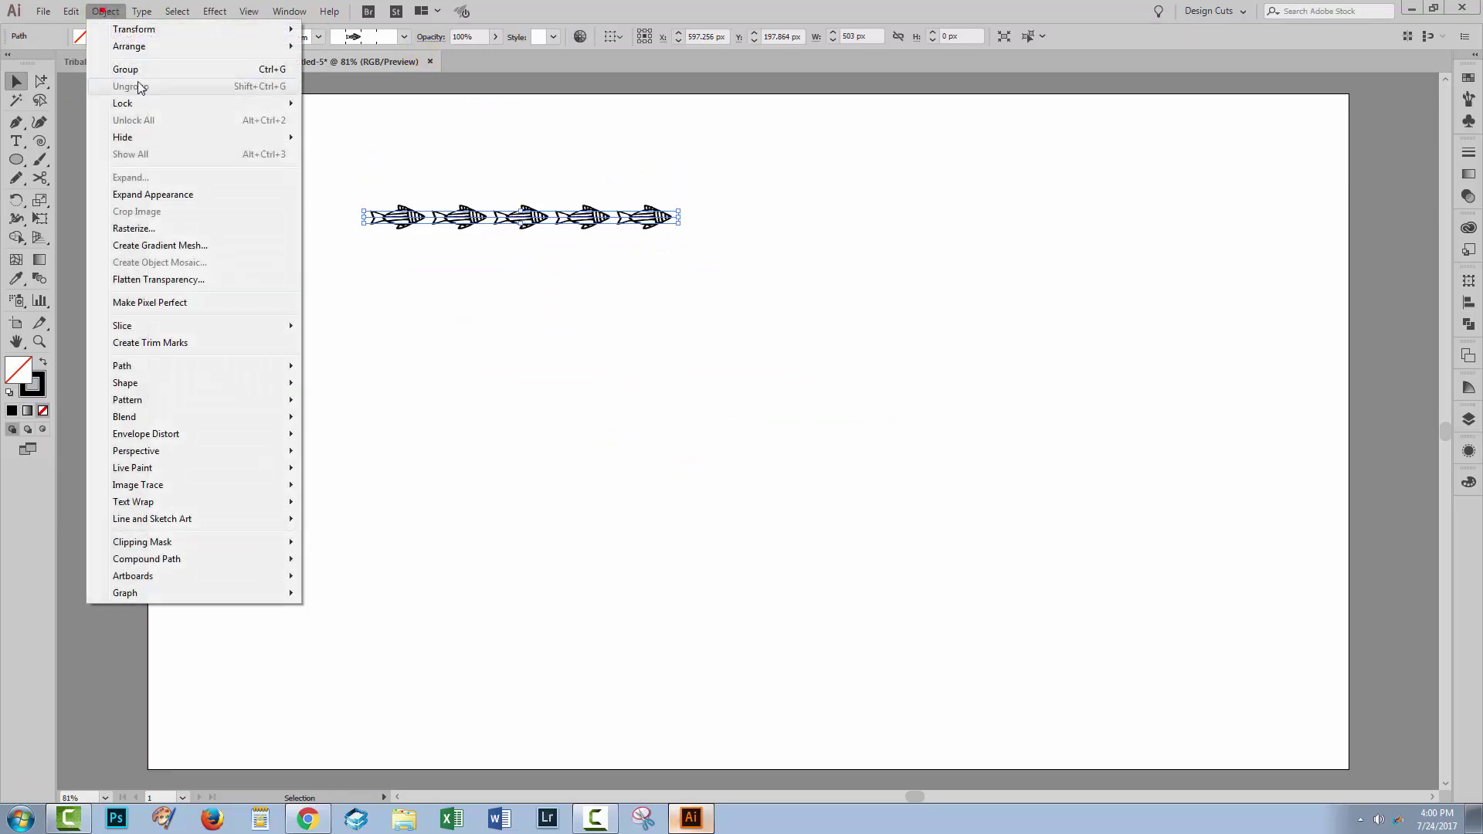
left_click(170, 194)
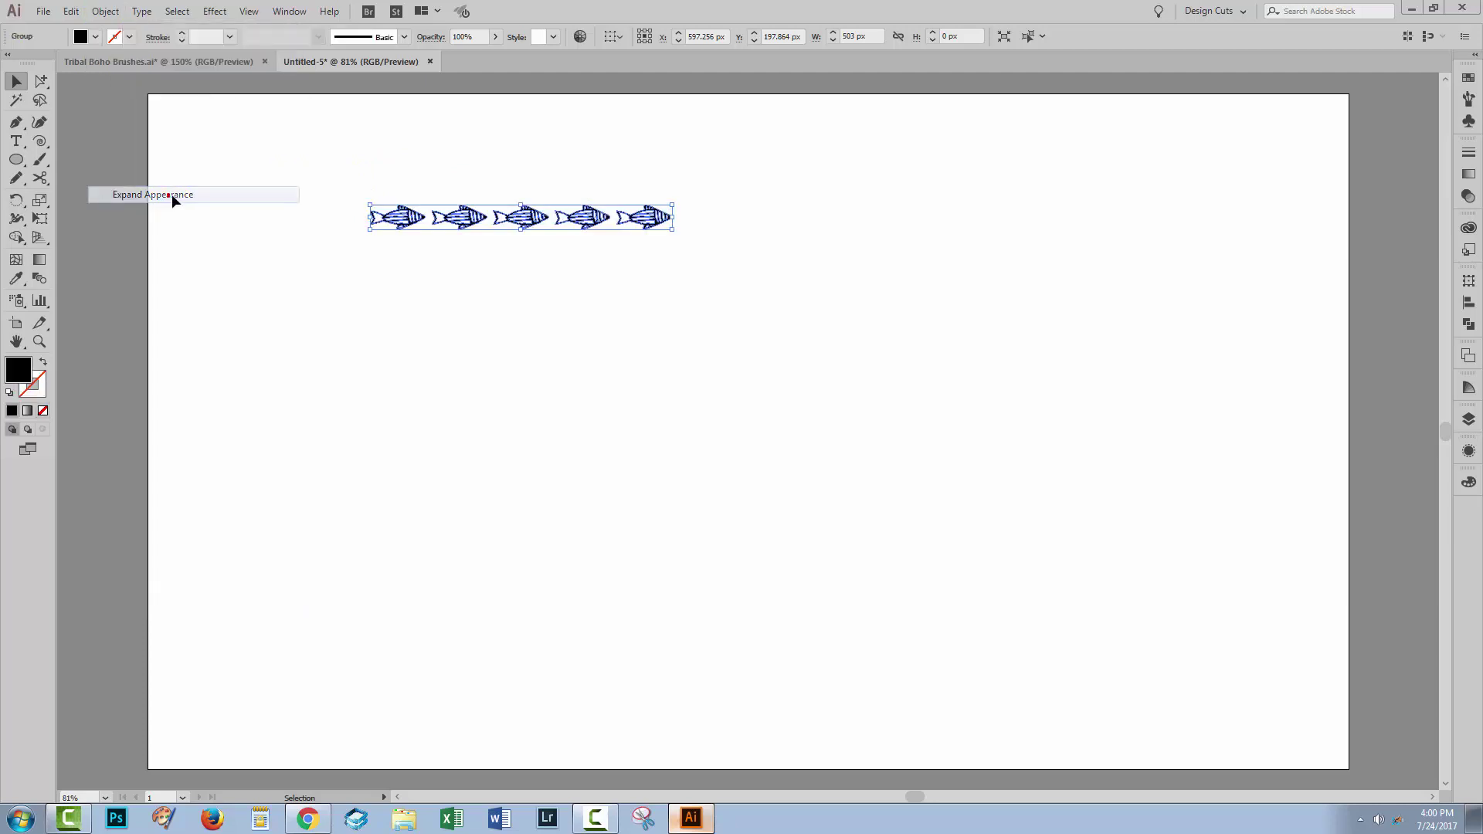
left_click(104, 14)
left_click(130, 84)
left_click(104, 12)
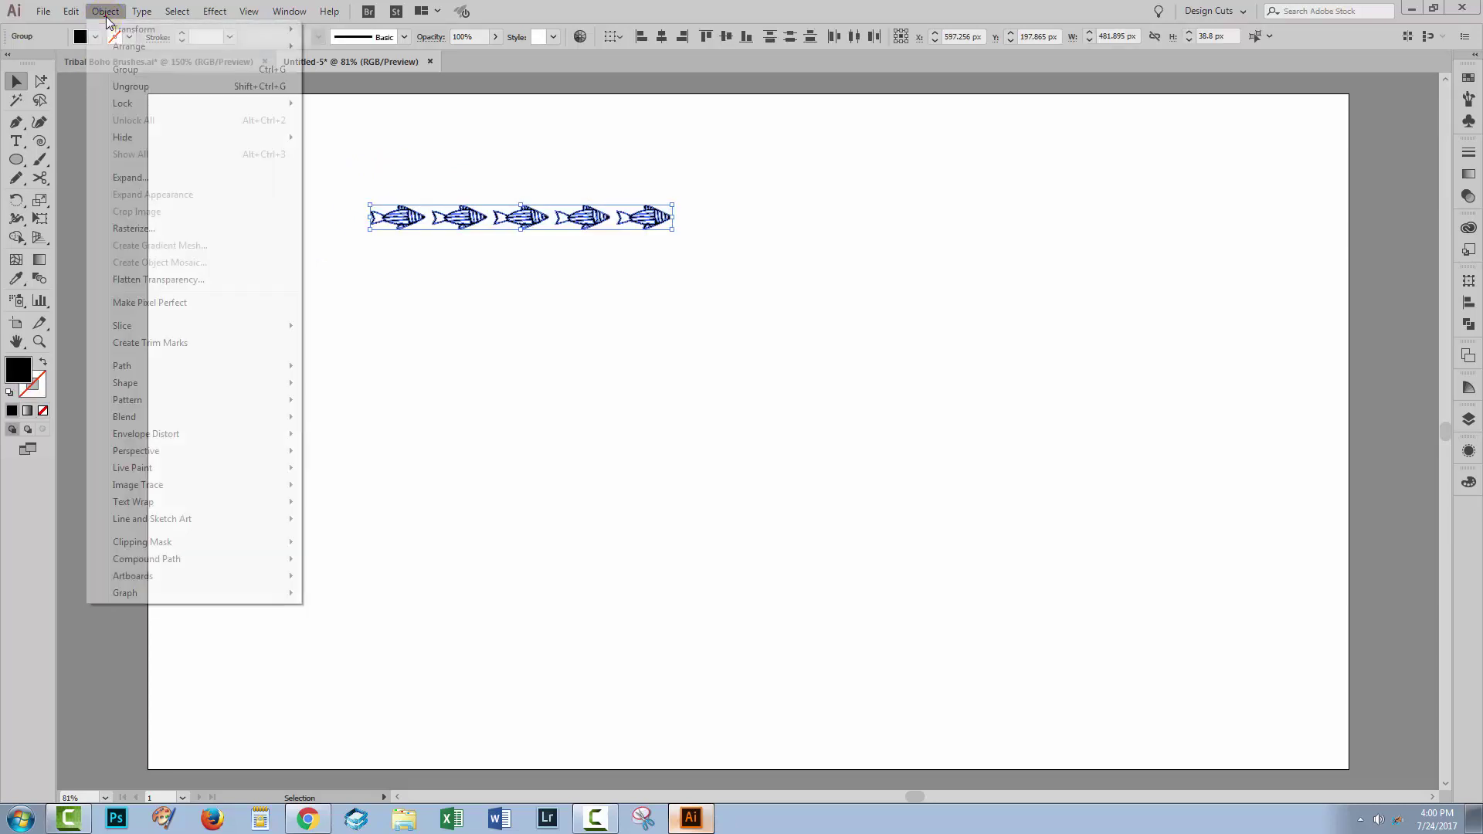
left_click(122, 85)
left_click(104, 11)
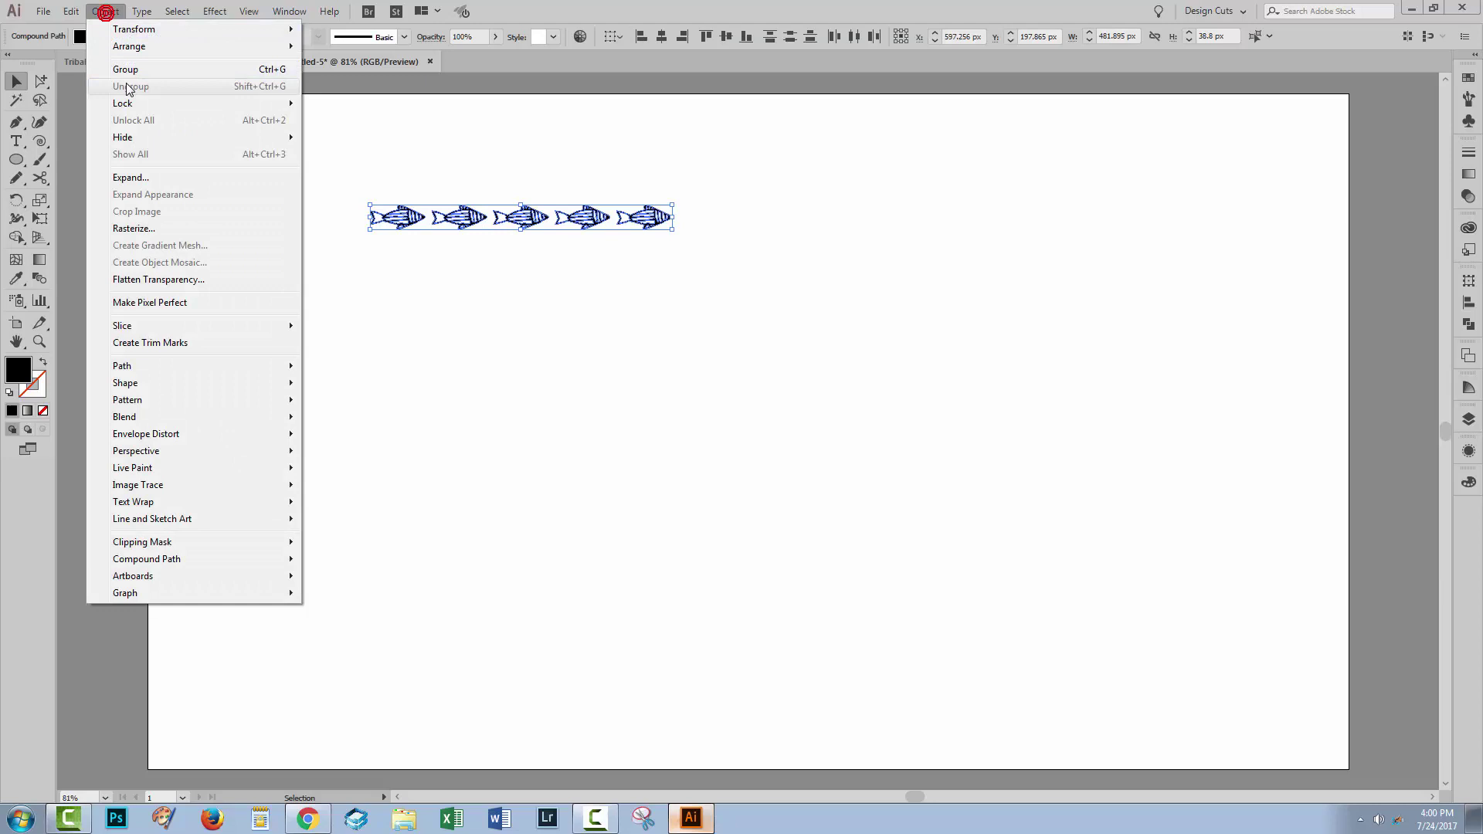
Step: Delete the first four fish, keeping only the last striped fish selected
left_click(448, 287)
left_click(447, 288)
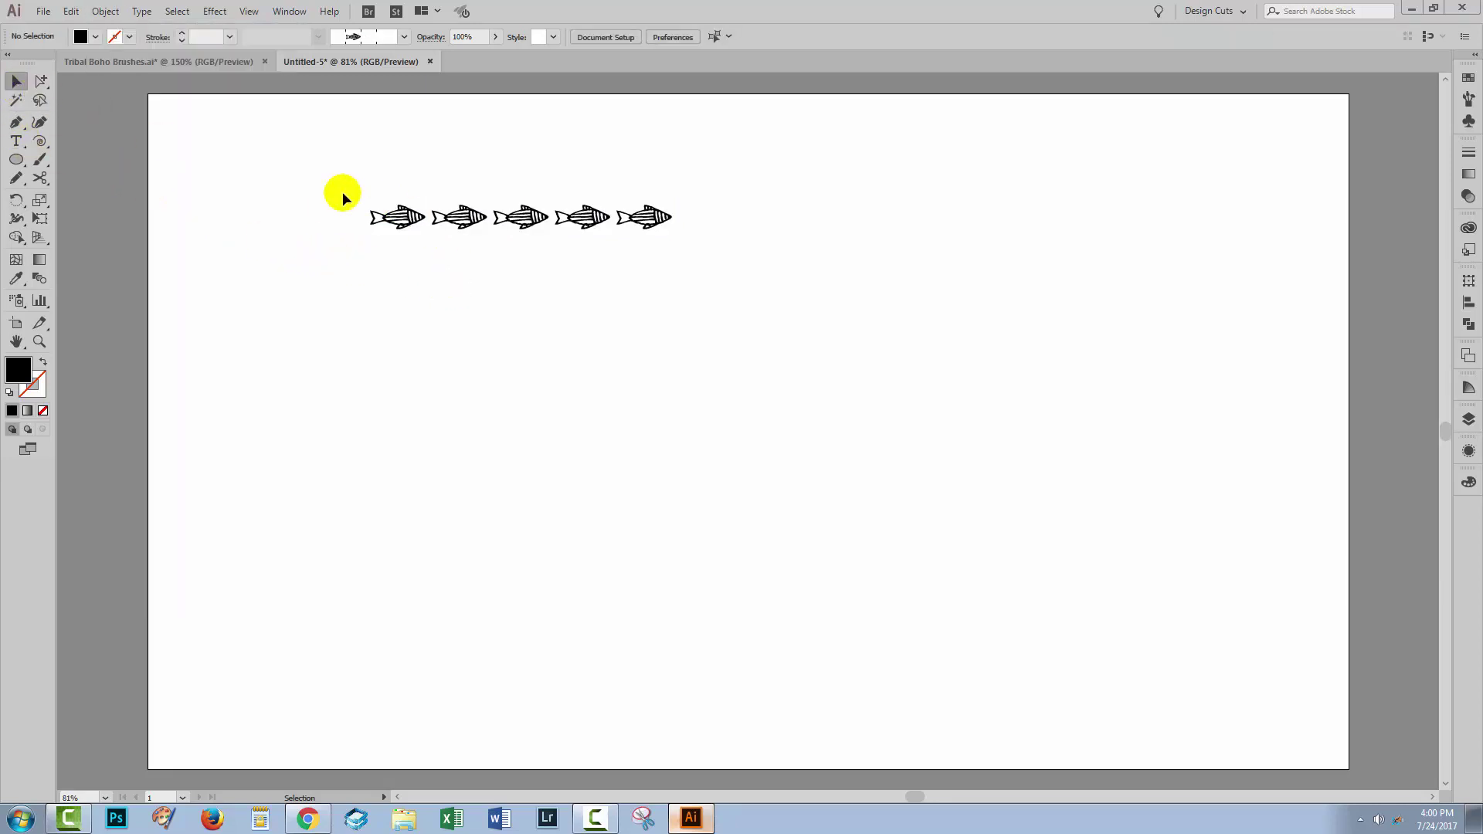
left_click_drag(341, 189, 606, 252)
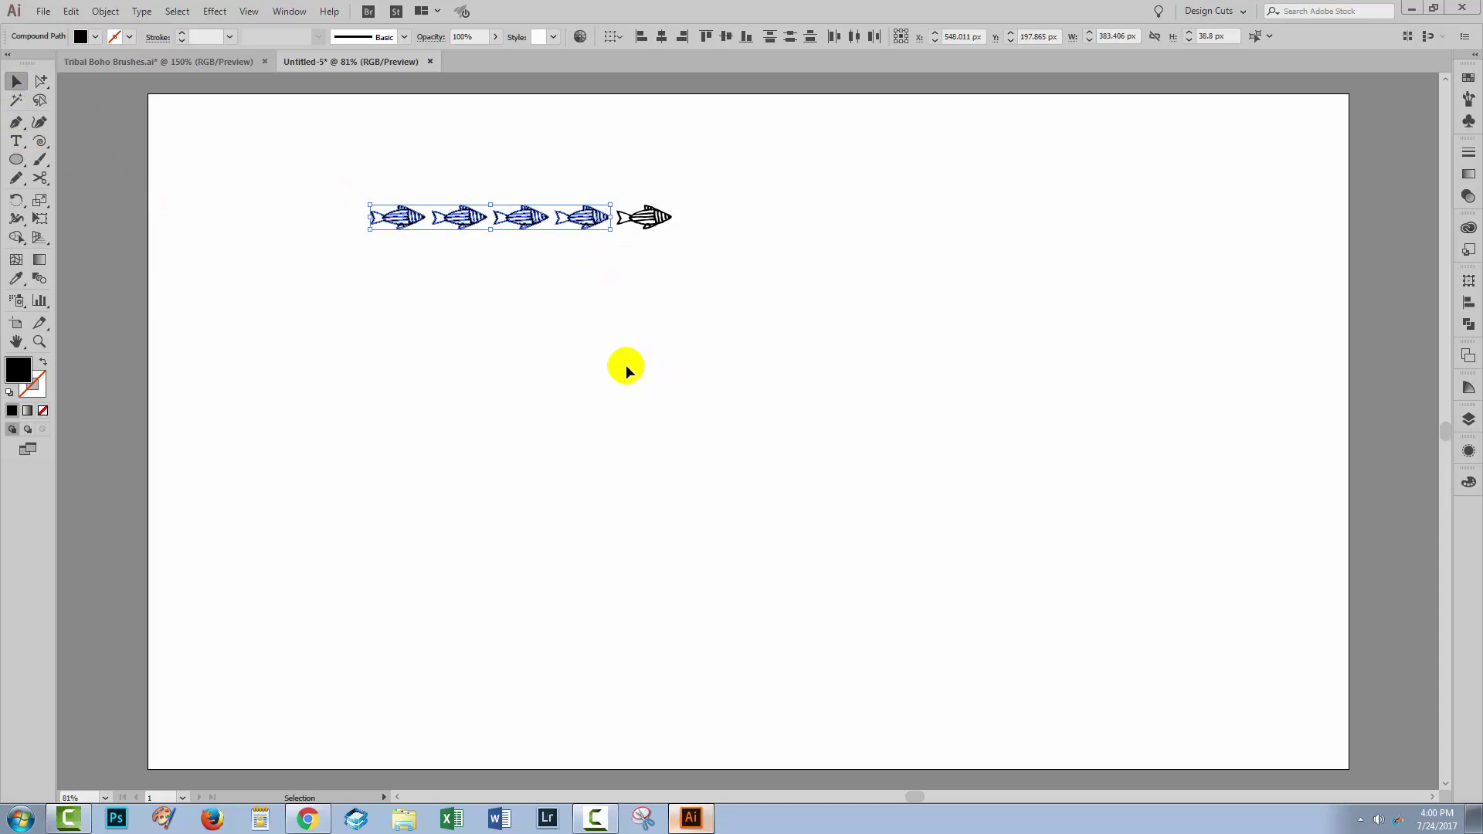
key("Delete")
left_click(650, 222)
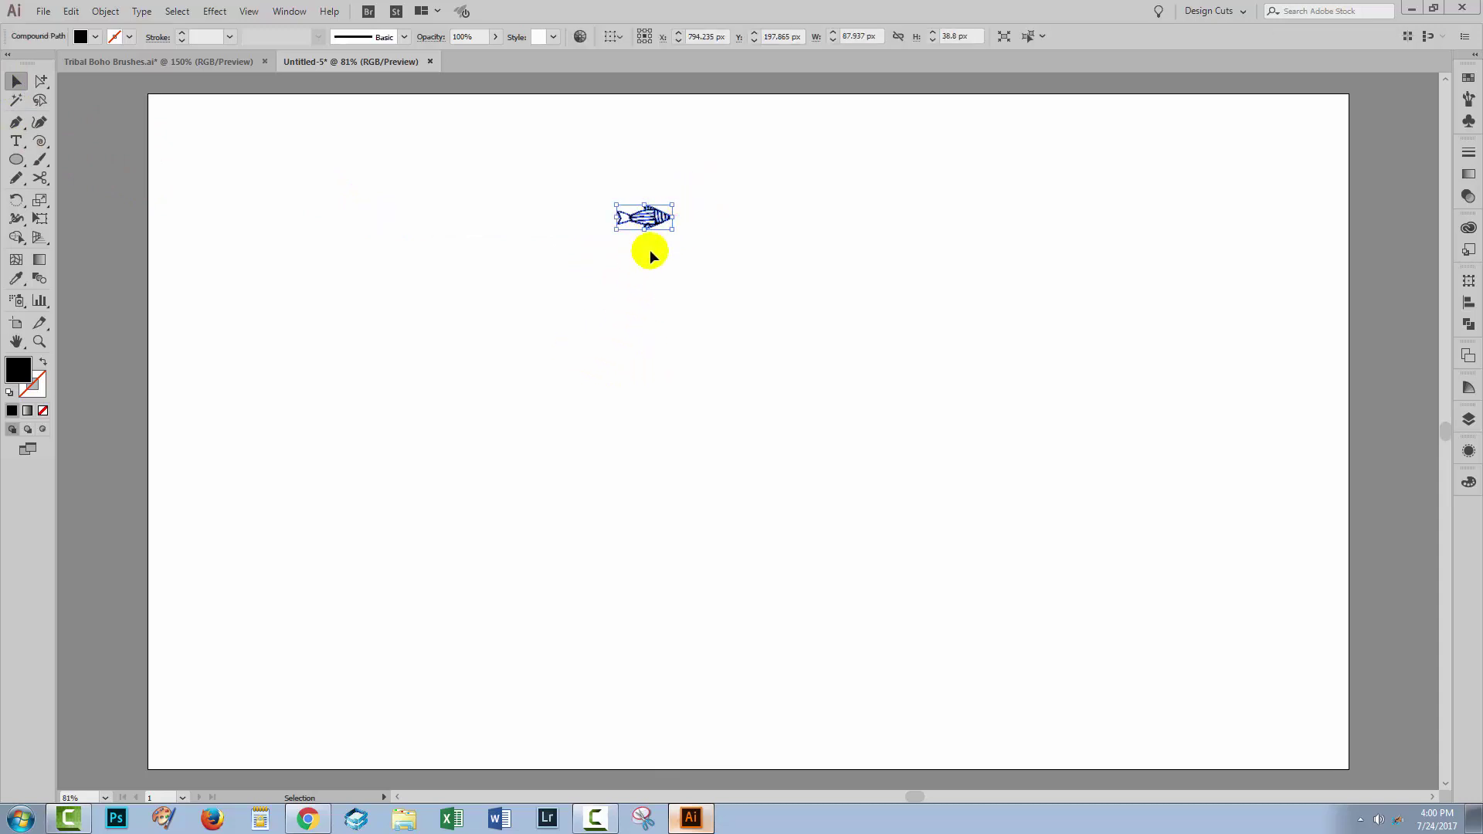
Step: Float and enlarge the Layers panel, select the fish's <Compound Path>, and park it lower right
left_click(1468, 419)
left_click_drag(1292, 409, 1089, 193)
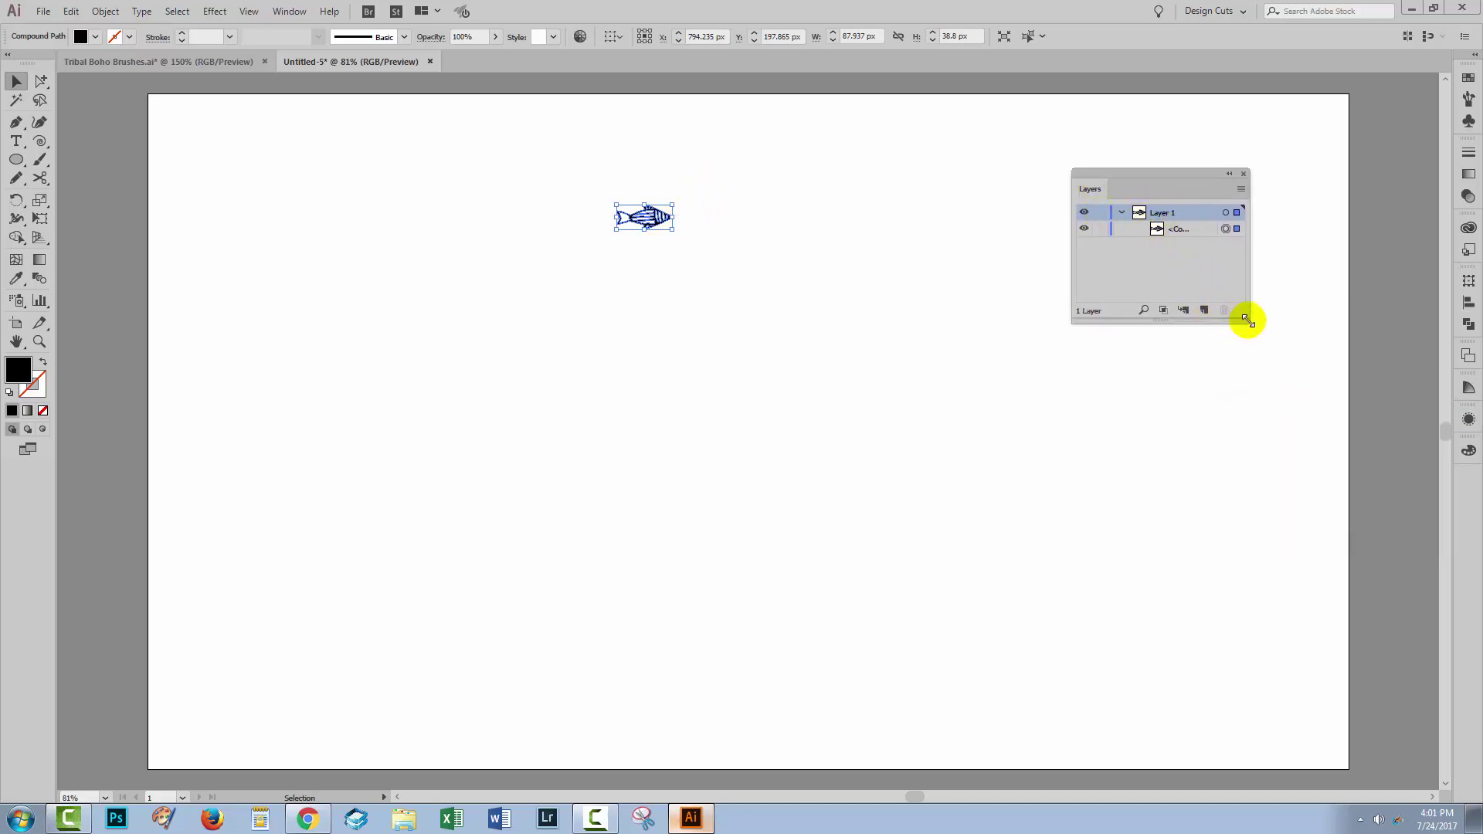
left_click_drag(1249, 322, 1315, 348)
left_click(1151, 230)
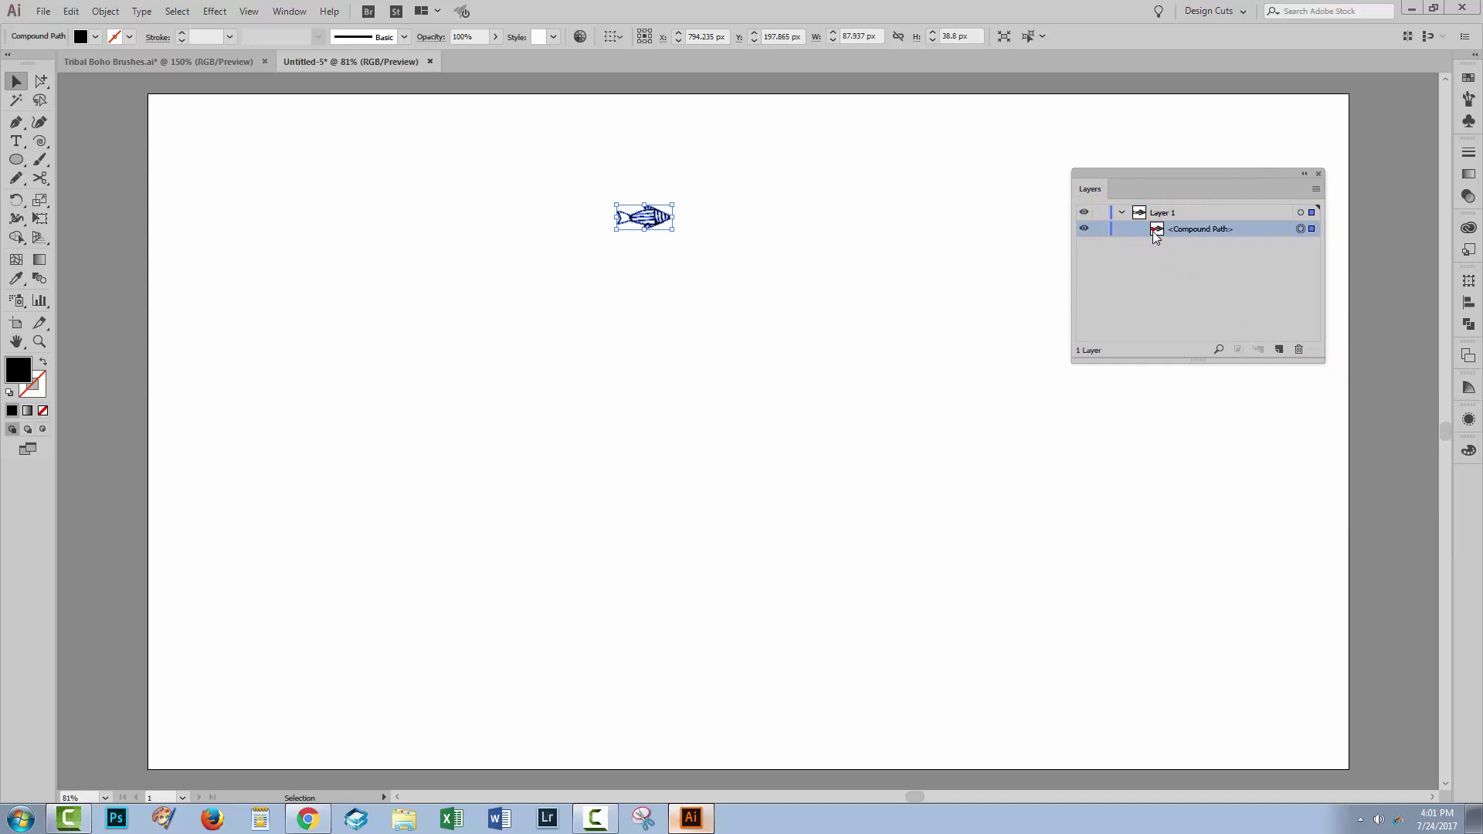
left_click(1083, 229)
left_click(1084, 228)
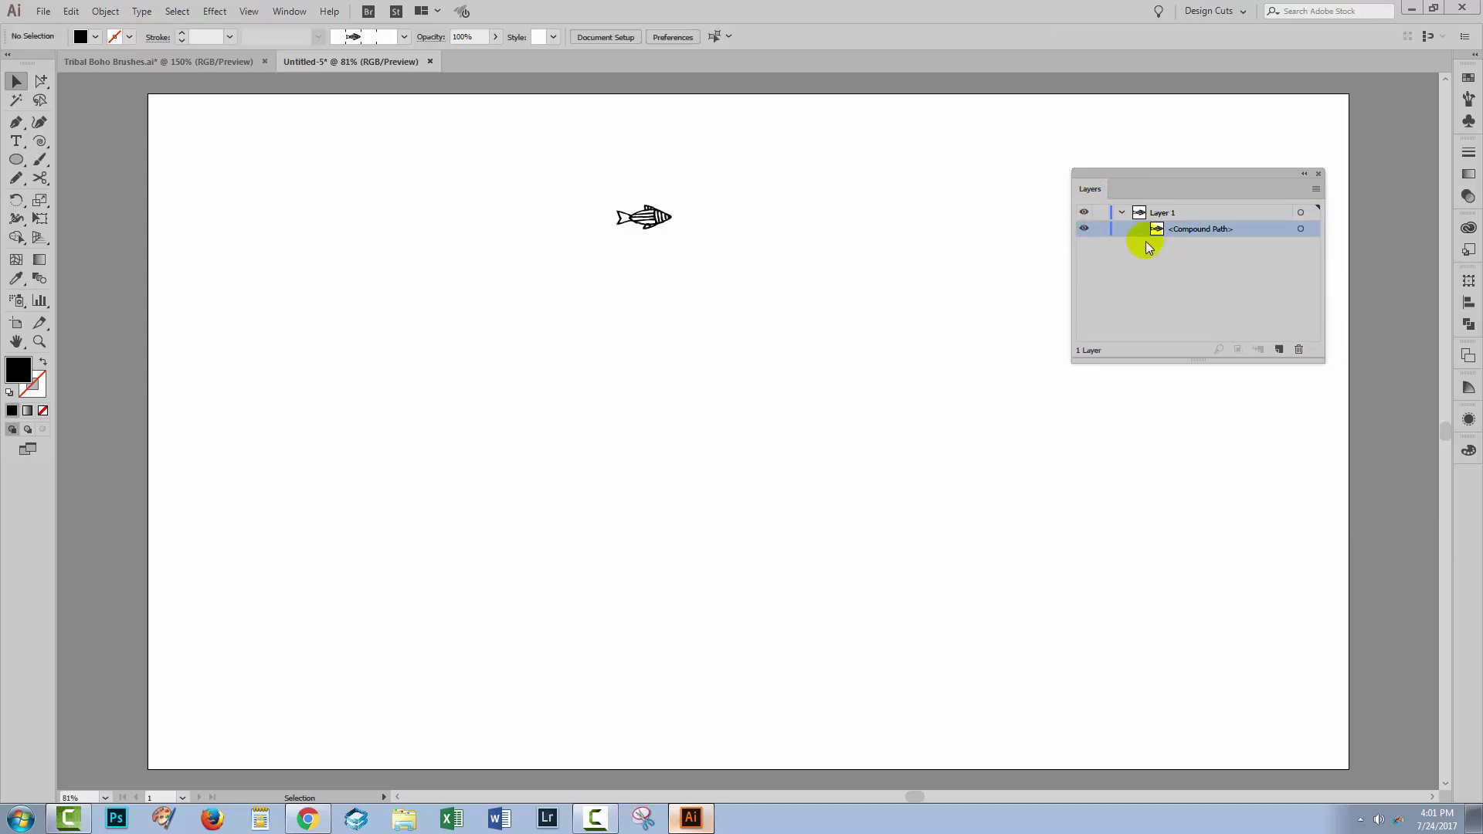
left_click_drag(1092, 173, 1201, 507)
Step: Alt-drag a copy of the fish to the upper left and fill it blue
left_click_drag(635, 218, 207, 211)
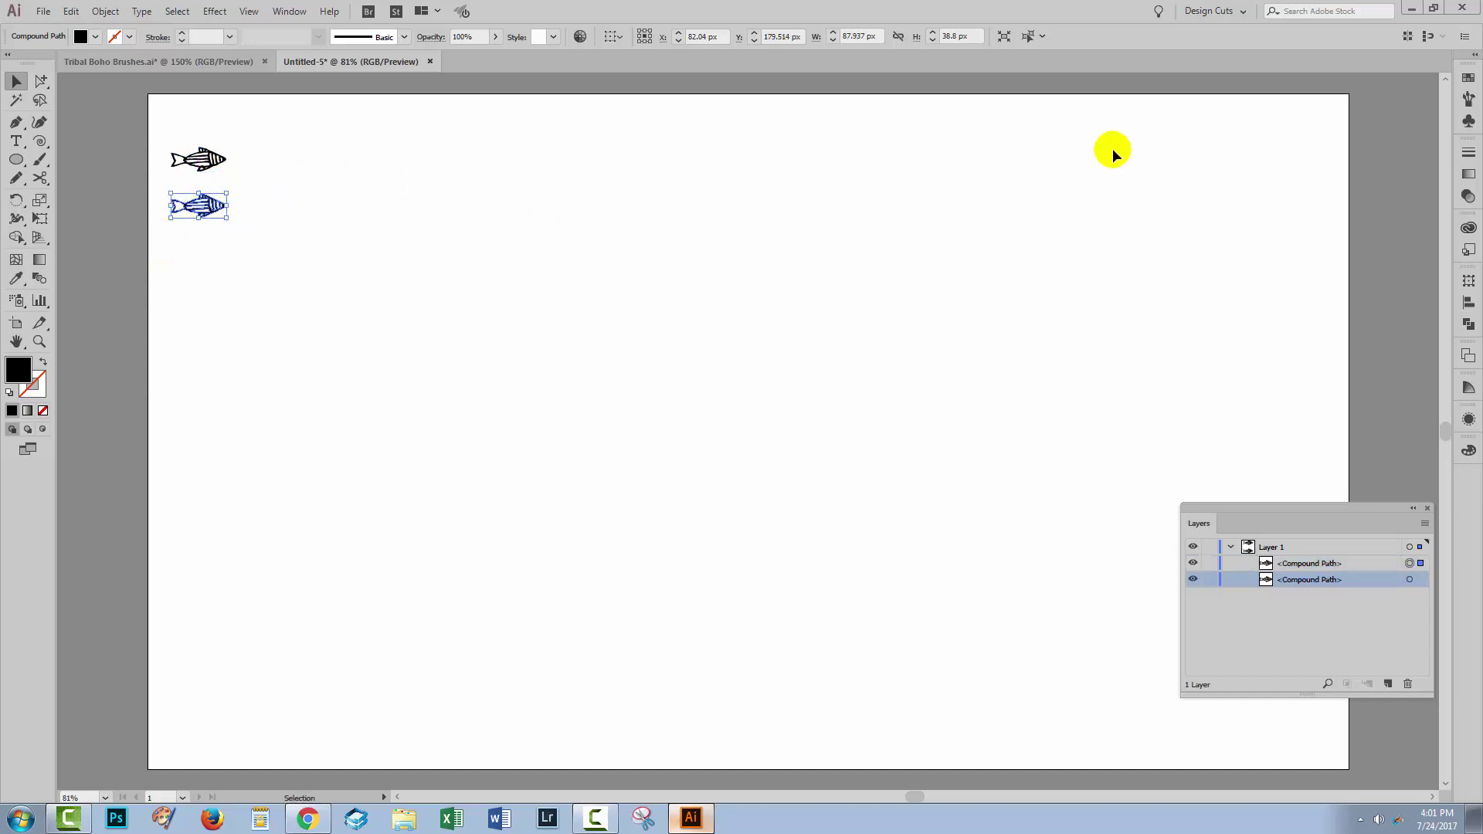
left_click(1468, 78)
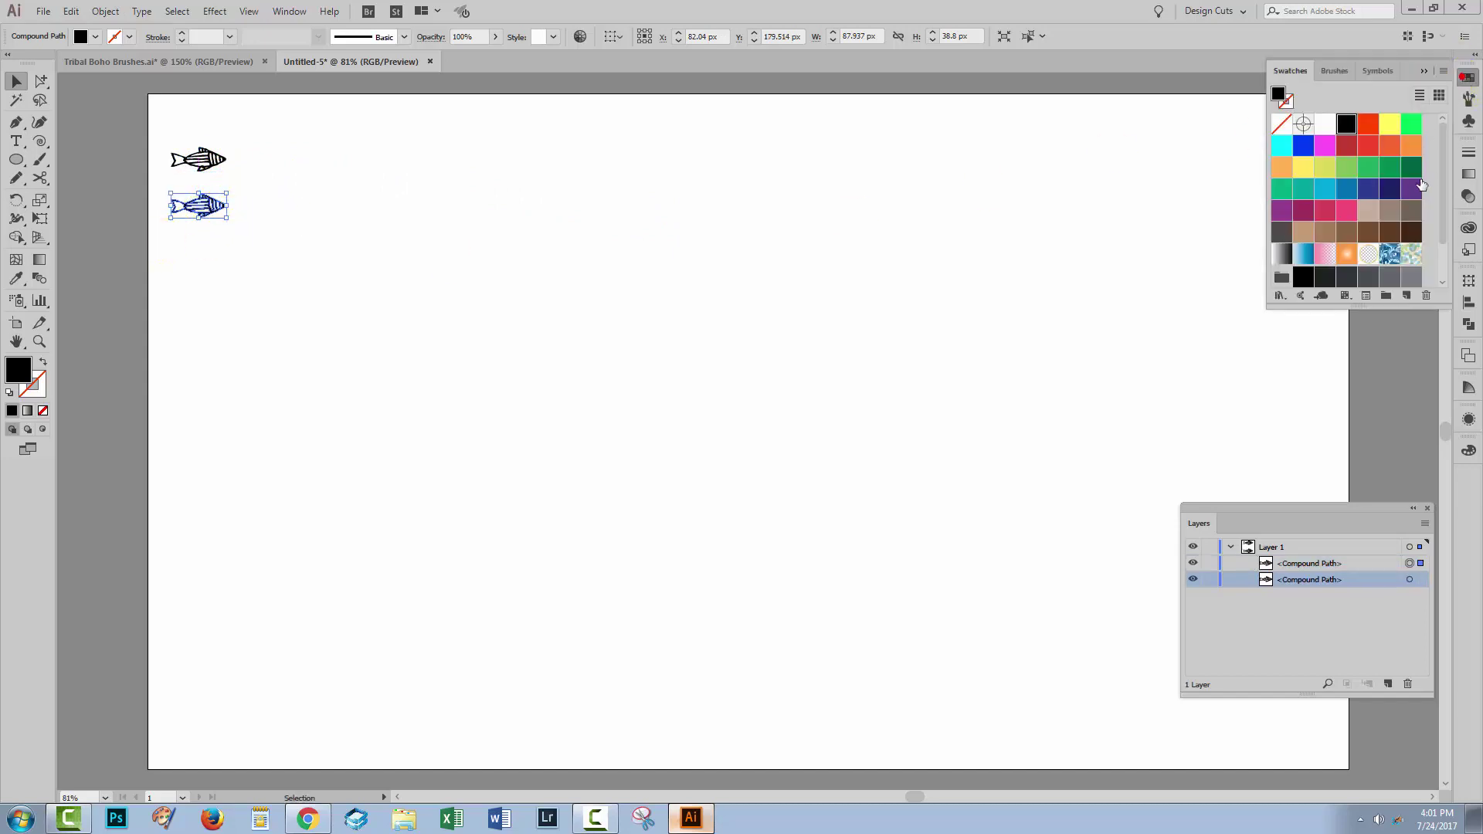
left_click(1346, 189)
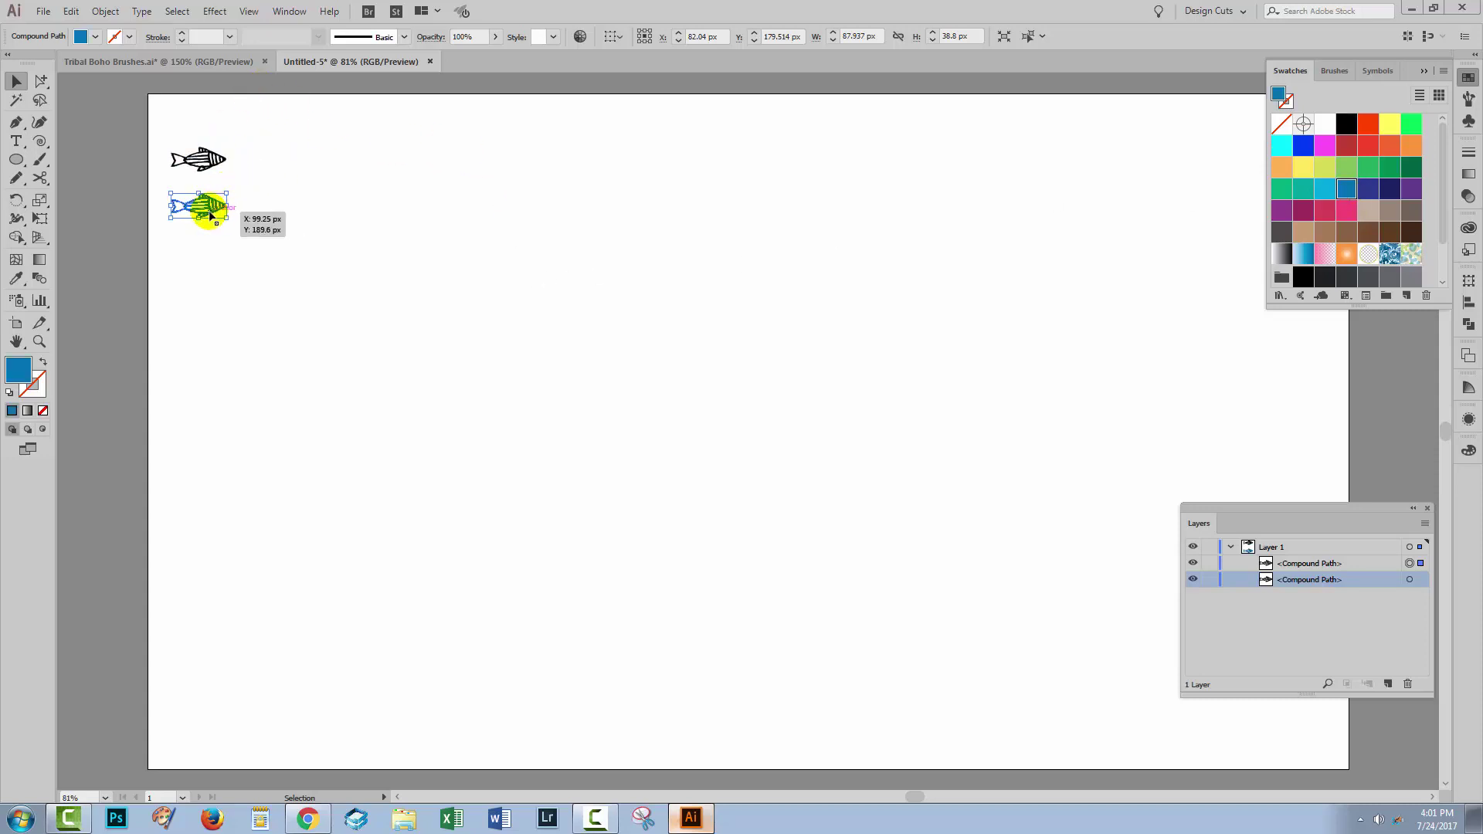
Step: Alt-drag a copy to the far right, fill it pale blue-grey, and nudge it into place
left_click_drag(200, 210, 1232, 205)
left_click(1442, 228)
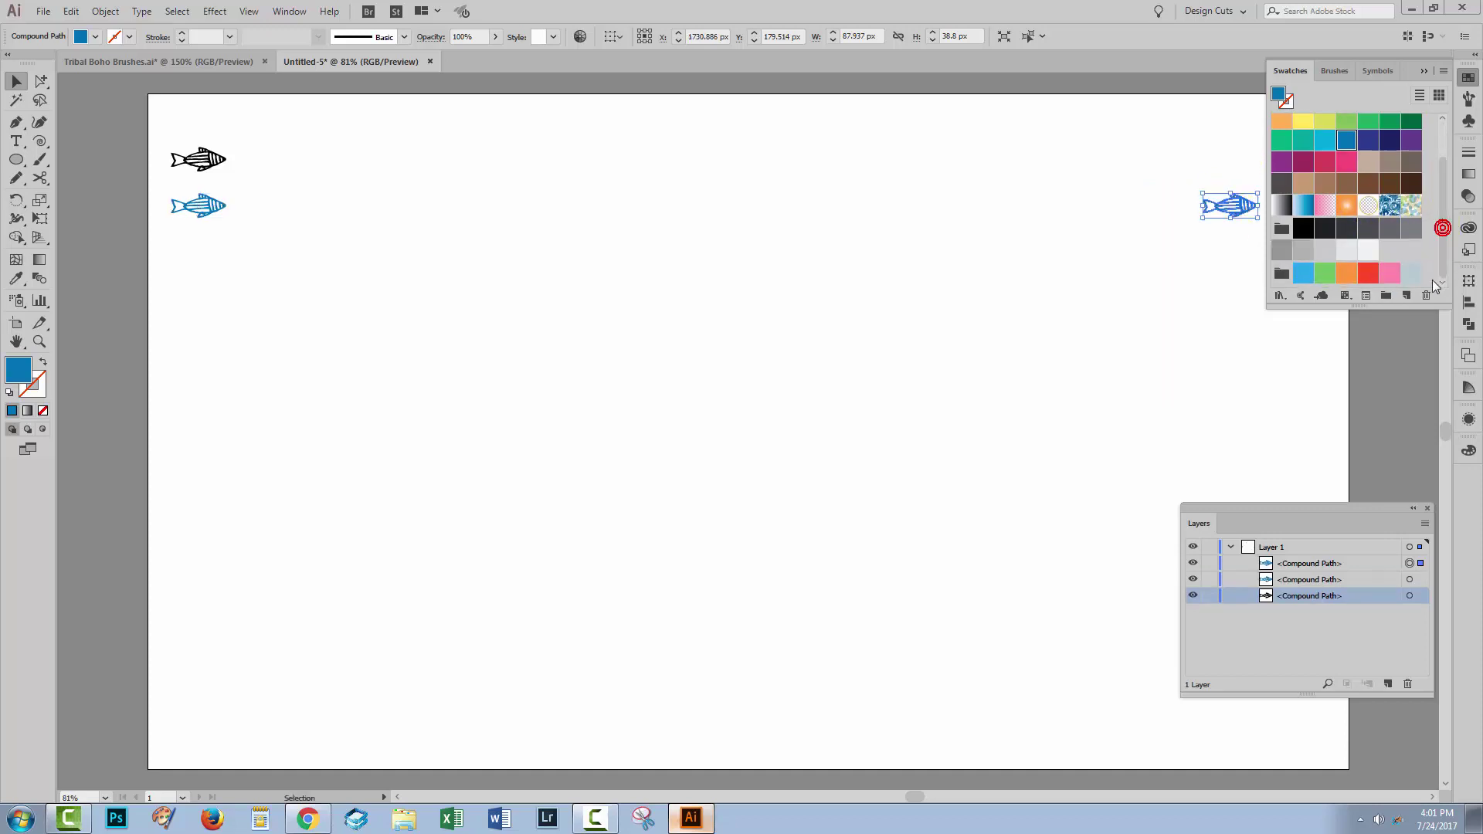
left_click(1411, 278)
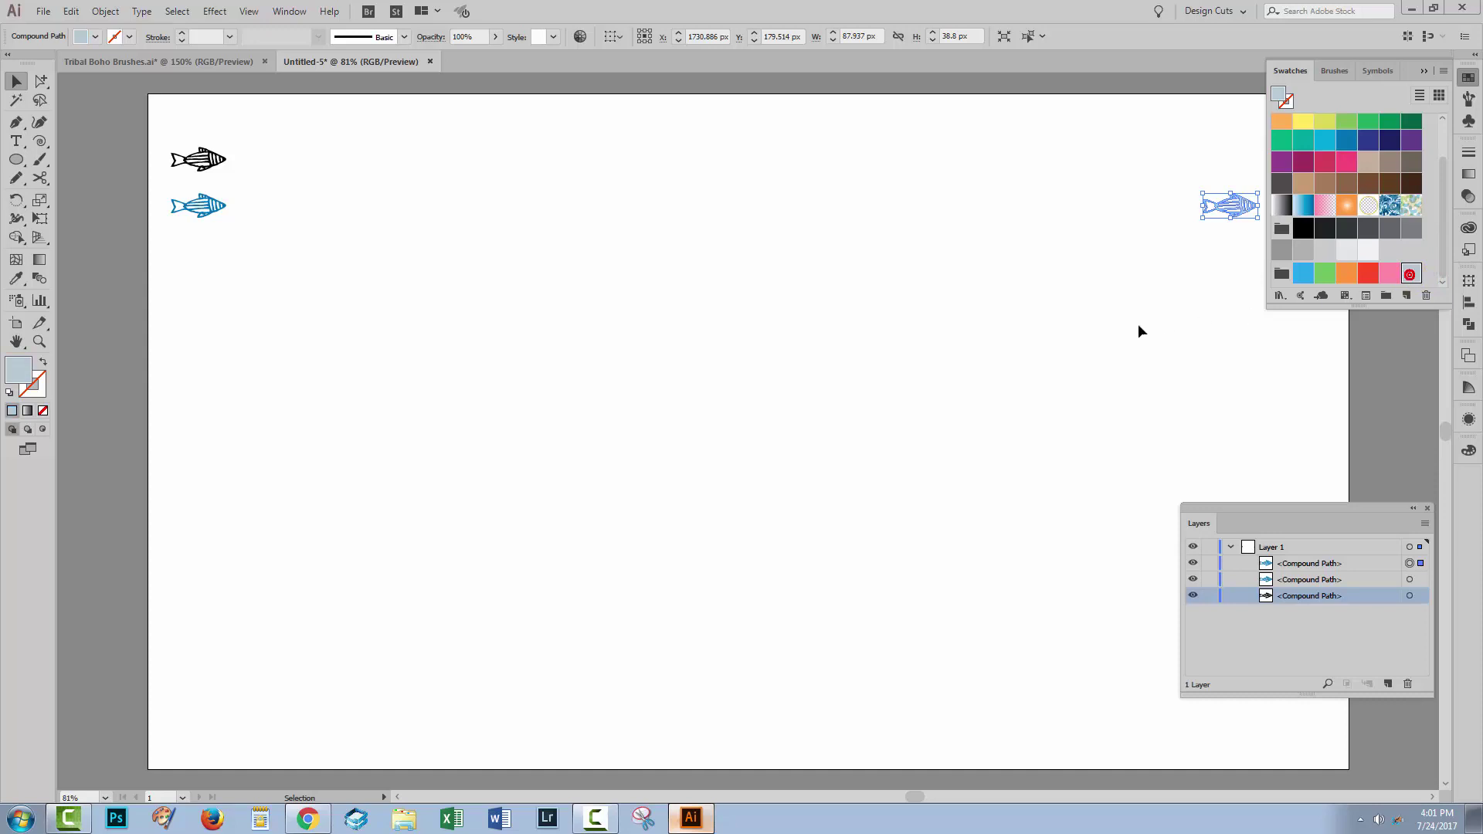
left_click(1423, 65)
left_click_drag(1206, 199, 1220, 201)
left_click(1118, 268)
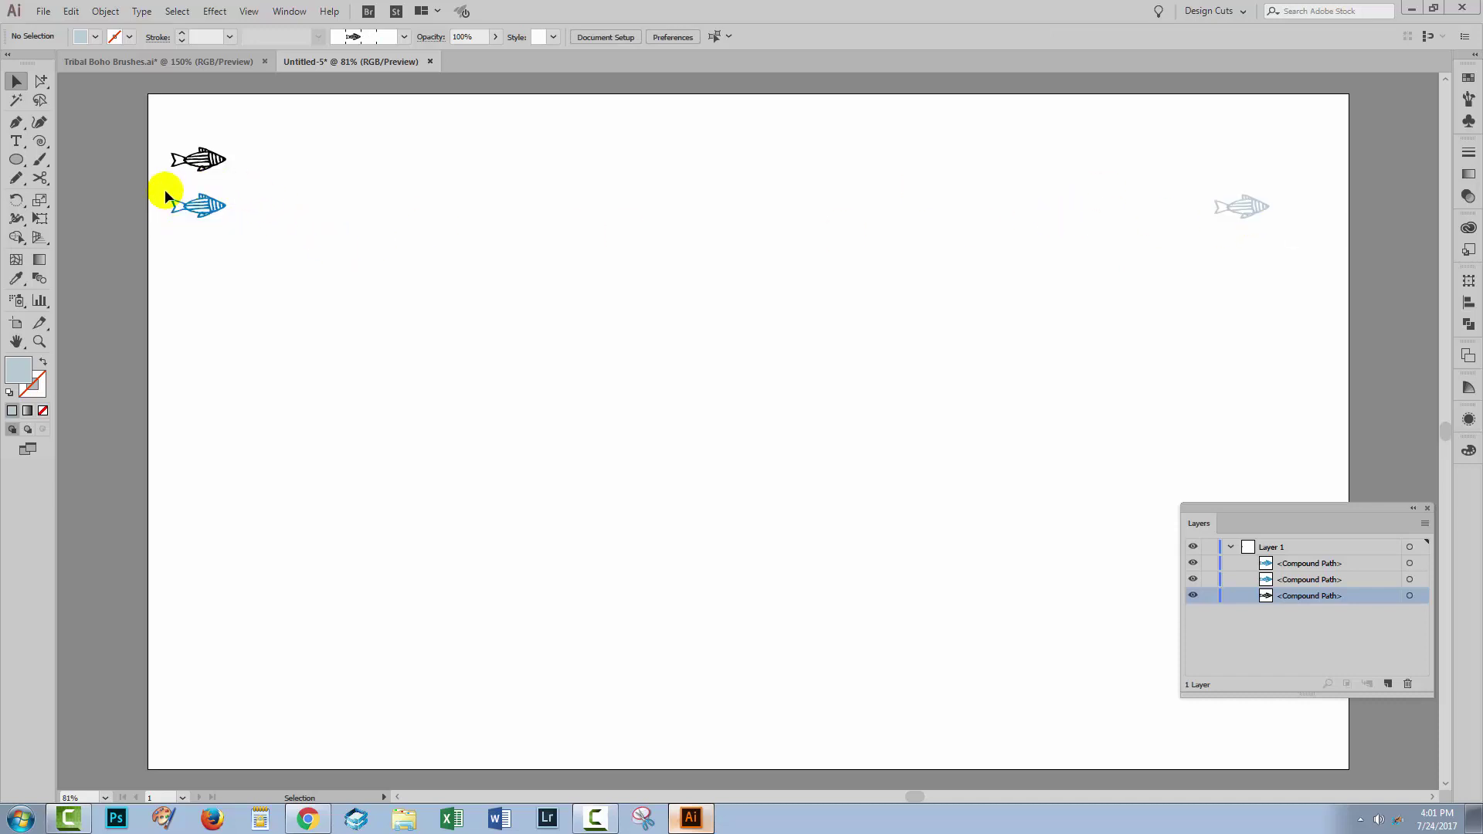
Step: Select both fish and Blend-Tool click from the left blue fish to the right pale fish
left_click_drag(164, 189, 1288, 232)
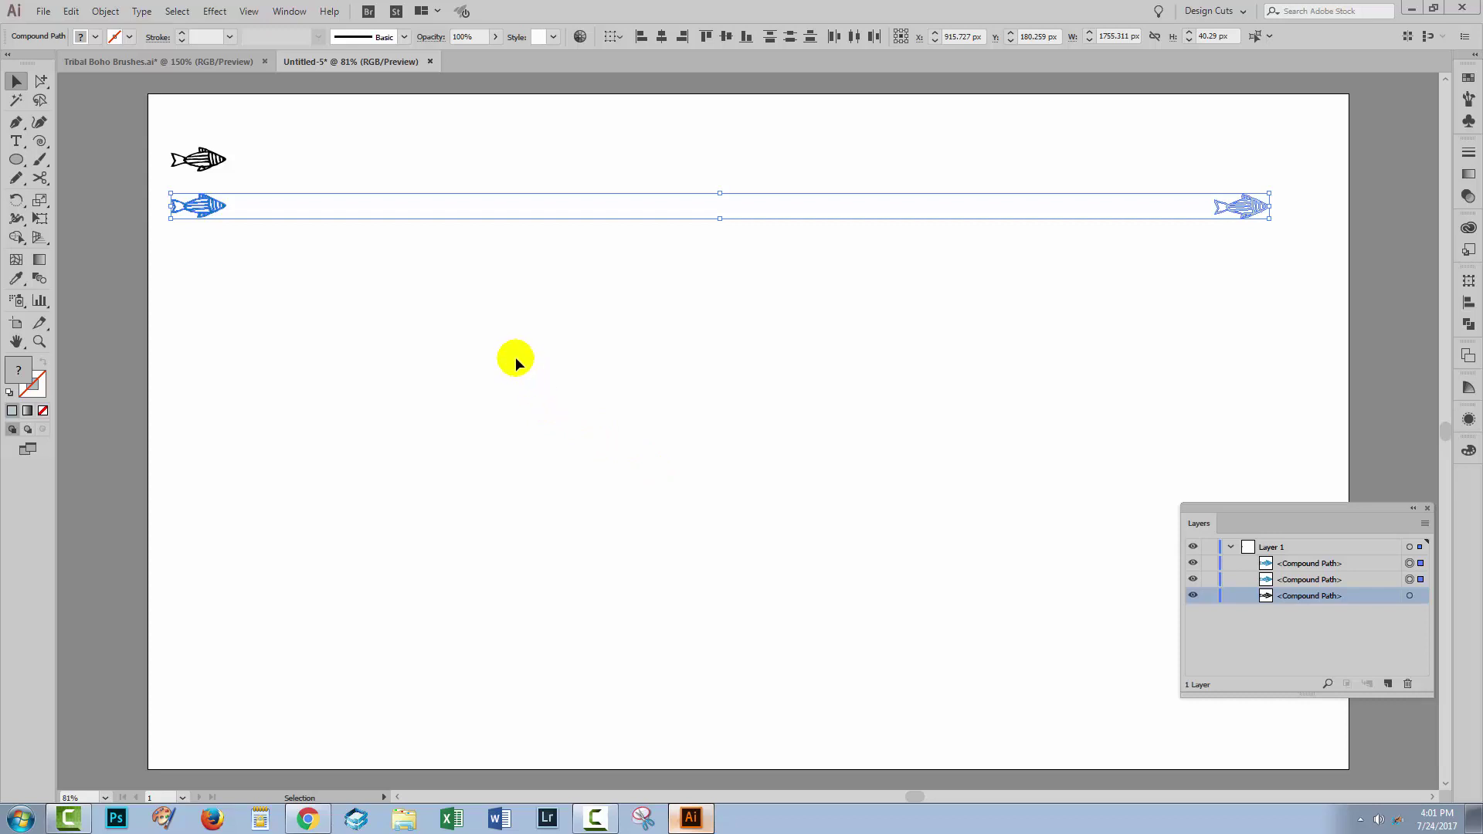
left_click(39, 279)
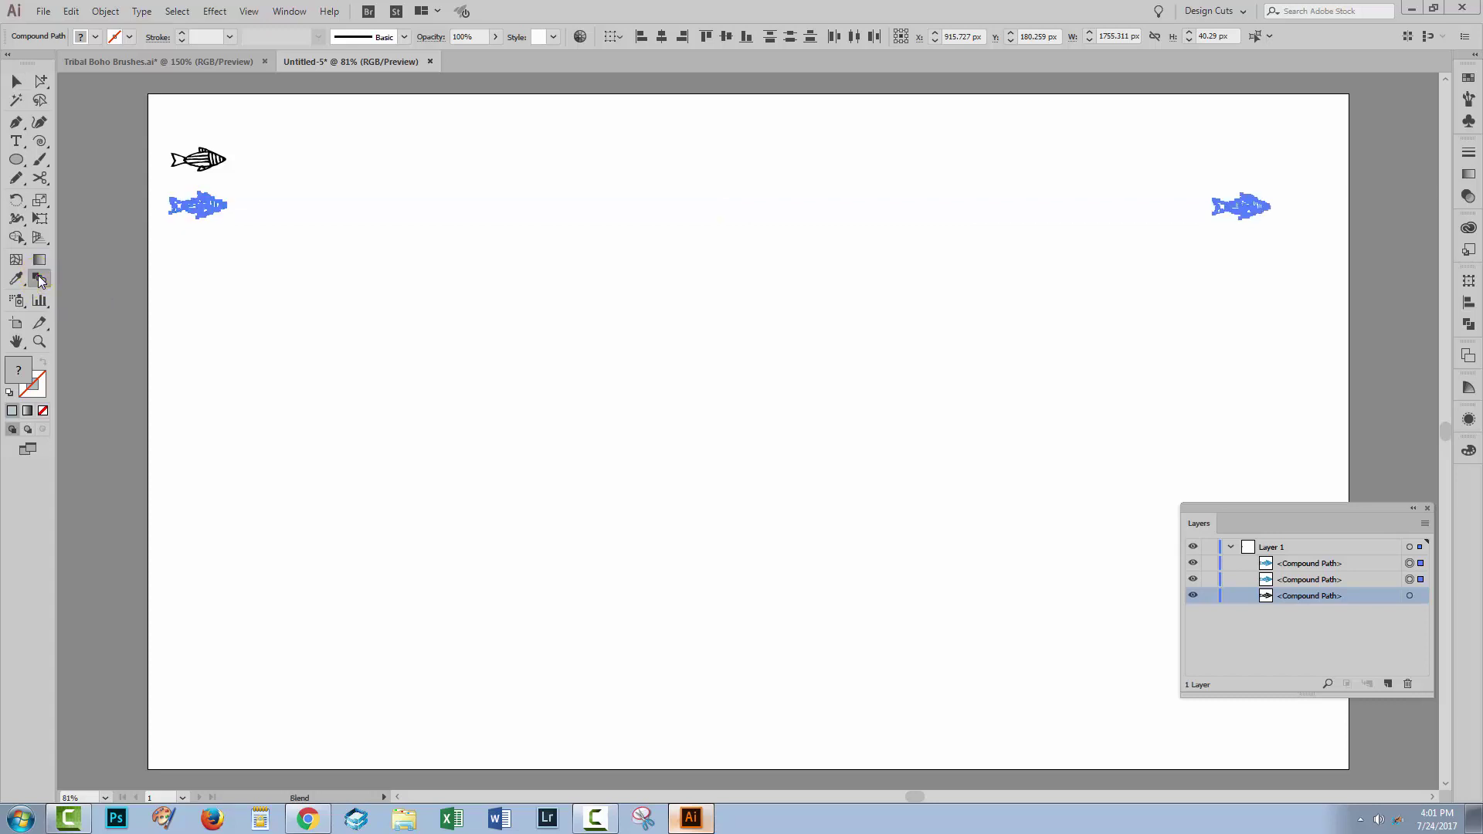
left_click(206, 208)
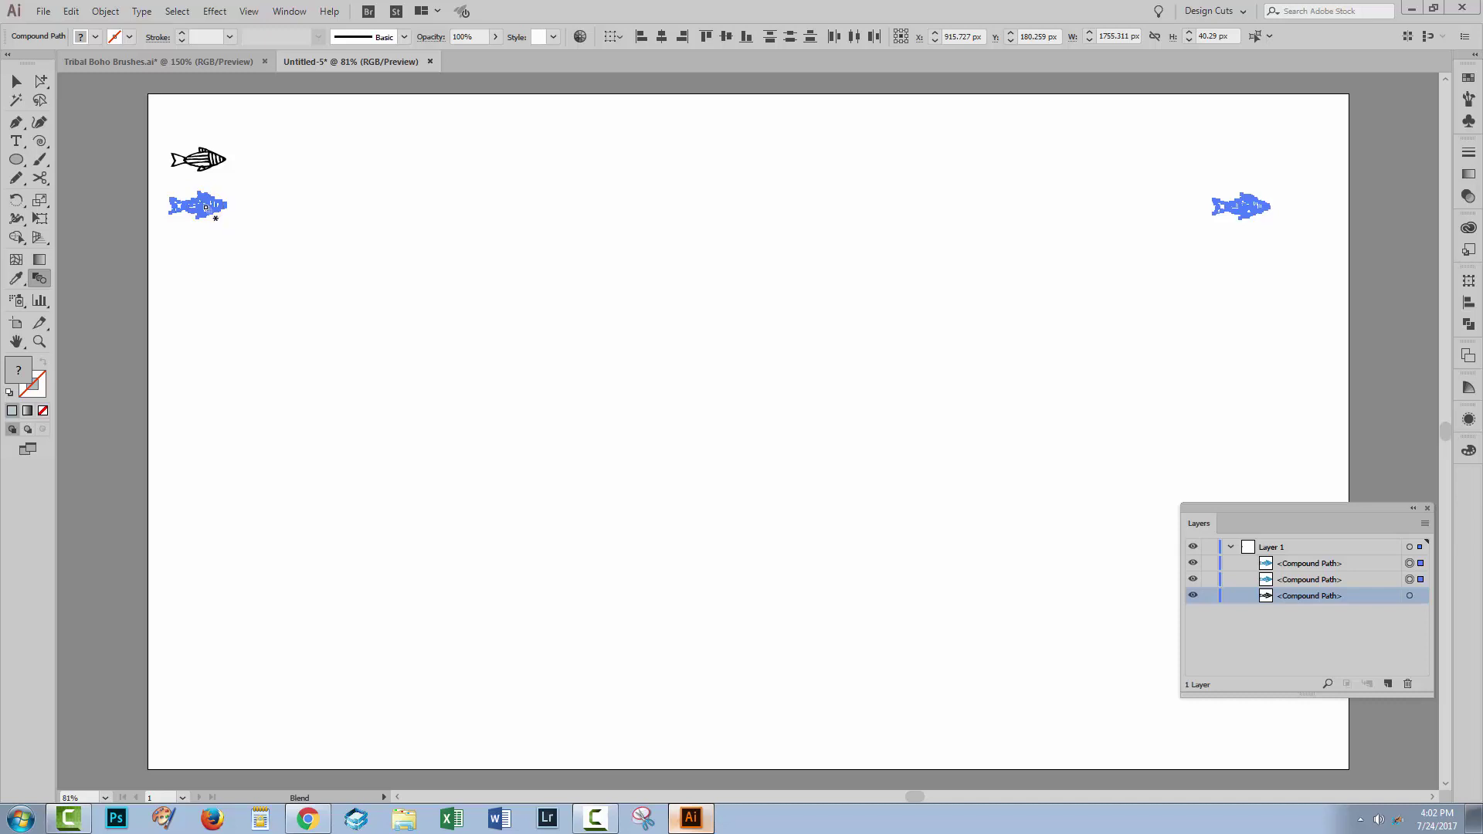
left_click(1250, 210)
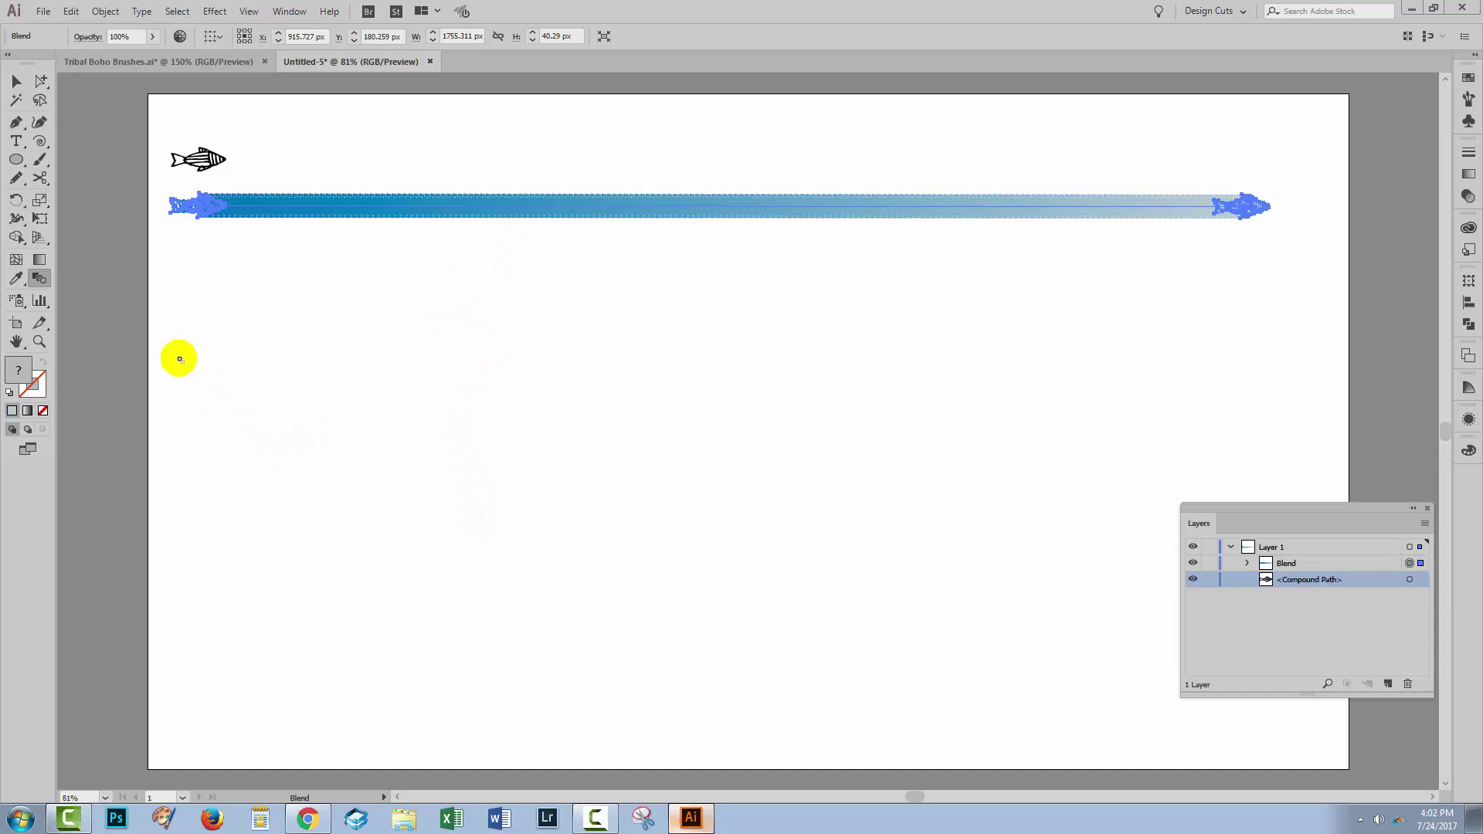
Step: Open Blend Options with Preview on and set Spacing to Specified Steps
double_click(38, 280)
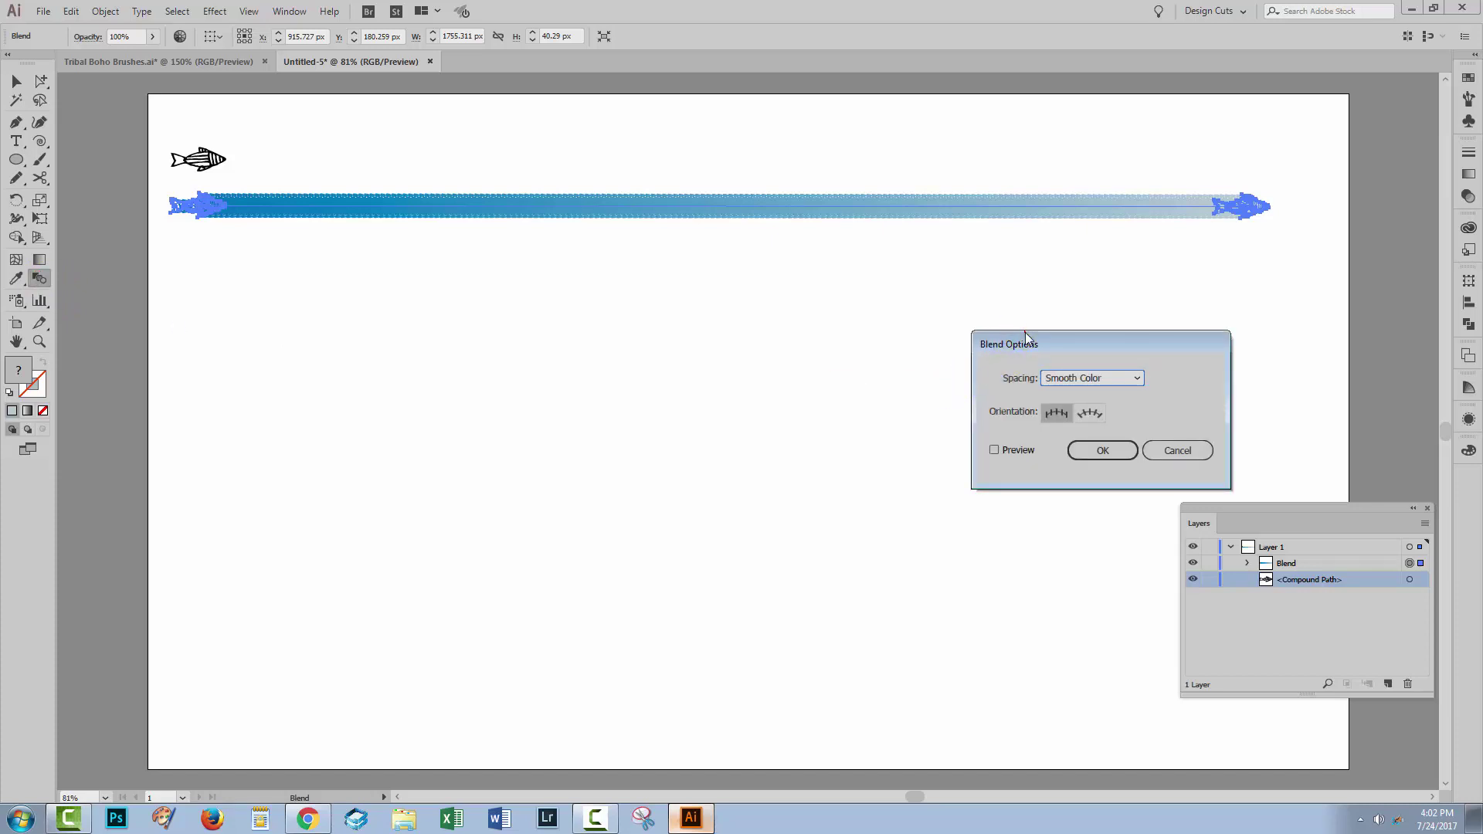
left_click_drag(1026, 332, 481, 343)
left_click(448, 460)
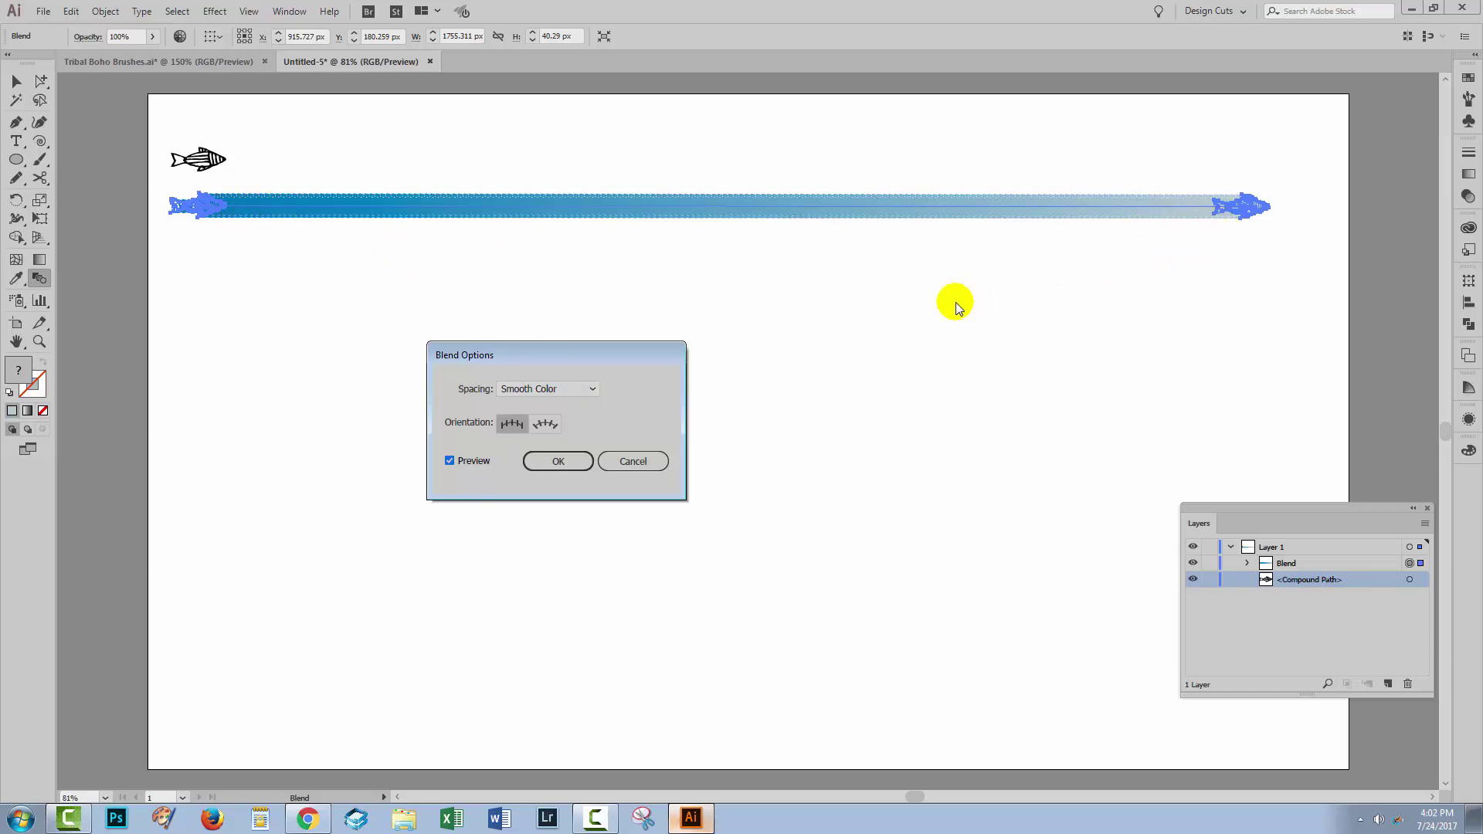
left_click(573, 388)
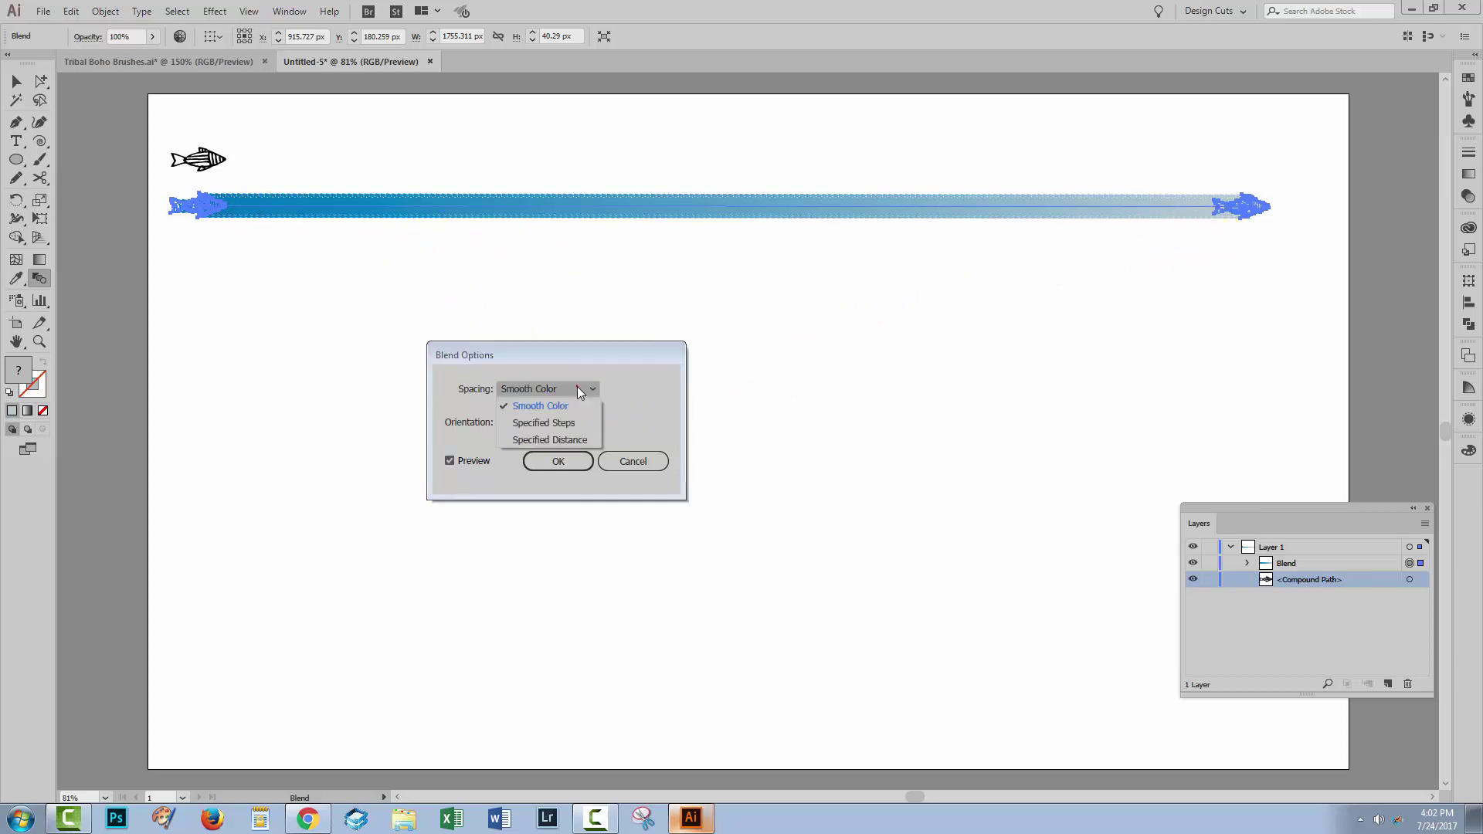
left_click(559, 422)
Step: Try step counts of 90, 20 and 12, then apply the blend with 17 steps
left_click(643, 389)
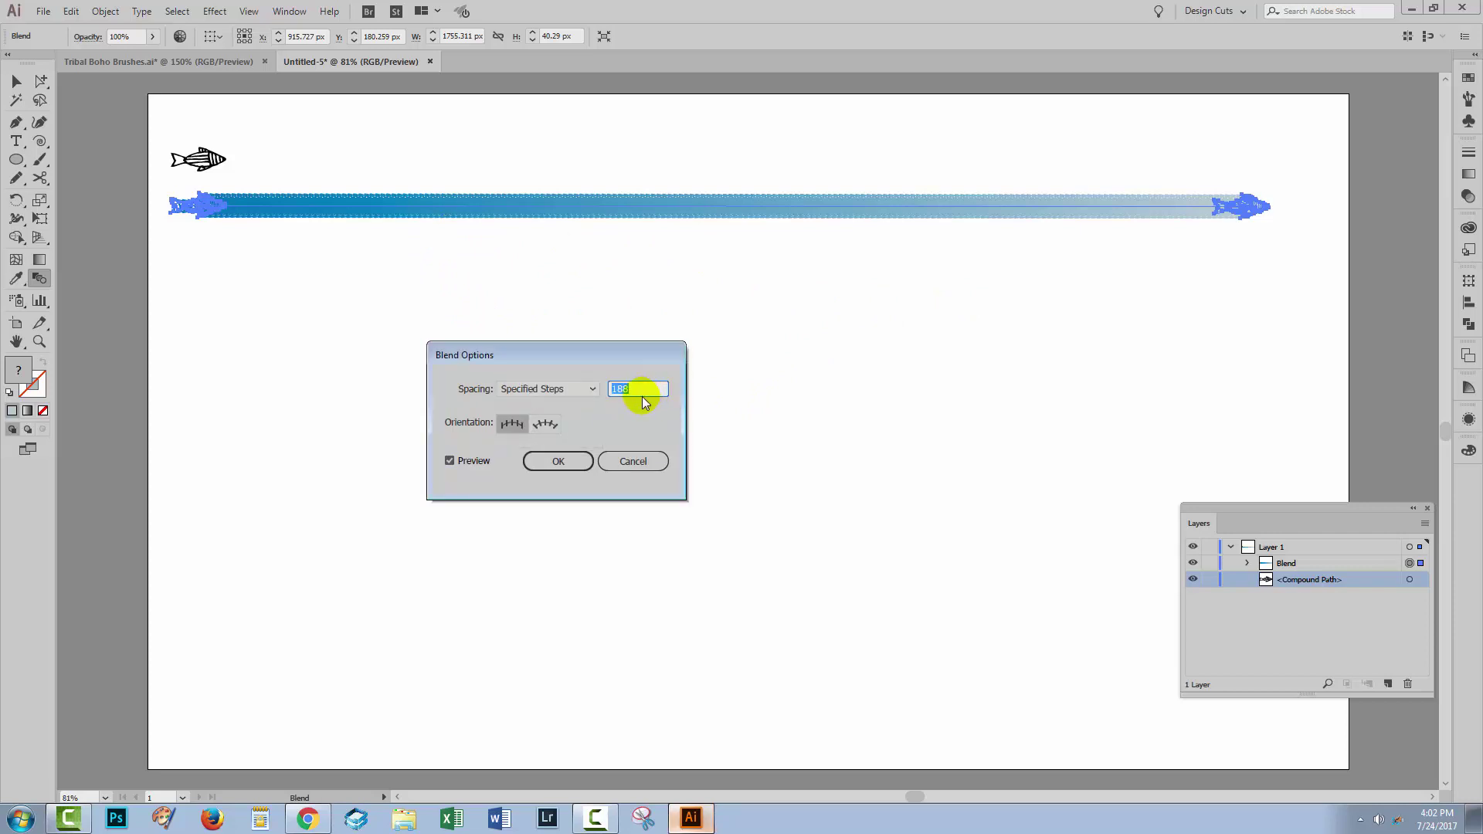
key("BackSpace")
key("BackSpace")
key("BackSpace")
type("90")
key("Tab")
type("20")
key("Tab")
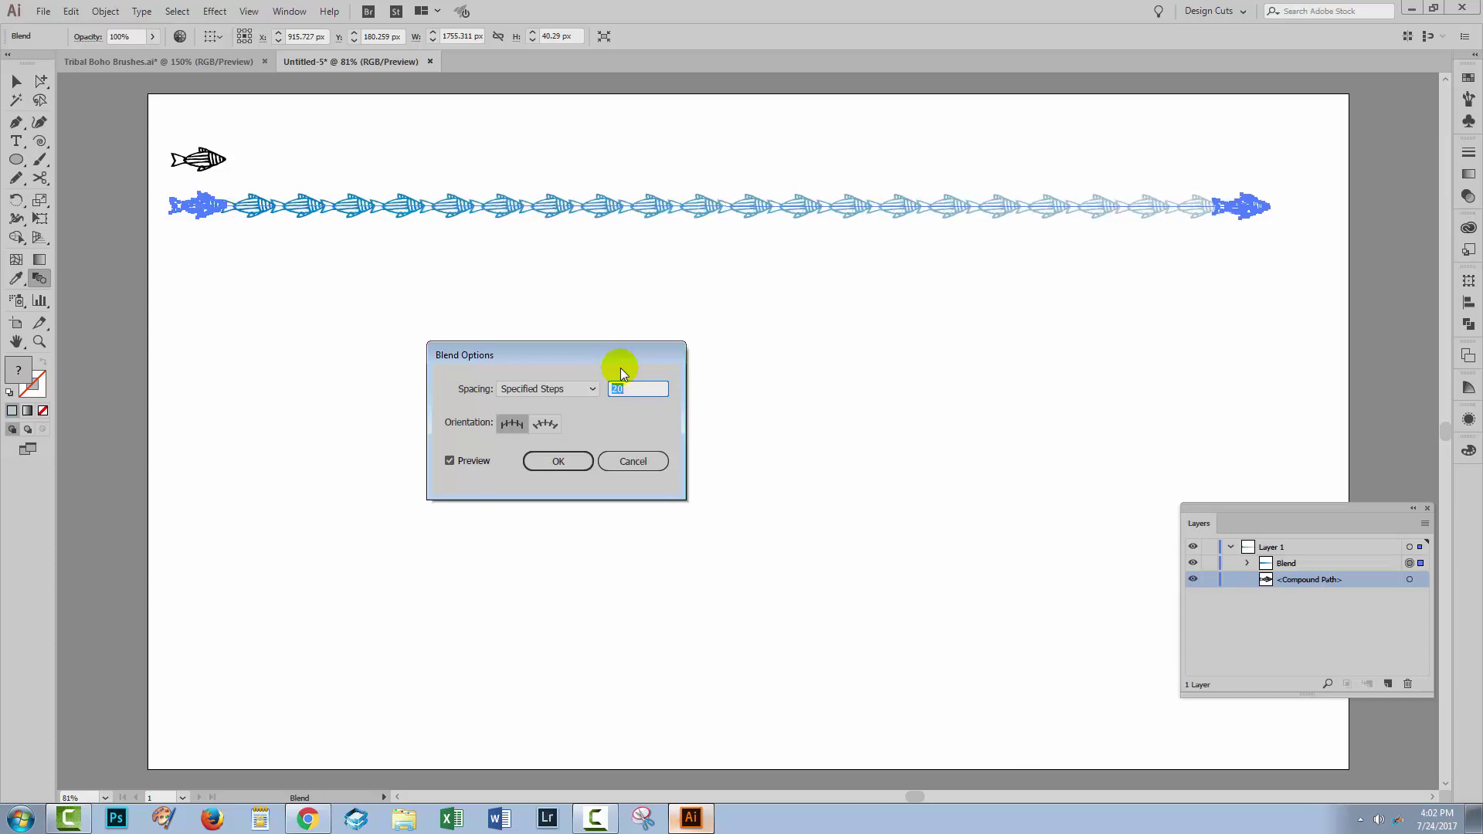
type("12")
key("Tab")
type("17")
key("Tab")
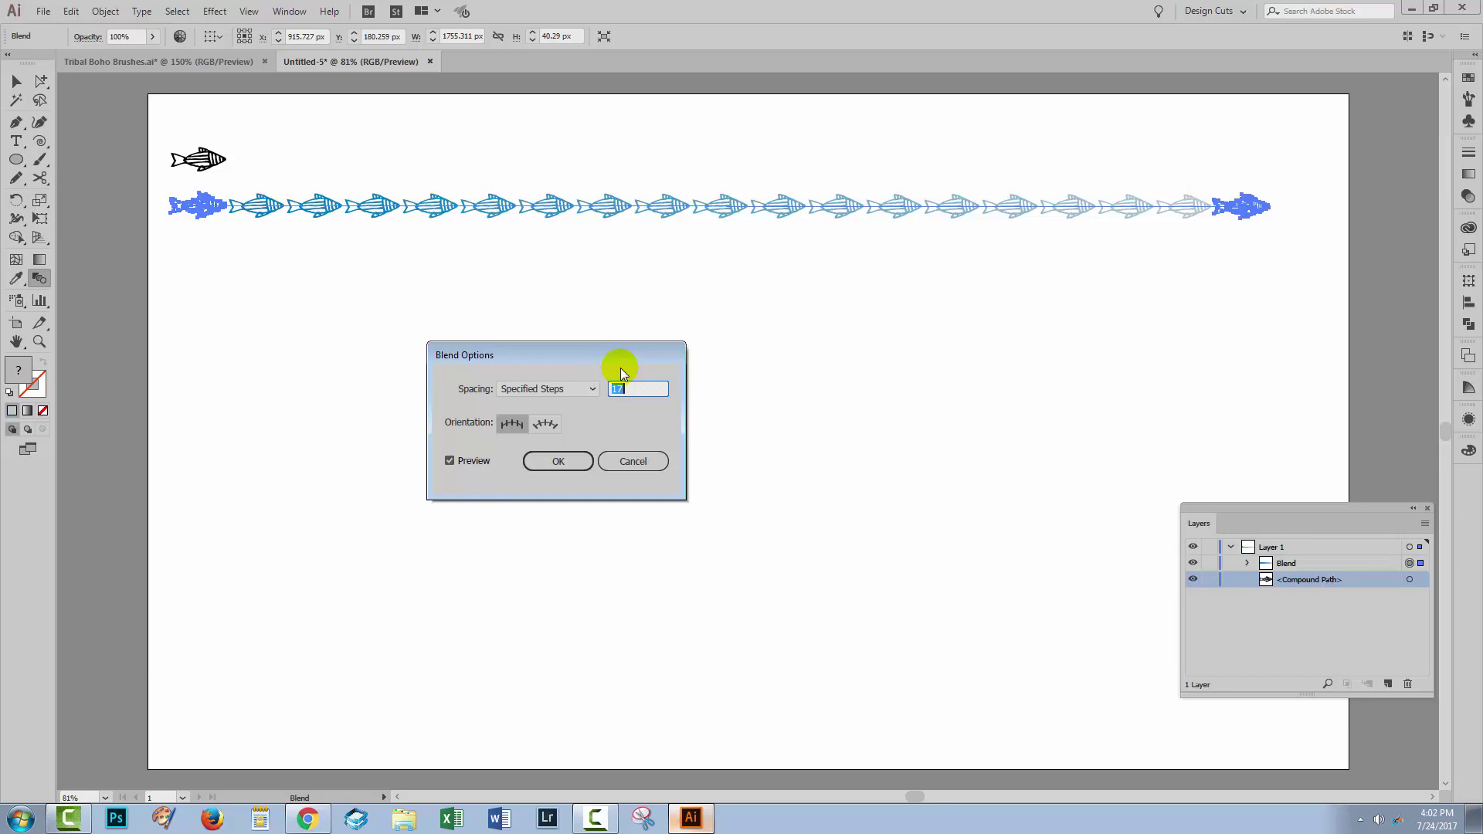
left_click(559, 461)
left_click(16, 82)
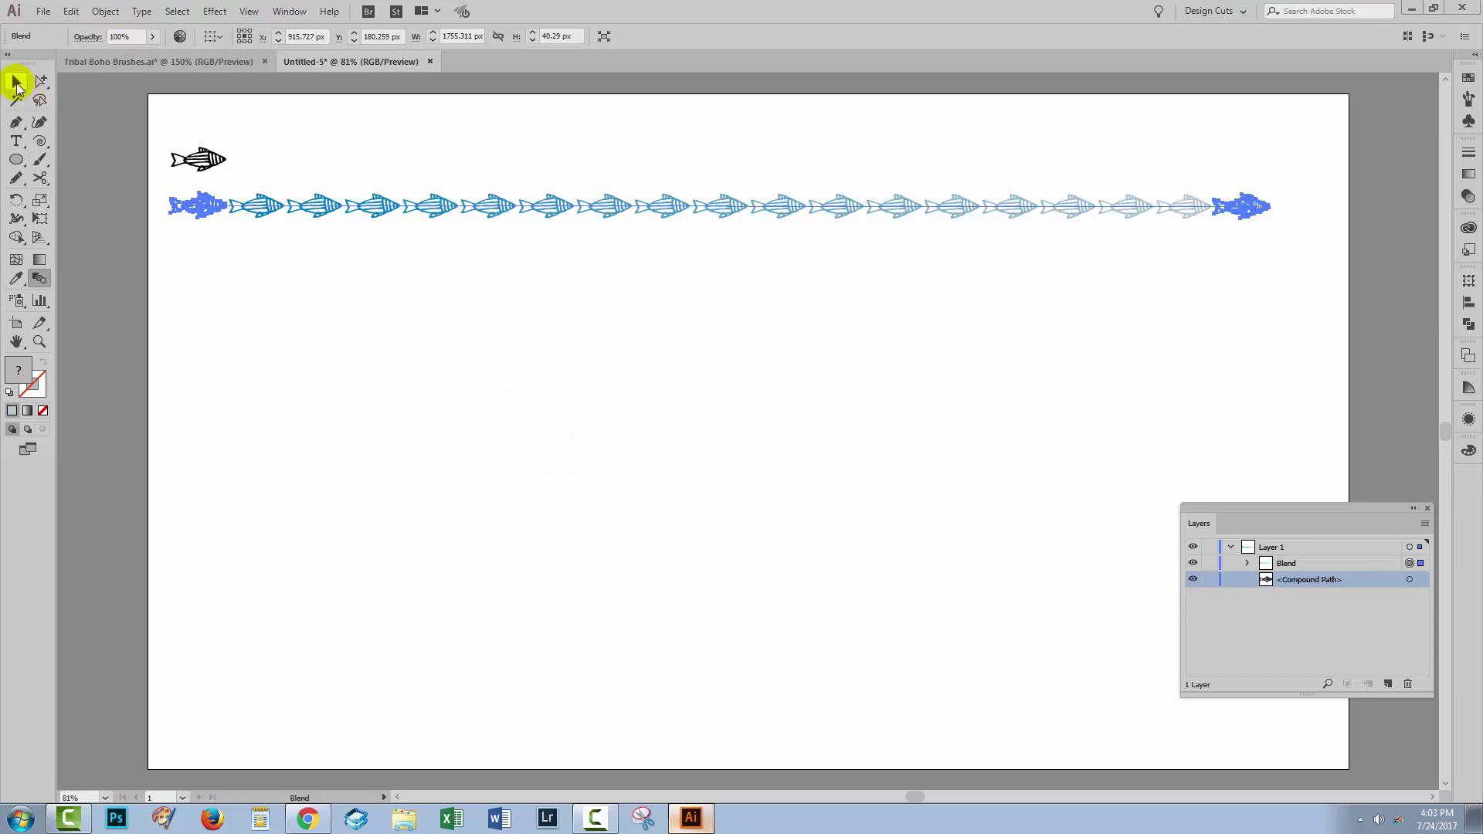
left_click(440, 270)
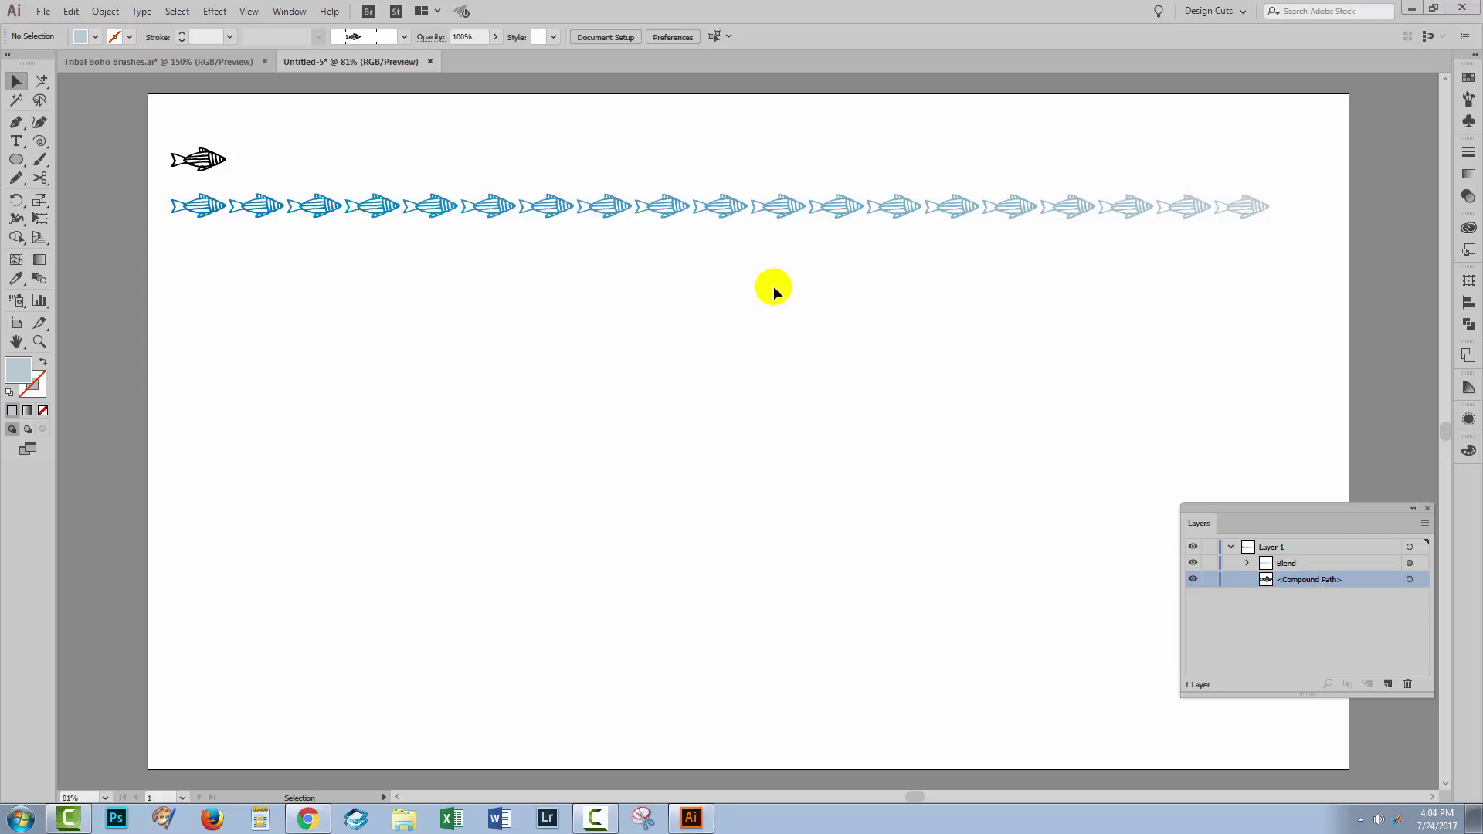
left_click_drag(638, 292, 582, 165)
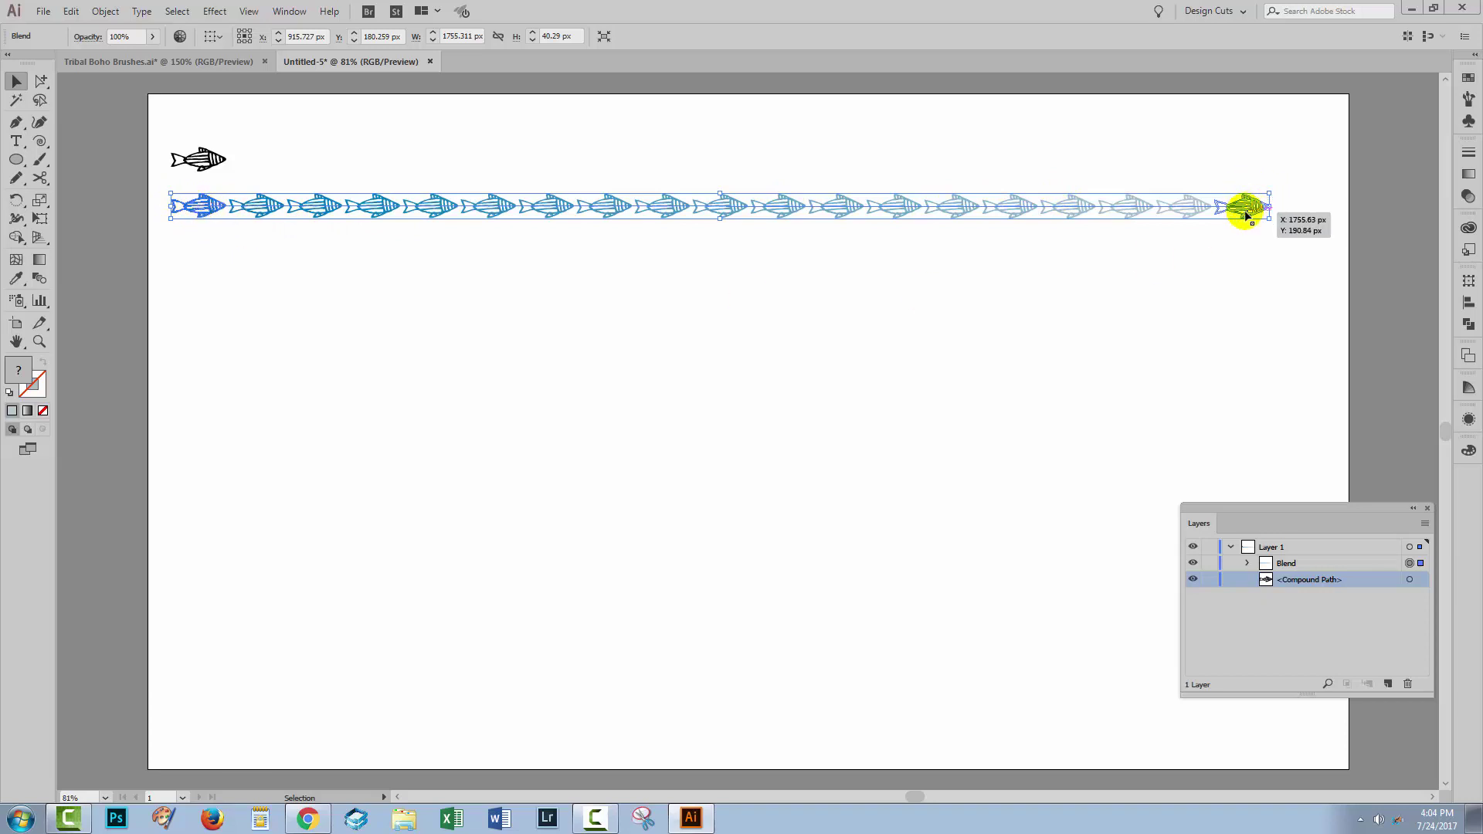
left_click(1250, 331)
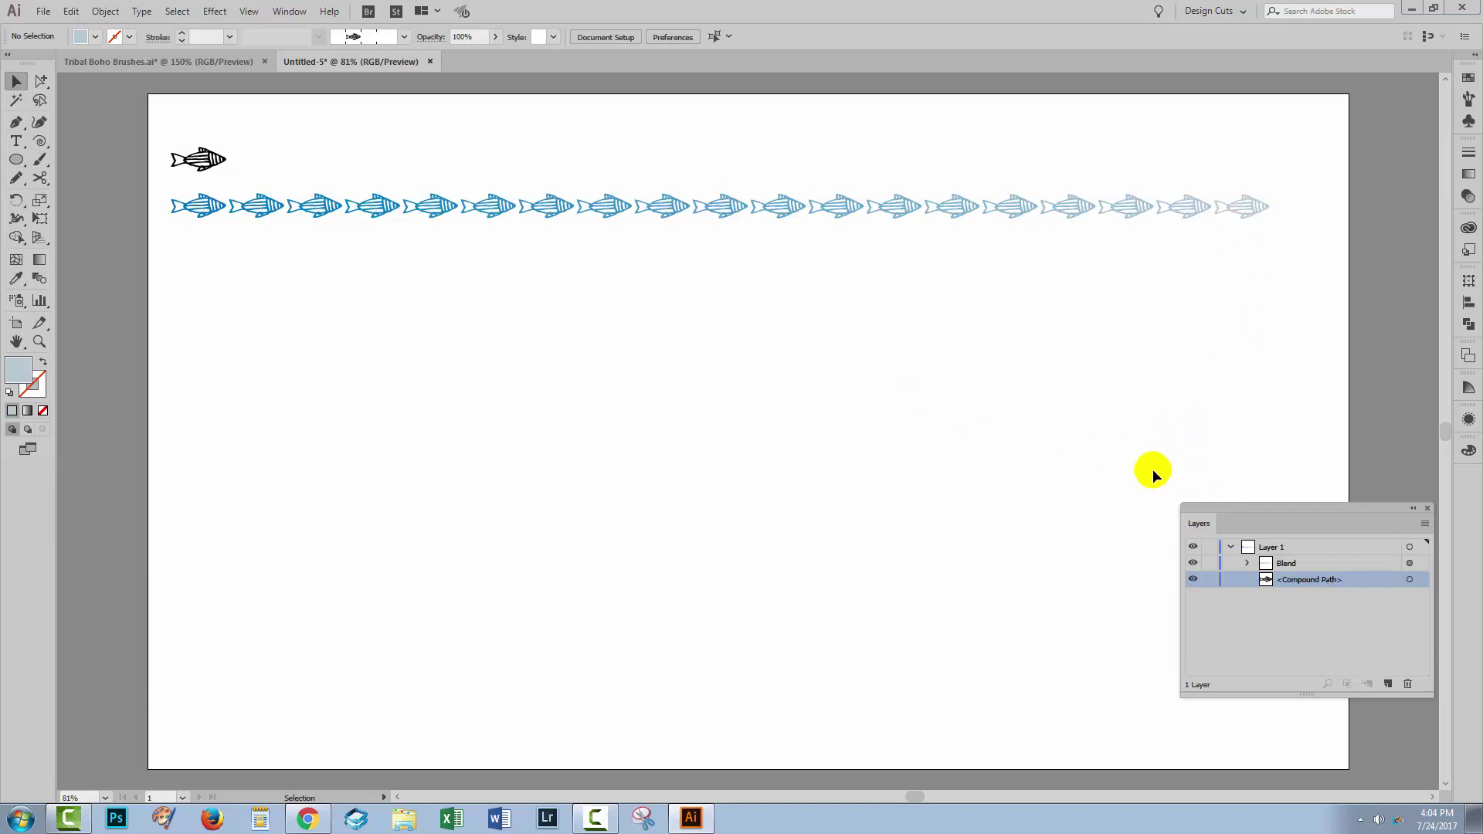
Step: Draw a wavy Pencil curve with a light blue stroke and no fill across the lower page
left_click(16, 178)
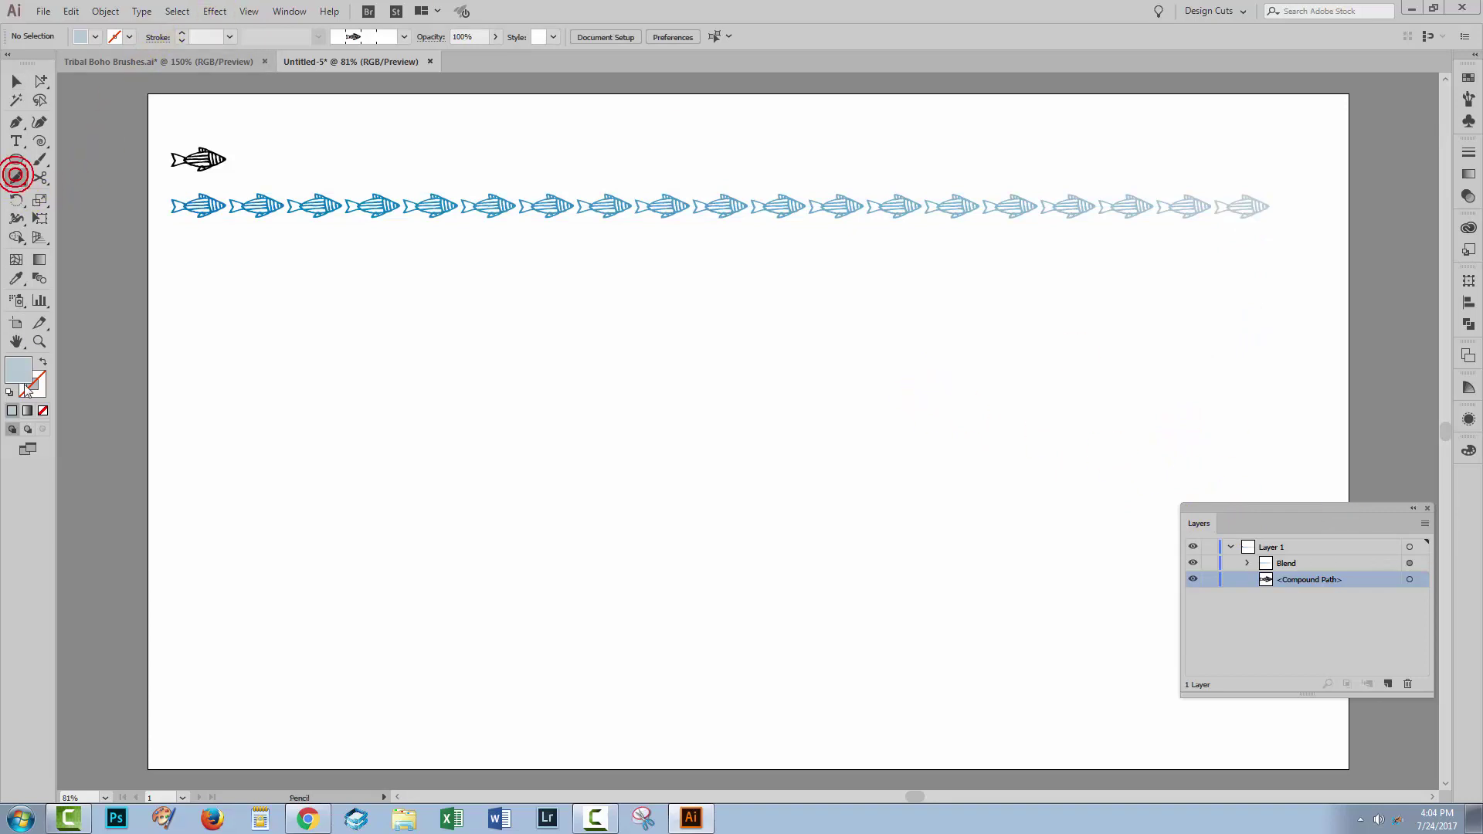
left_click(43, 361)
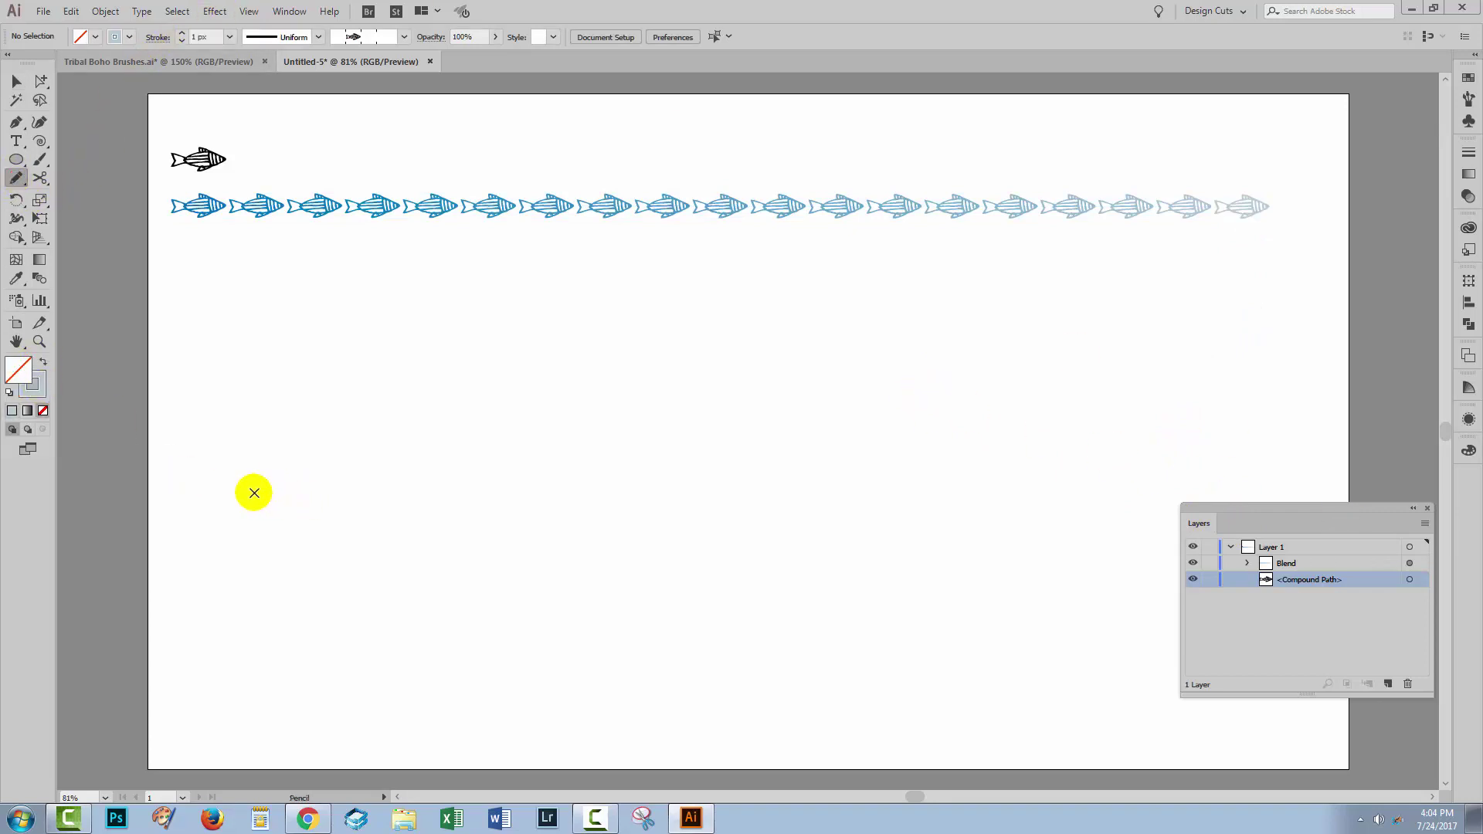
mouse_move(228, 533)
left_mouse_down()
mouse_move(321, 427)
mouse_move(532, 417)
mouse_move(711, 507)
mouse_move(958, 566)
mouse_move(1104, 437)
left_mouse_up()
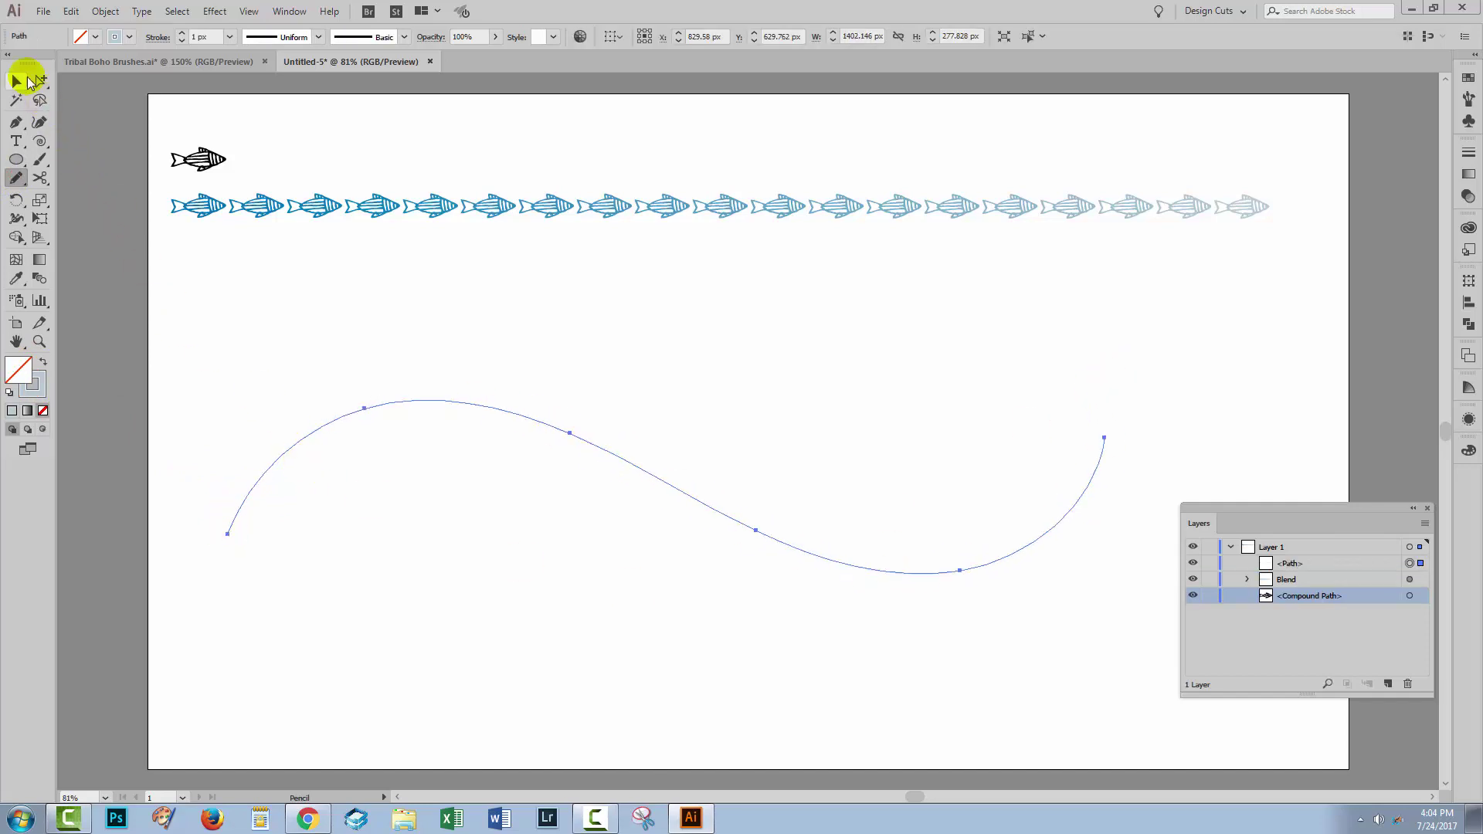
Step: Select the fish blend together with the wavy curve
left_click(17, 81)
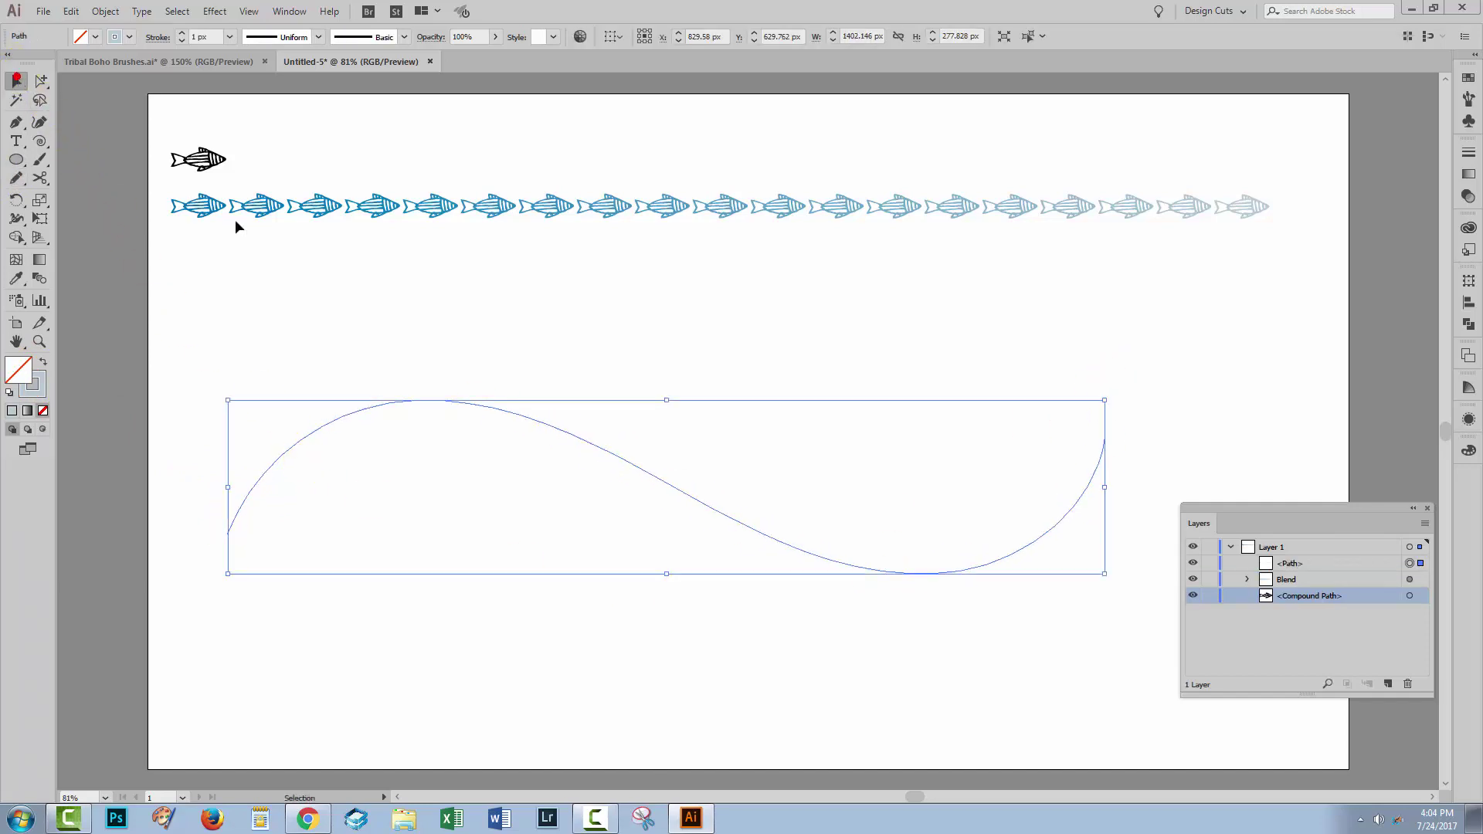
left_click(332, 211)
left_click_drag(372, 155, 541, 571)
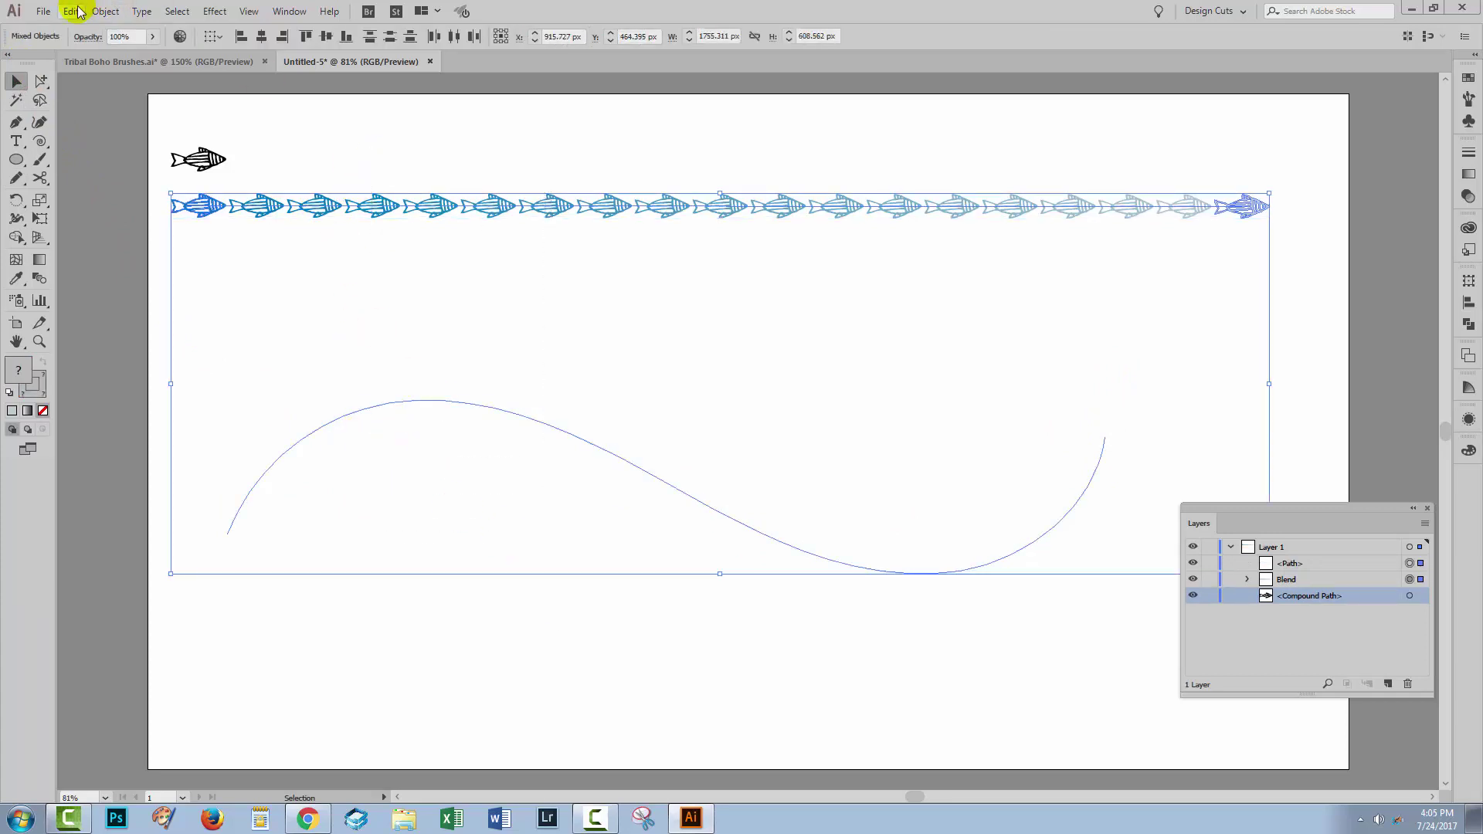
left_click(106, 11)
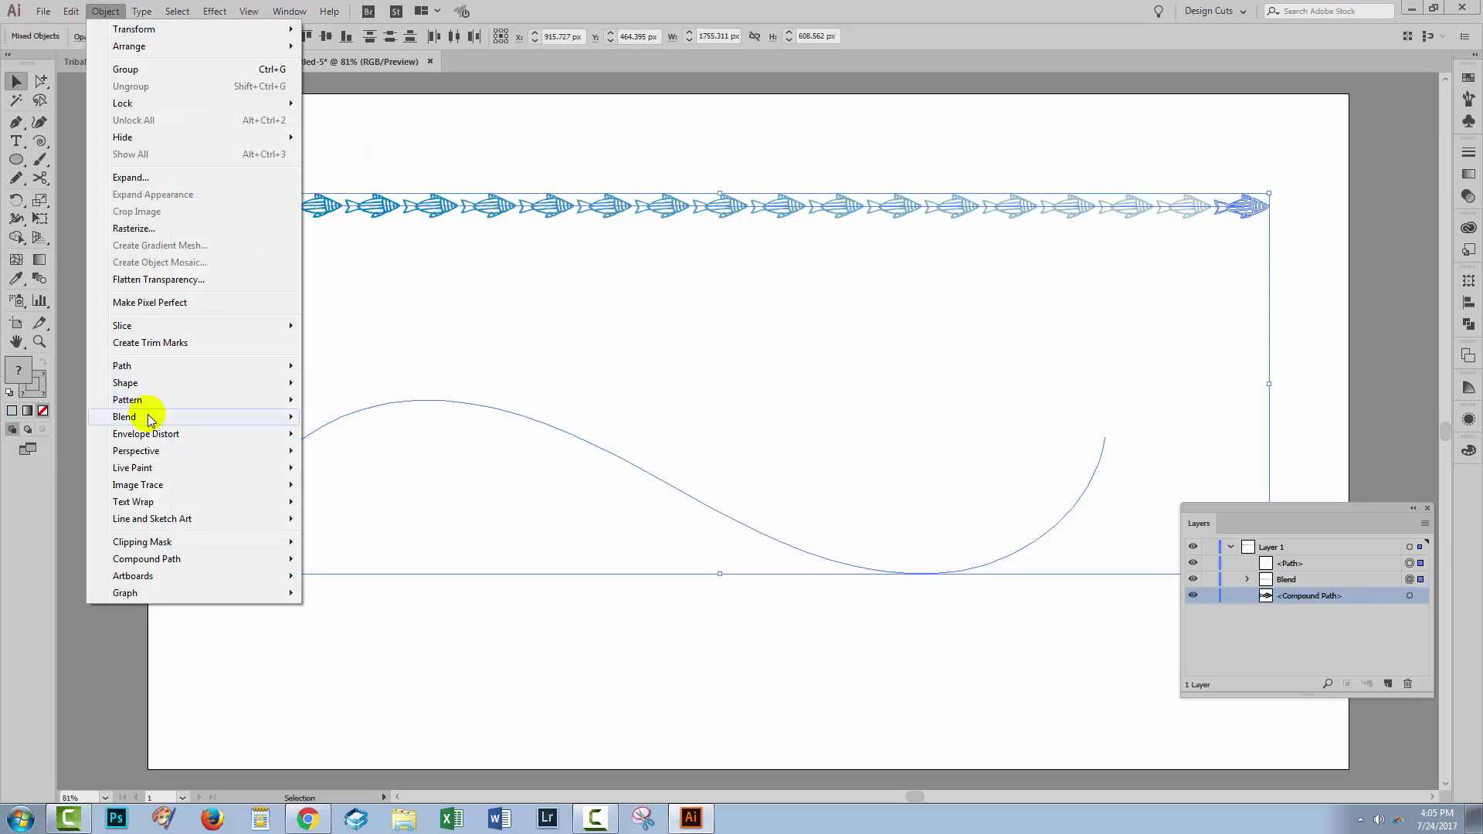
Step: Apply Replace Spine so the fish blend runs along the wavy curve
mouse_move(255, 417)
left_click(349, 511)
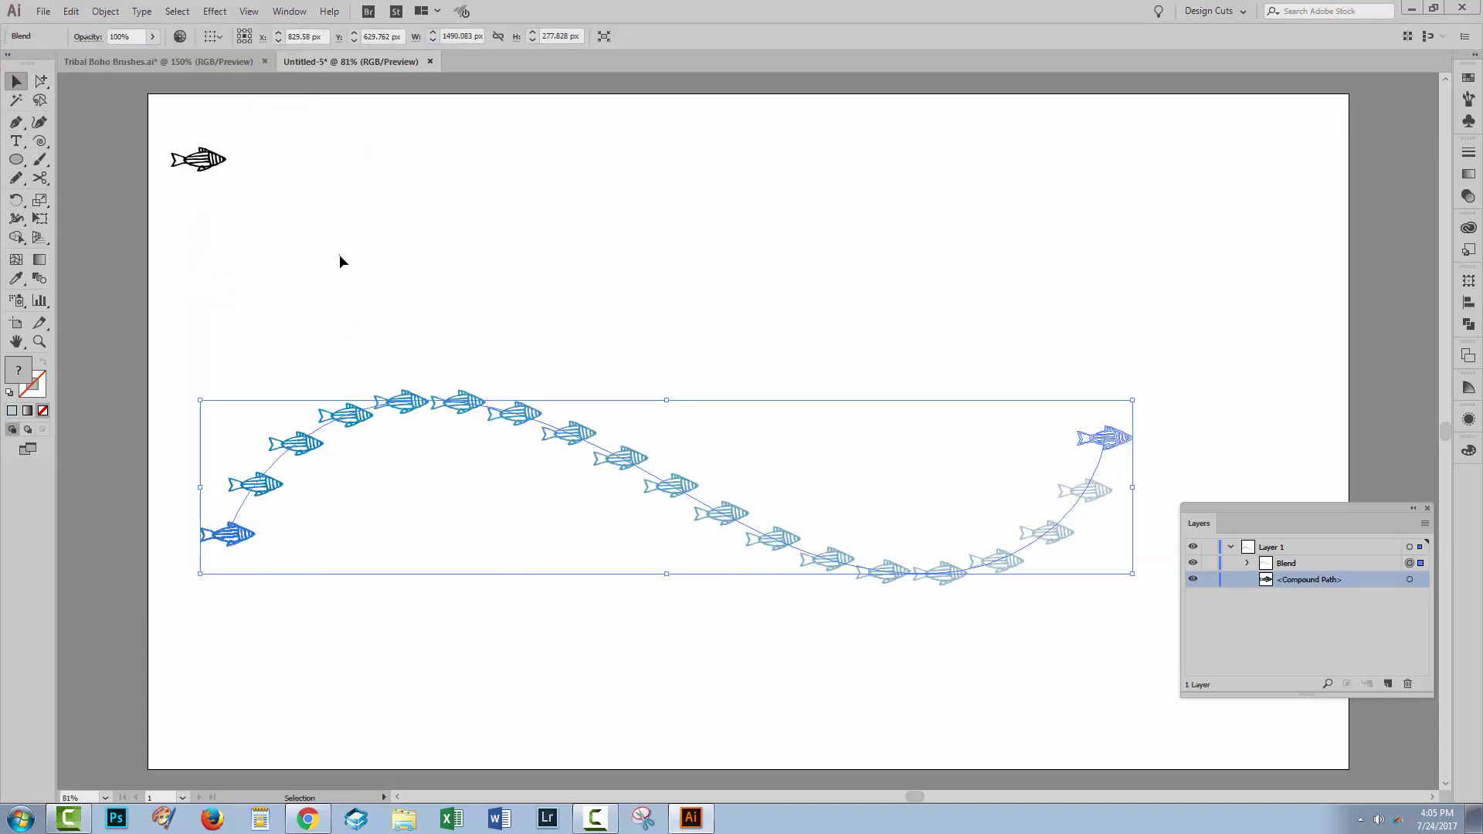
left_click(292, 483)
left_click(1103, 511)
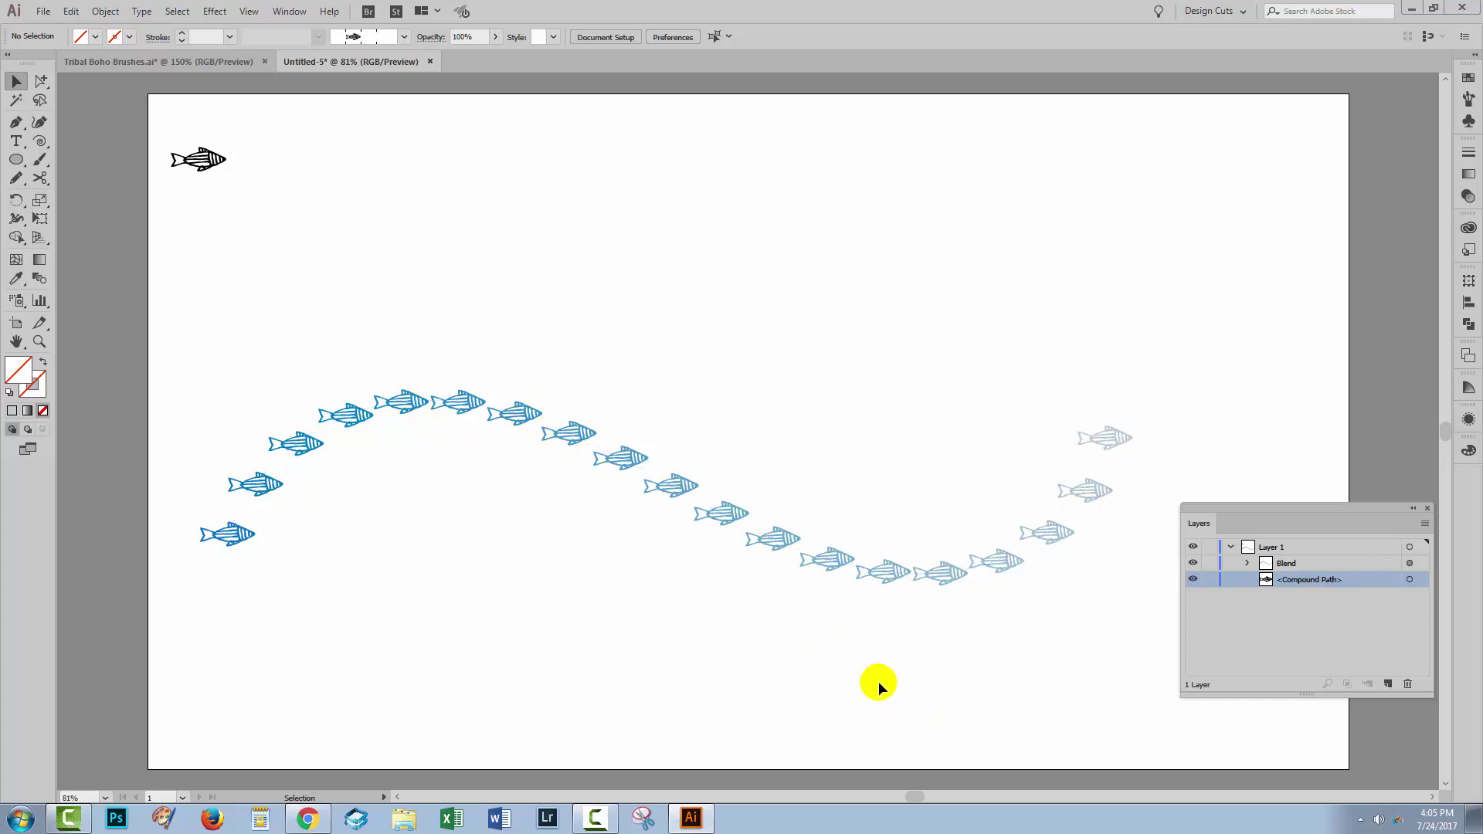
Step: Set the blend orientation to Align to Path so each fish follows the curve
left_click(617, 461)
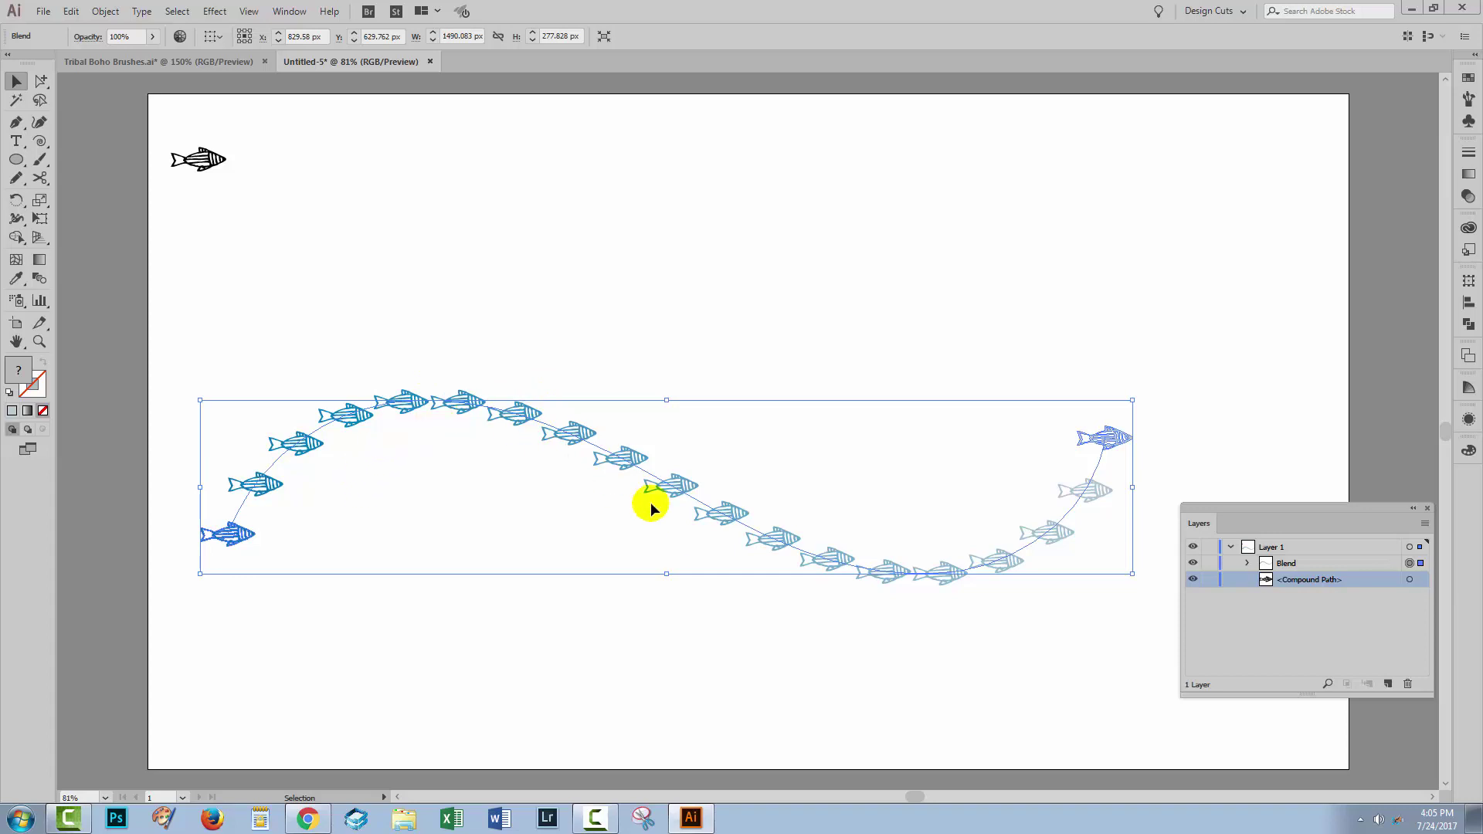
double_click(39, 278)
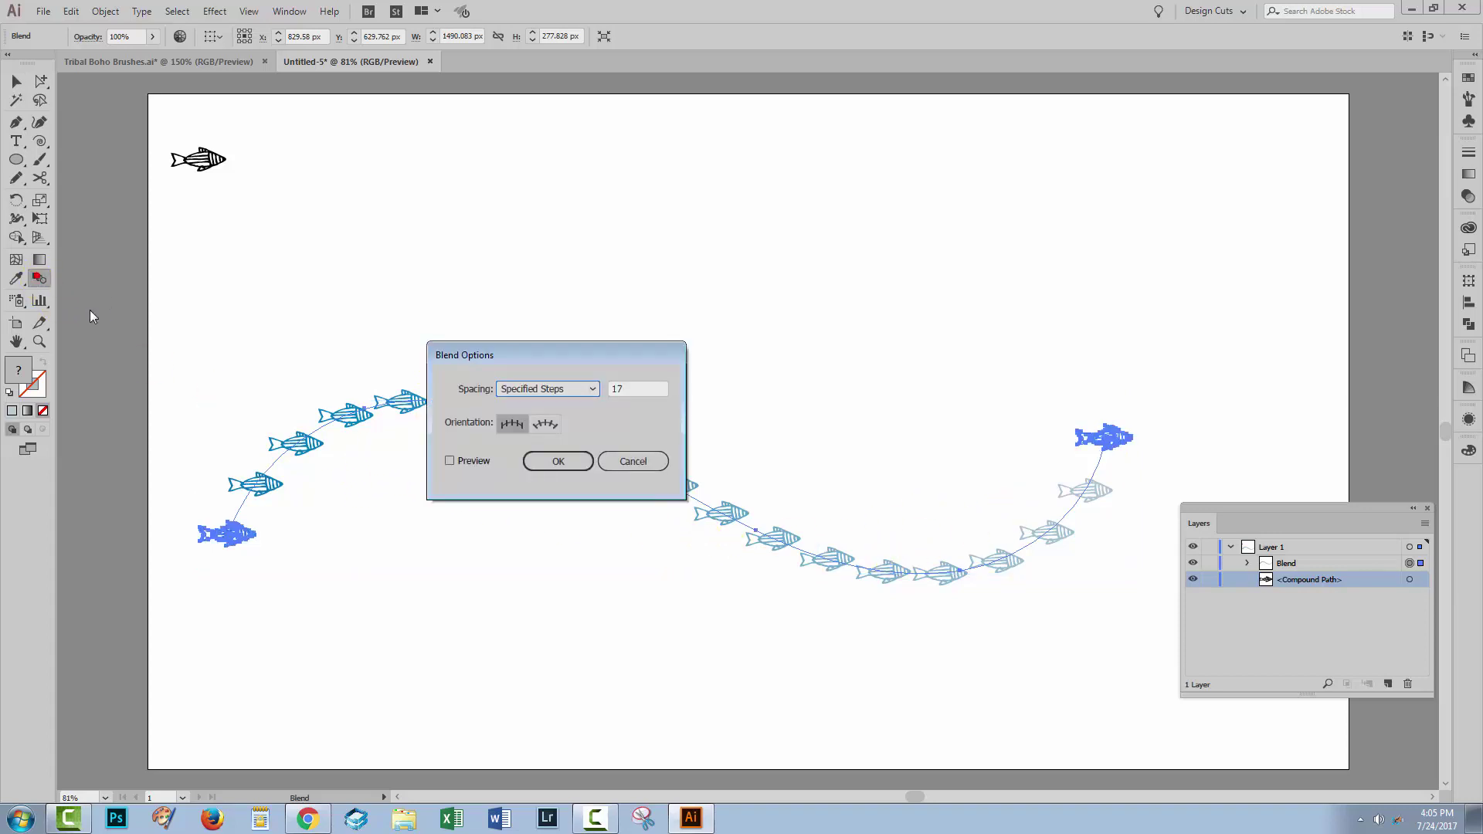
left_click_drag(488, 362, 673, 255)
left_click(634, 353)
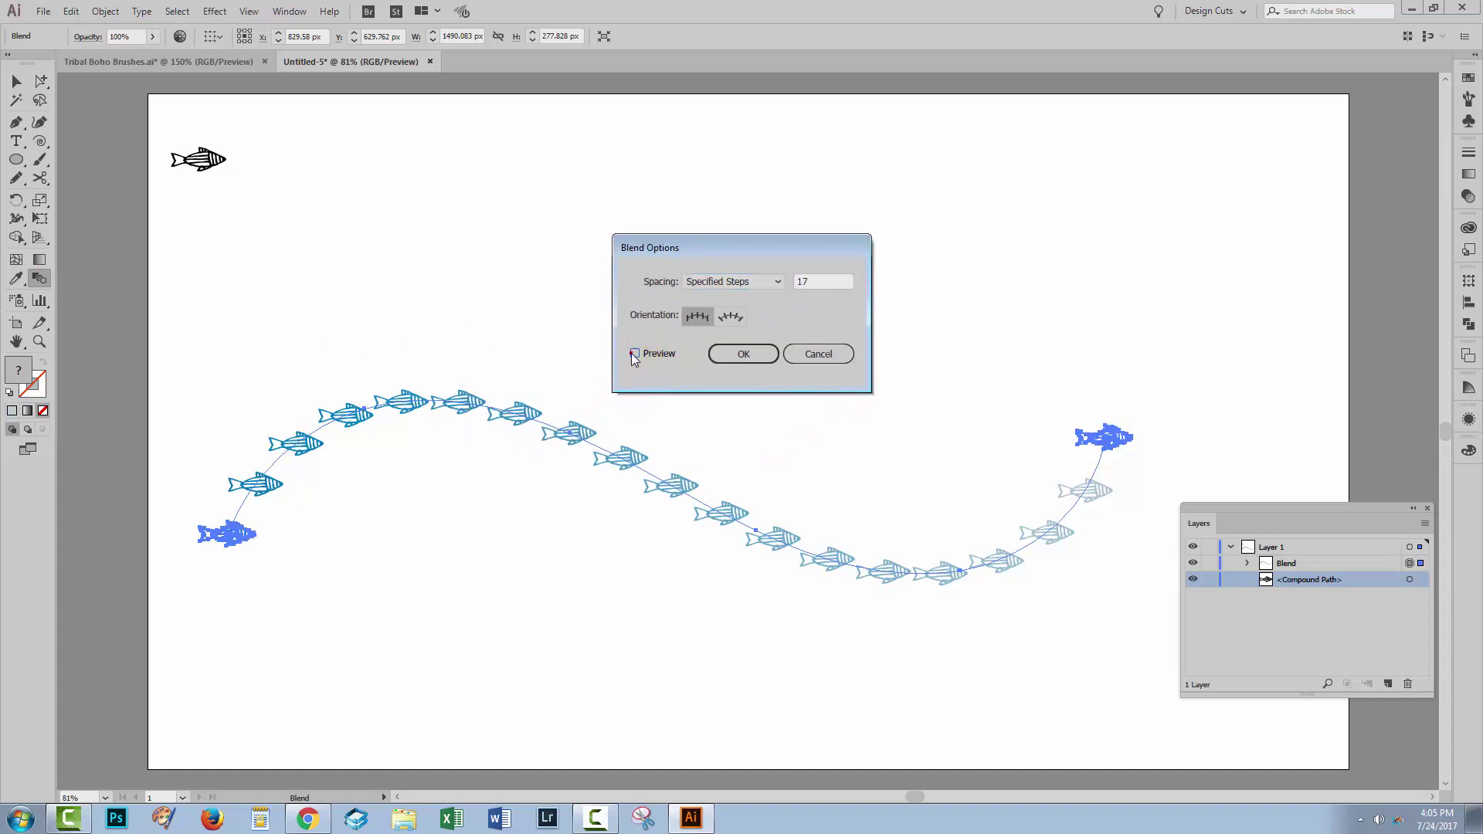
left_click(730, 318)
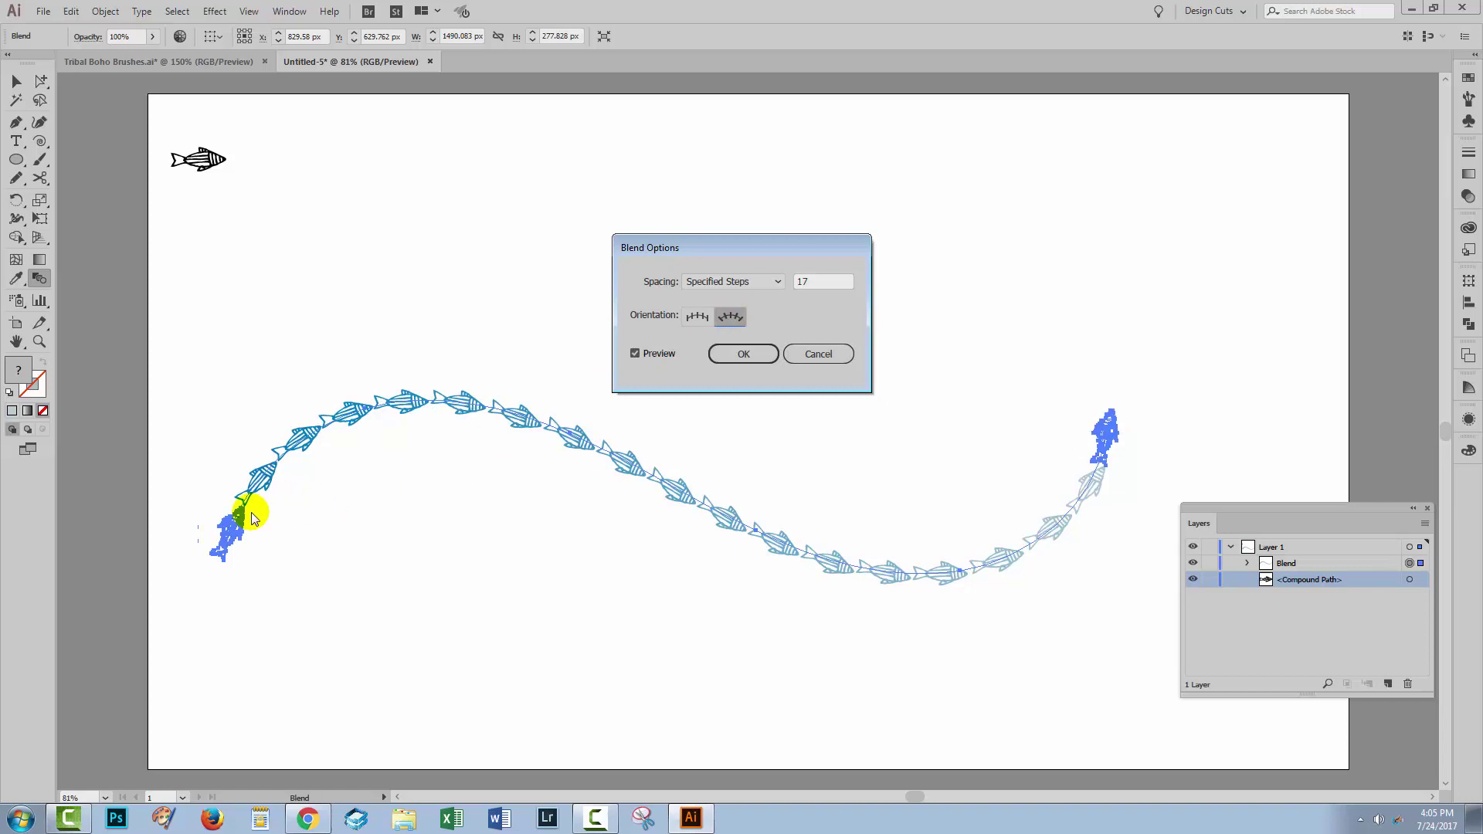
left_click(757, 357)
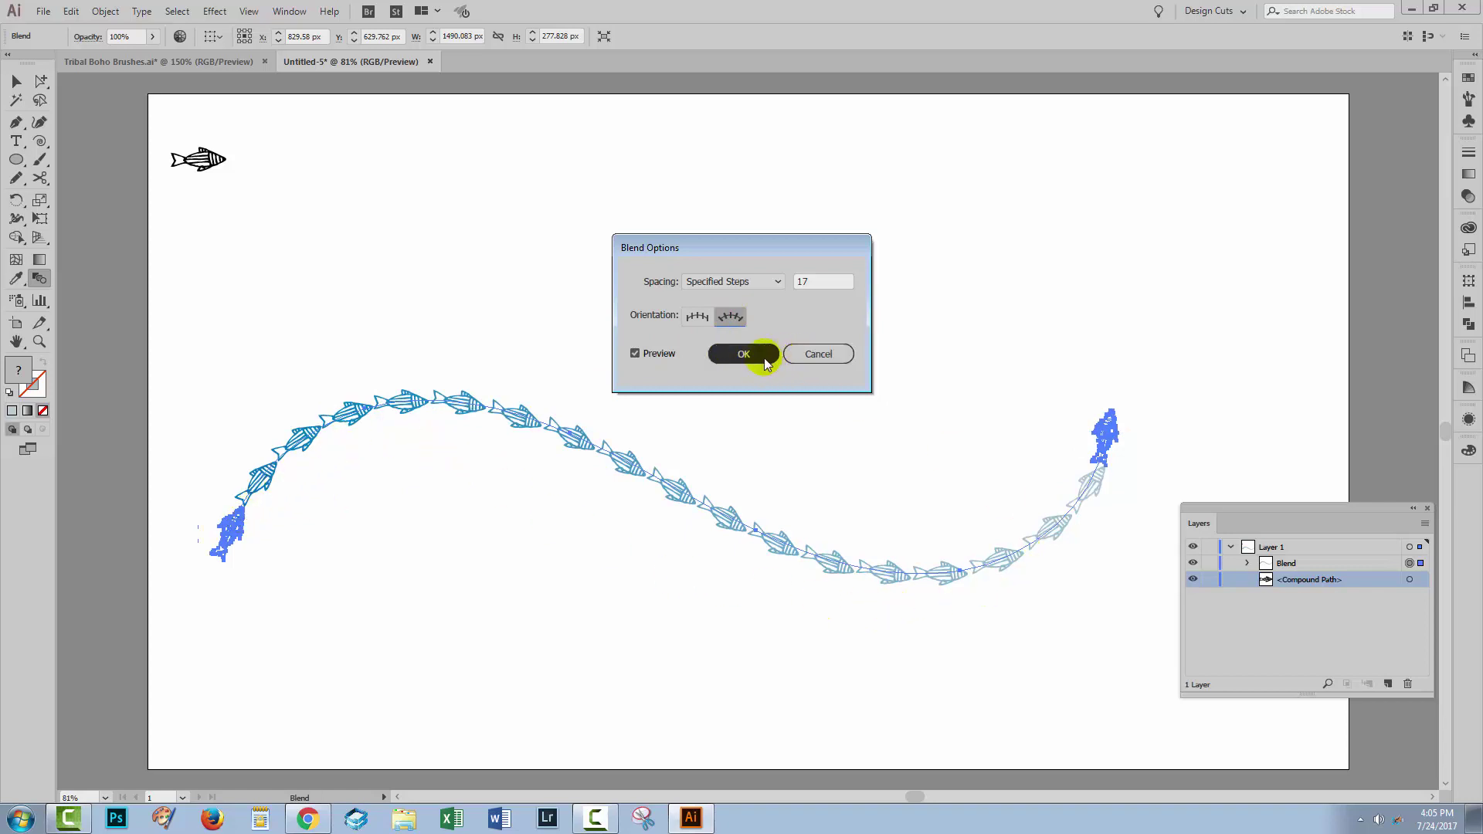
left_click(16, 80)
left_click(307, 602)
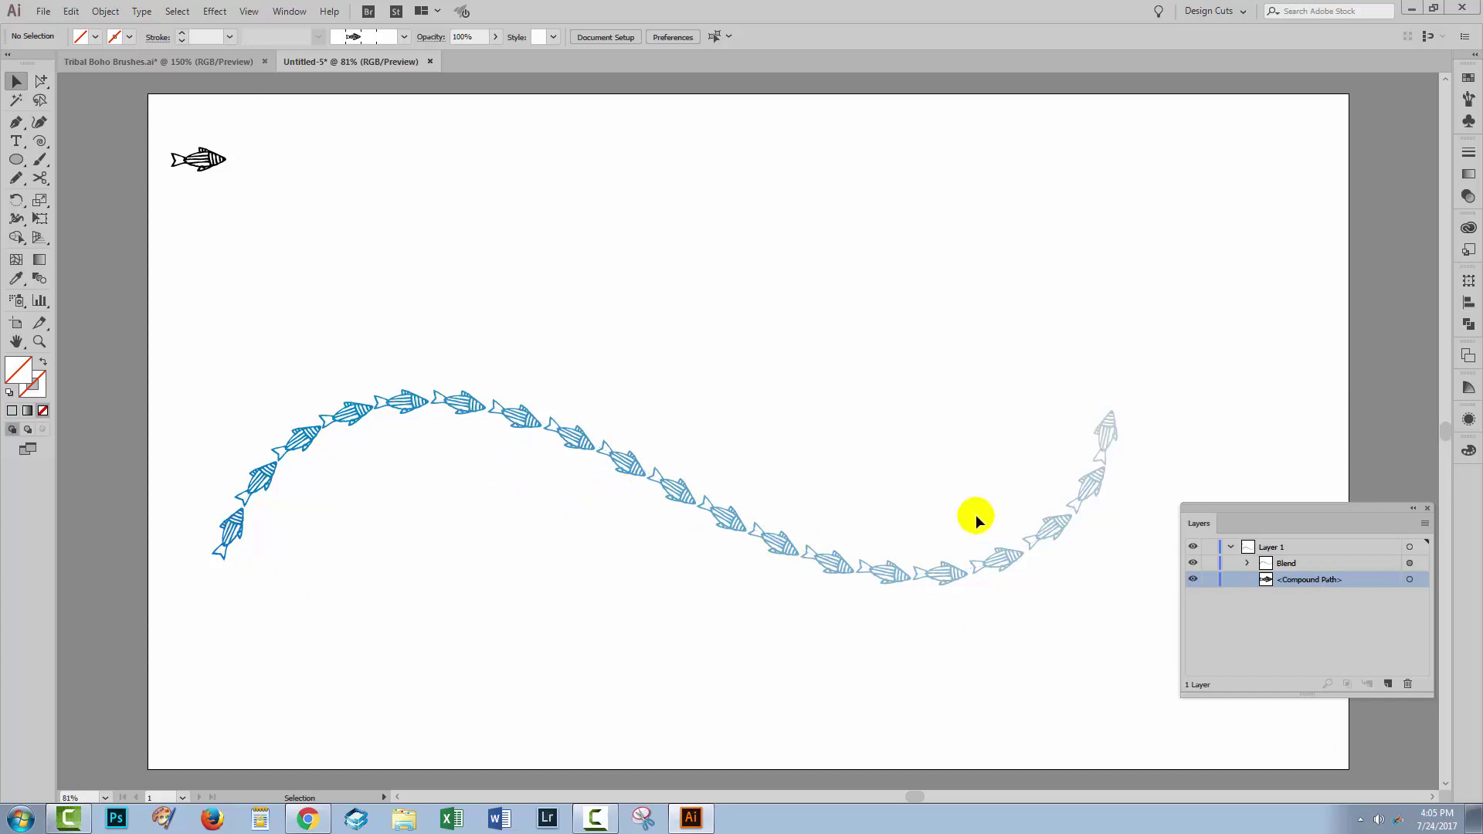
Step: Paste the black fish into a new blank document and move it to the top-left
left_click(208, 170)
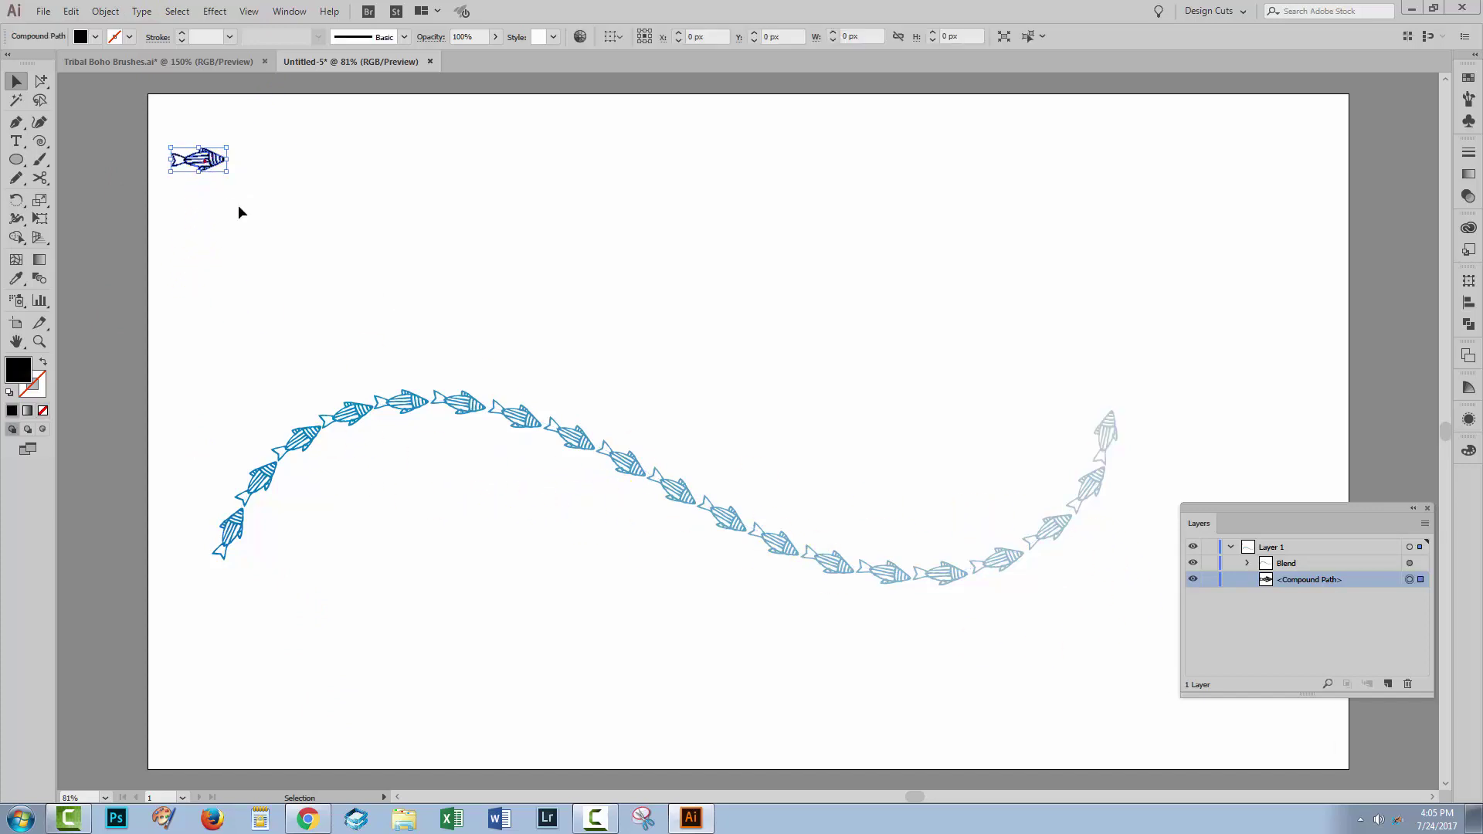
left_click(43, 11)
left_click(59, 29)
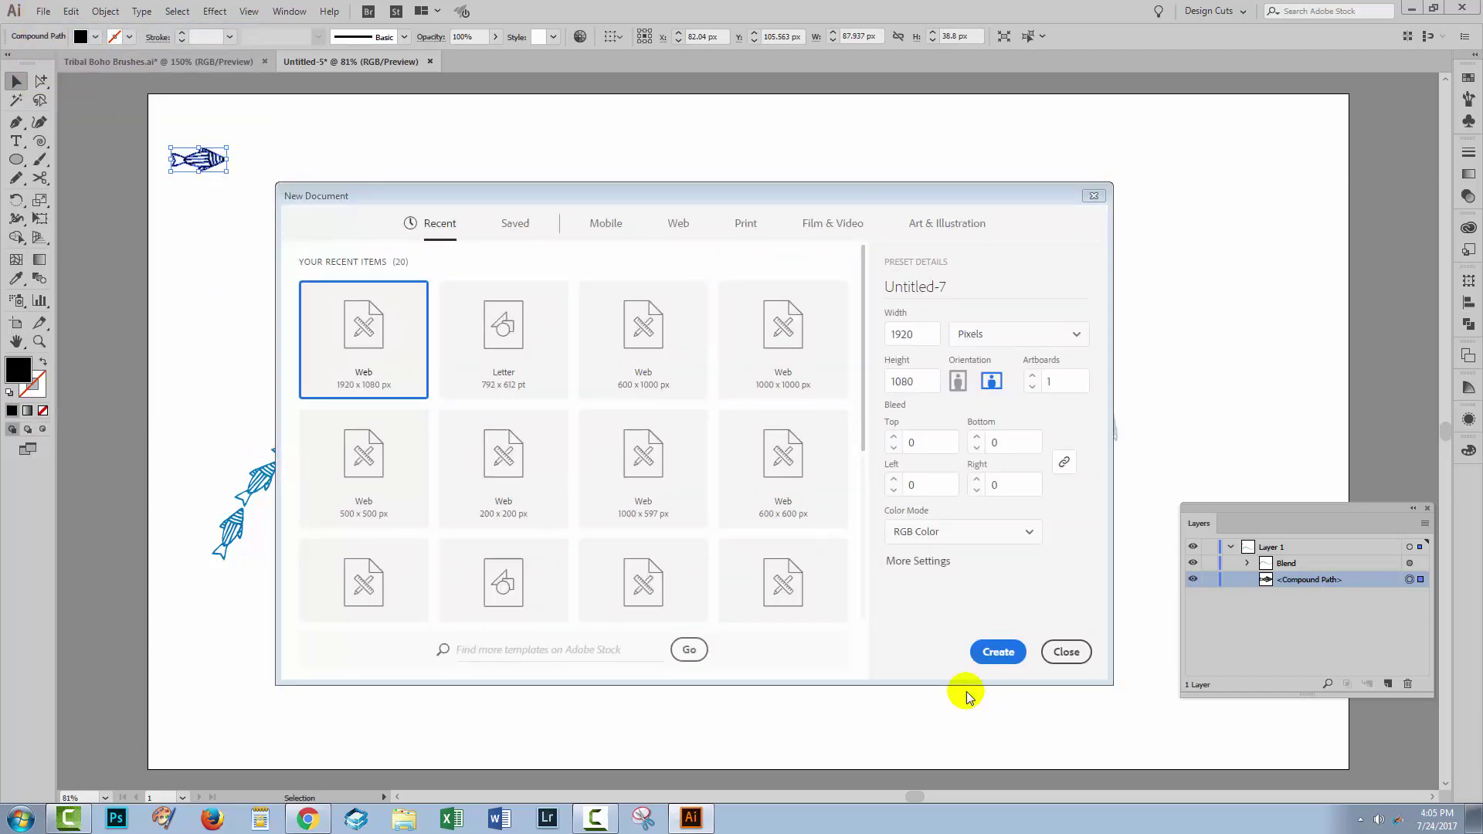
left_click(992, 693)
key("ctrl+v")
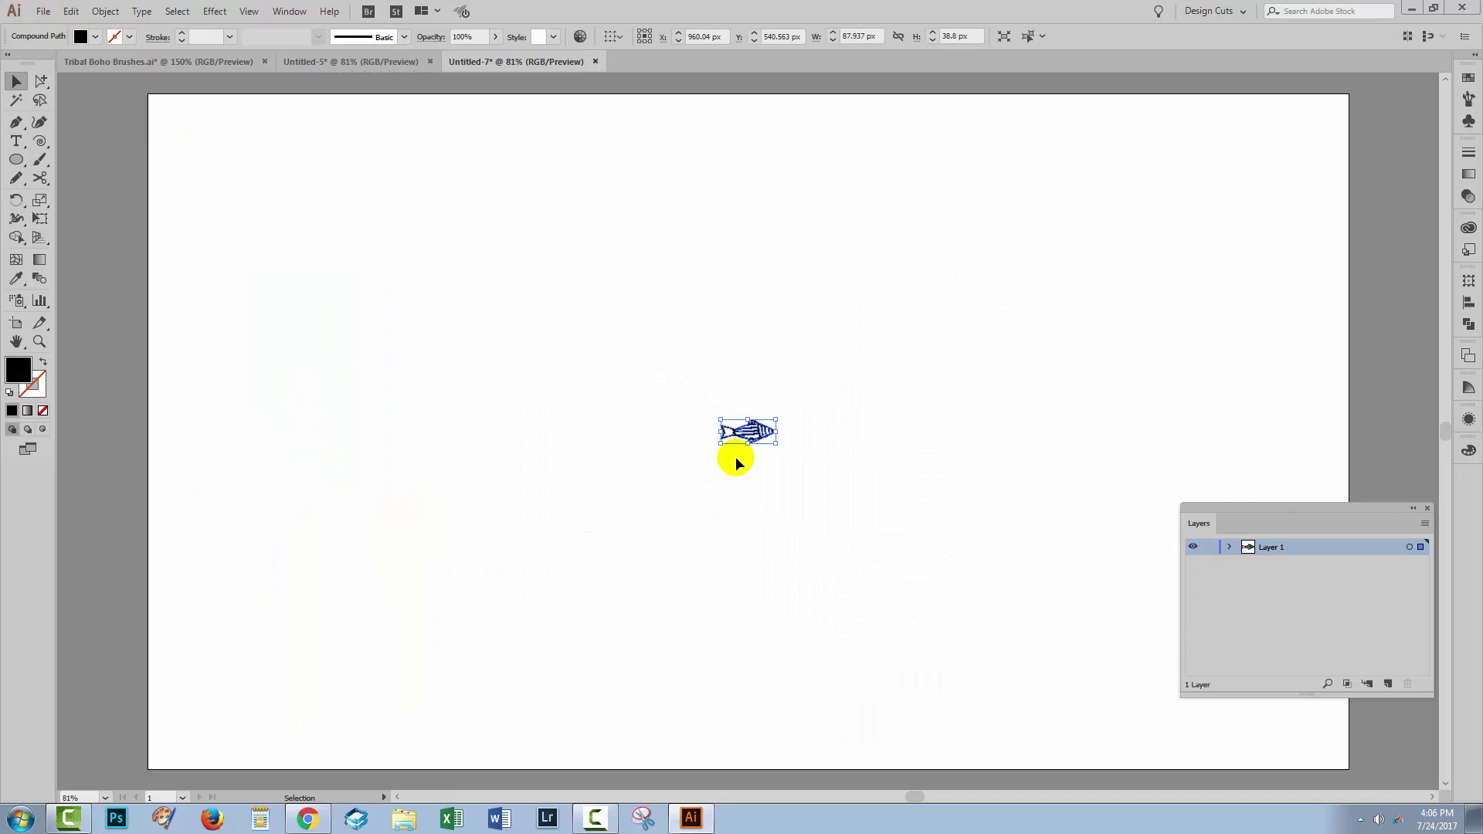
left_click_drag(751, 436, 224, 219)
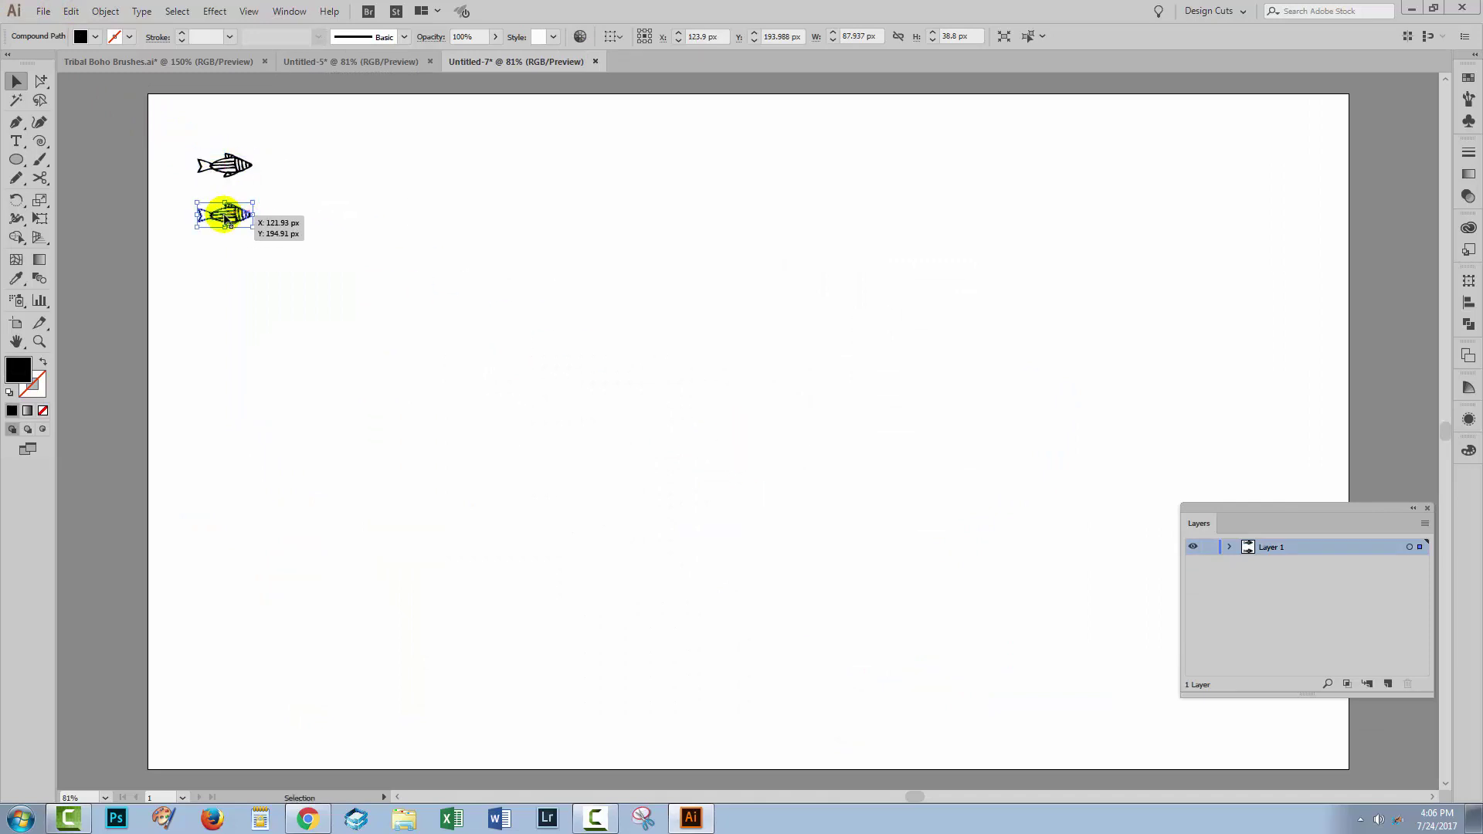
Step: Colour the fish dark blue and place a light blue copy at the page's right side
left_click(1468, 77)
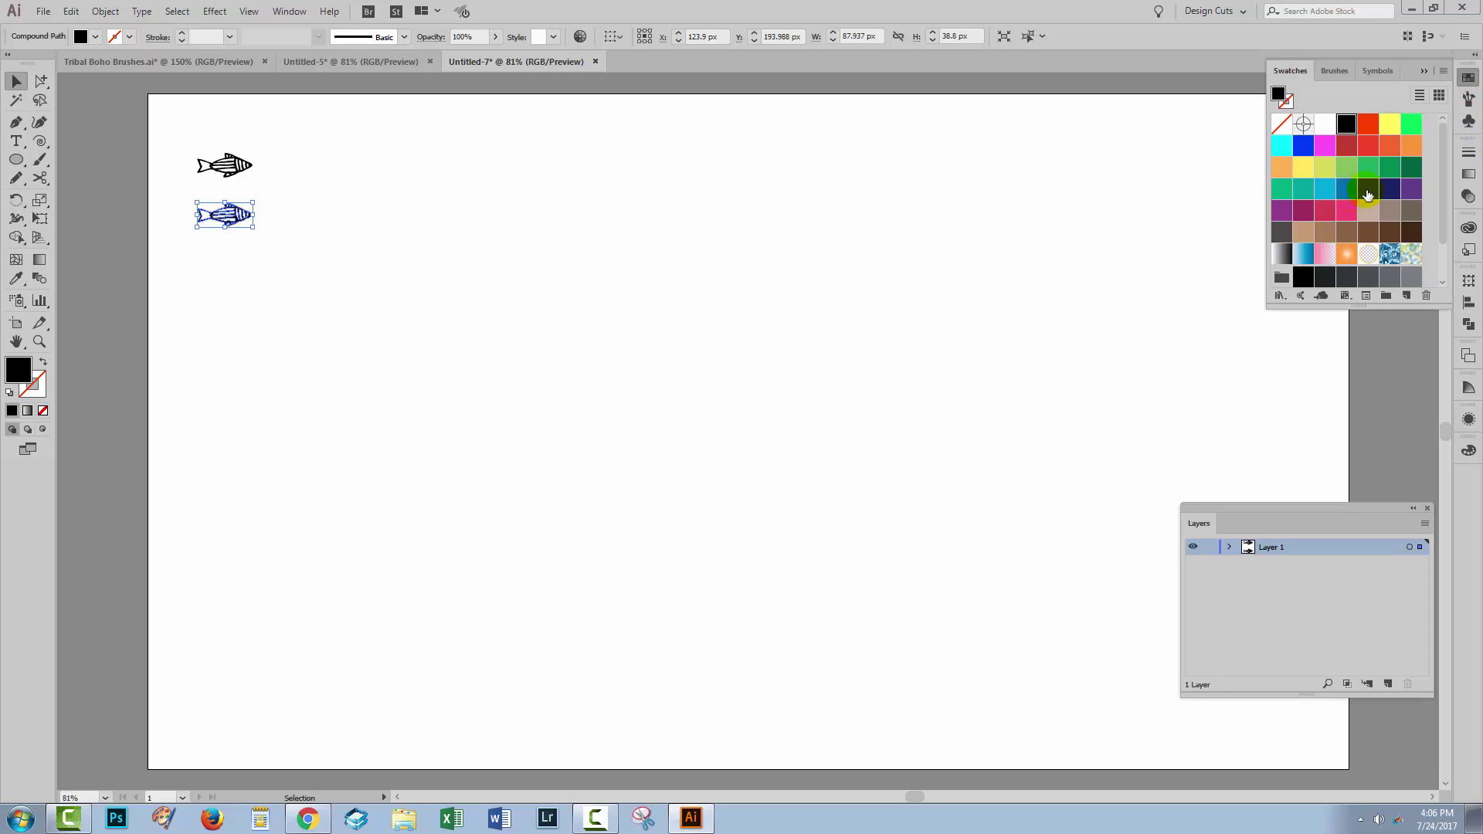
left_click(1364, 188)
left_click_drag(222, 215, 1237, 214)
left_click_drag(1441, 228, 1442, 264)
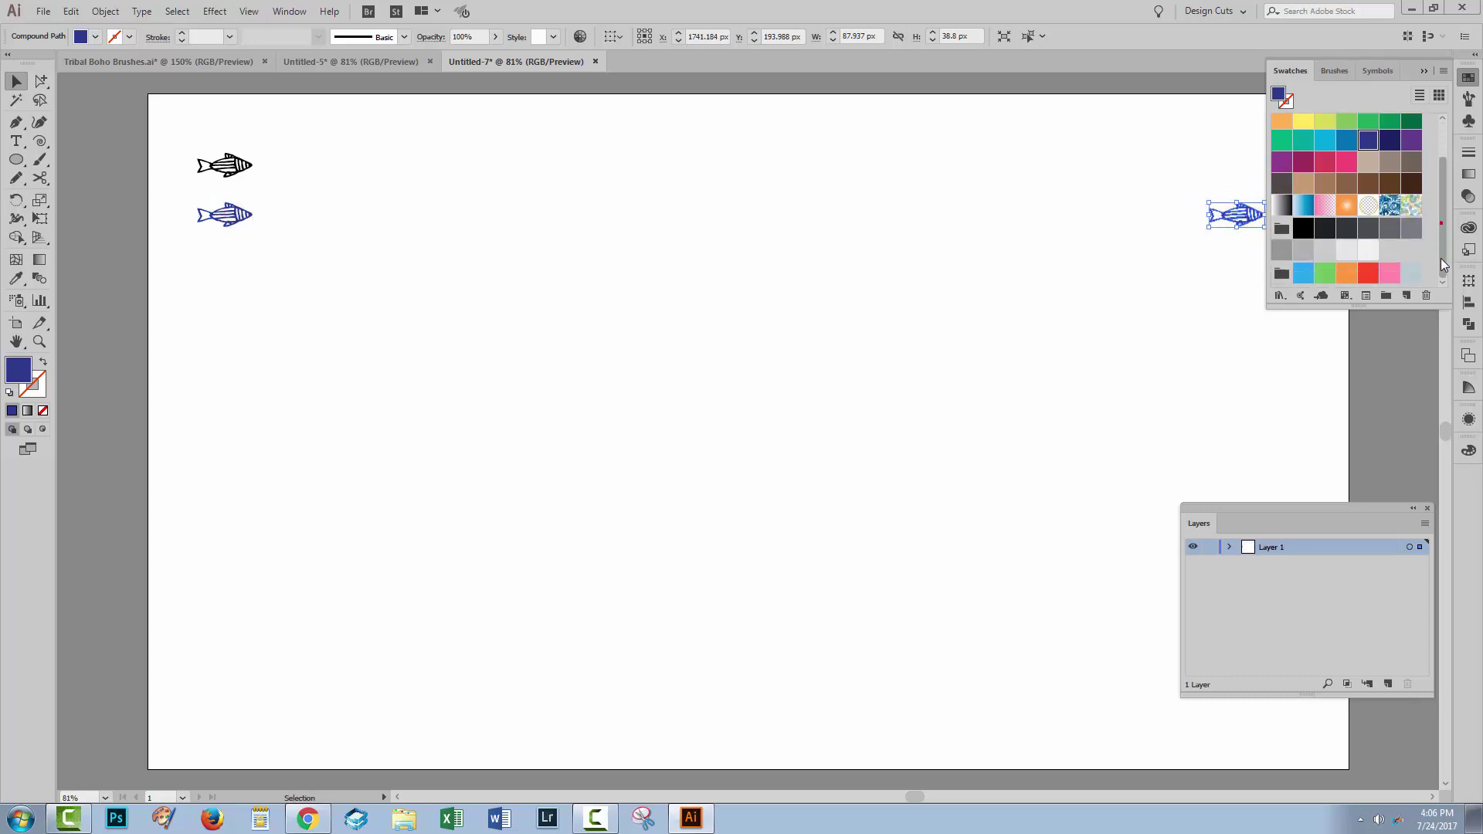
left_click(1303, 273)
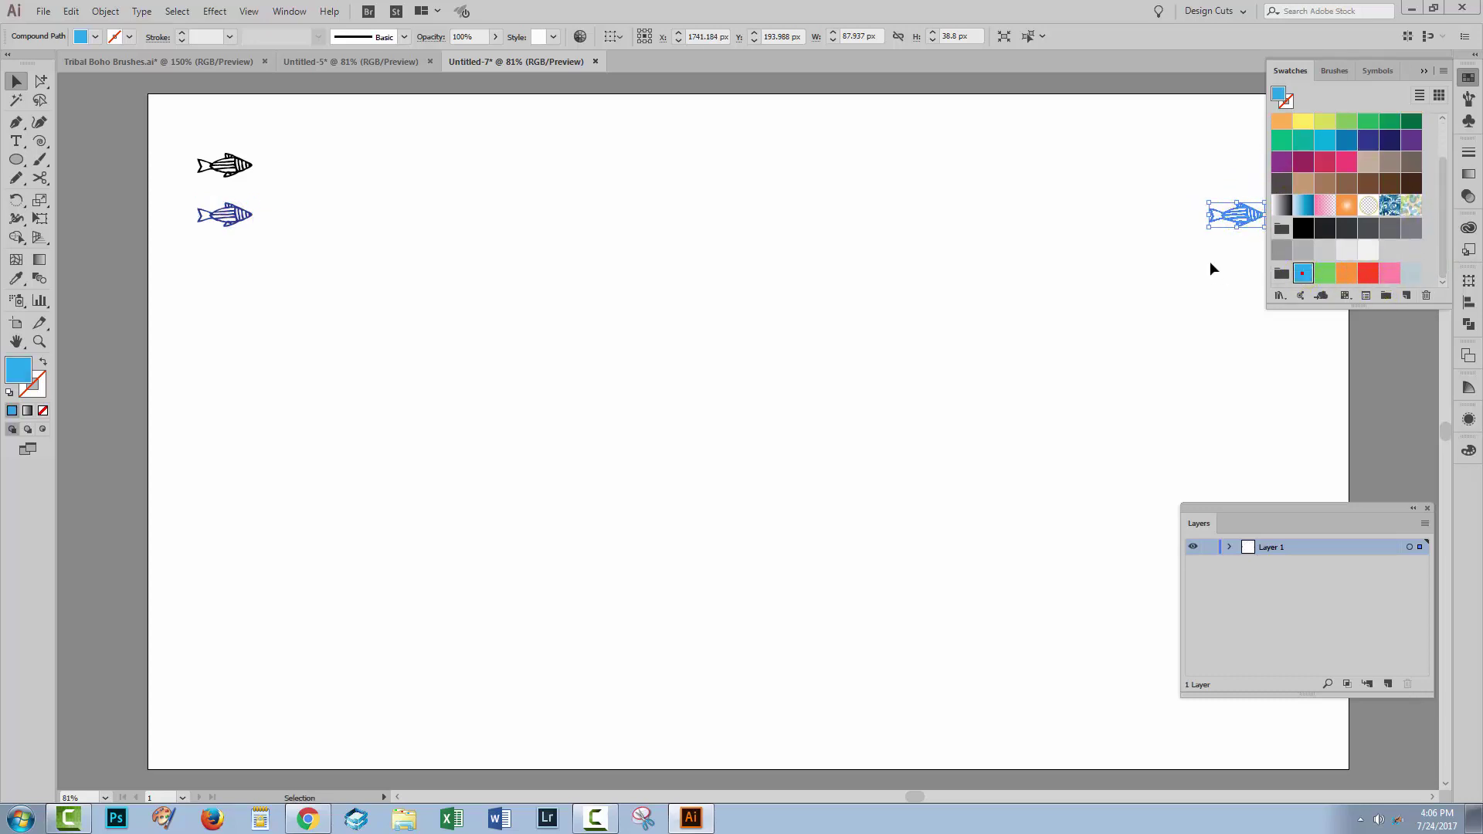
left_click(1424, 72)
Step: Shrink the right-hand light blue fish and align the left blue fish level with it
left_click_drag(1207, 201, 1244, 215)
left_click(1249, 258)
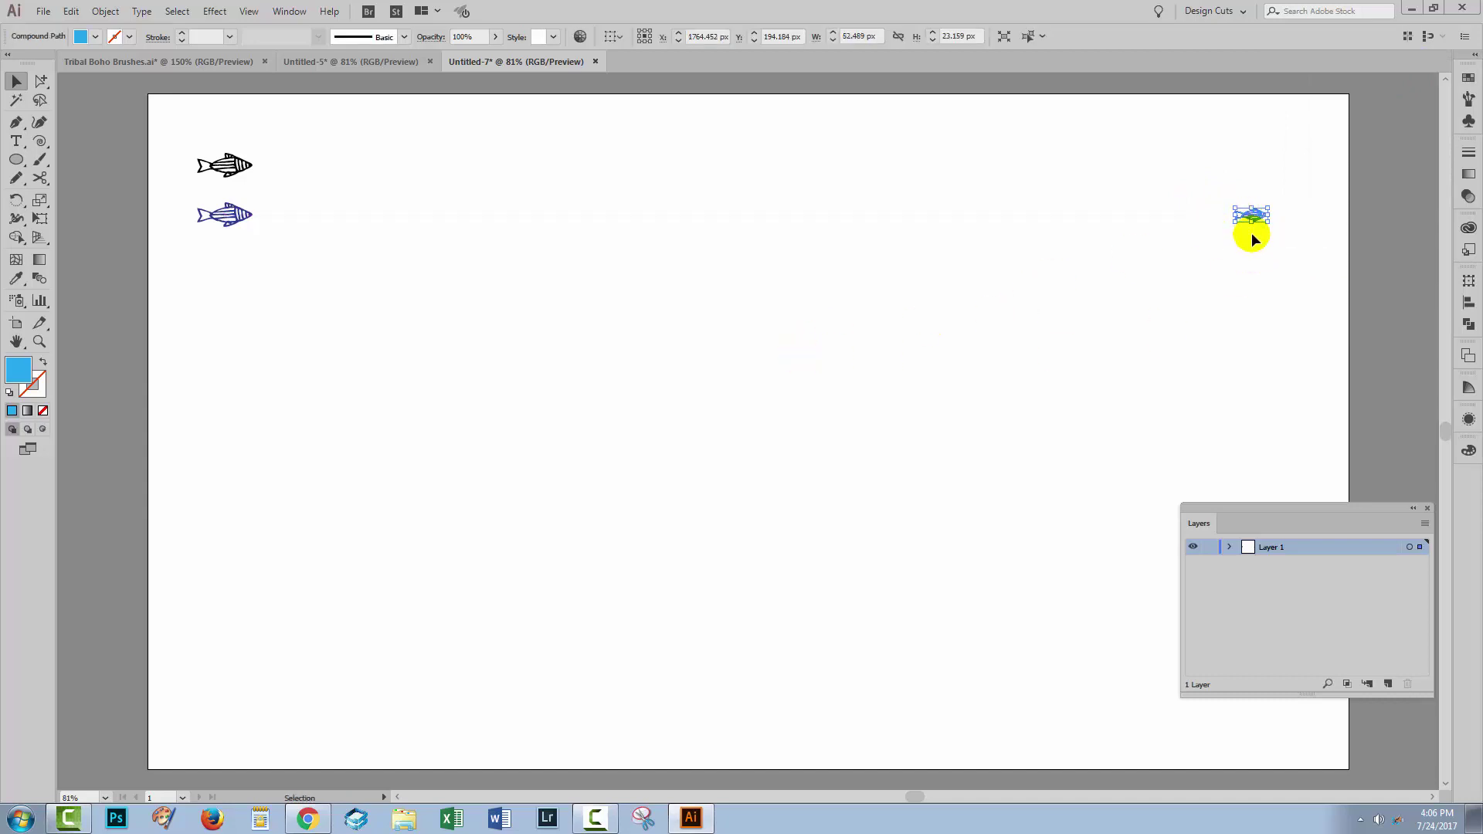
left_click(225, 215)
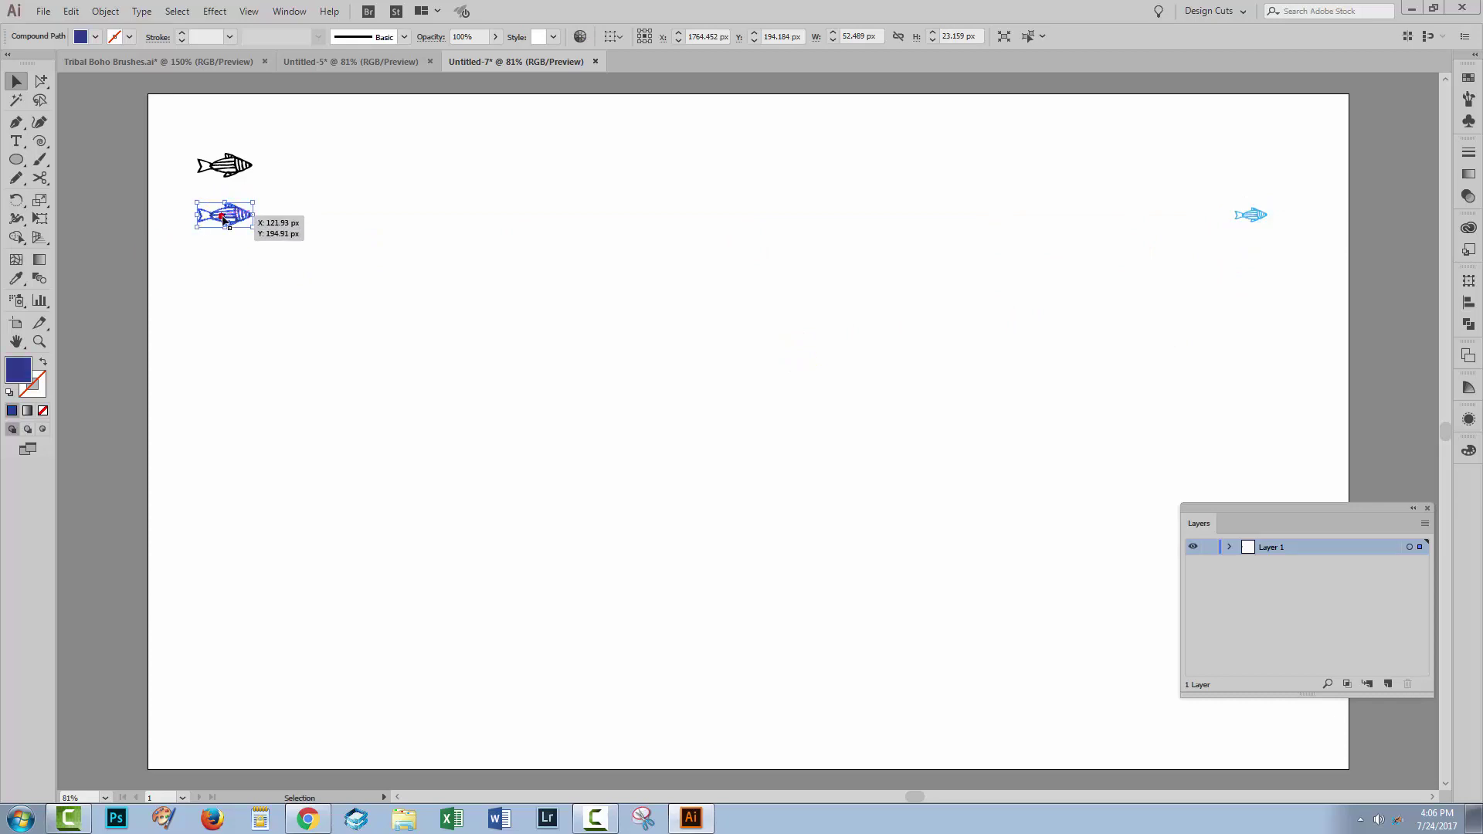
left_click_drag(233, 215, 1279, 233)
left_click(244, 247)
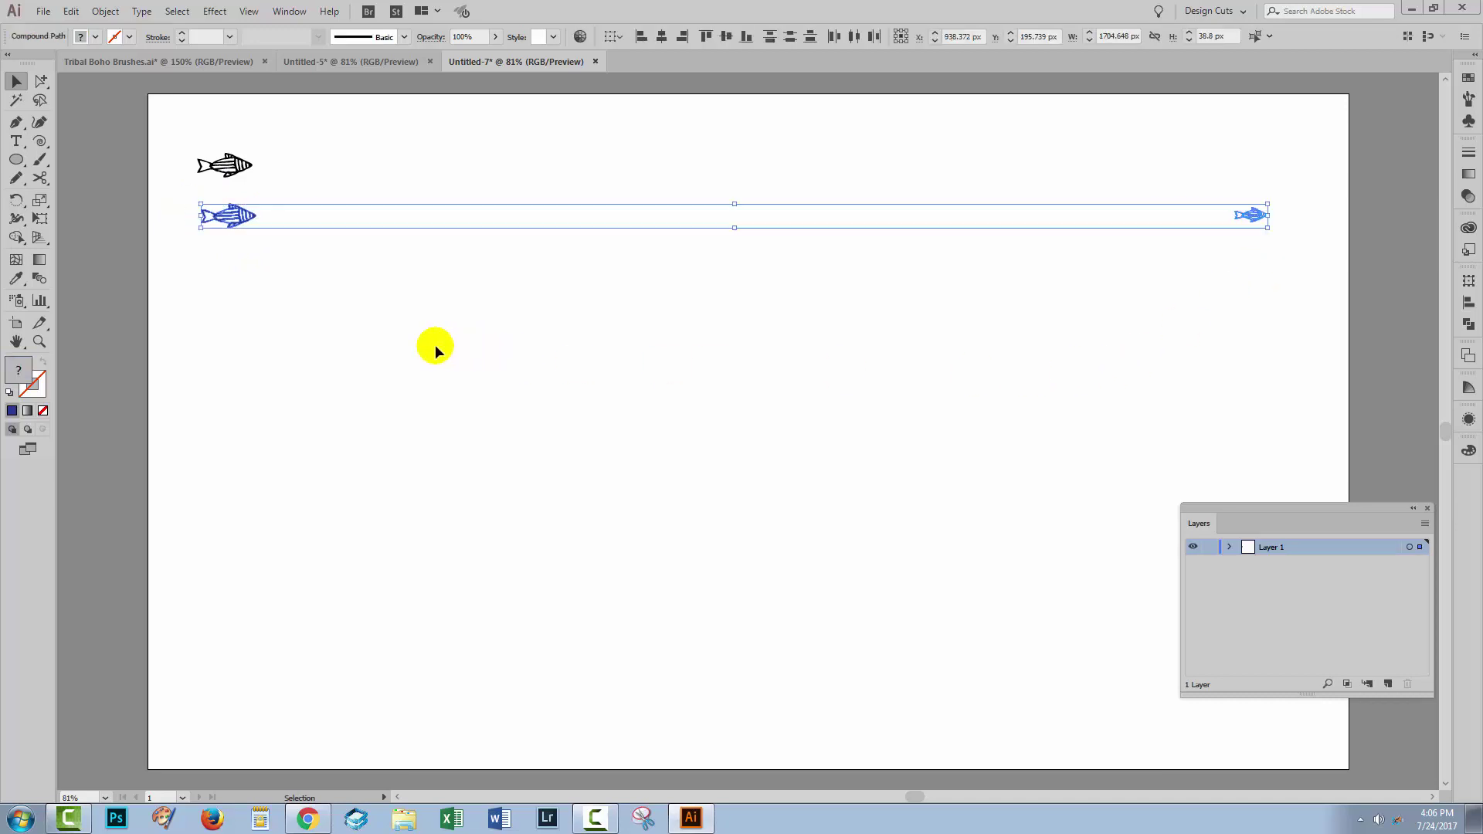
Step: Blend the dark blue and light blue fish with Object > Blend > Make
left_click(106, 14)
mouse_move(146, 418)
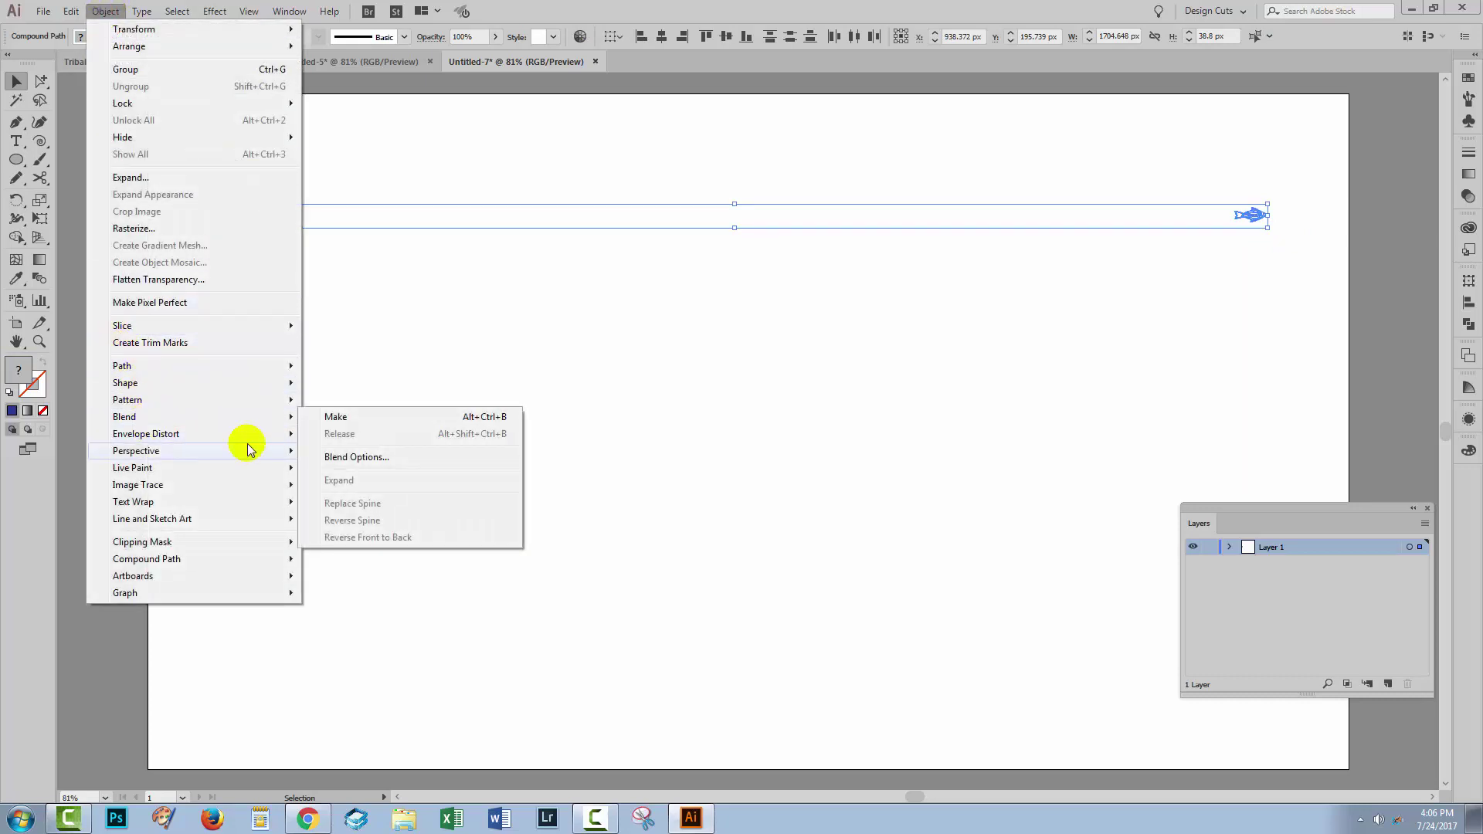
left_click(335, 417)
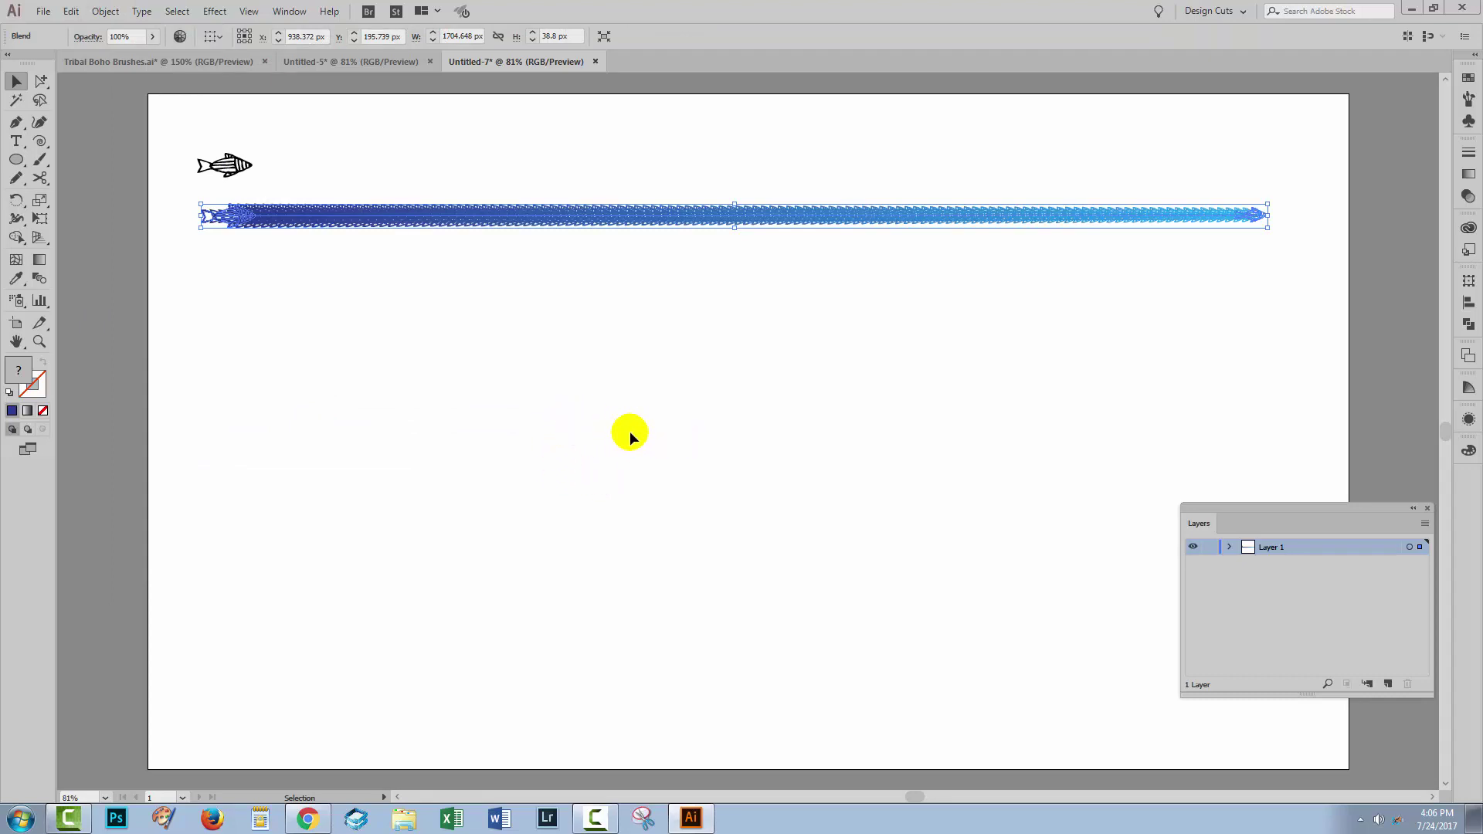
Step: Open Blend Options with Preview on and Spacing set to Specified Steps
left_click(41, 294)
double_click(31, 280)
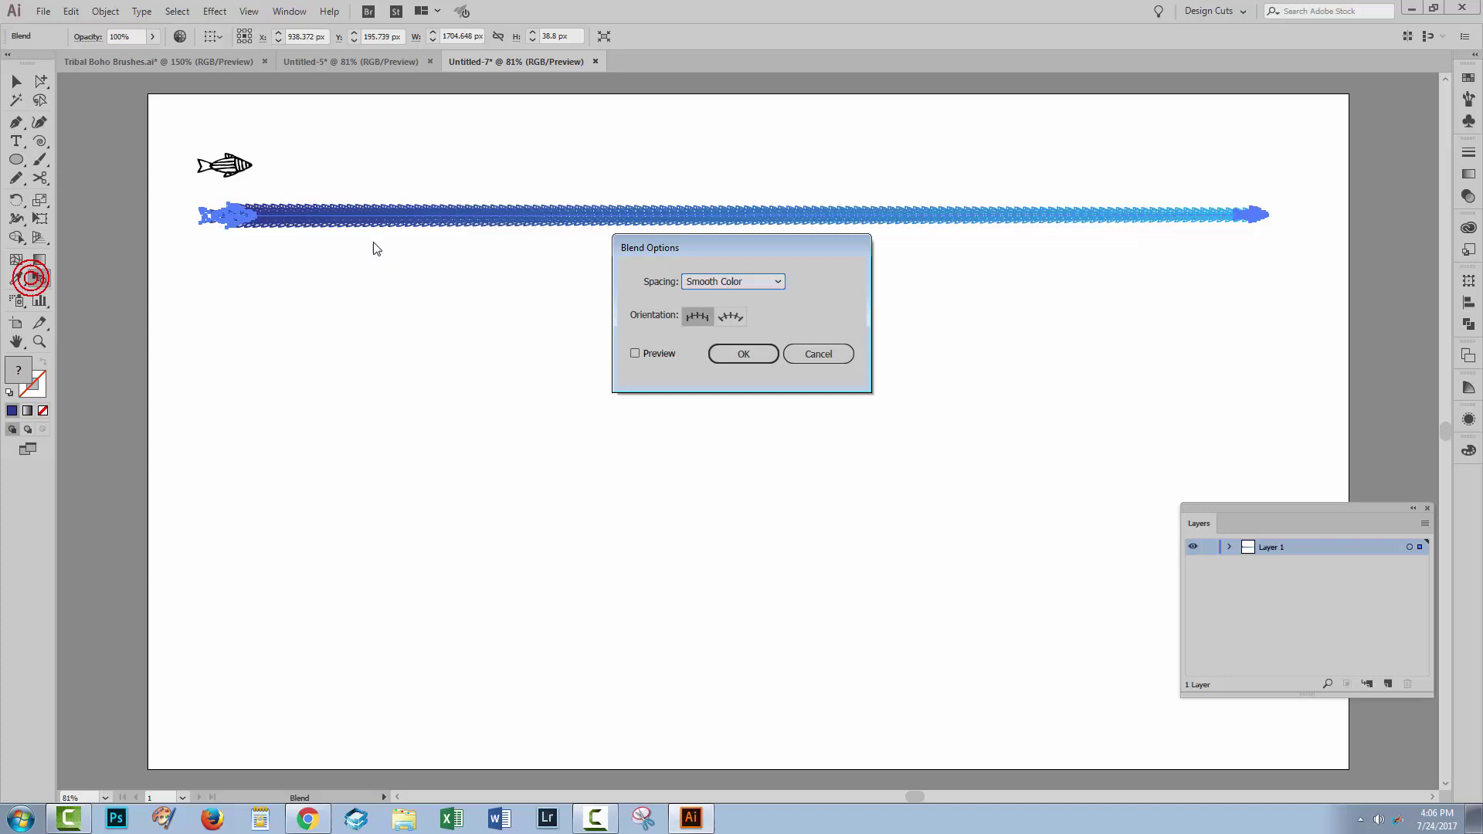
left_click_drag(706, 248, 293, 328)
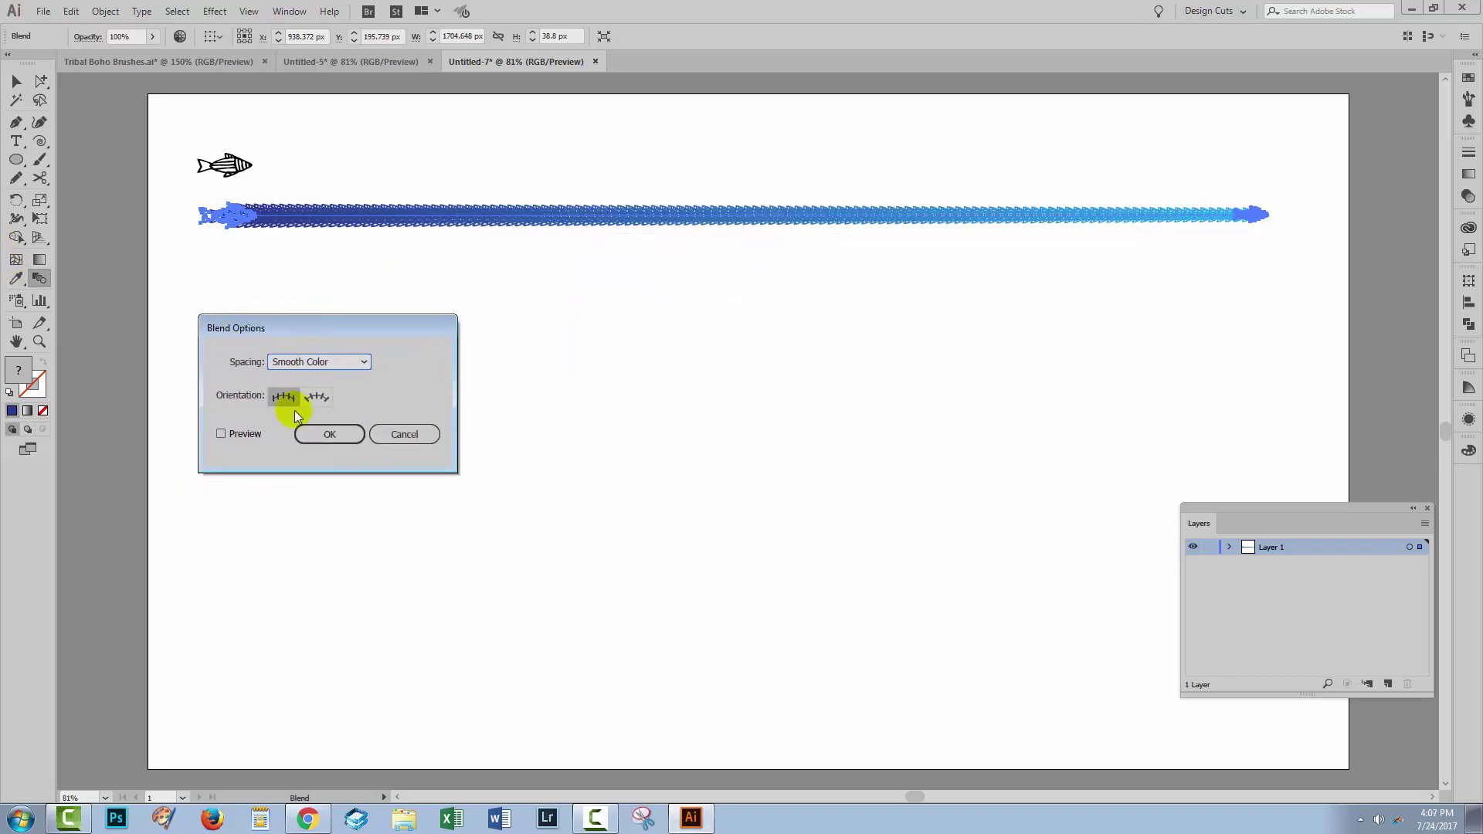
left_click(221, 434)
left_click(317, 363)
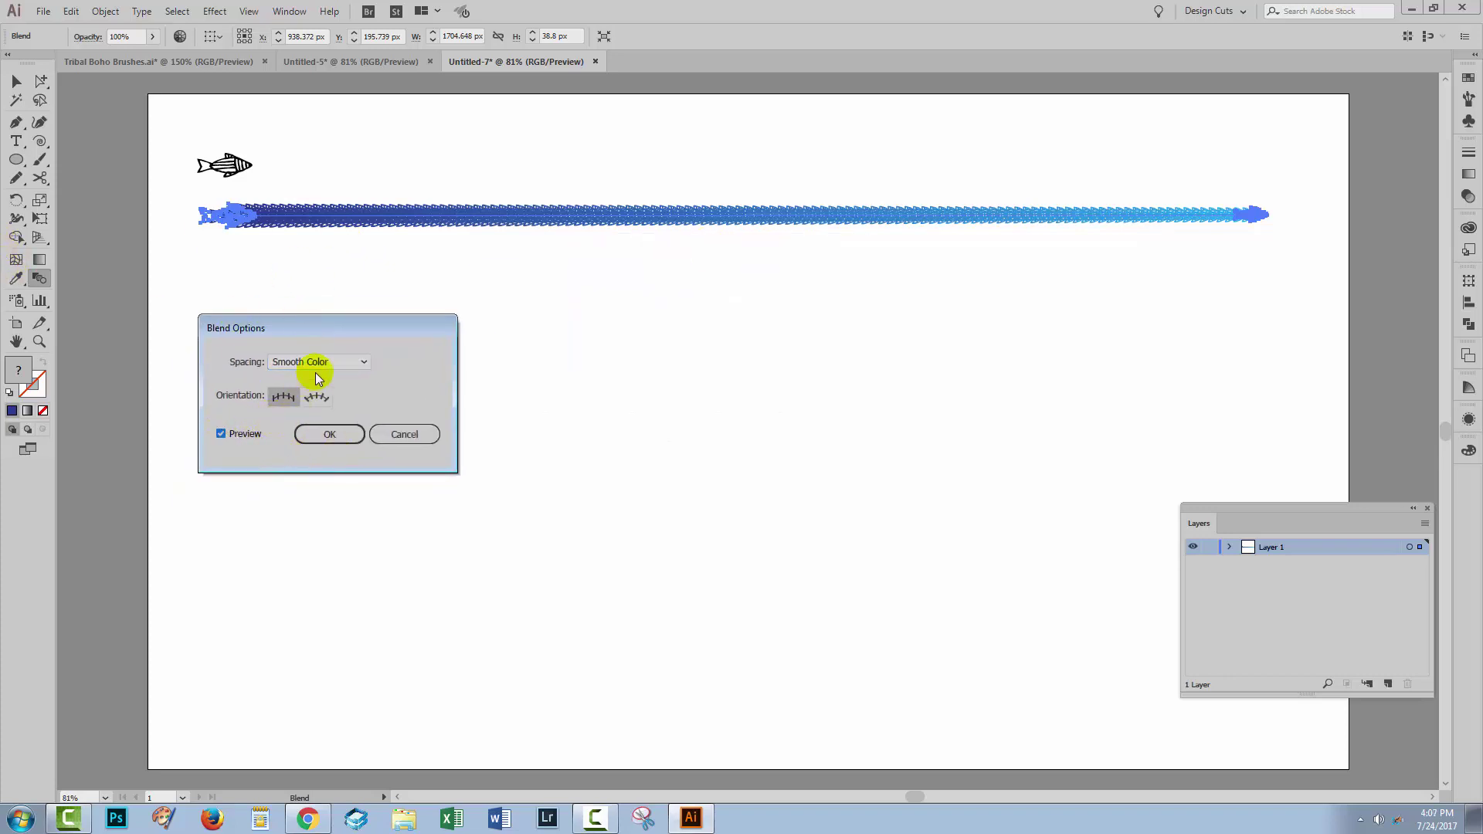
left_click(341, 389)
Step: Try step counts of 110, 40, 10 and 16, then confirm the blend at 18 steps
double_click(401, 362)
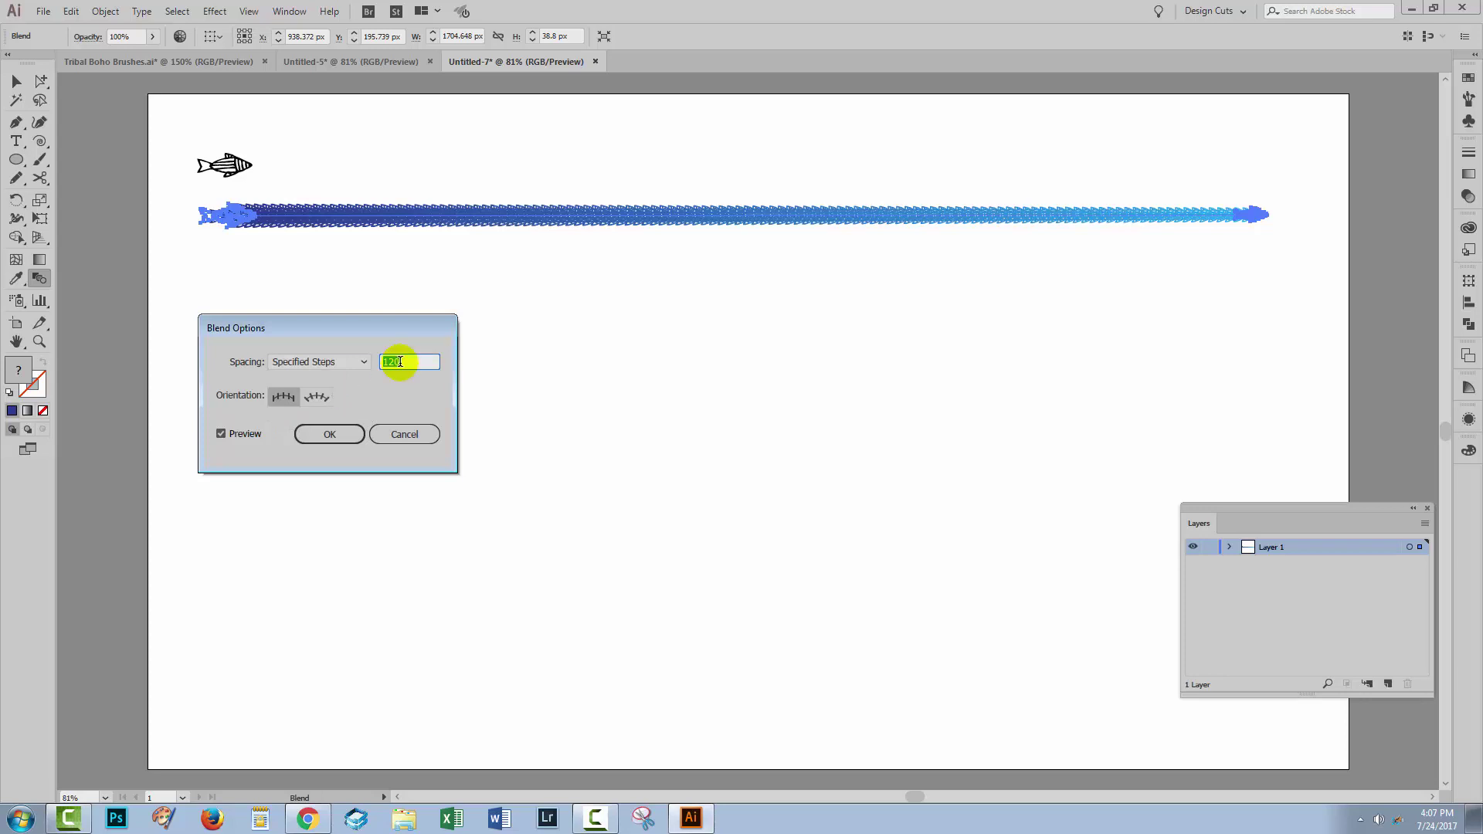
type("110")
left_click(414, 325)
type("40")
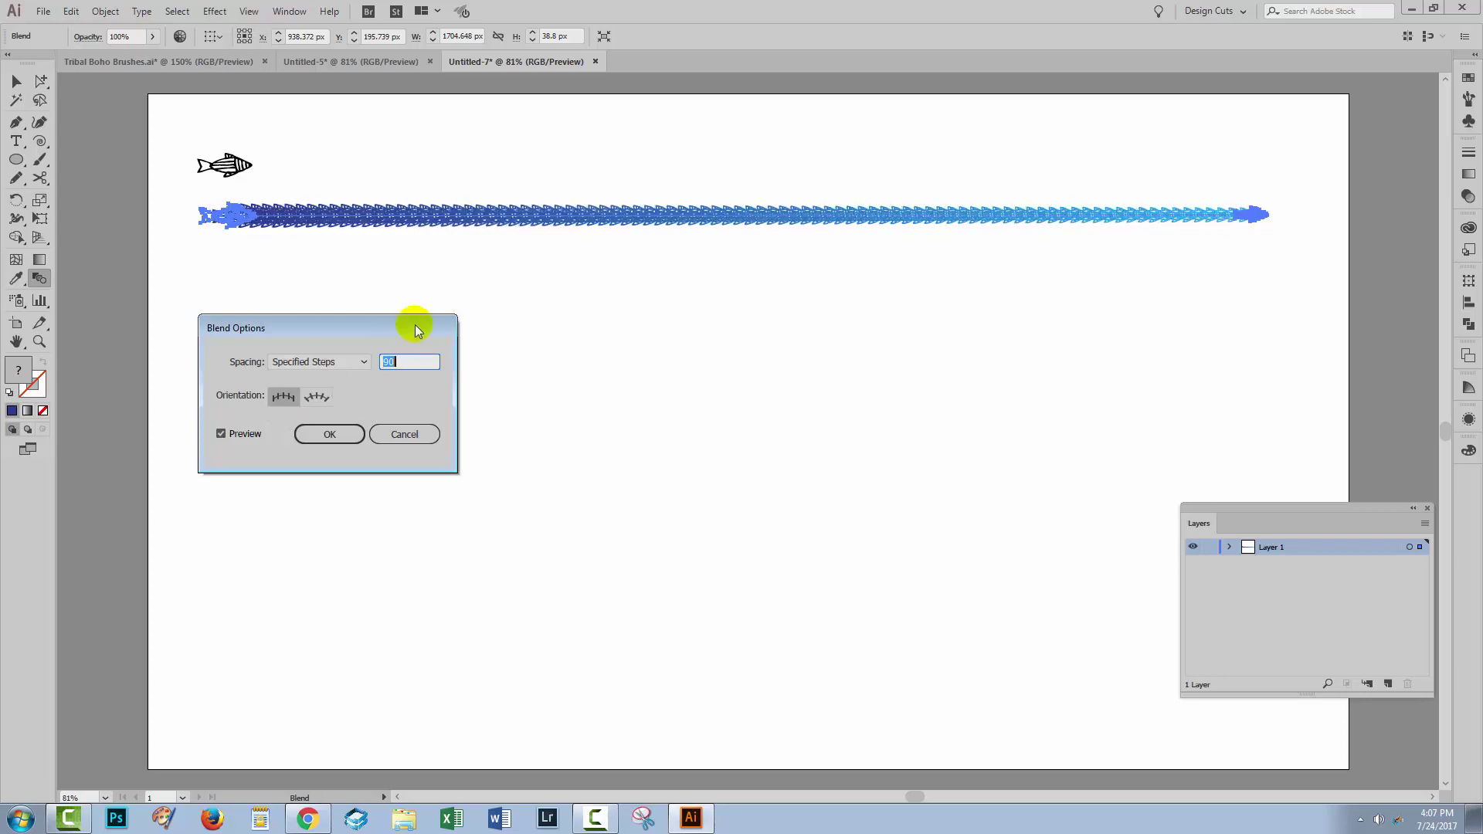
type("10")
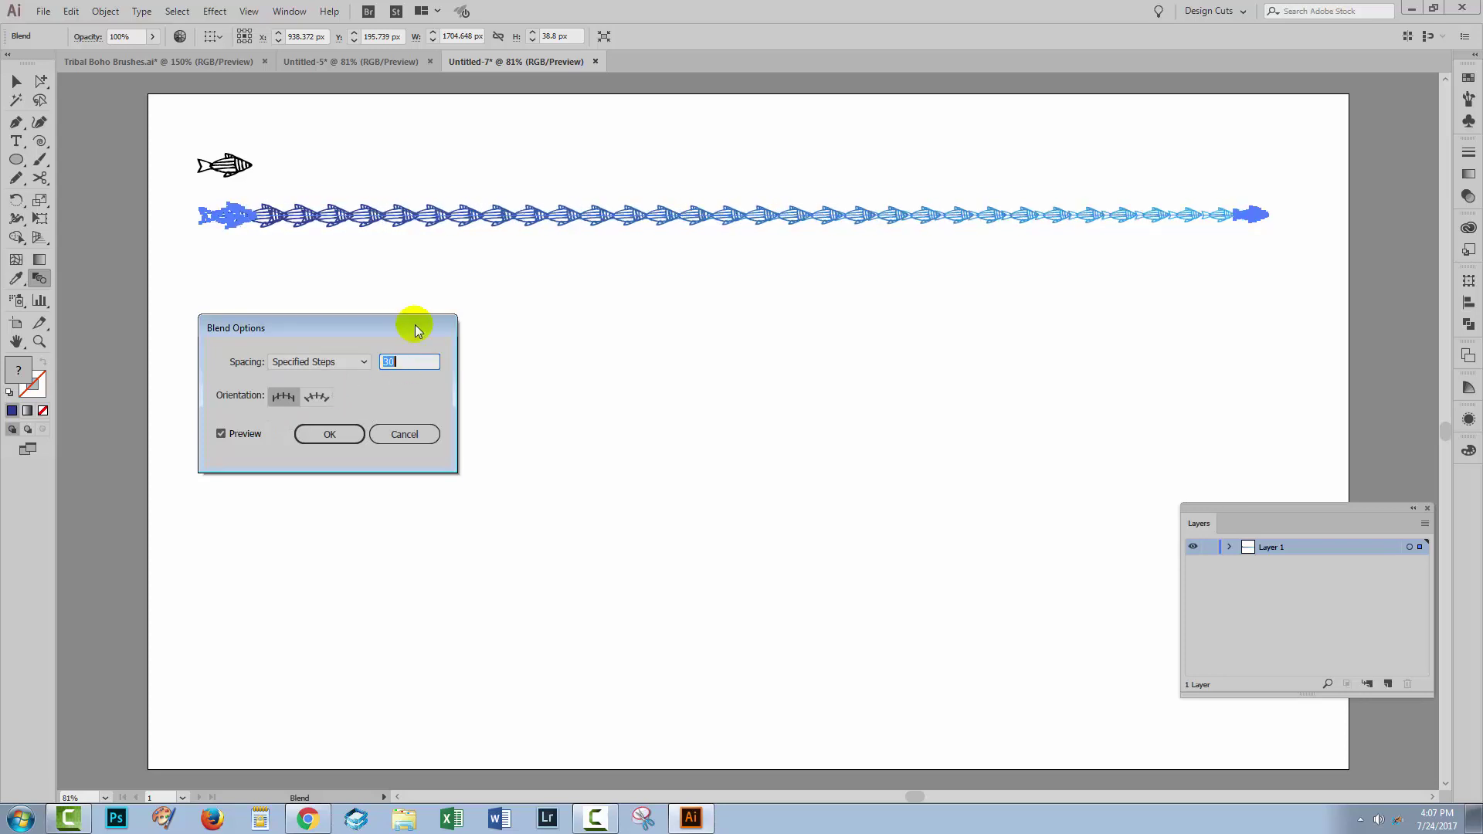
type("1")
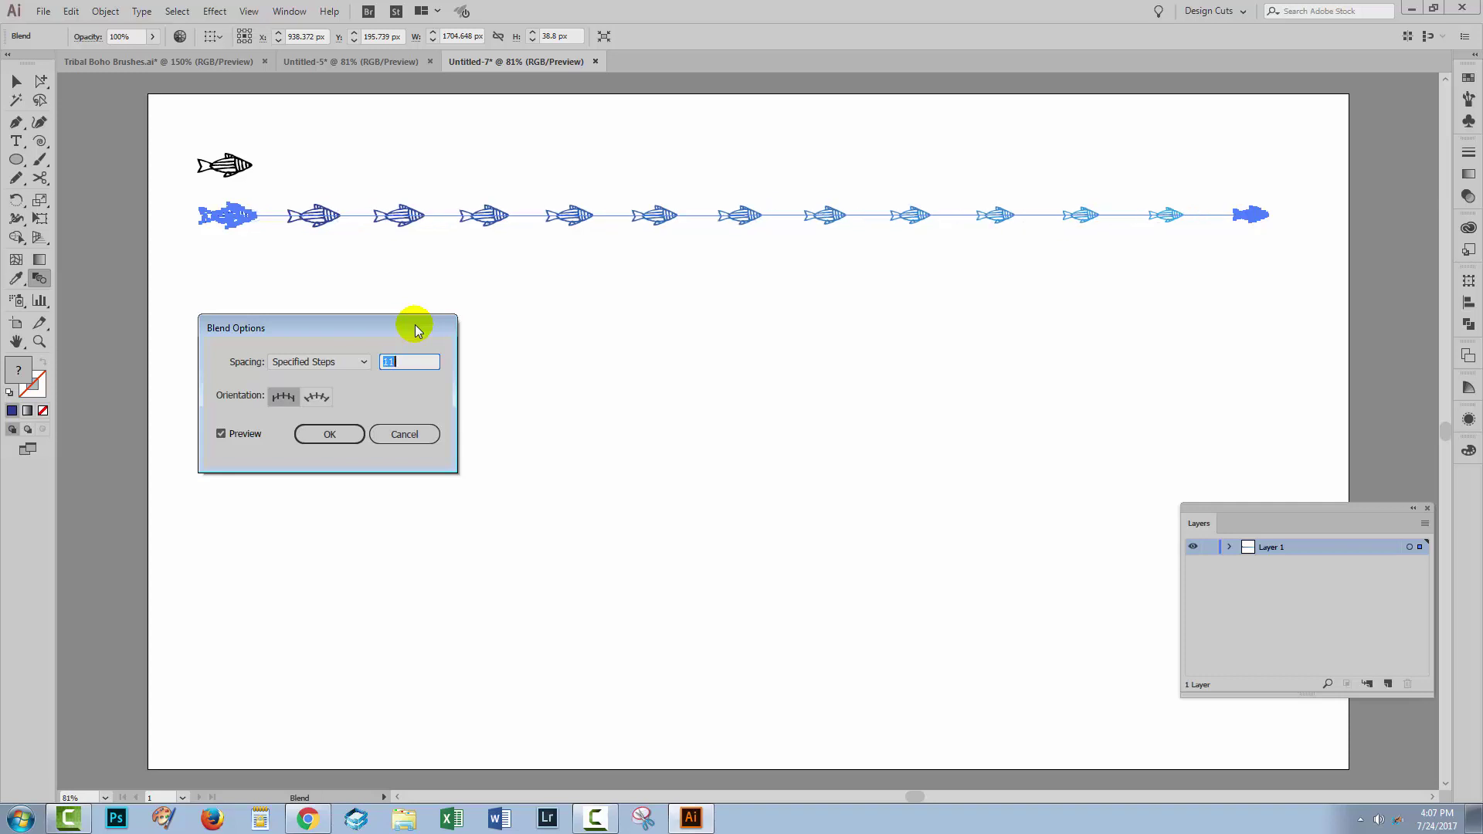
type("618")
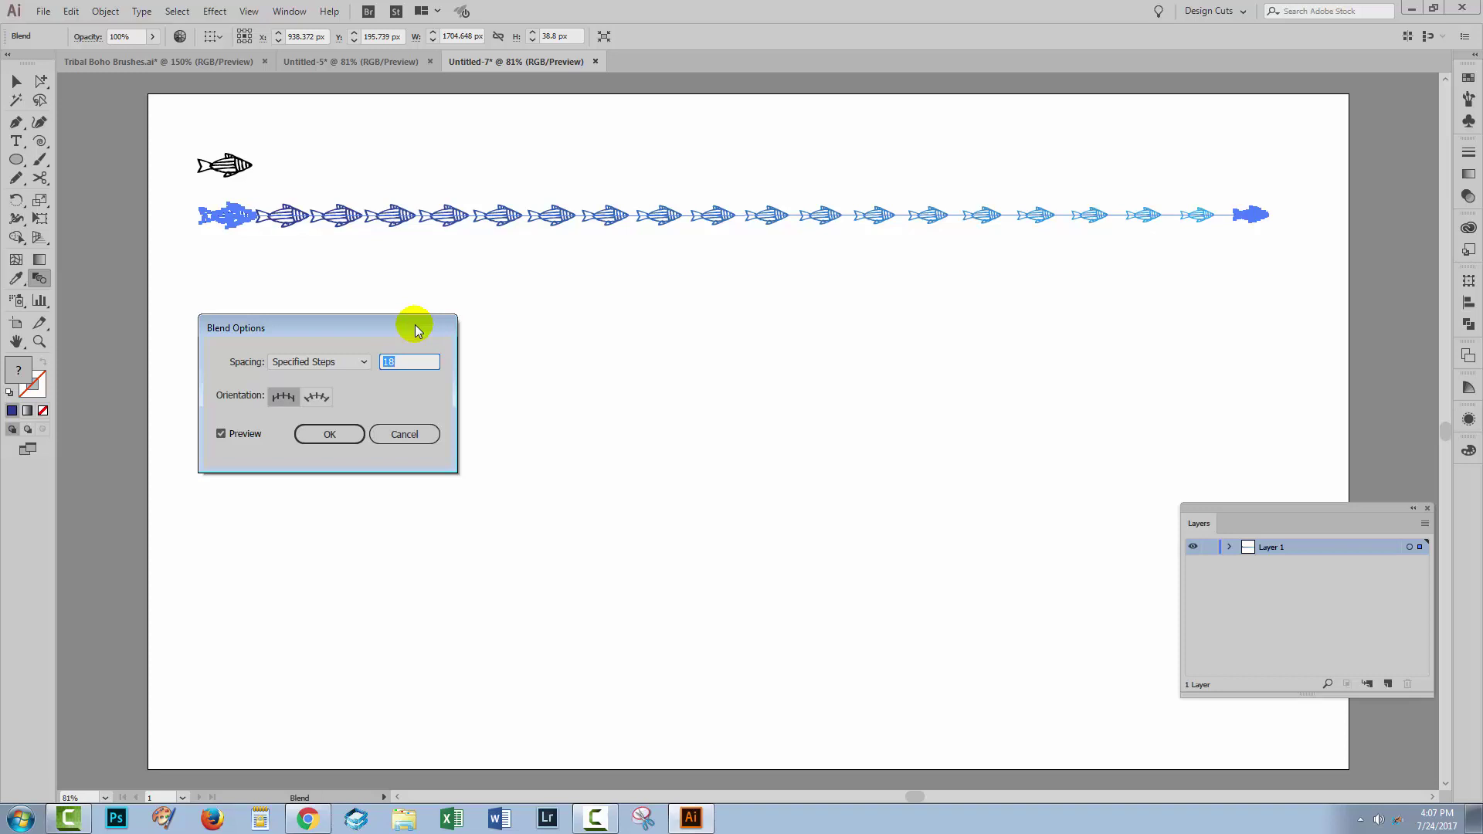
left_click(332, 436)
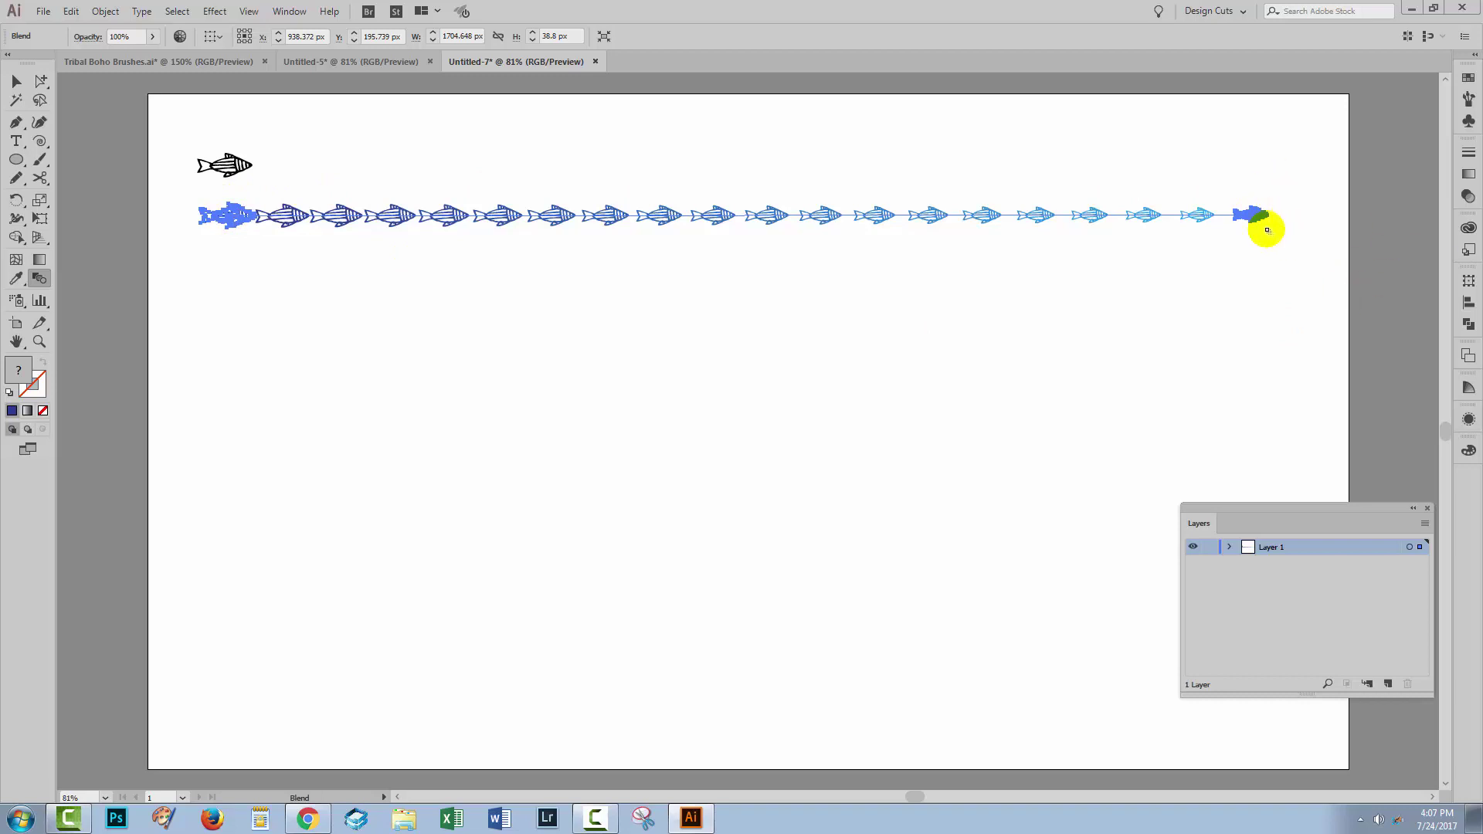
left_click(16, 81)
left_click(358, 350)
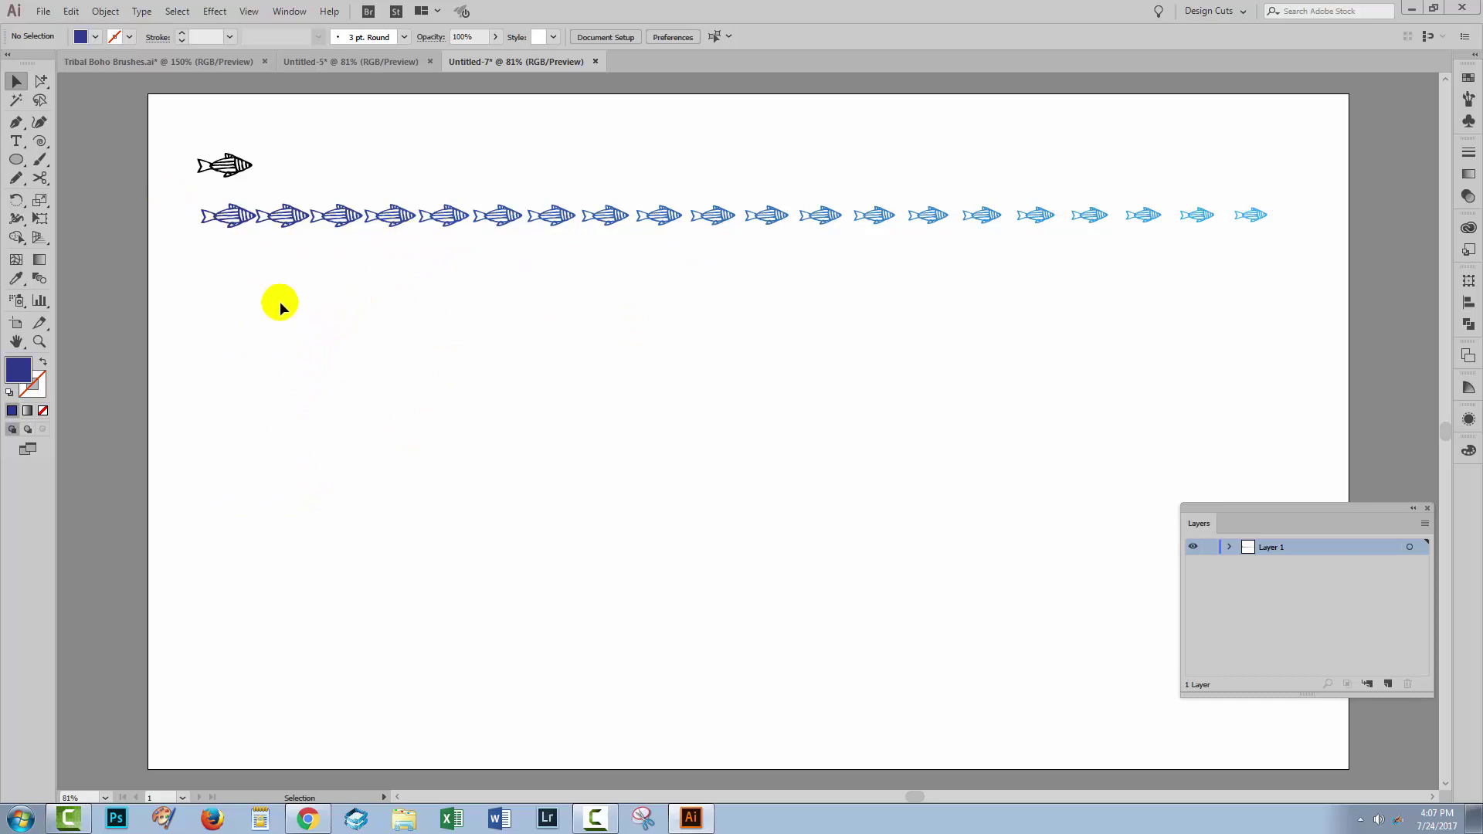
Step: Create a spiral with a 400 px radius using the Spiral tool
left_click(40, 143)
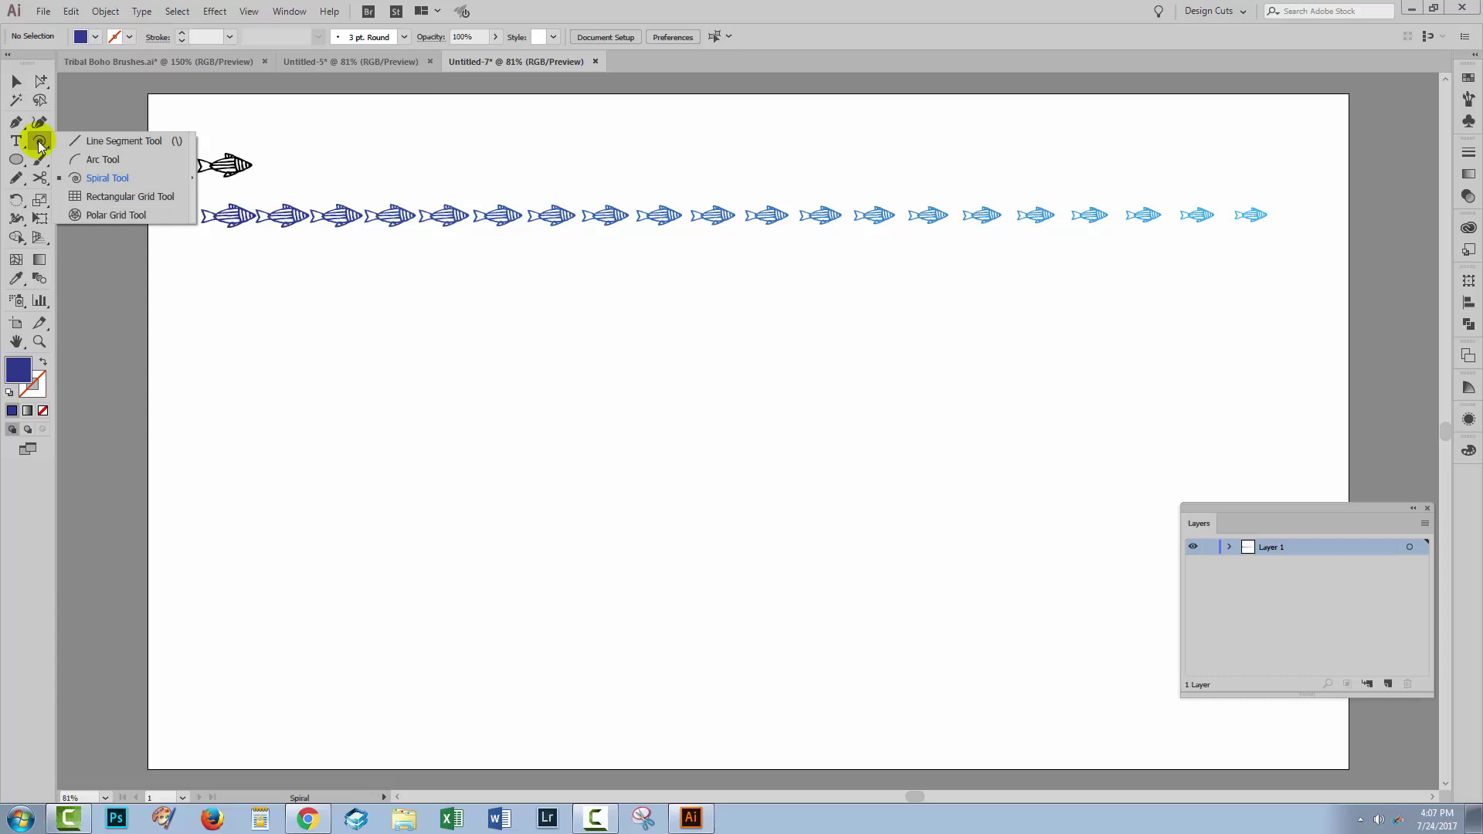
left_click(99, 183)
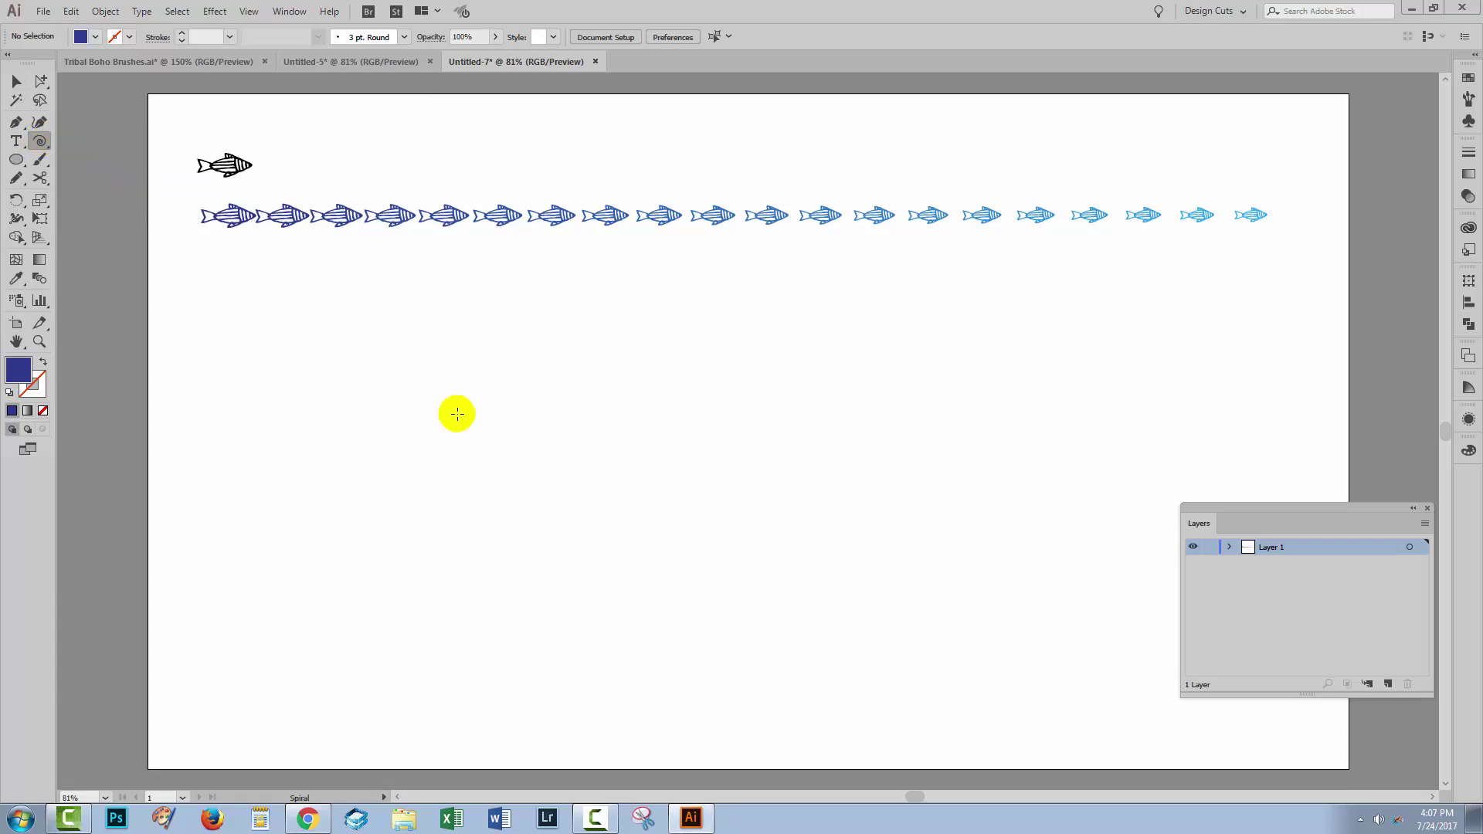
left_click(631, 504)
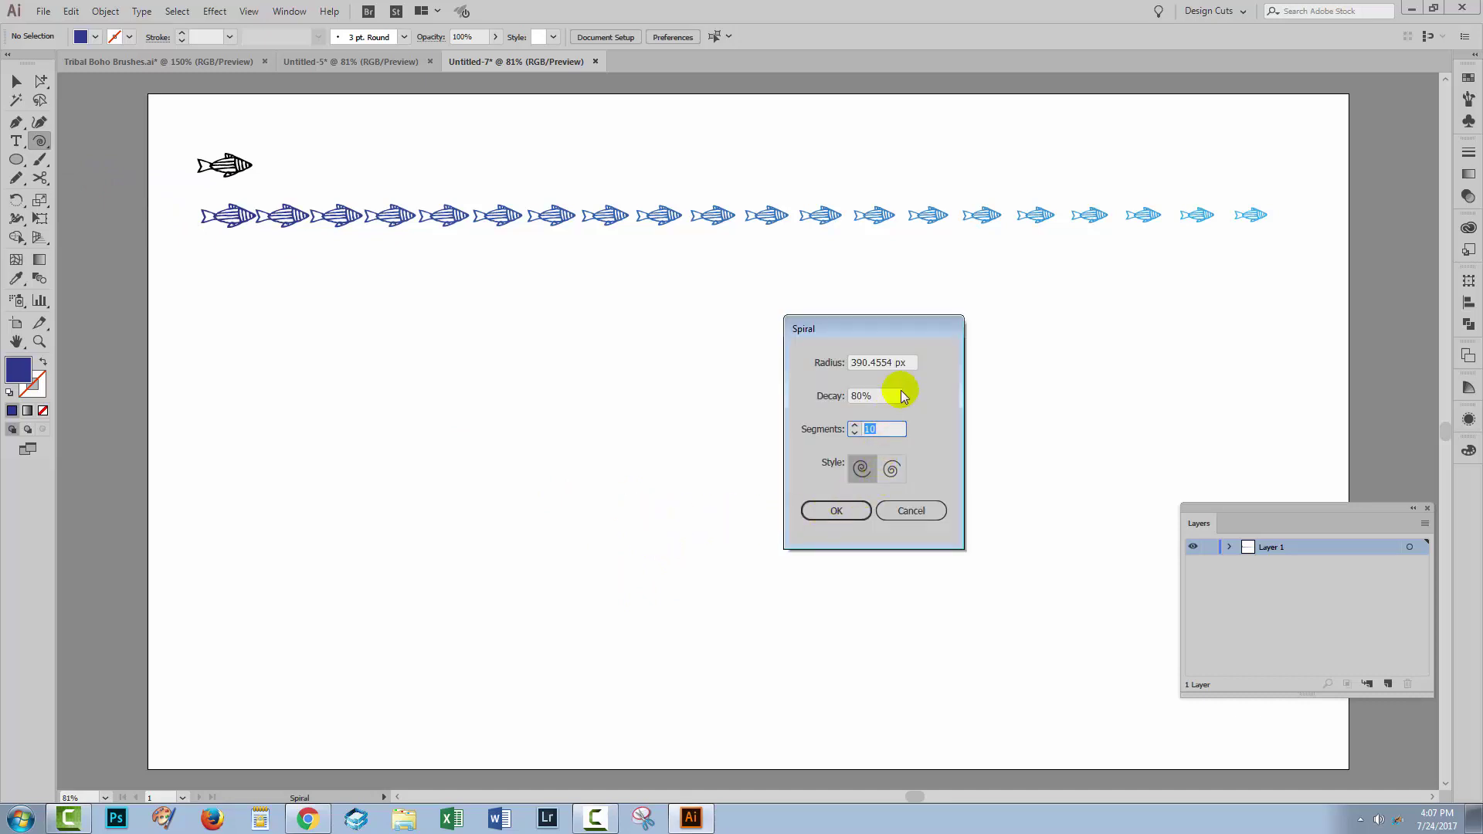
left_click(912, 364)
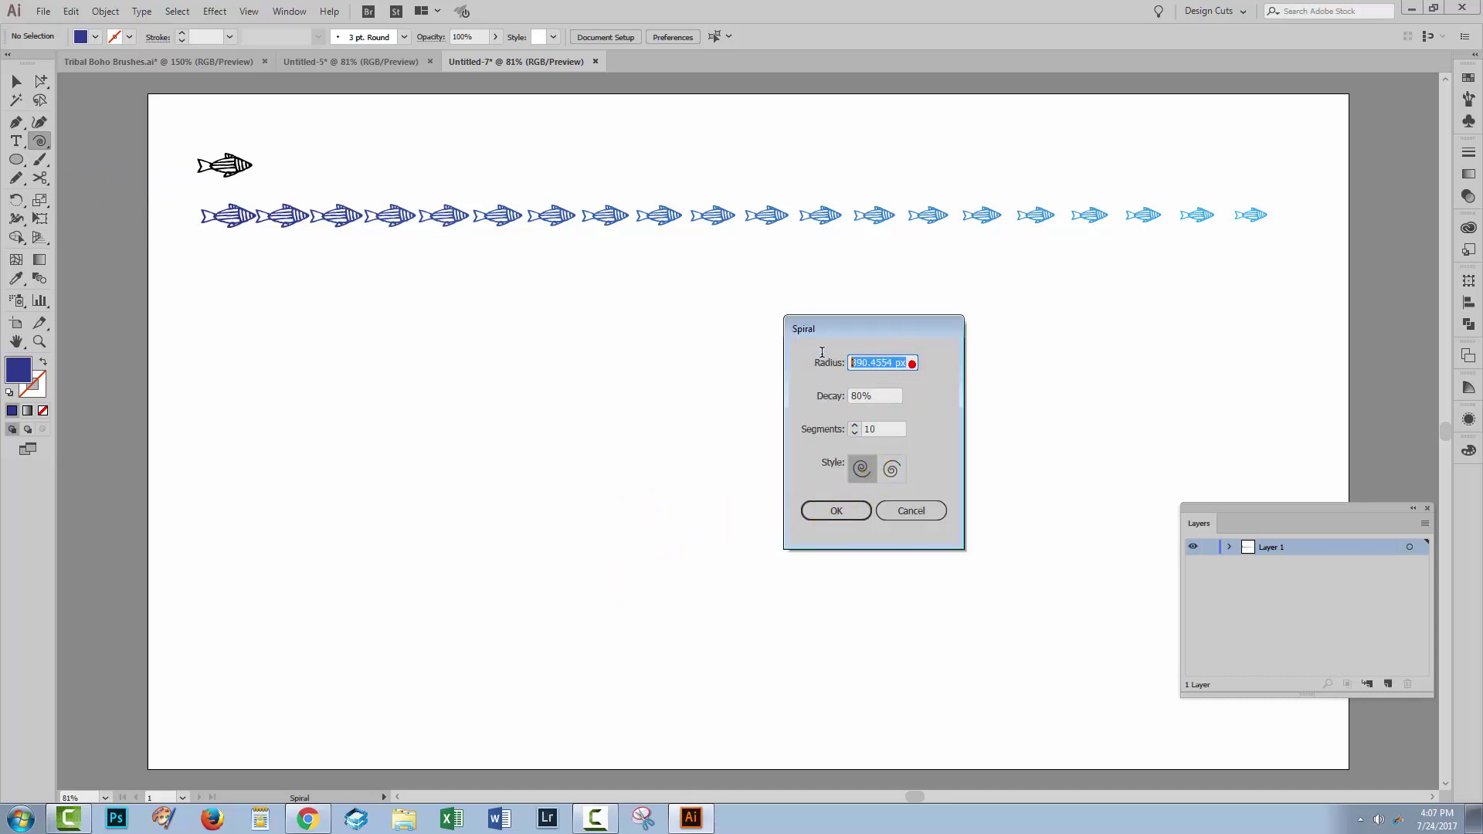
type("400")
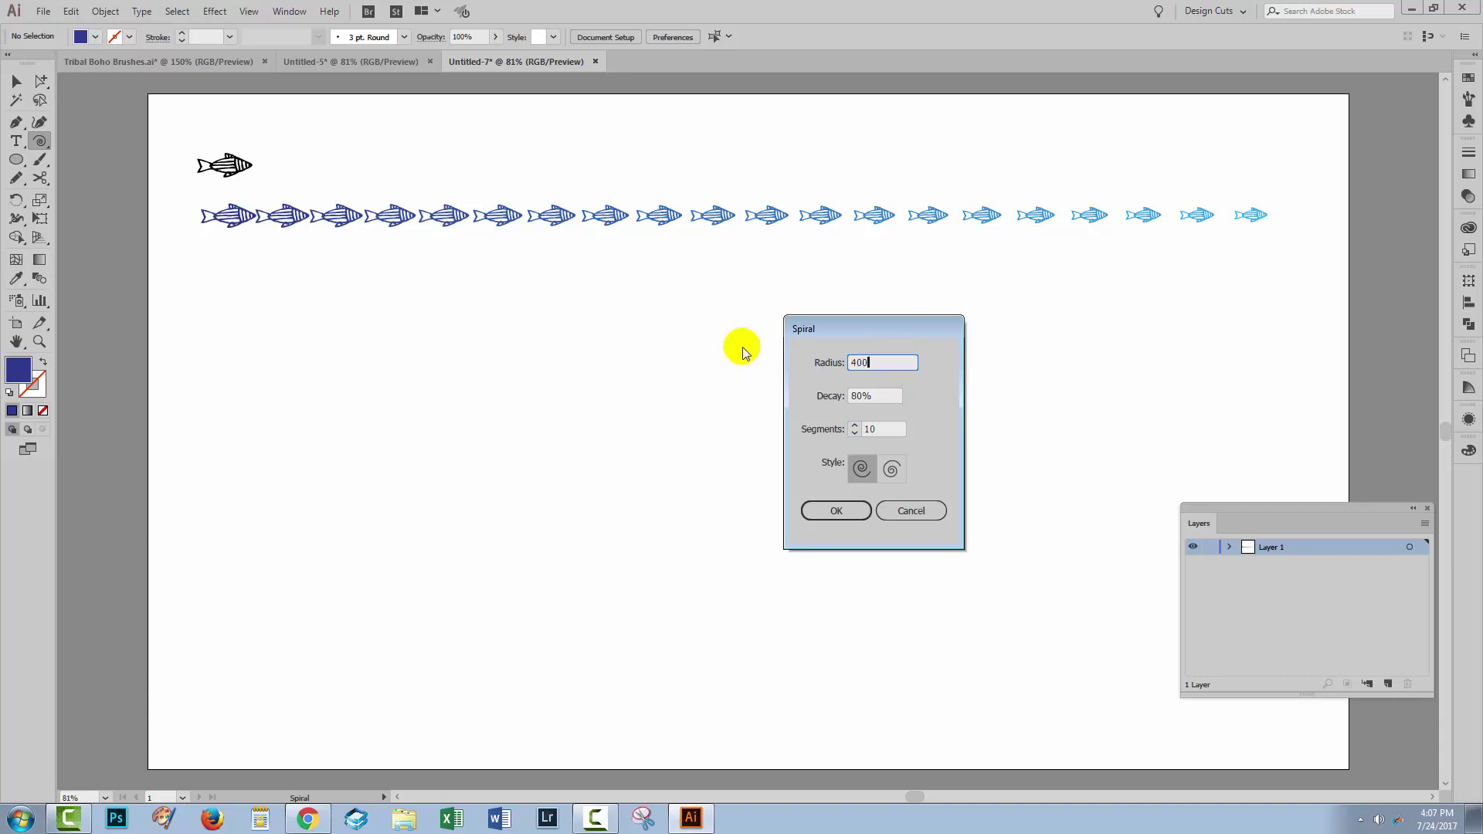
key("Tab")
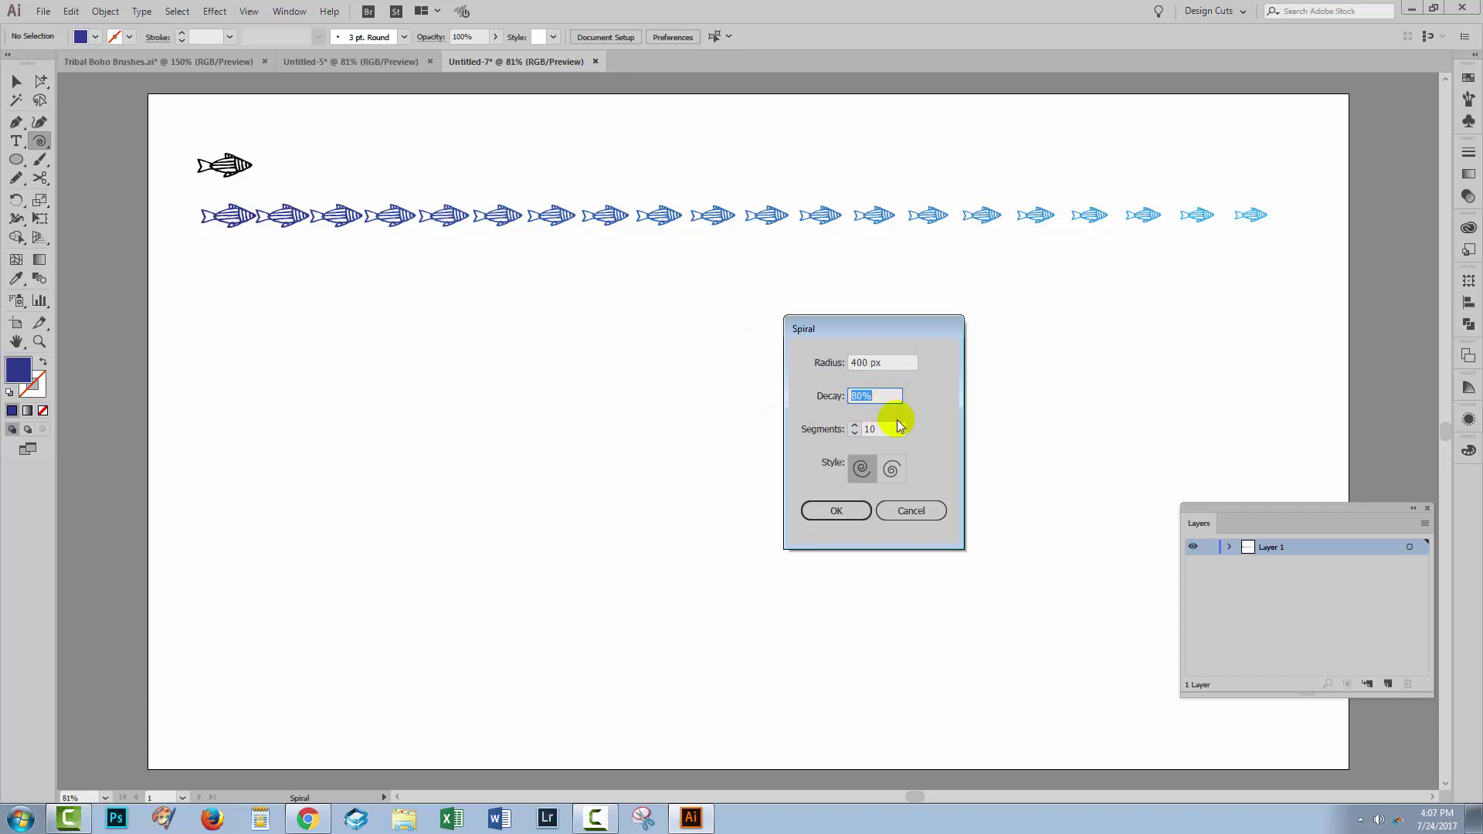
left_click(855, 471)
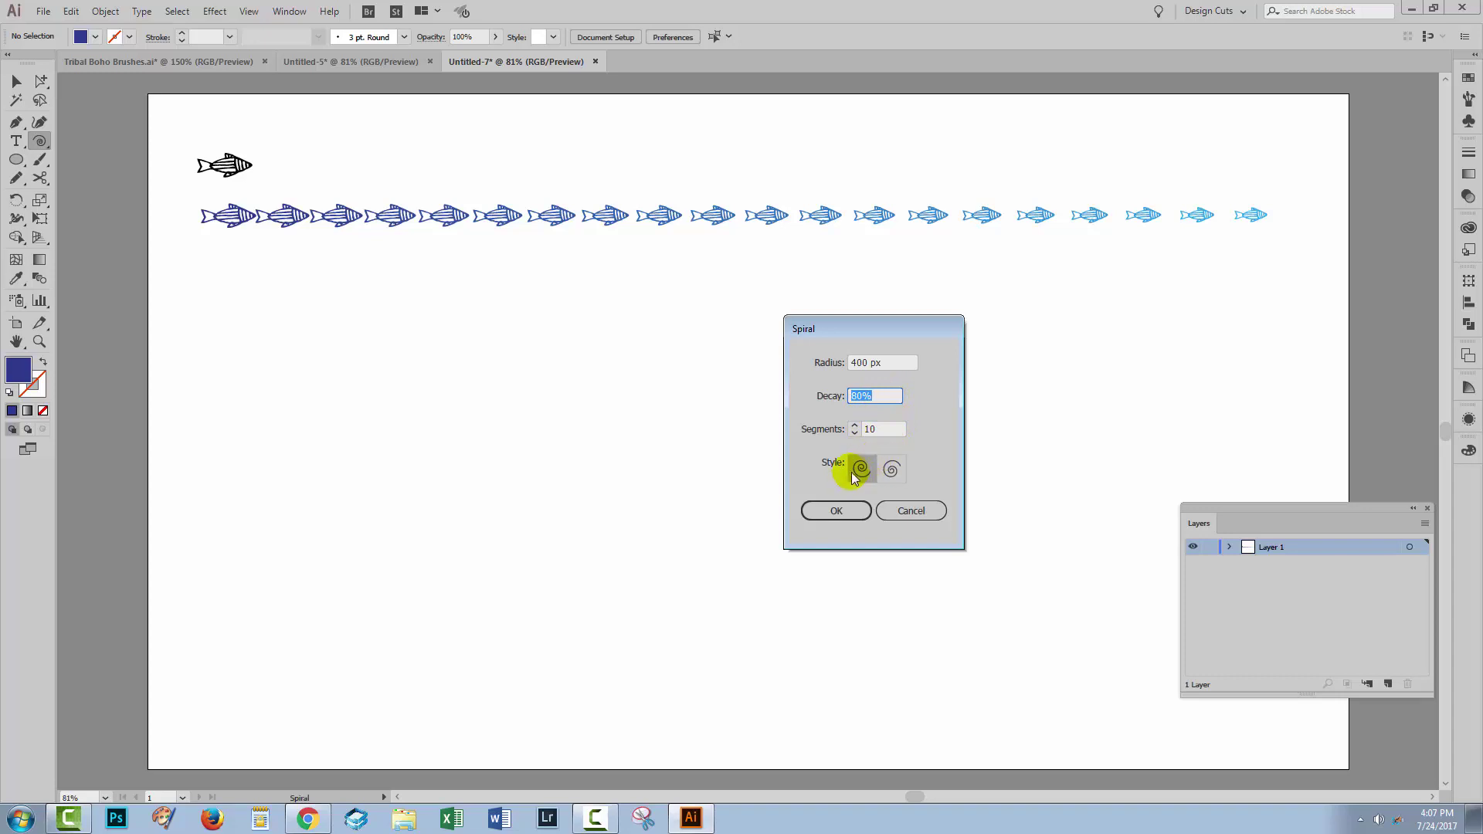
left_click(824, 513)
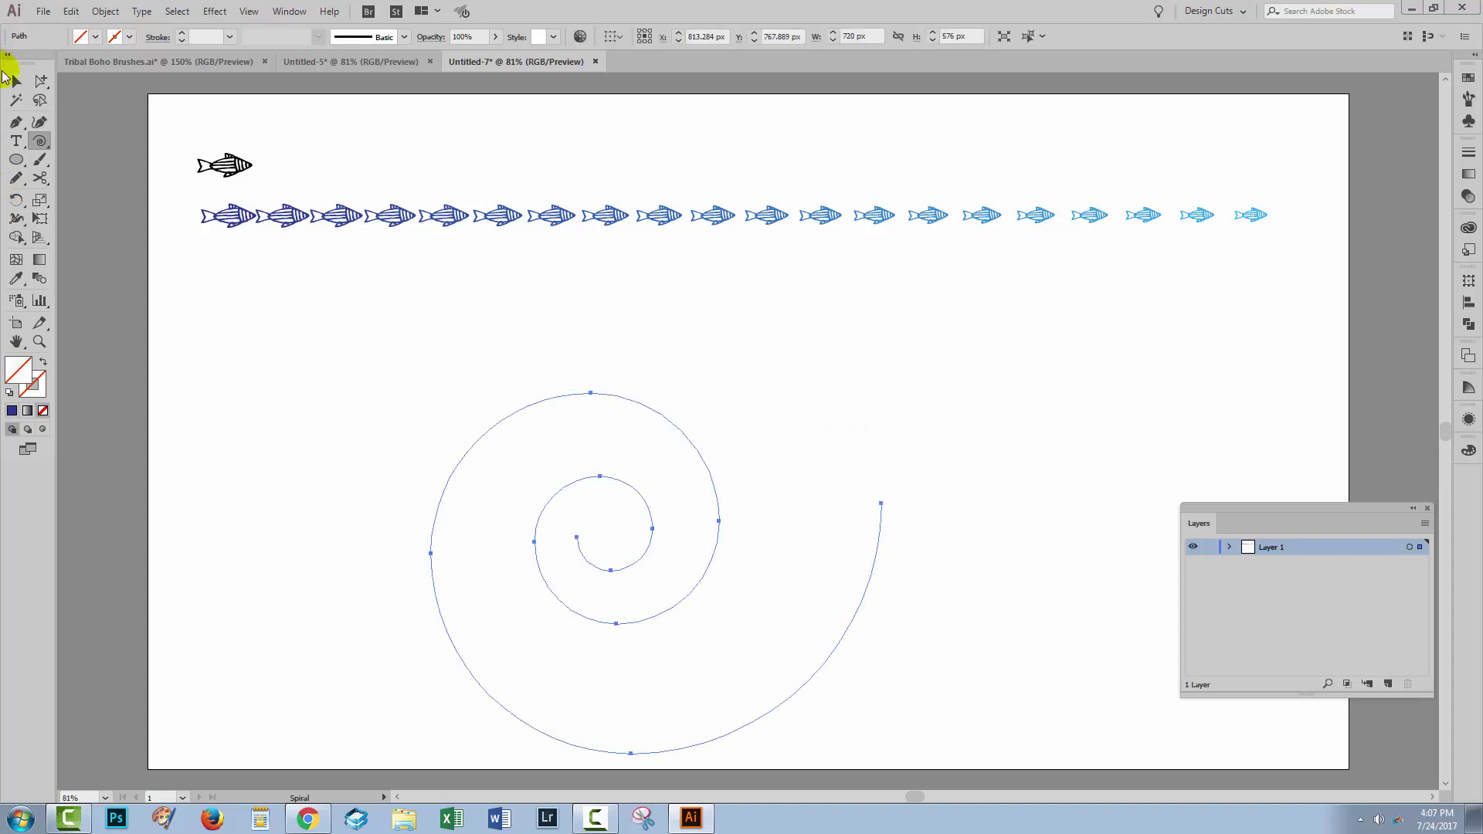
Step: Move the spiral up closer to the row of fish
left_click(16, 82)
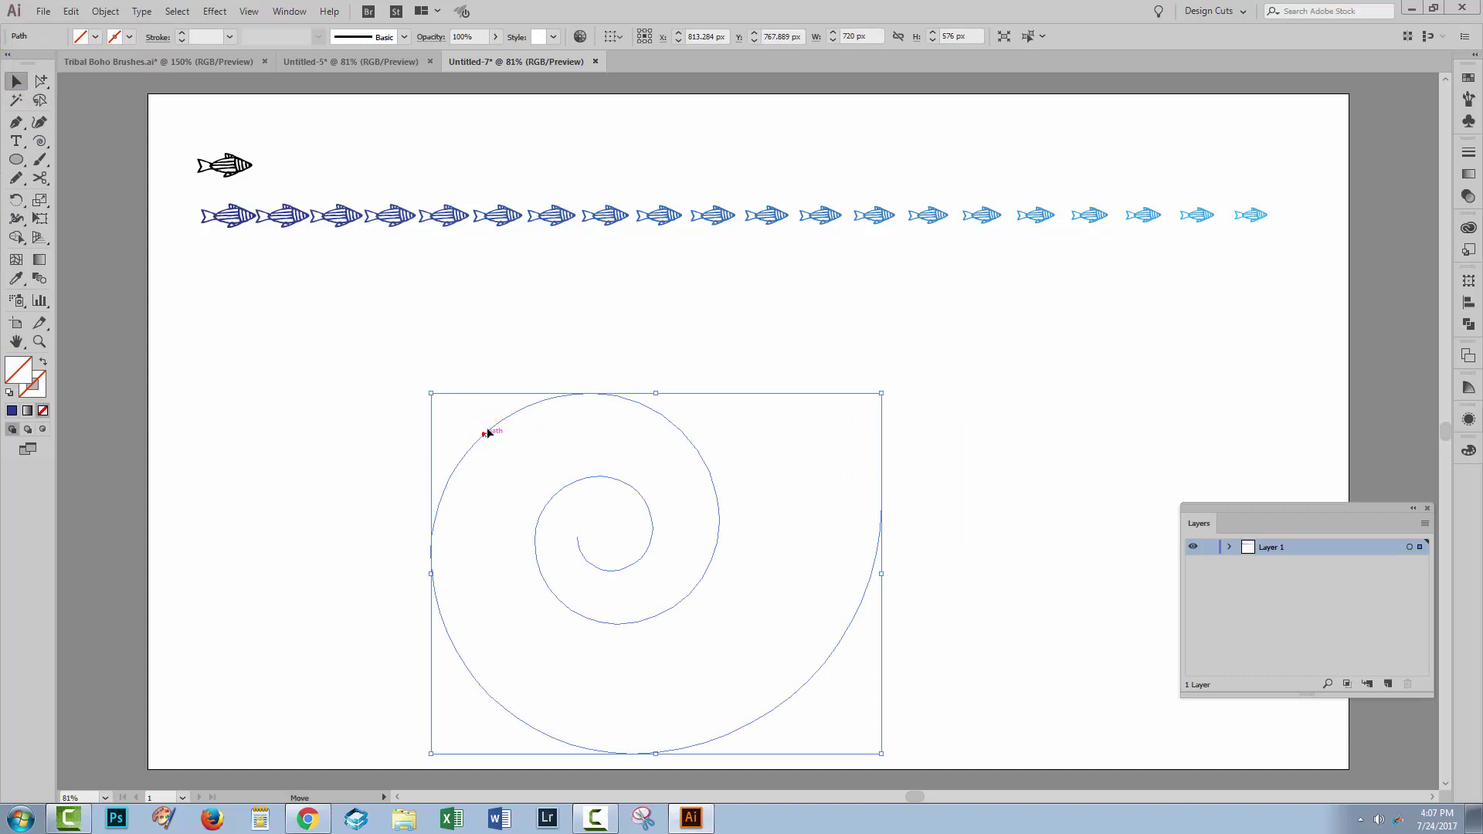
left_click_drag(483, 431, 493, 372)
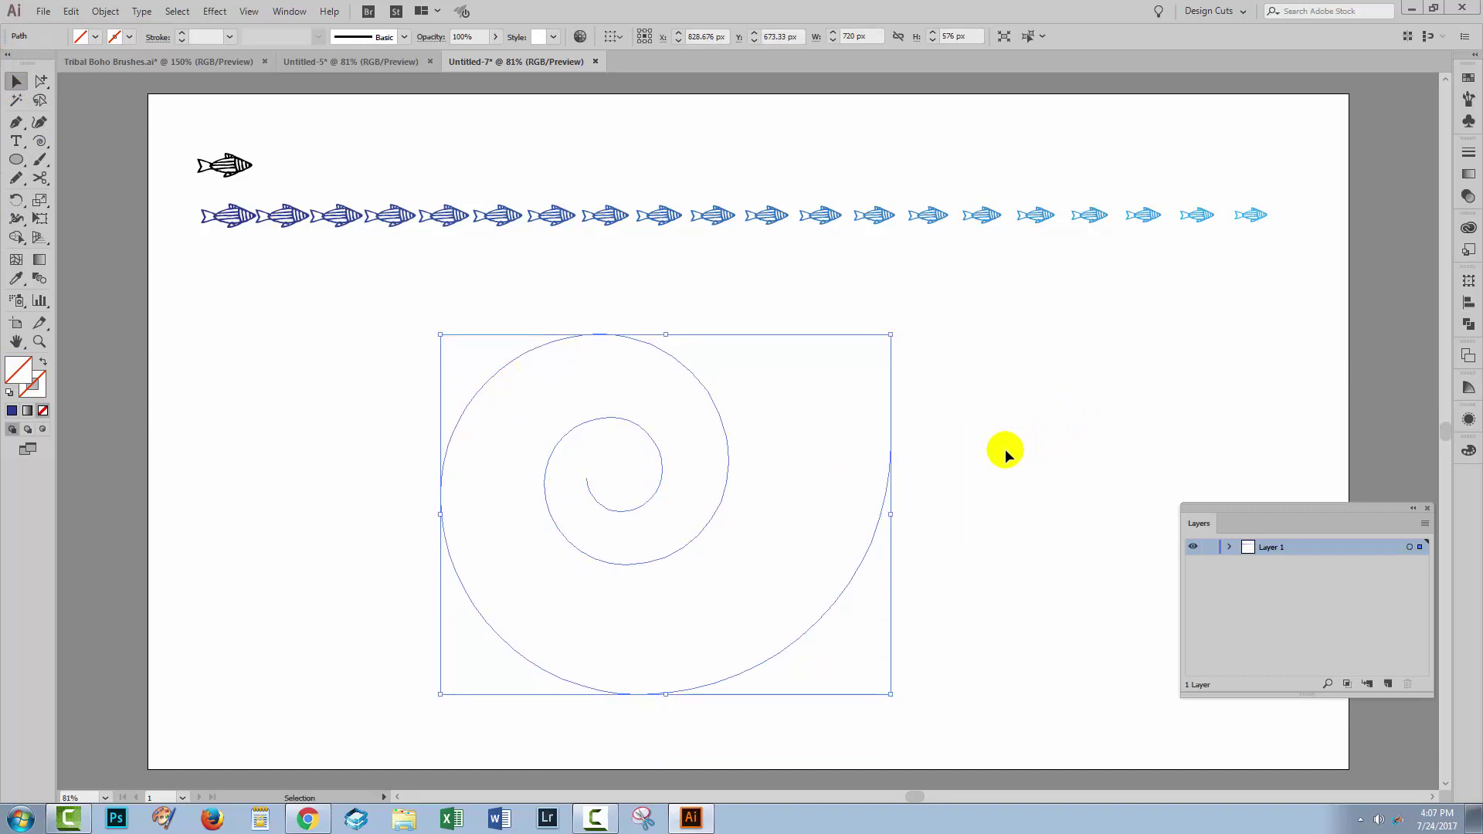
key("Delete")
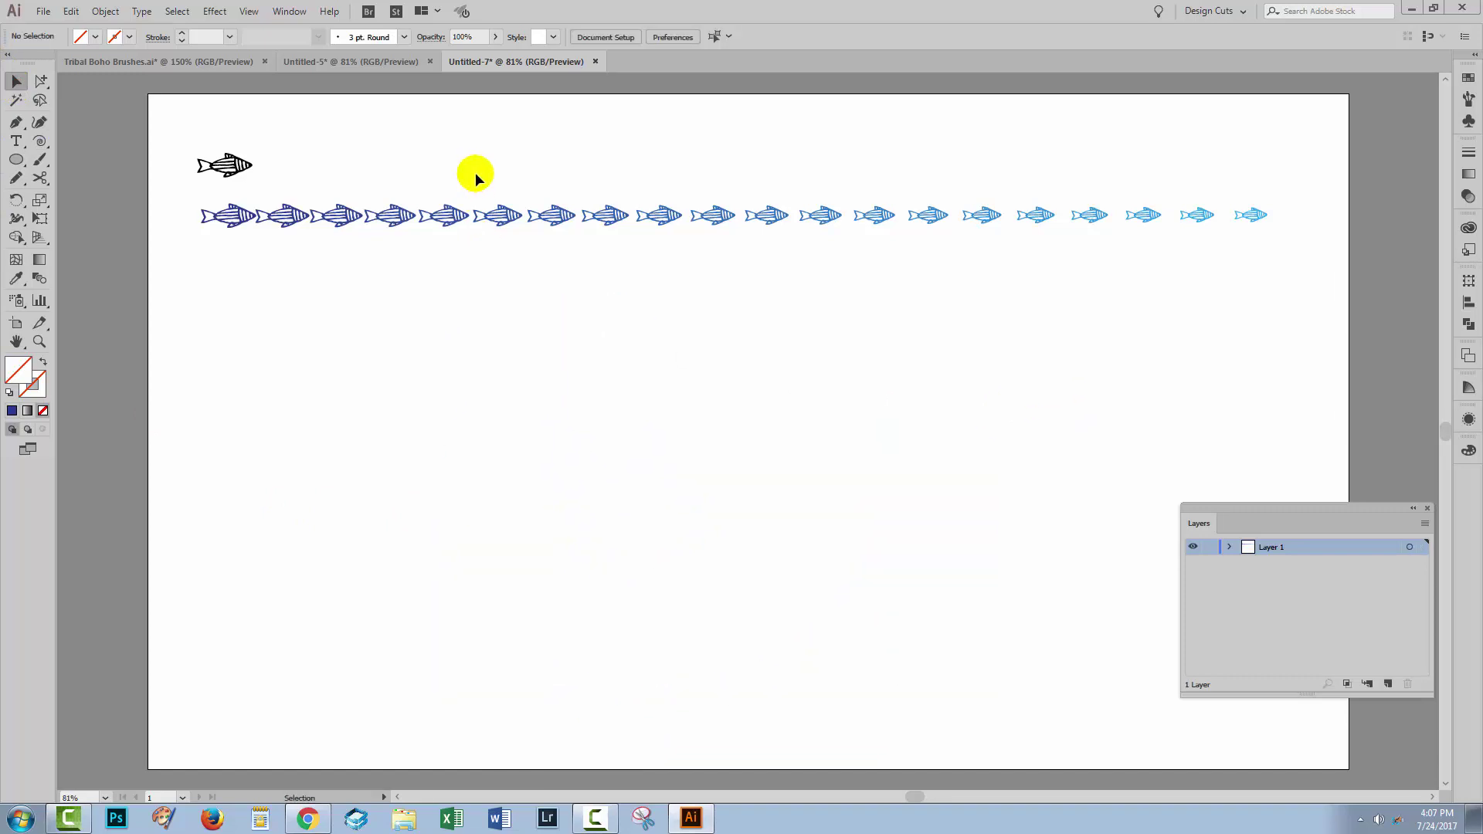
Step: Replace the fish blend's spine with the spiral so the fish follow it
left_click_drag(480, 162, 759, 641)
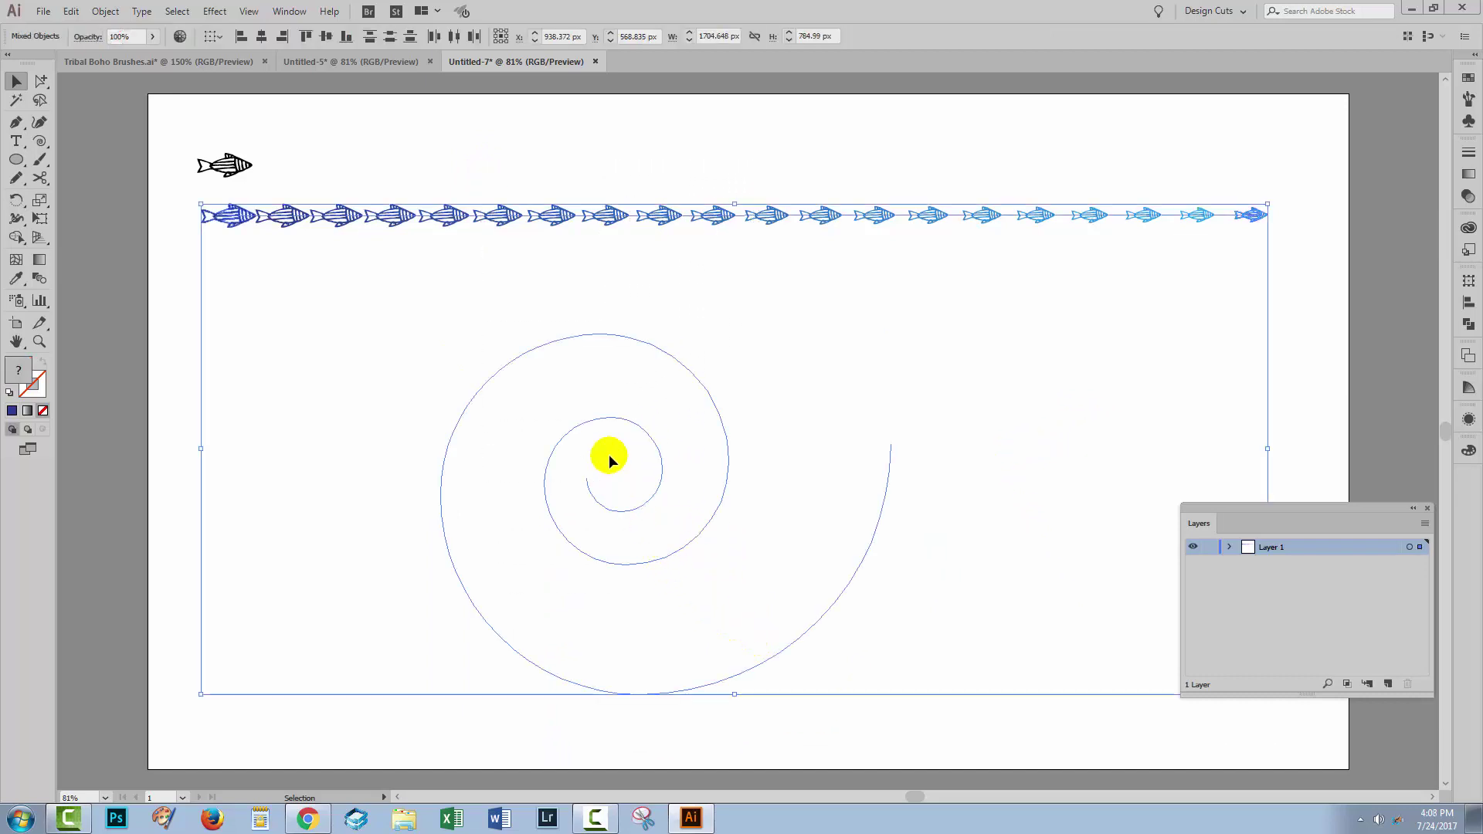
left_click(105, 11)
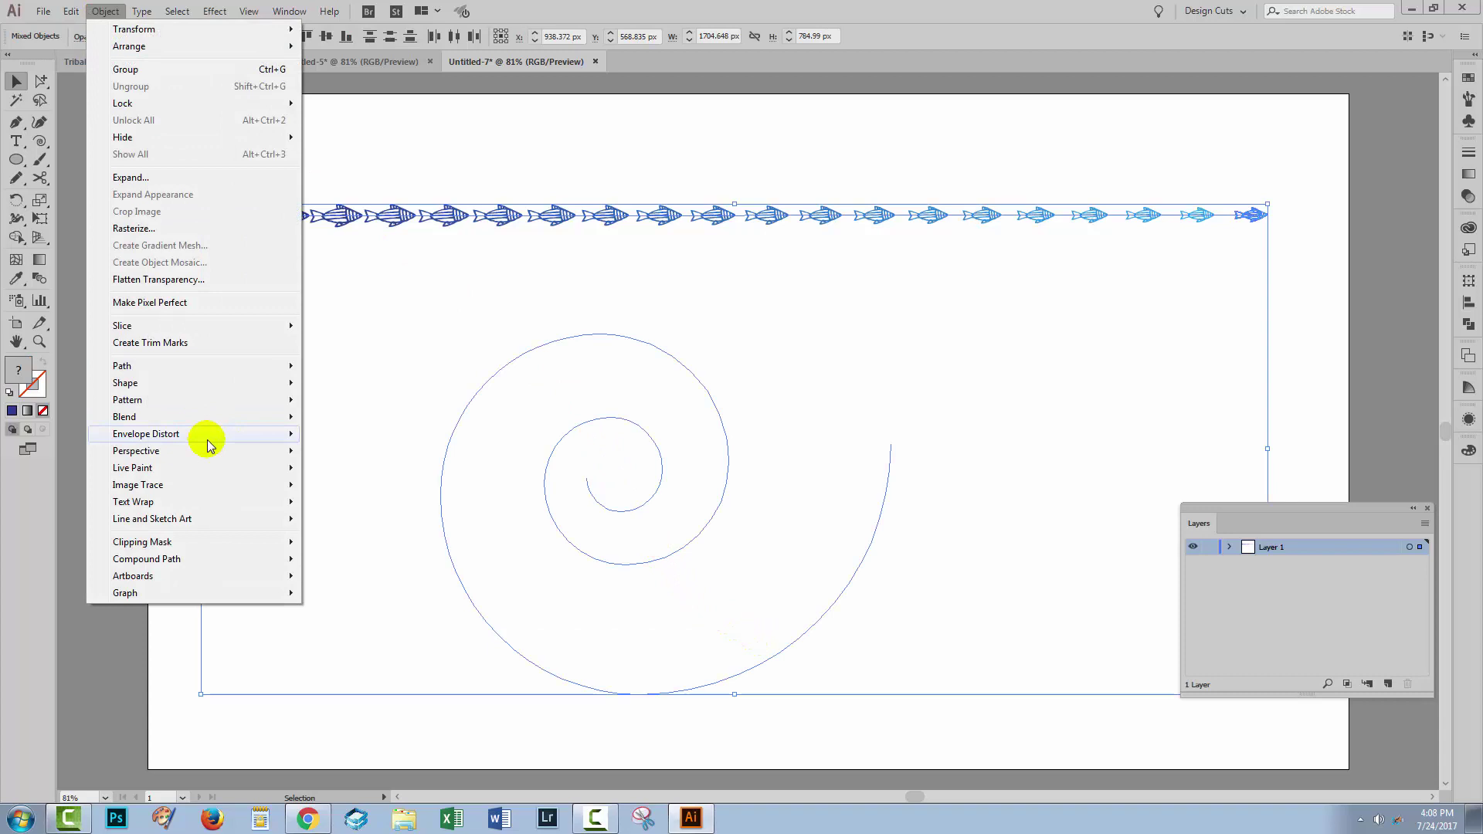
mouse_move(198, 417)
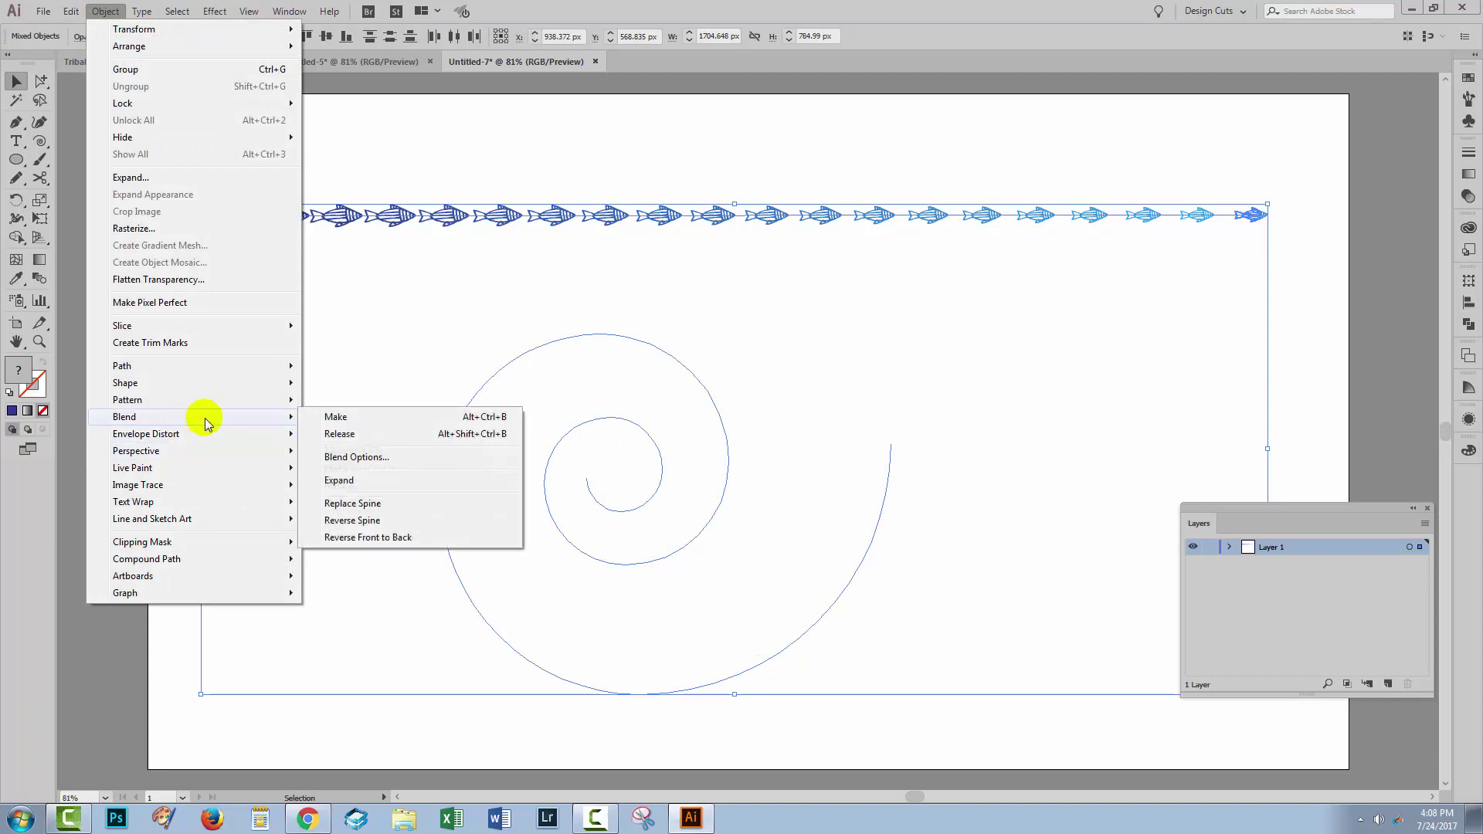
left_click(357, 504)
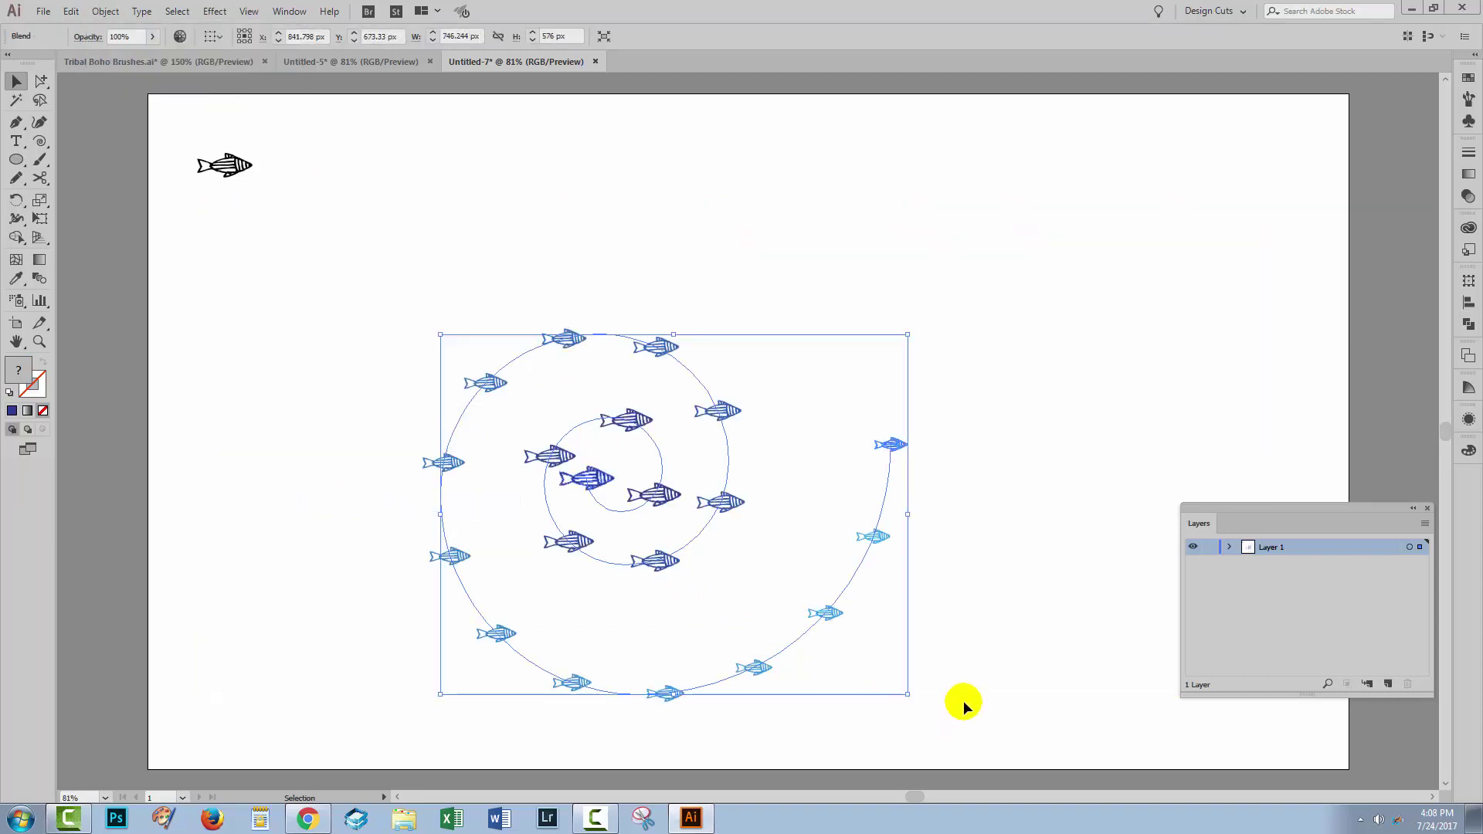
Step: Reverse the fish order along the spiral so light blue sits at the centre
left_click(963, 702)
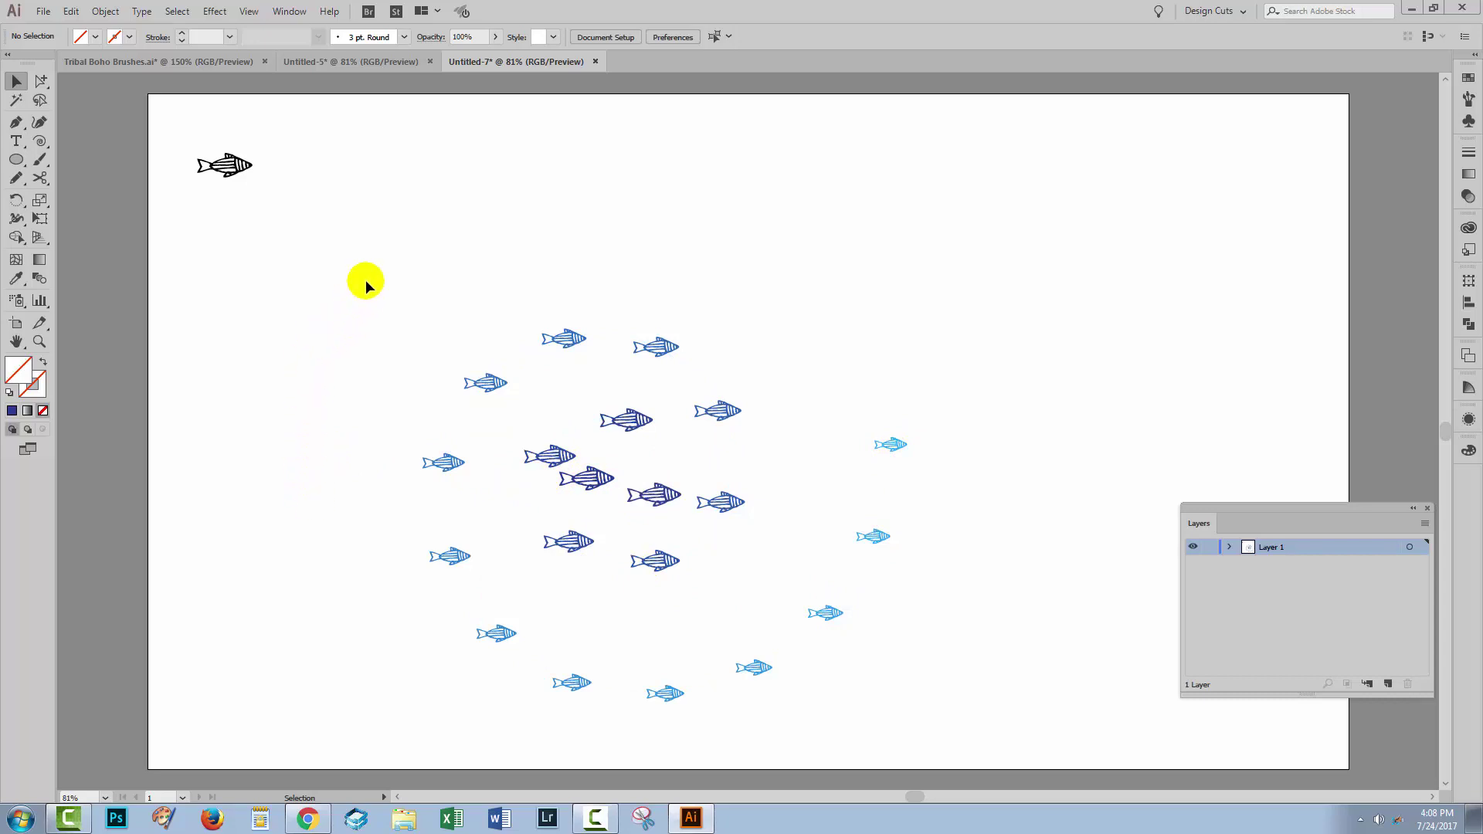
left_click_drag(366, 281, 988, 742)
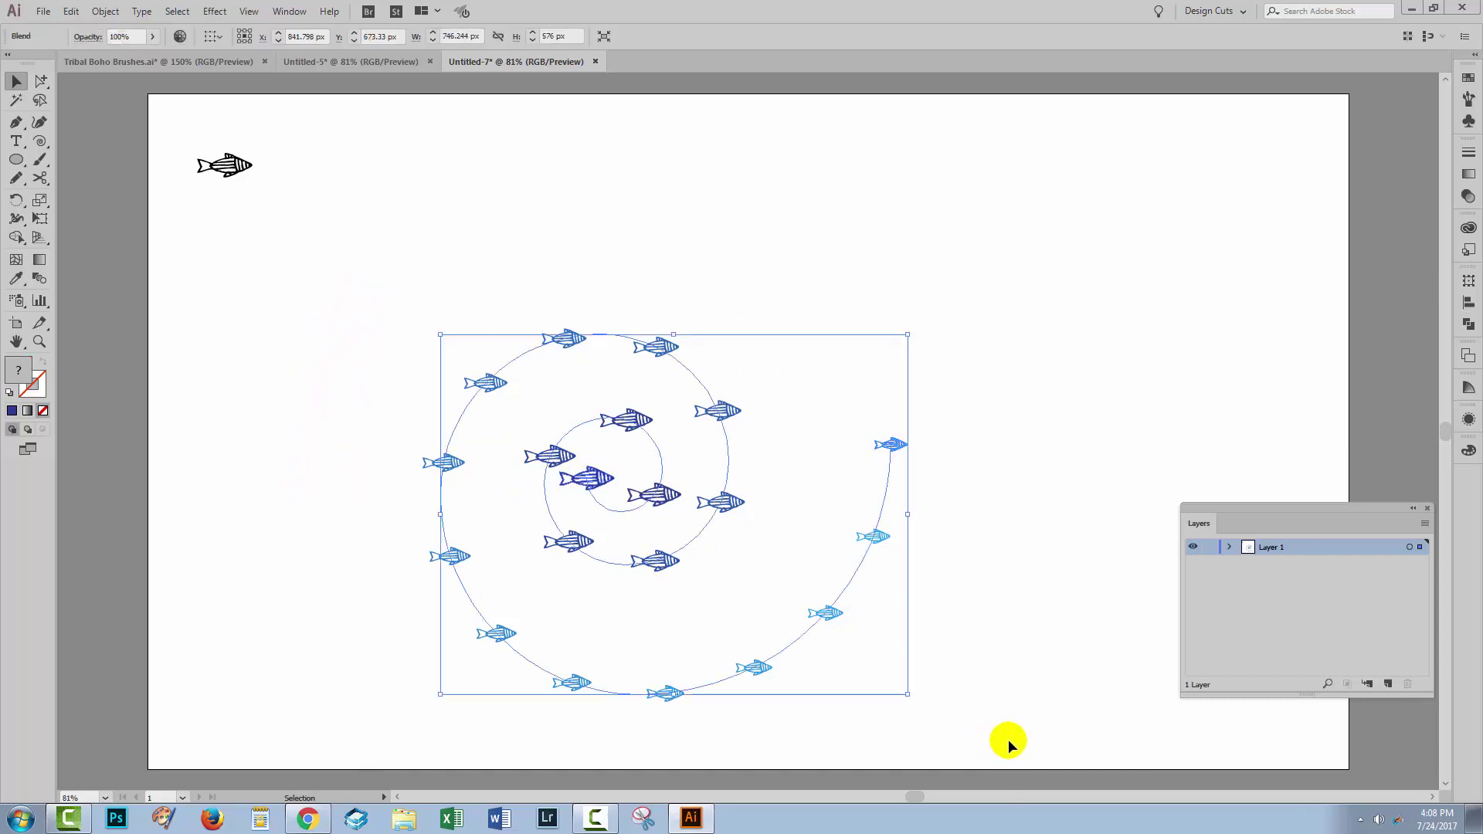
left_click(103, 12)
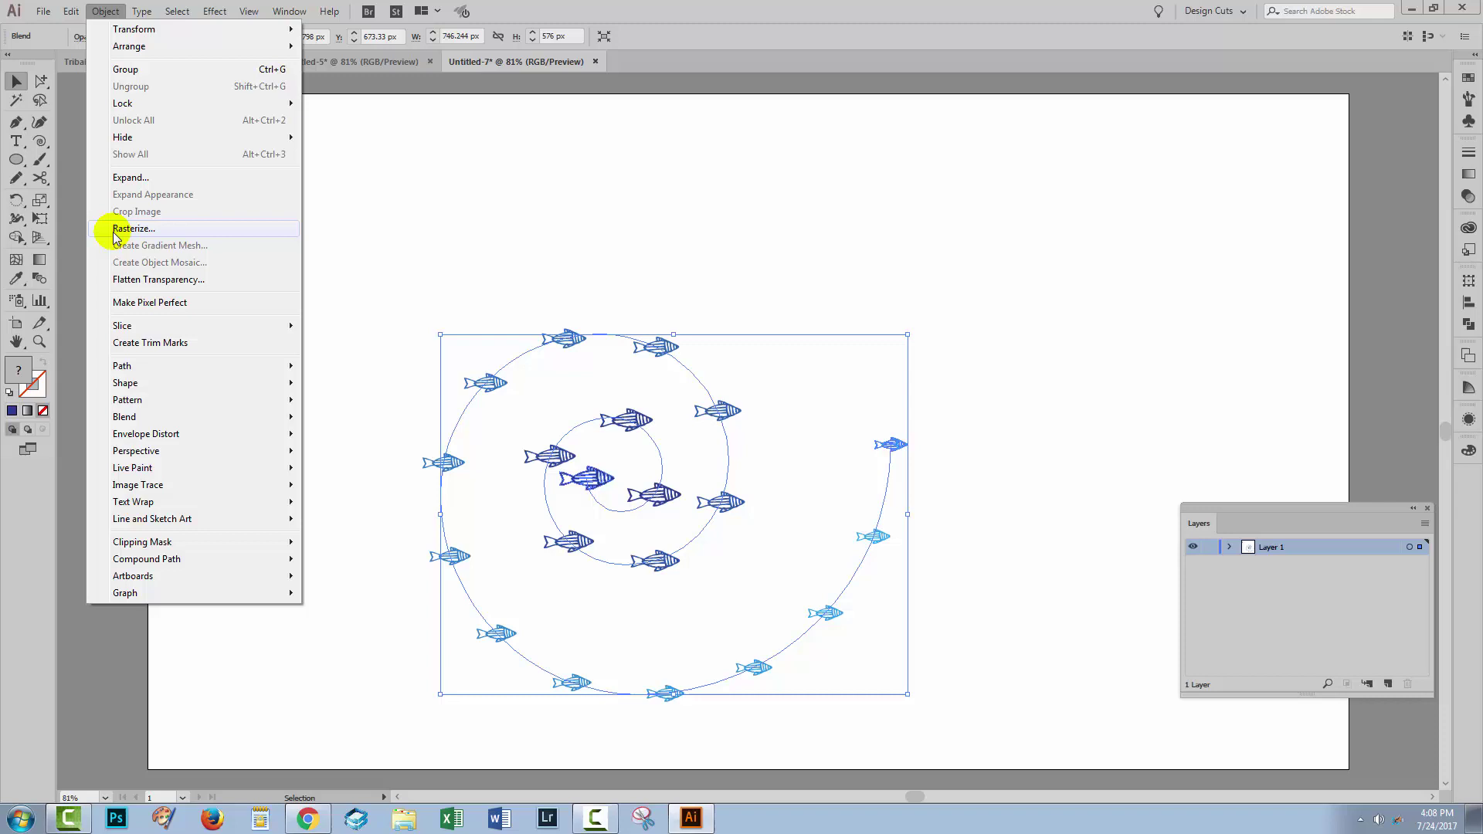
mouse_move(141, 416)
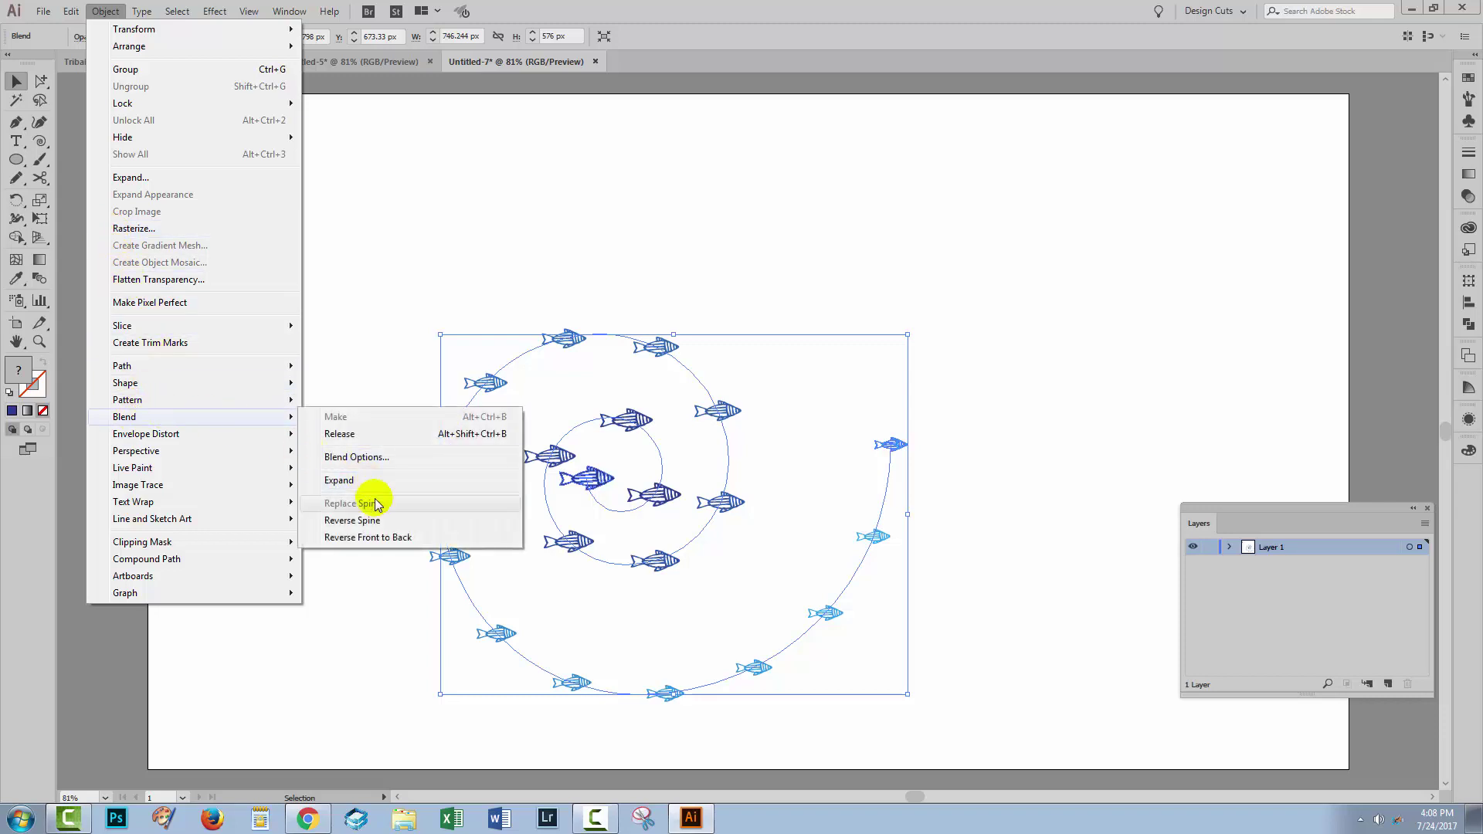
left_click(352, 520)
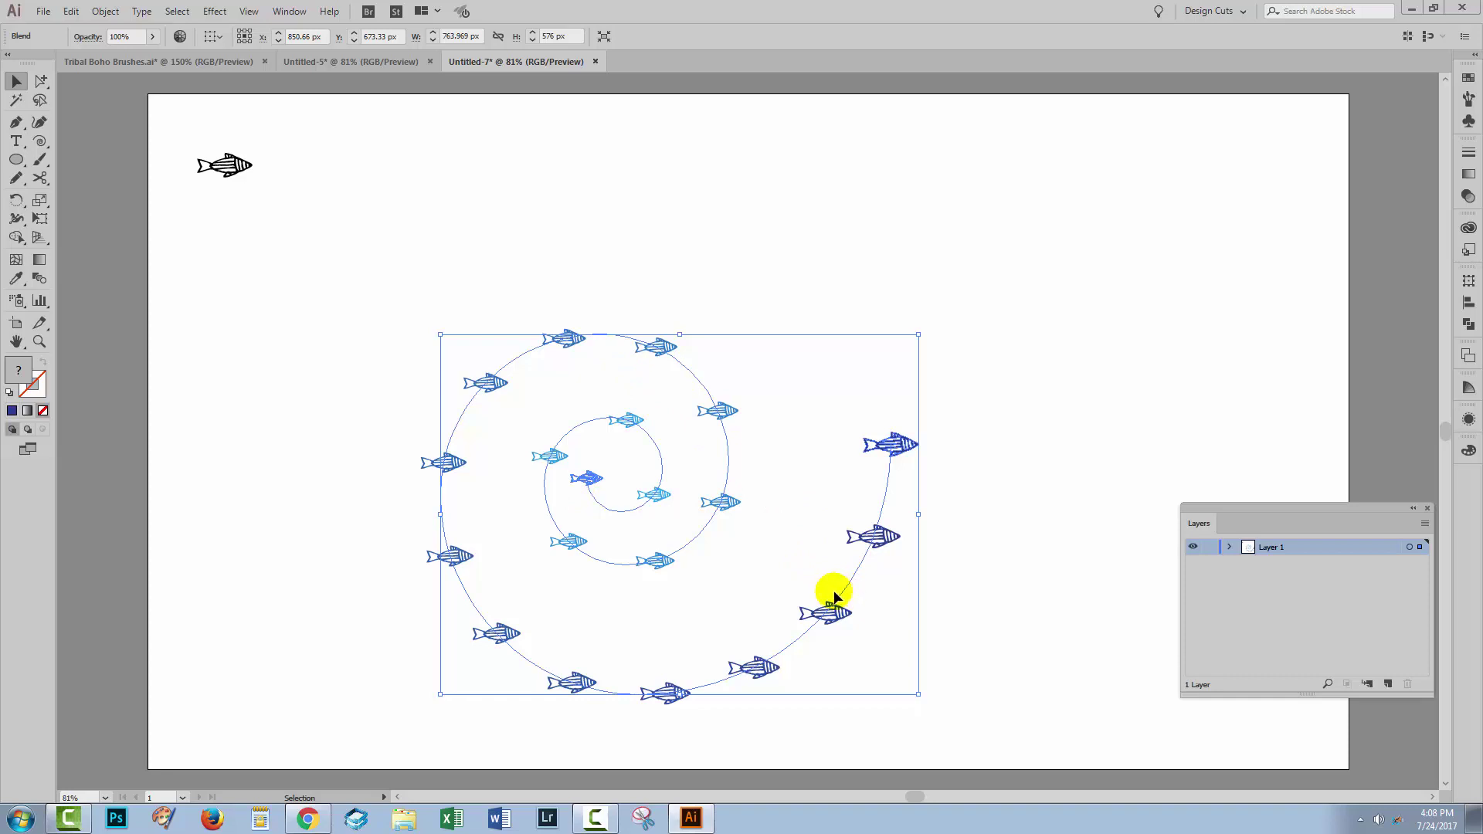
Step: Set the blend orientation to Align to Path so each fish follows the spiral curve
double_click(38, 280)
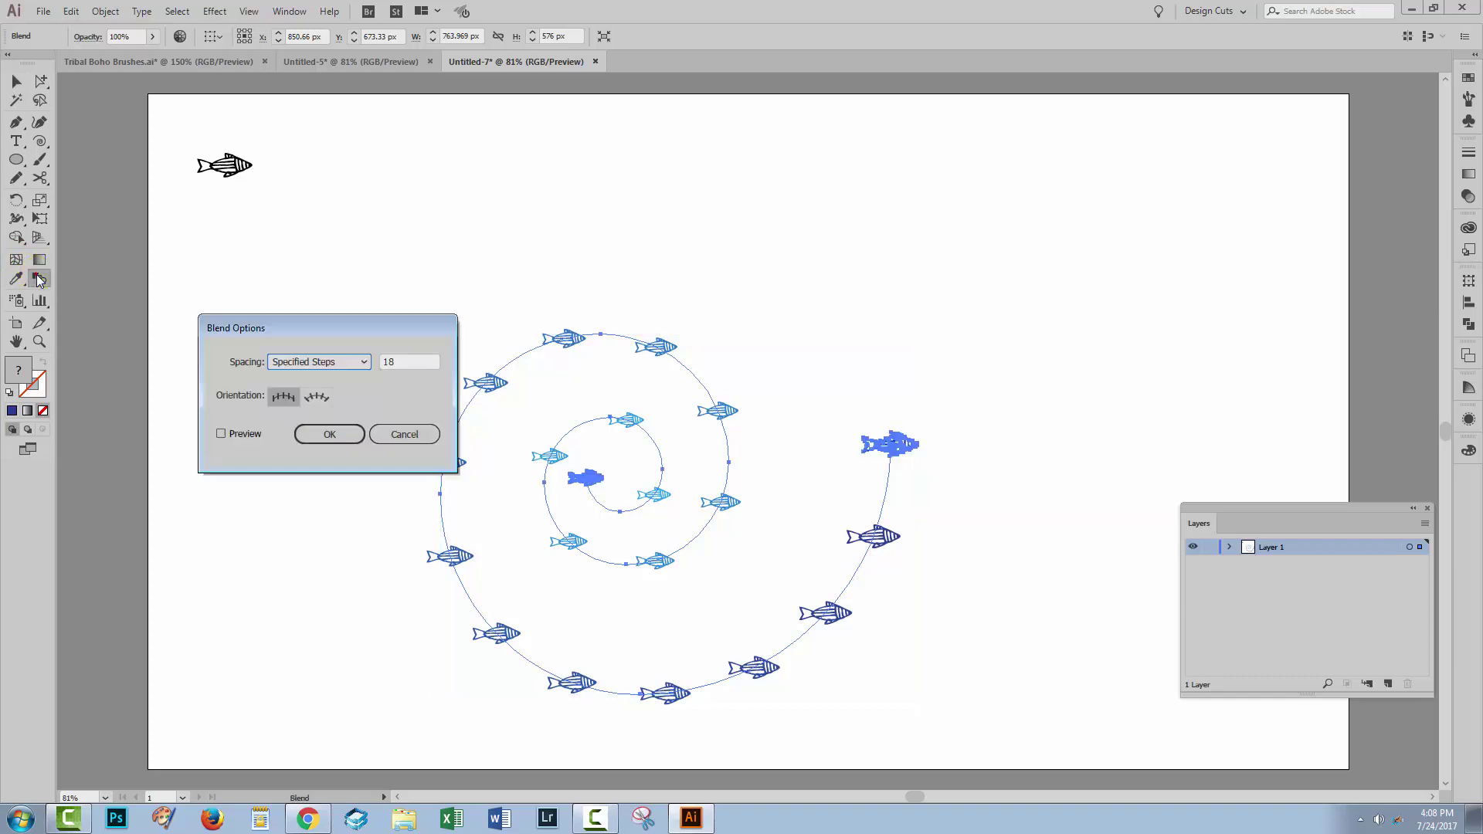
left_click(221, 435)
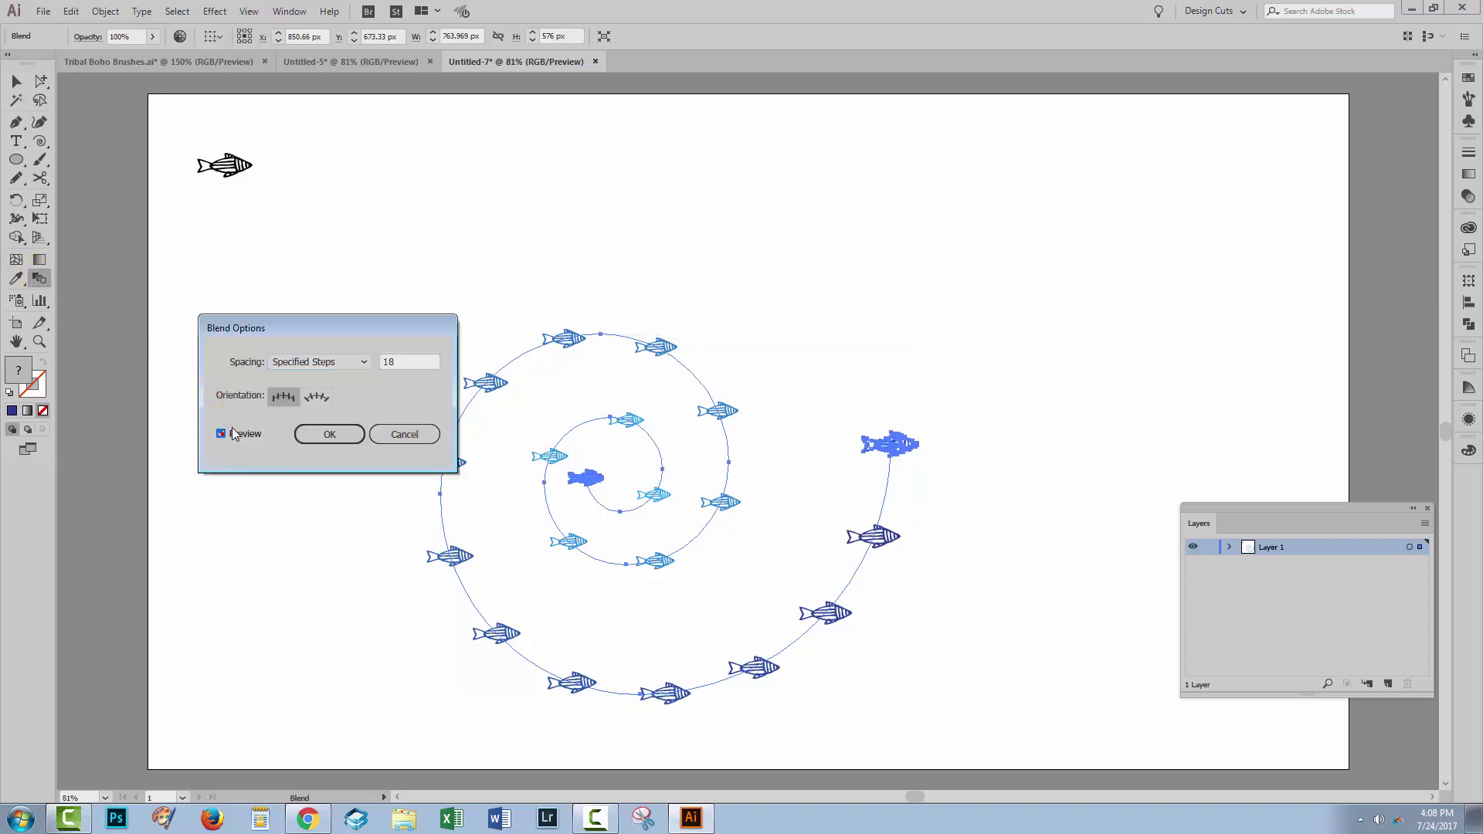
left_click(315, 400)
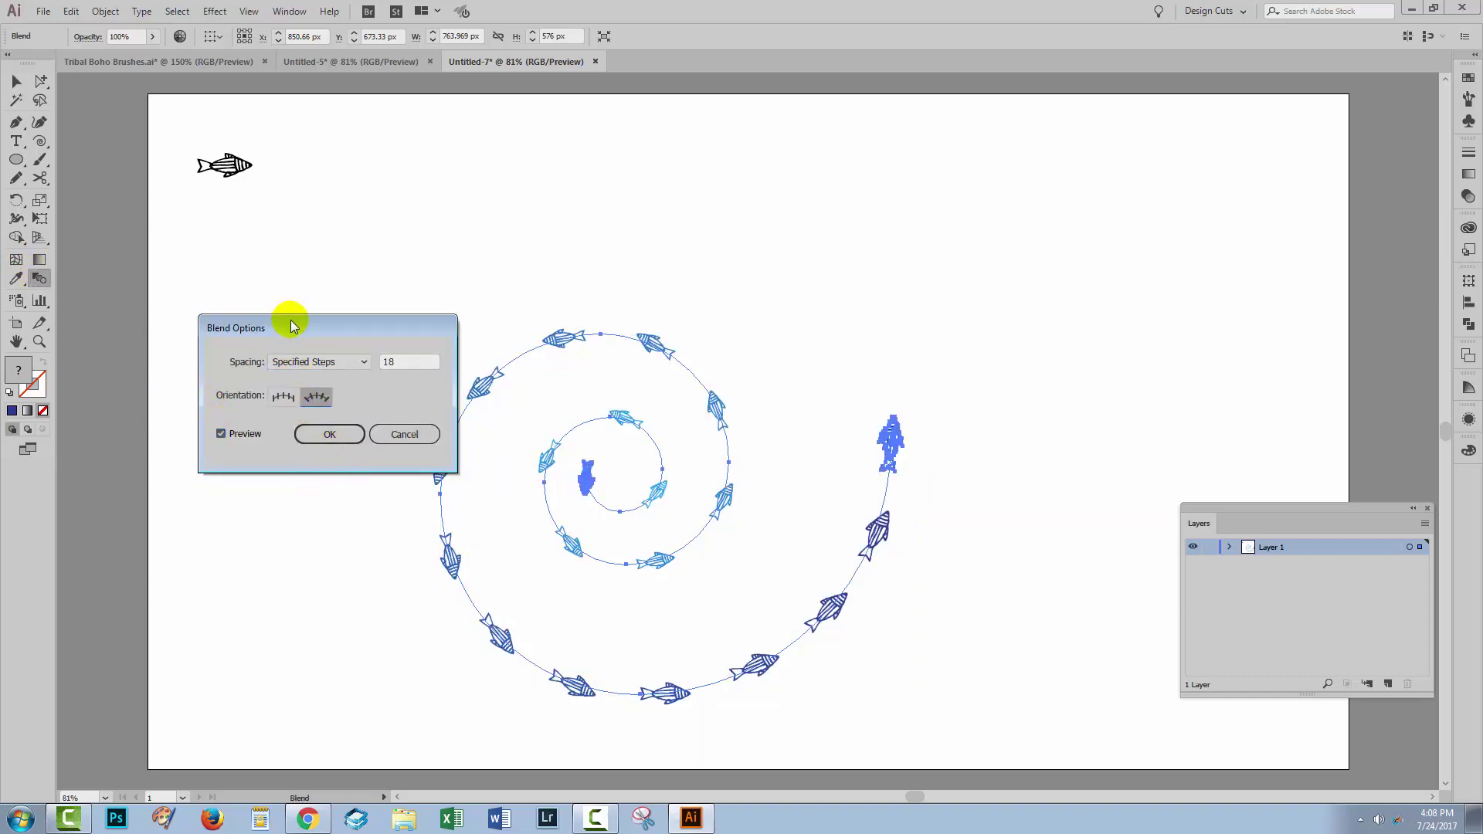
left_click_drag(288, 348, 1067, 273)
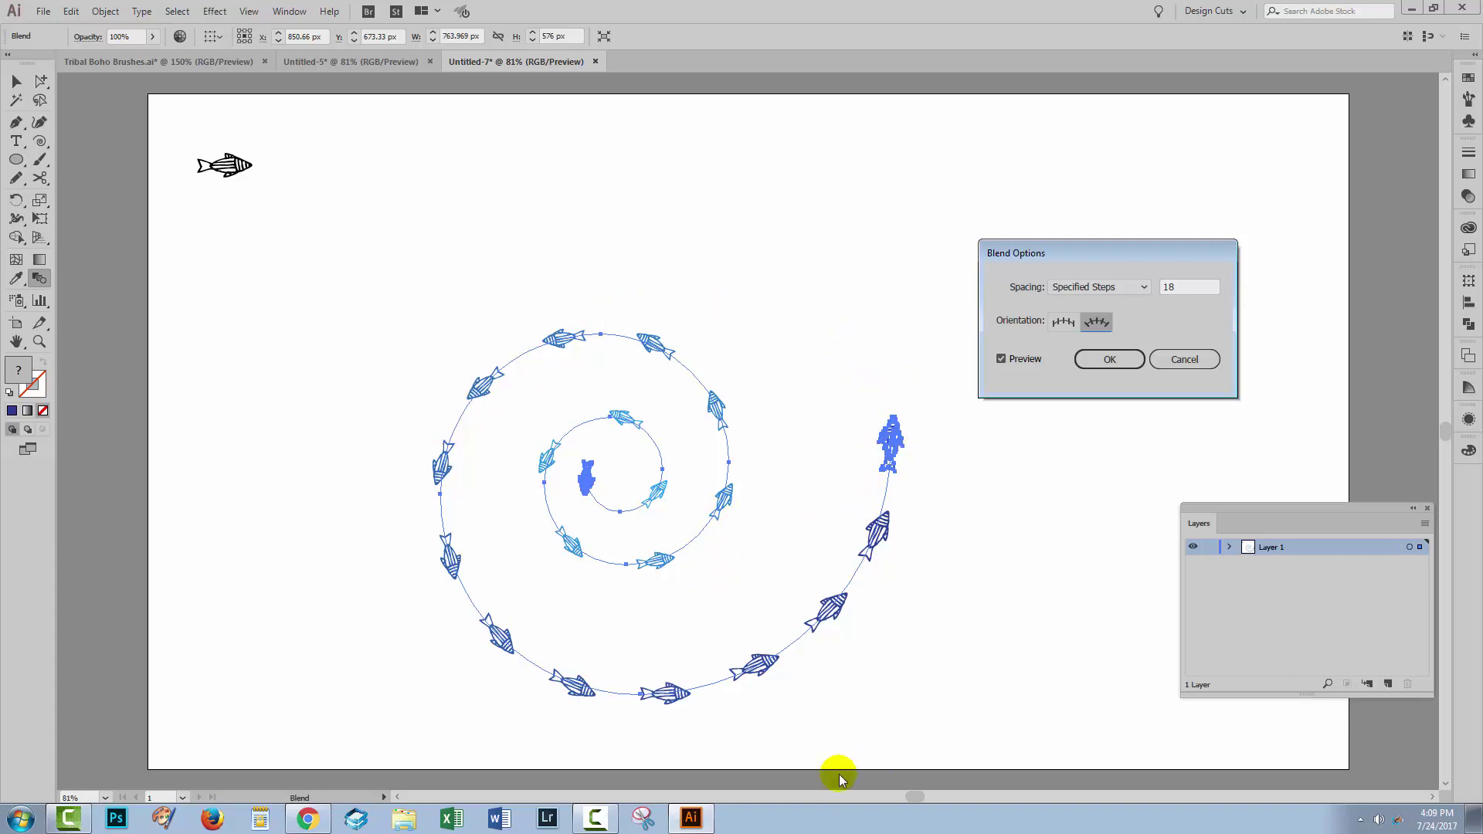
left_click(1115, 364)
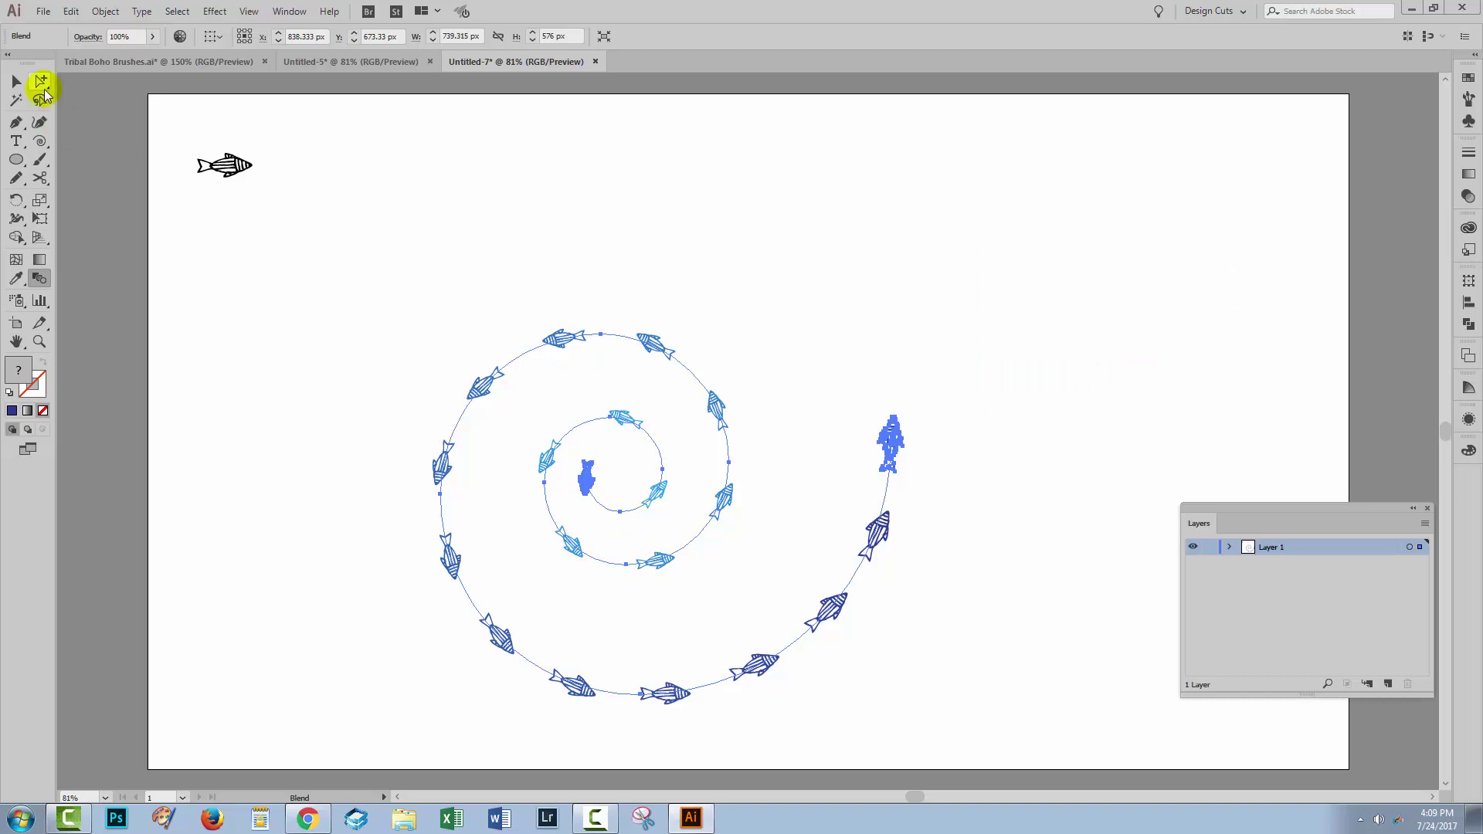
left_click(17, 81)
Step: Target the outermost end fish in the Layers panel and rotate it about 135°
left_click(1110, 335)
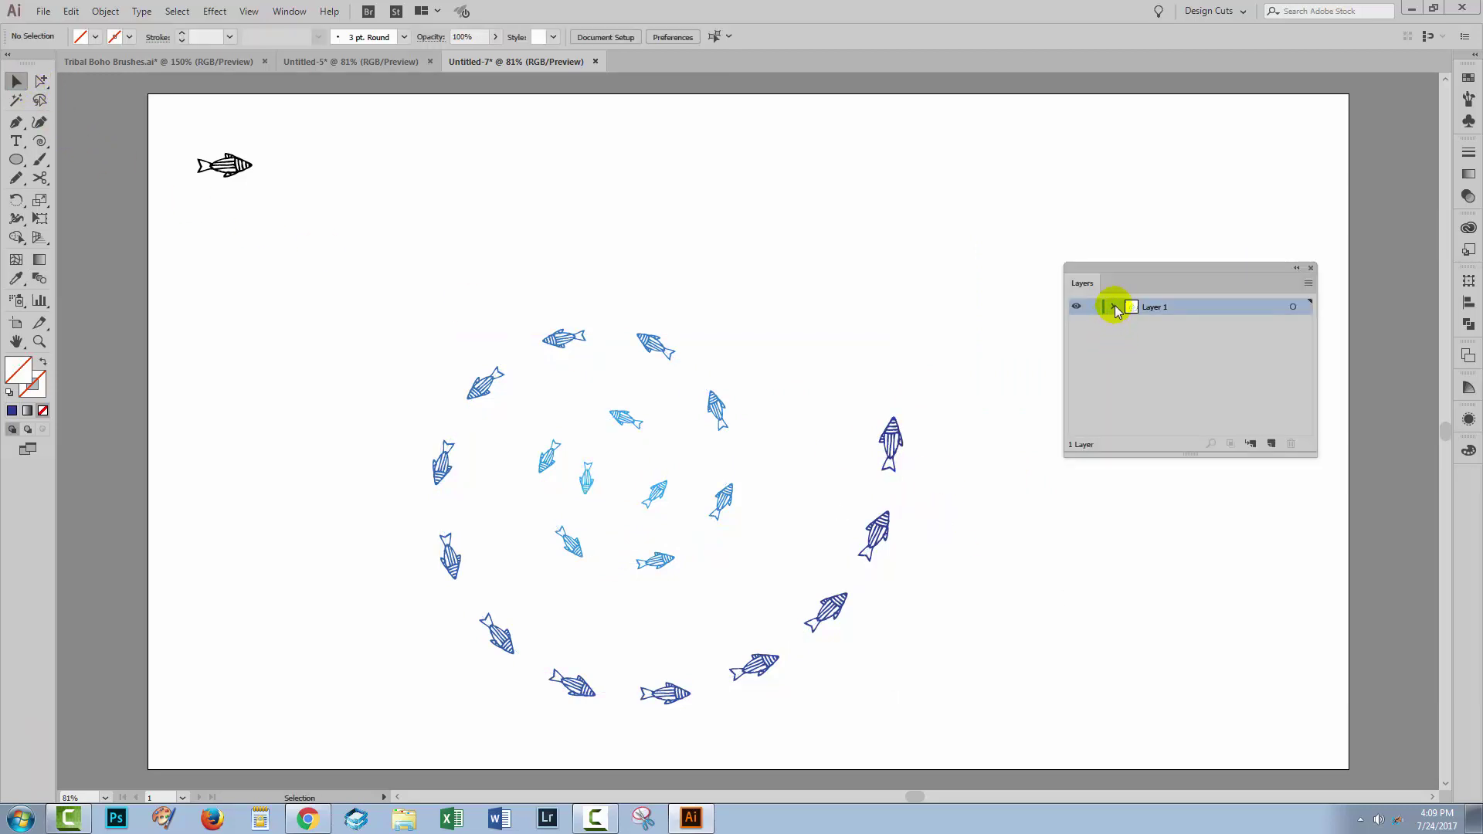
left_click(1114, 308)
left_click(1159, 400)
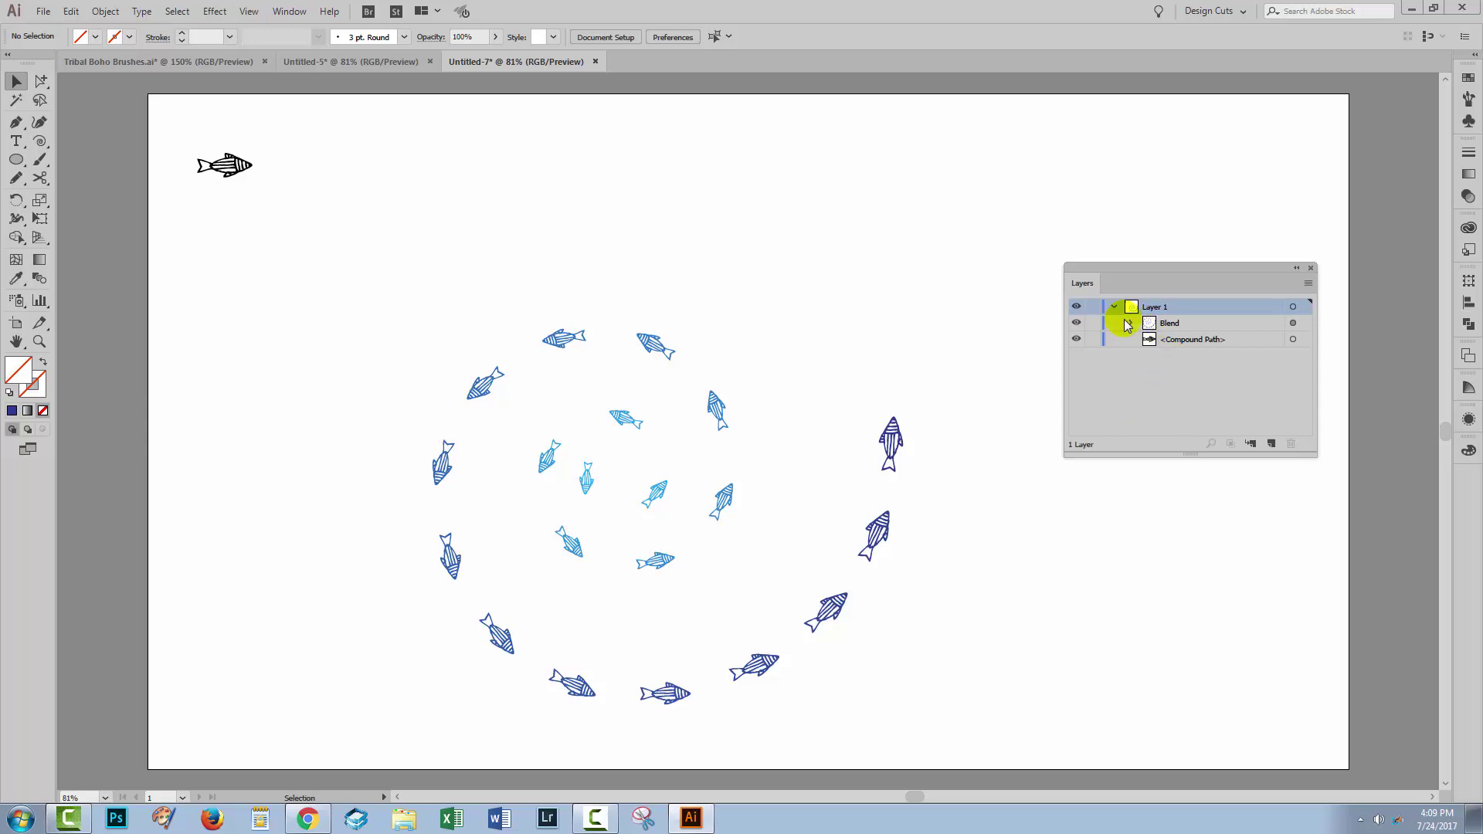
left_click(1130, 323)
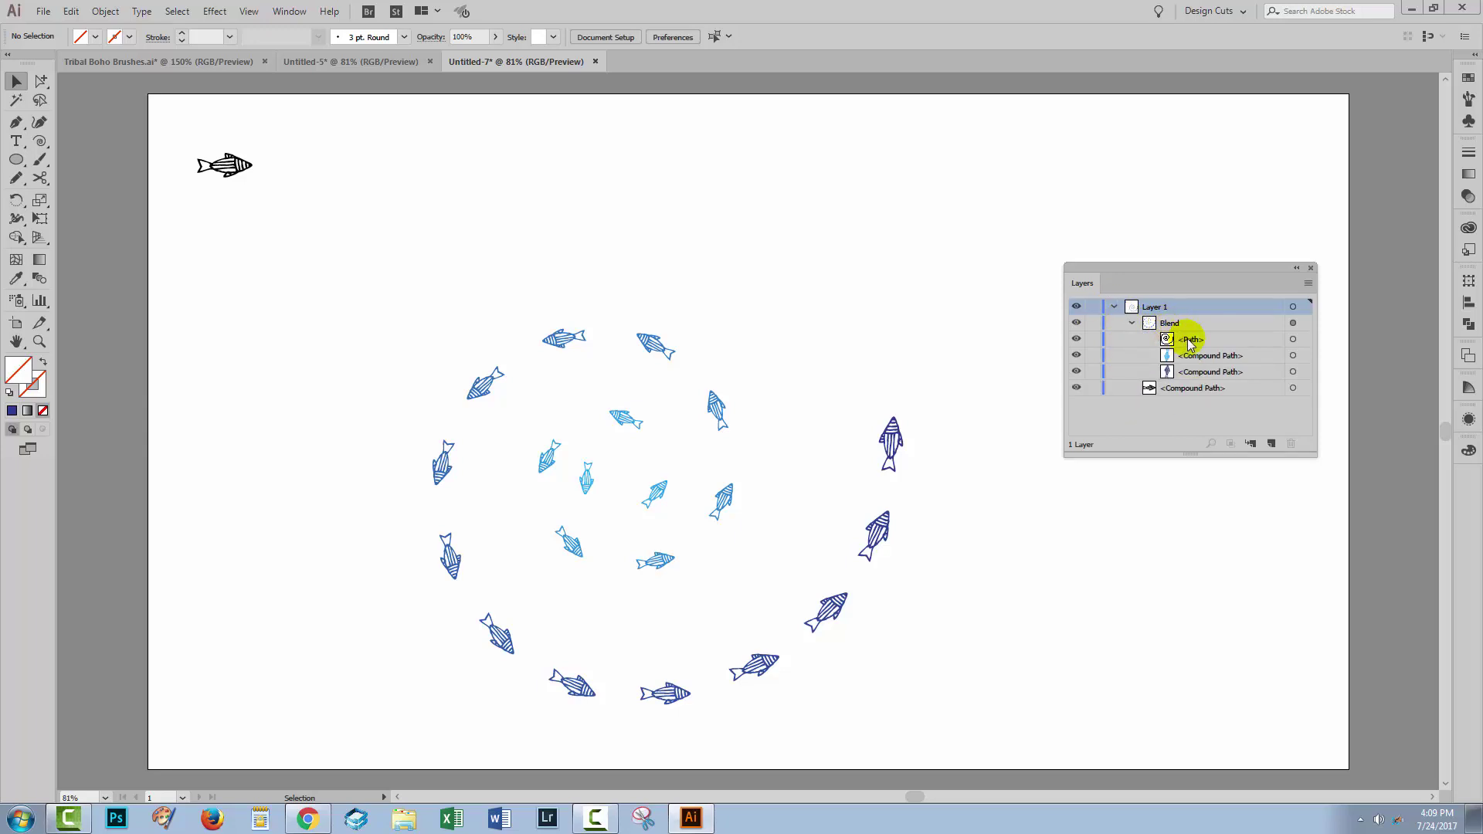
left_click(1188, 341)
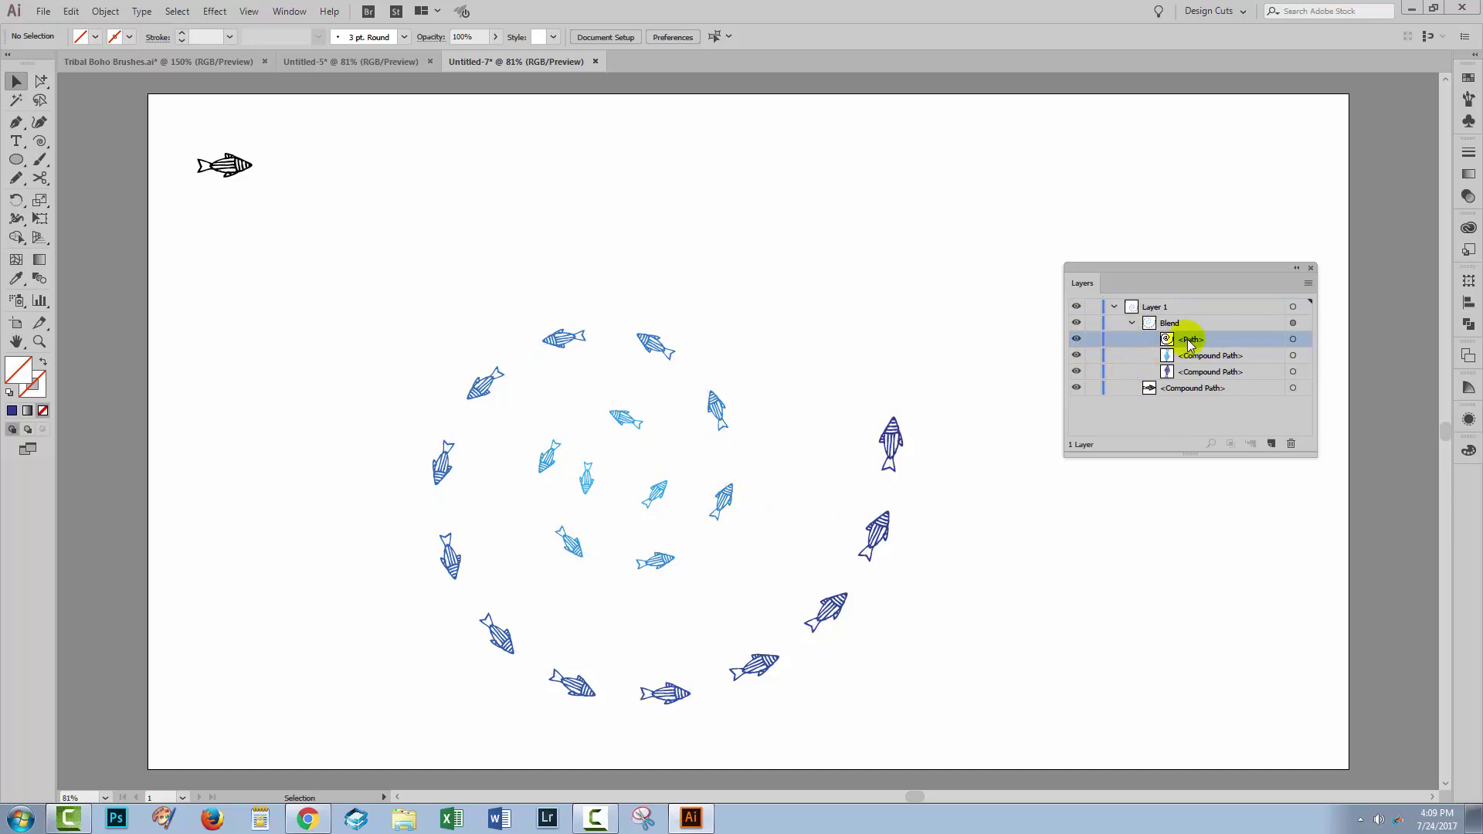
left_click(1170, 360)
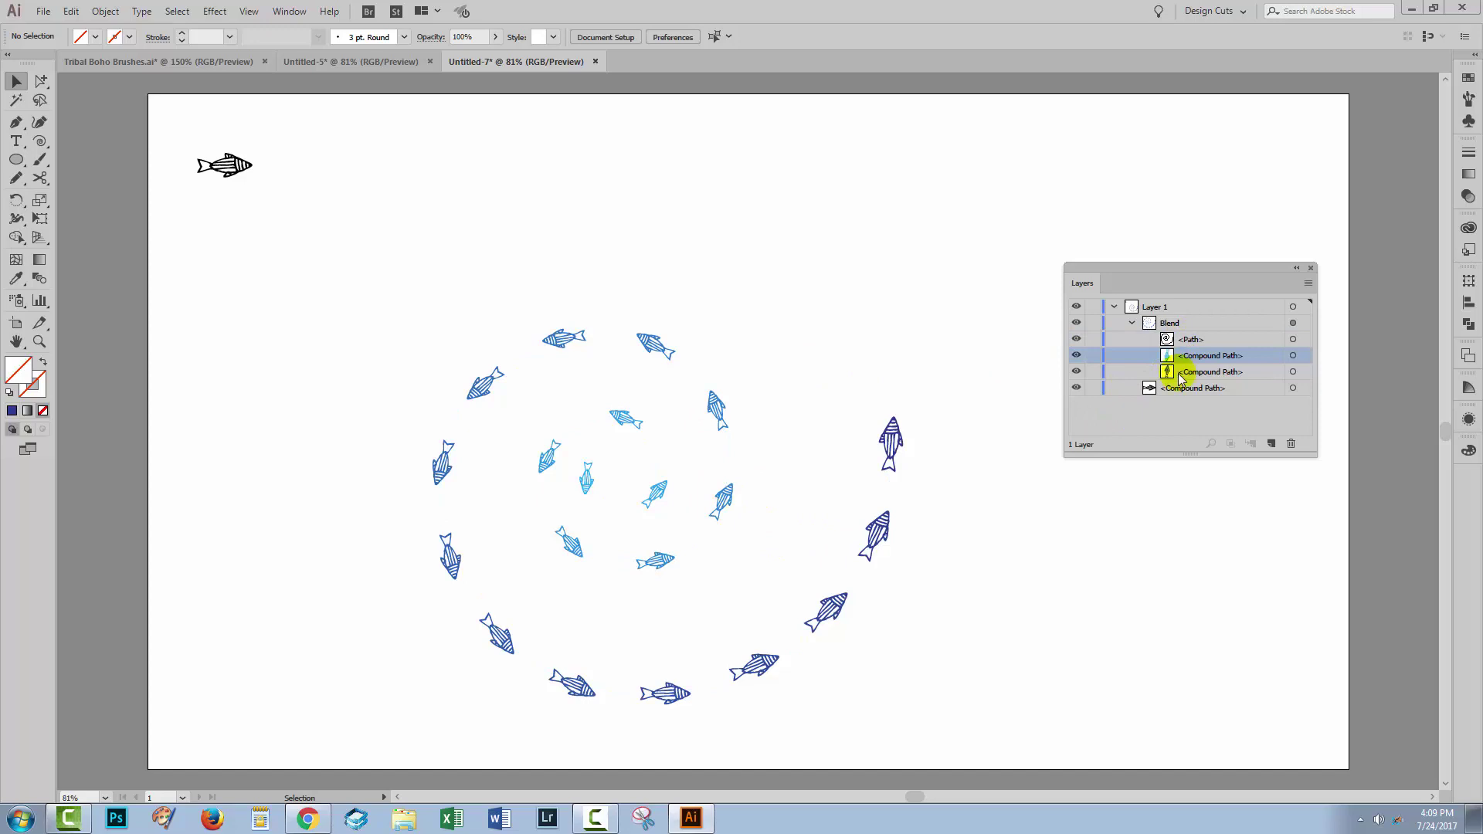
left_click(1184, 375)
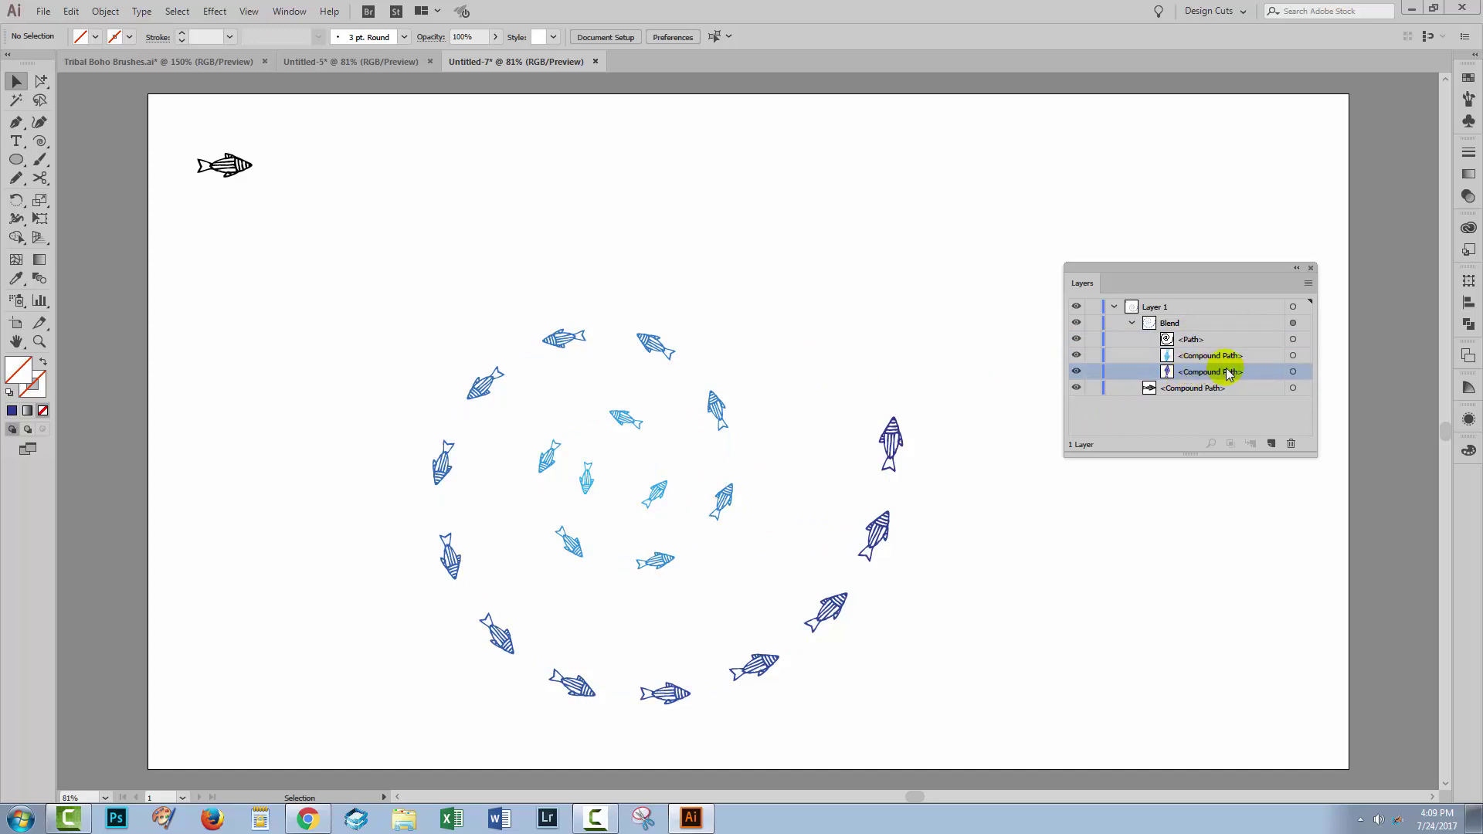
left_click(1293, 373)
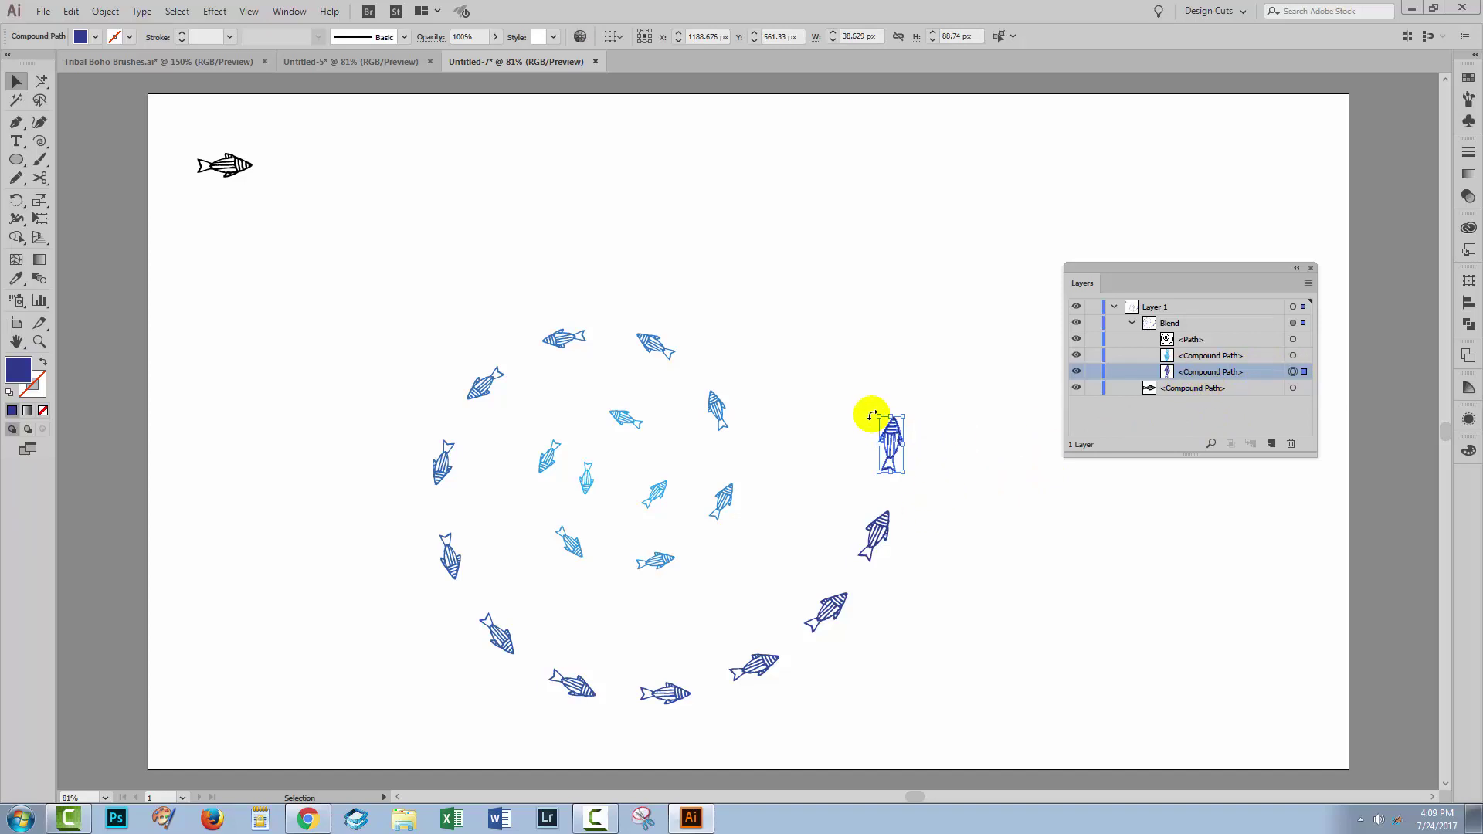
left_click_drag(872, 415, 921, 496)
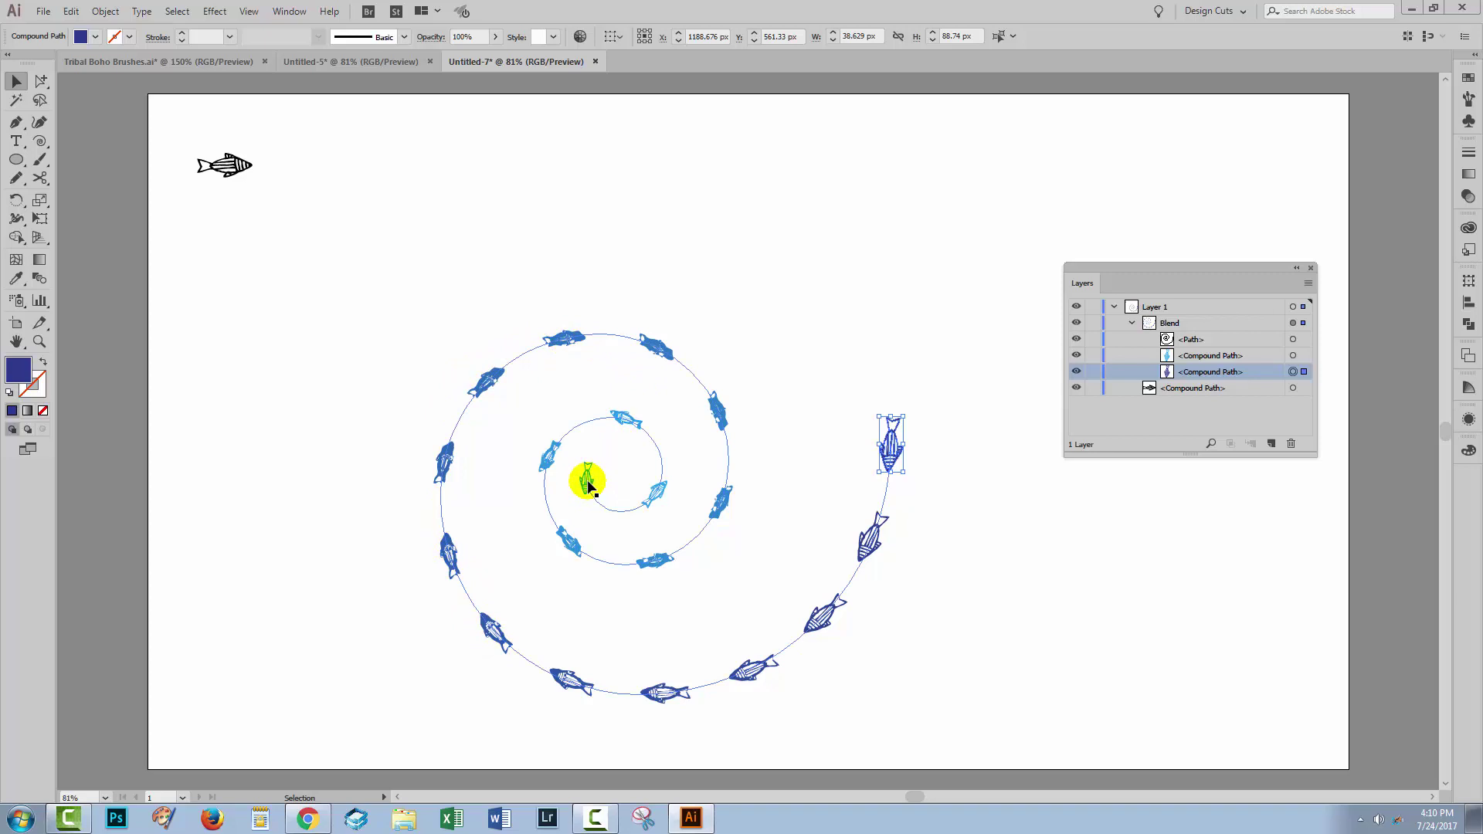
Step: Rotate the small light blue centre fish 180° so the inner fish reorient
left_click(1293, 355)
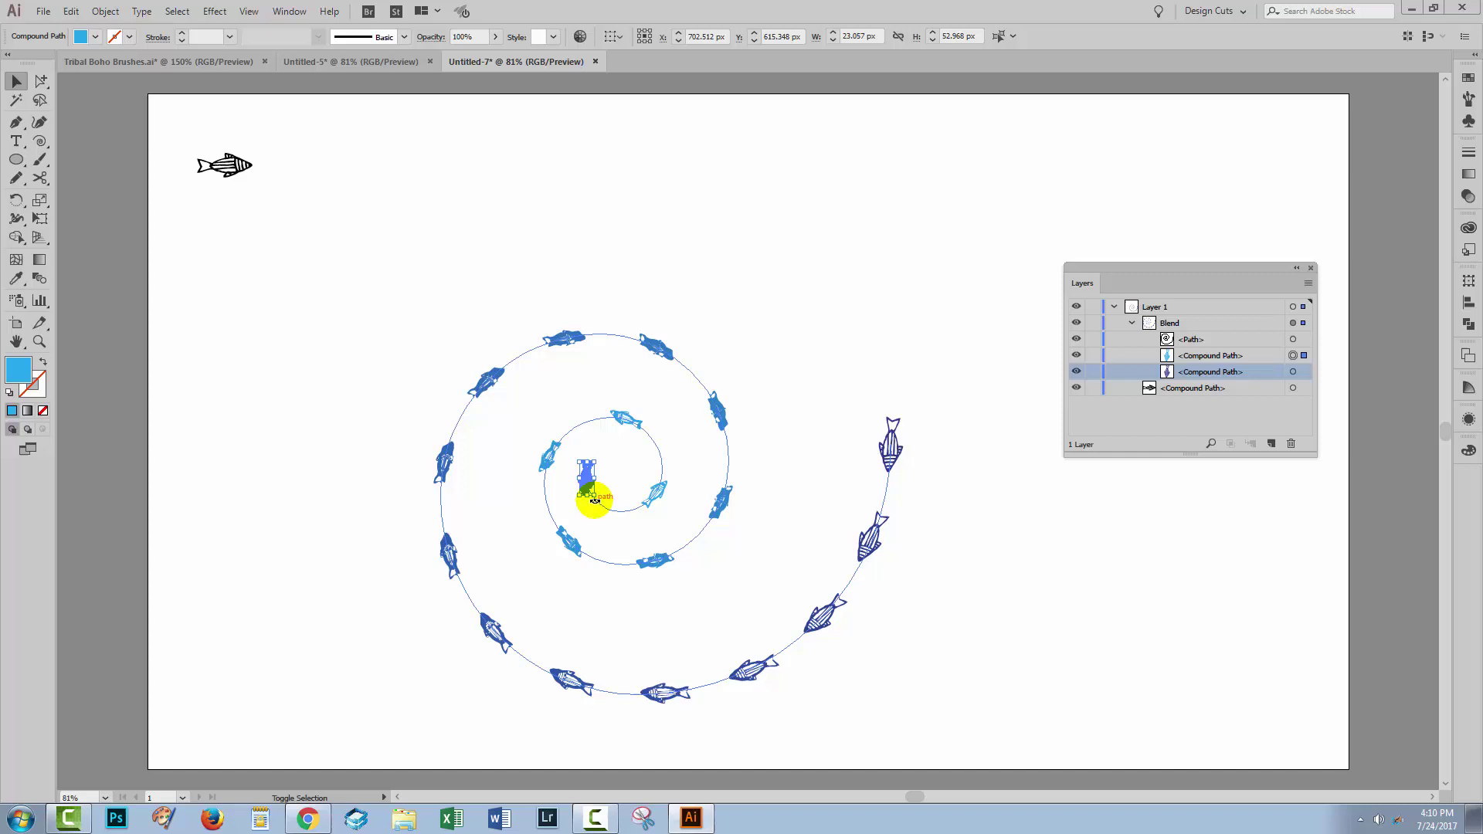
left_click_drag(576, 502, 600, 435)
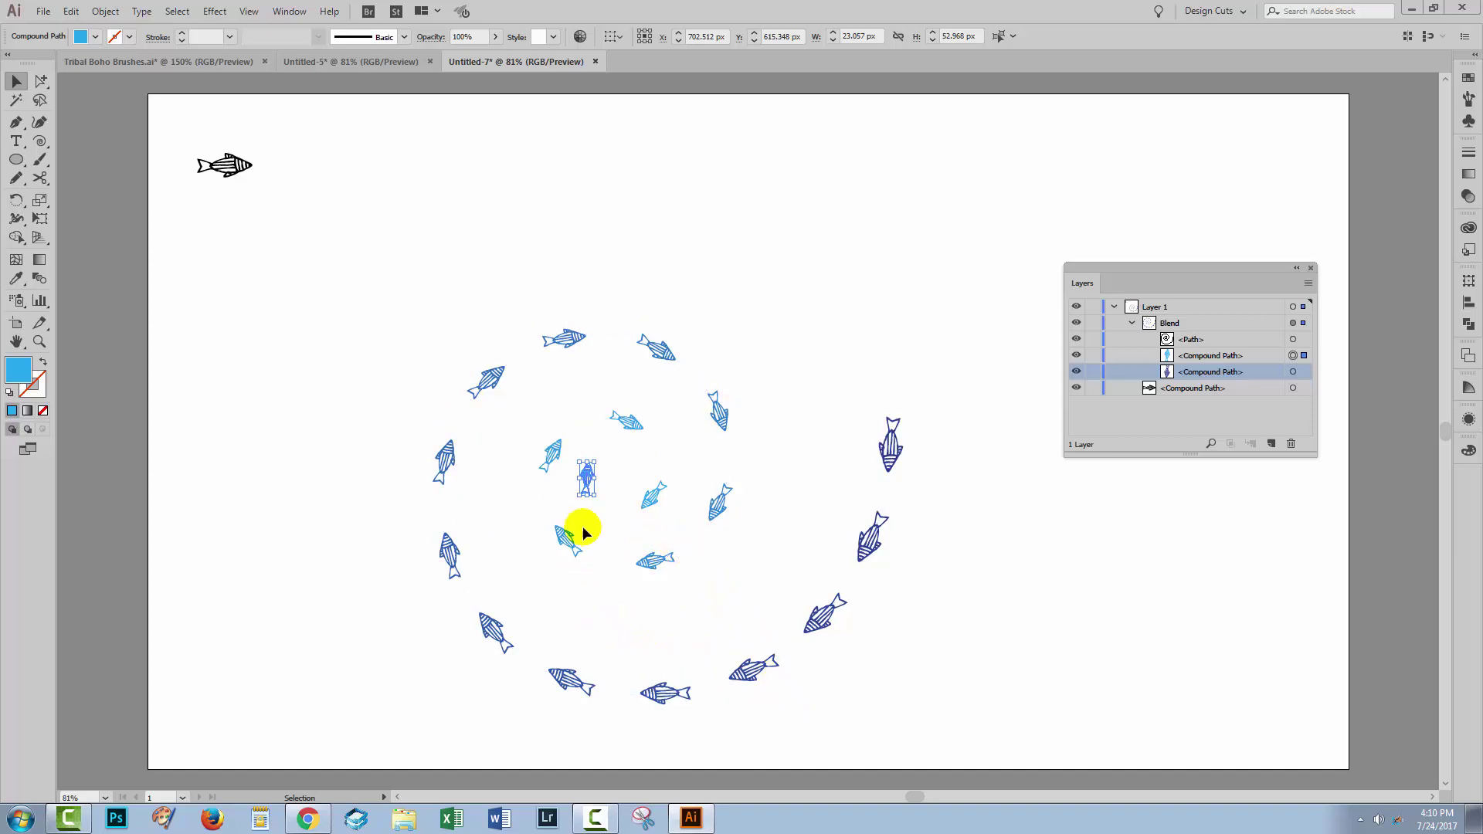
left_click(946, 484)
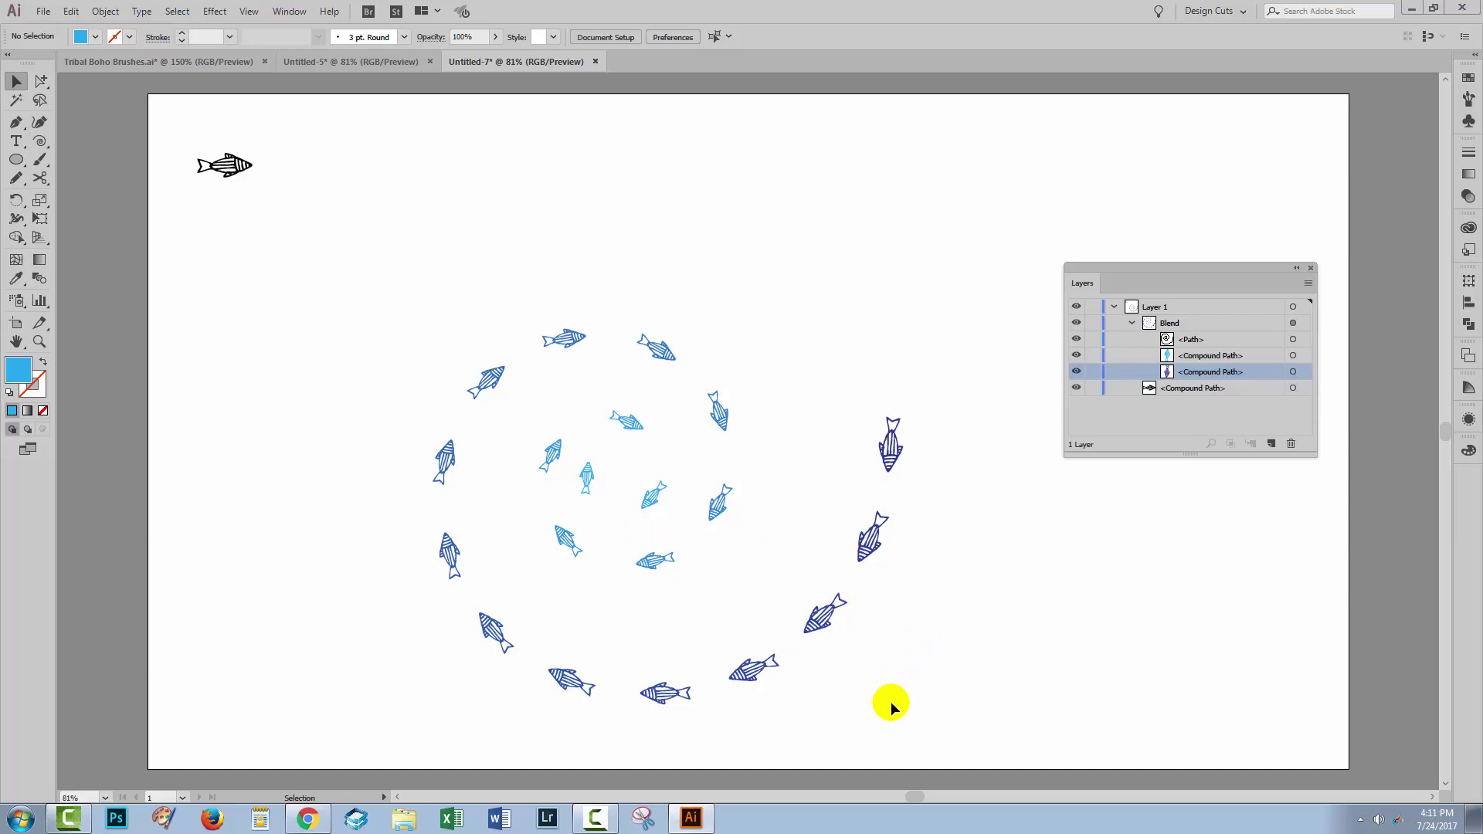
Step: Increase the spiral blend's Specified Steps to 29 with Preview on
left_click_drag(891, 702, 353, 282)
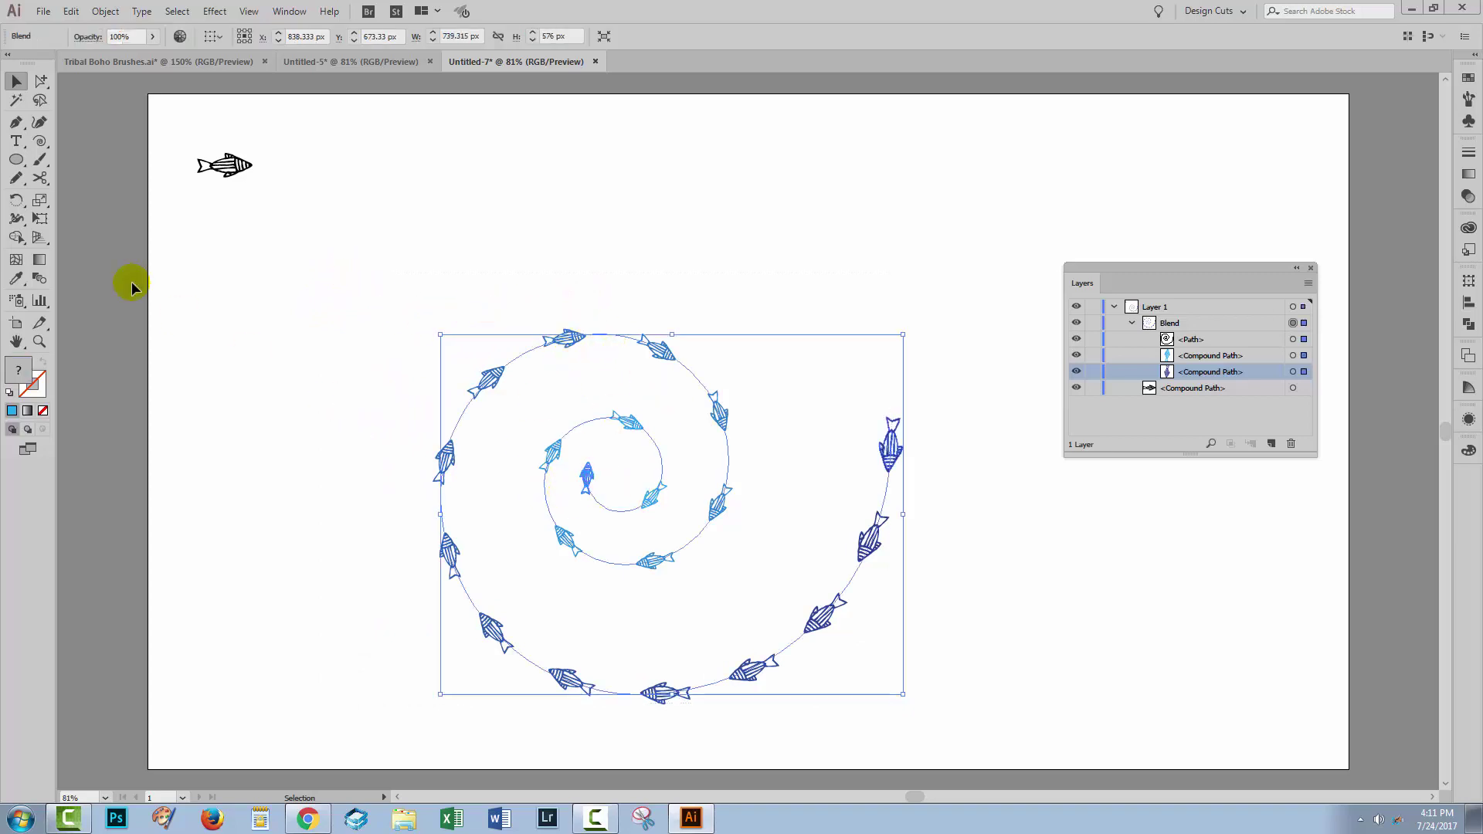
double_click(40, 280)
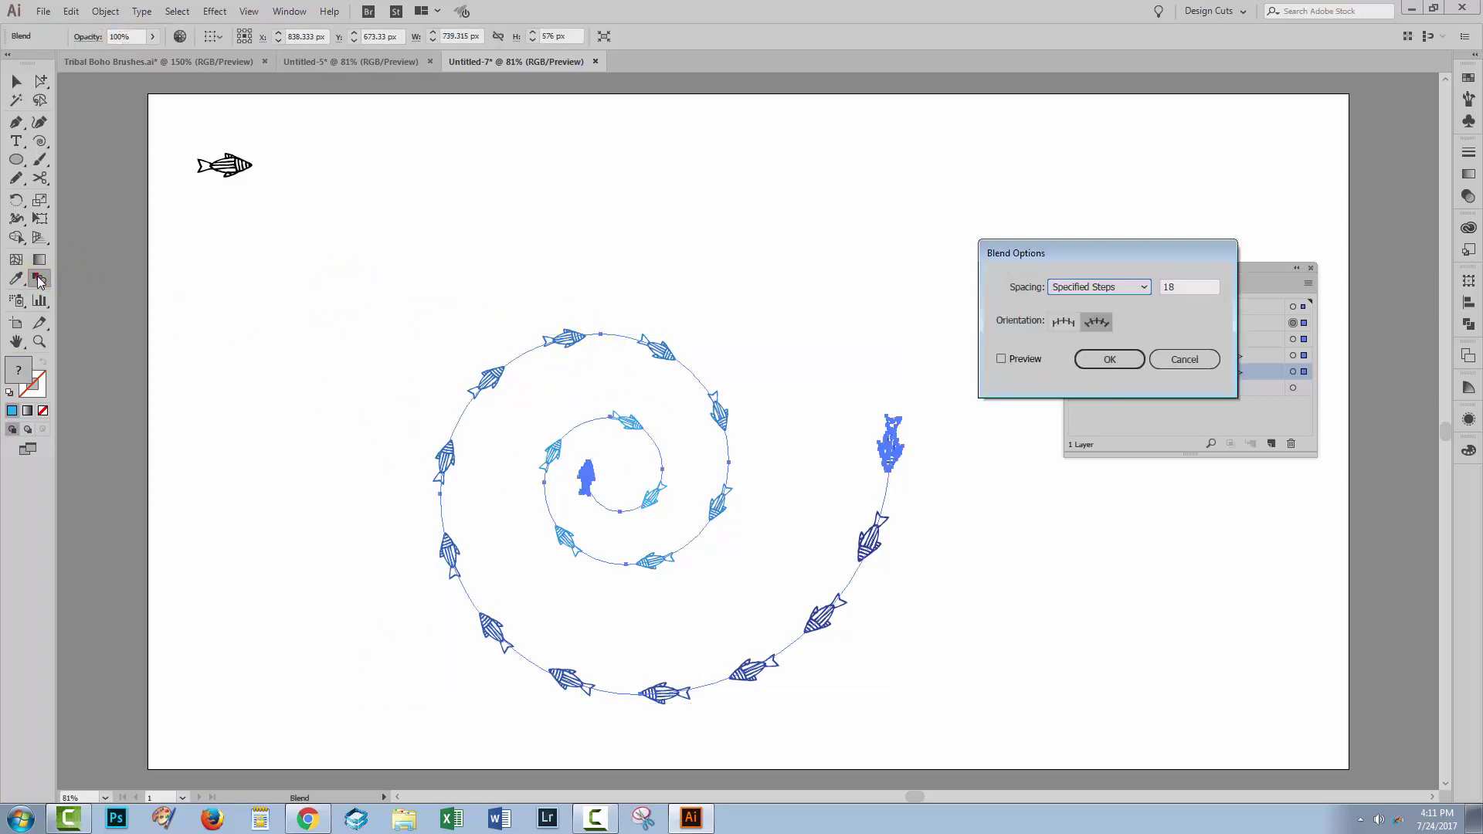
left_click(1000, 360)
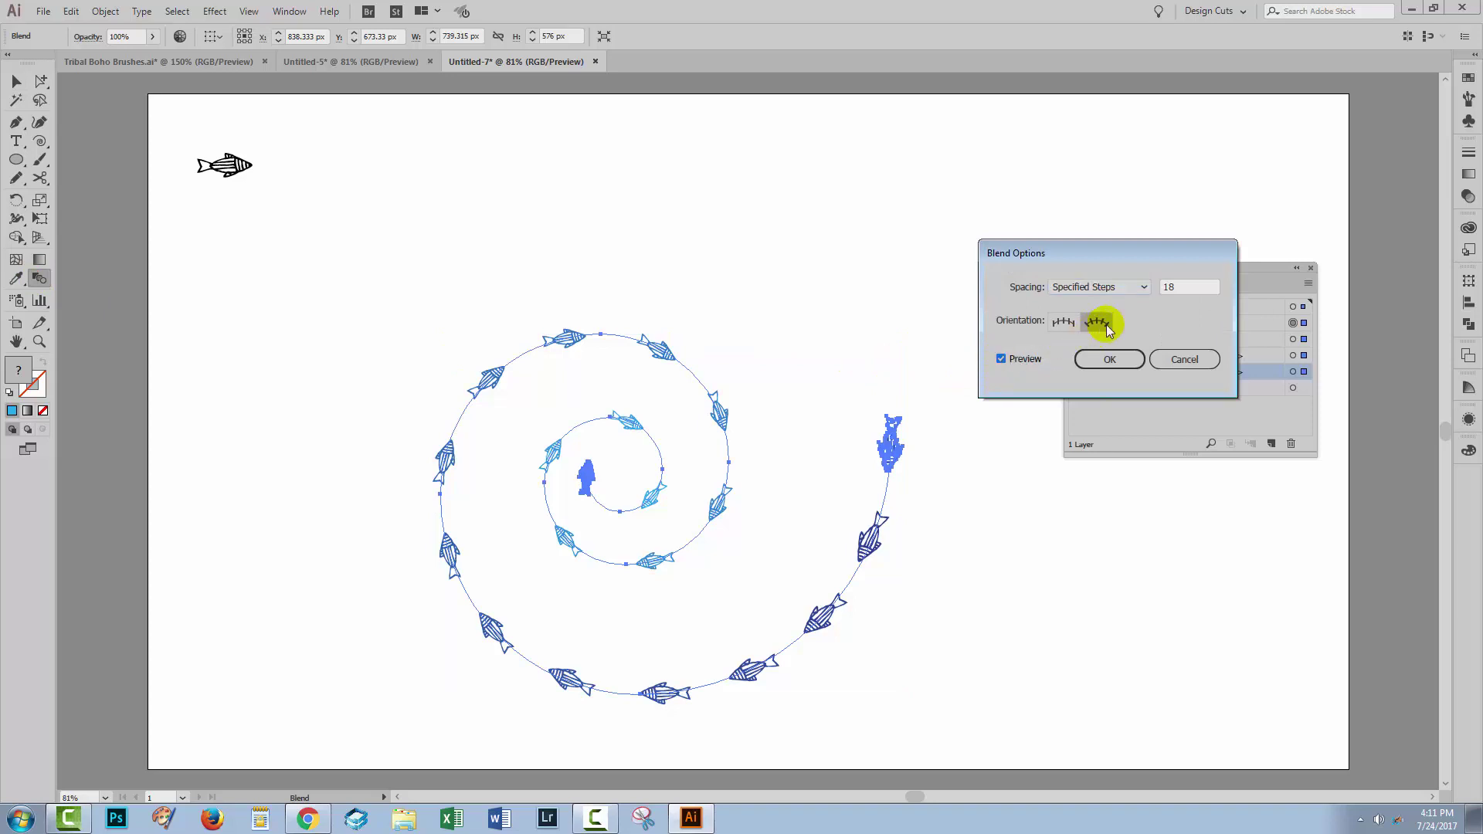
left_click(1187, 287)
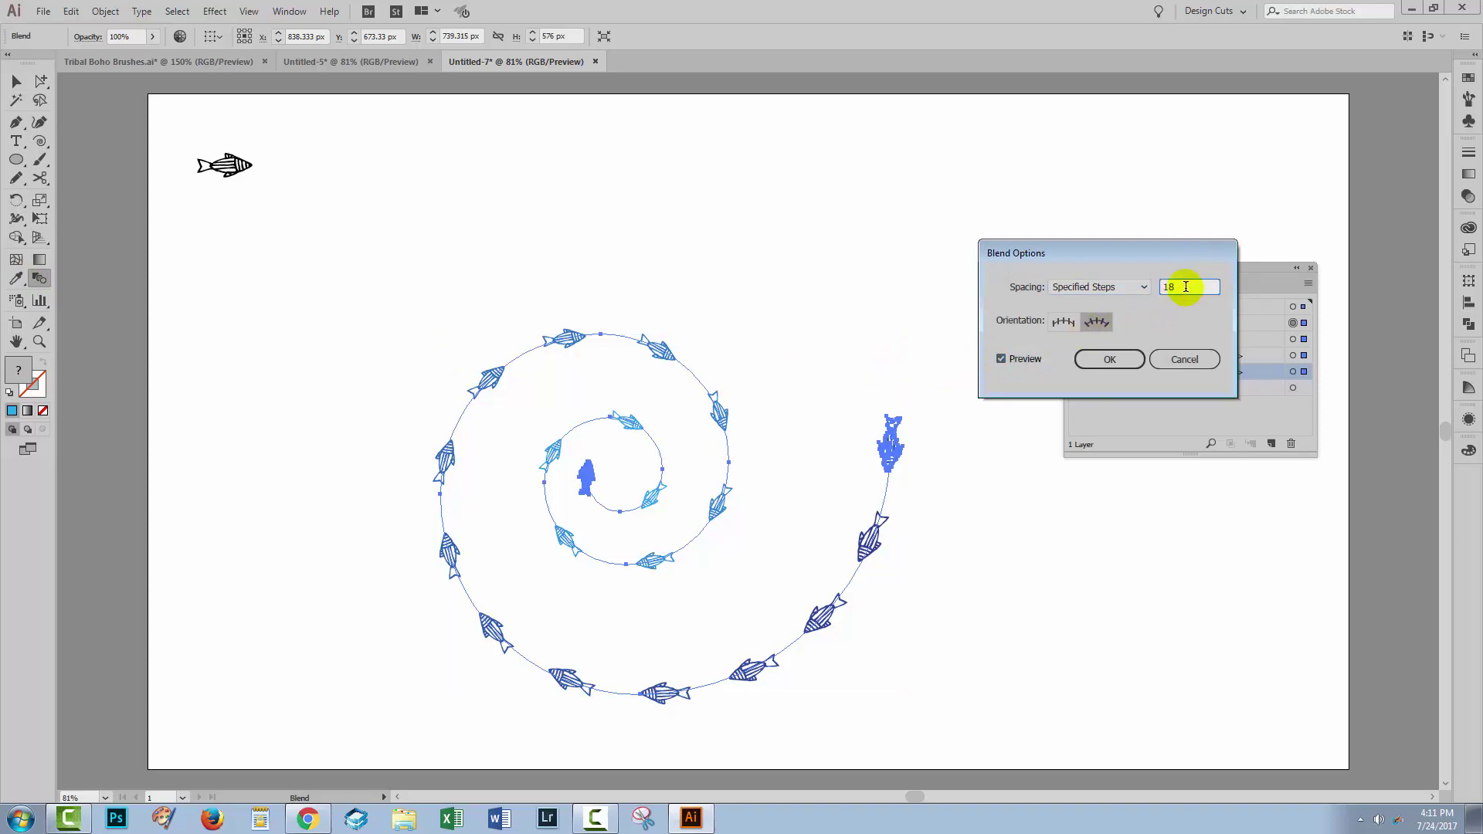
key("Up")
key("Up")
key("Up")
key("Up")
key("Up")
key("Up")
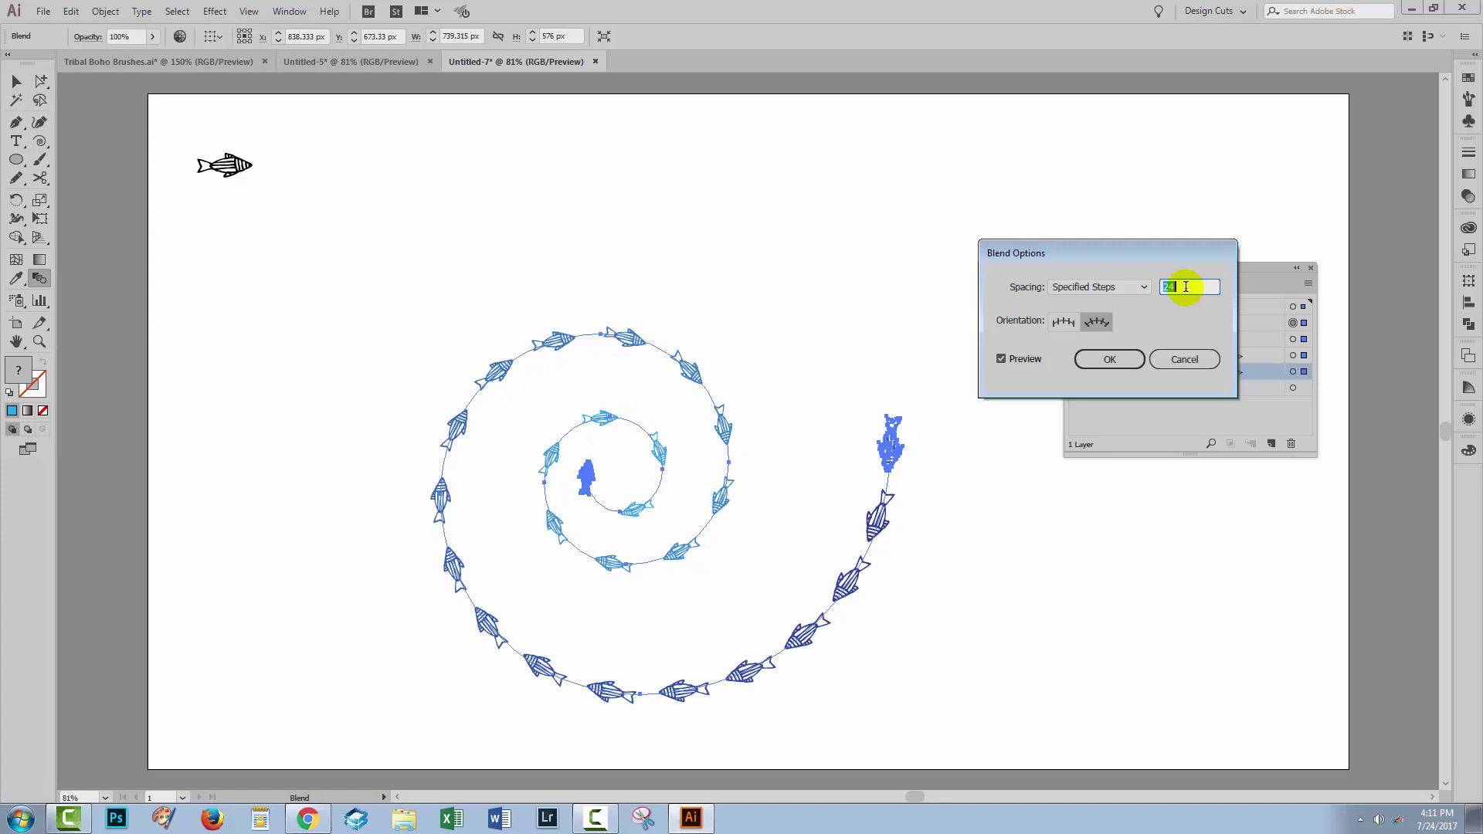
key("Up")
key("Up")
key("Up")
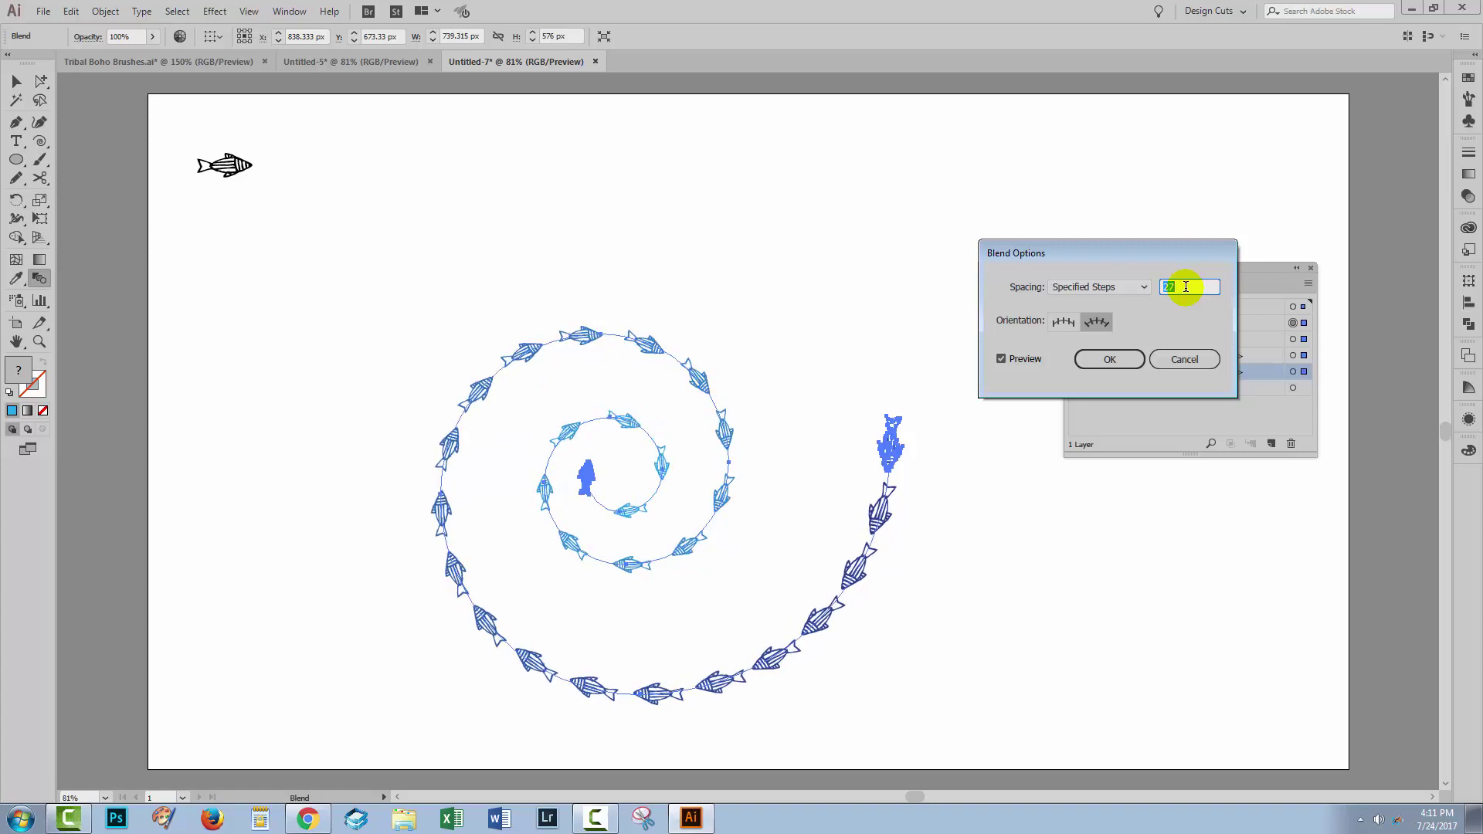
key("Up")
key("Up")
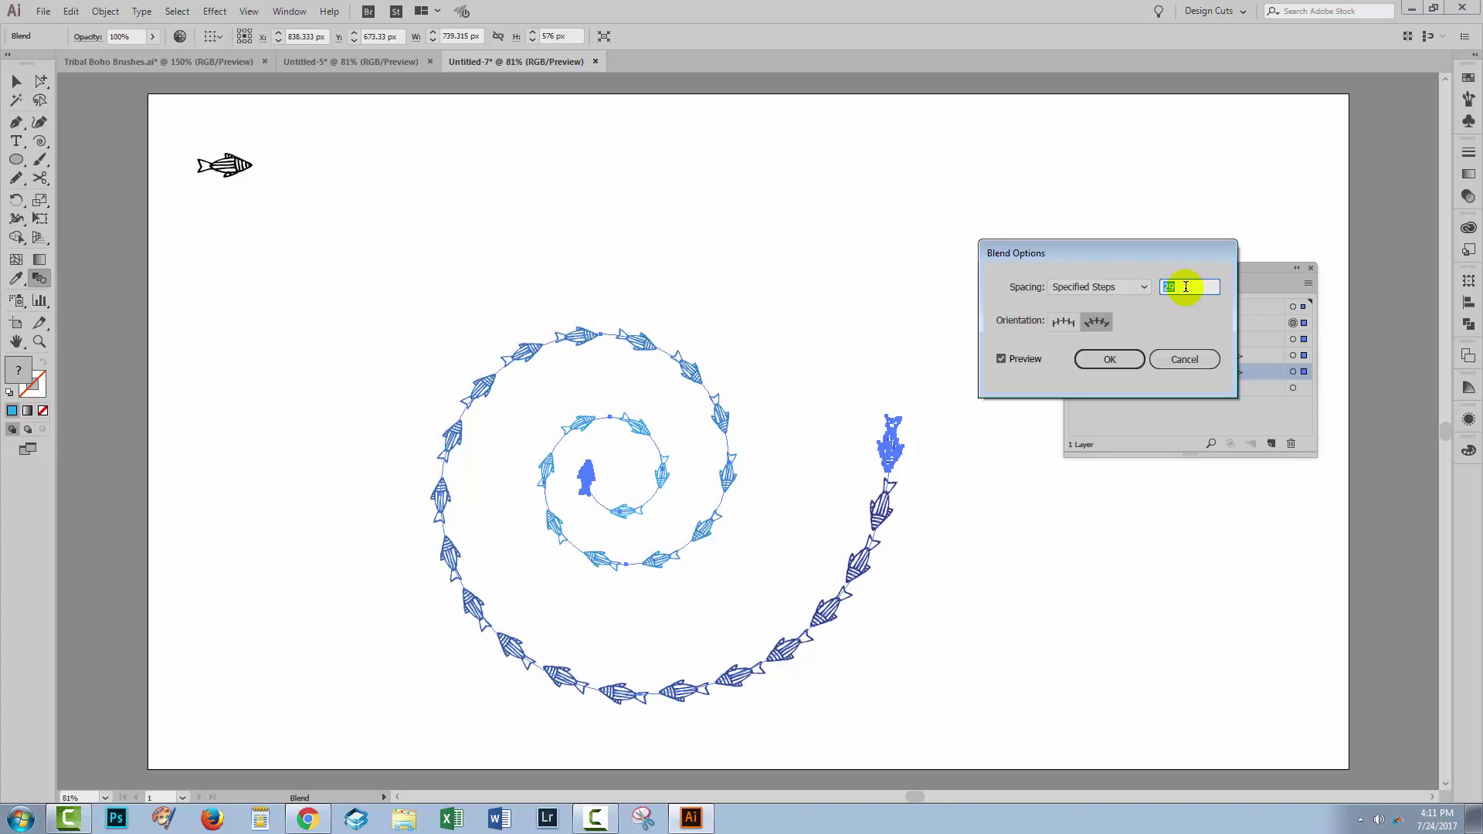
key("Up")
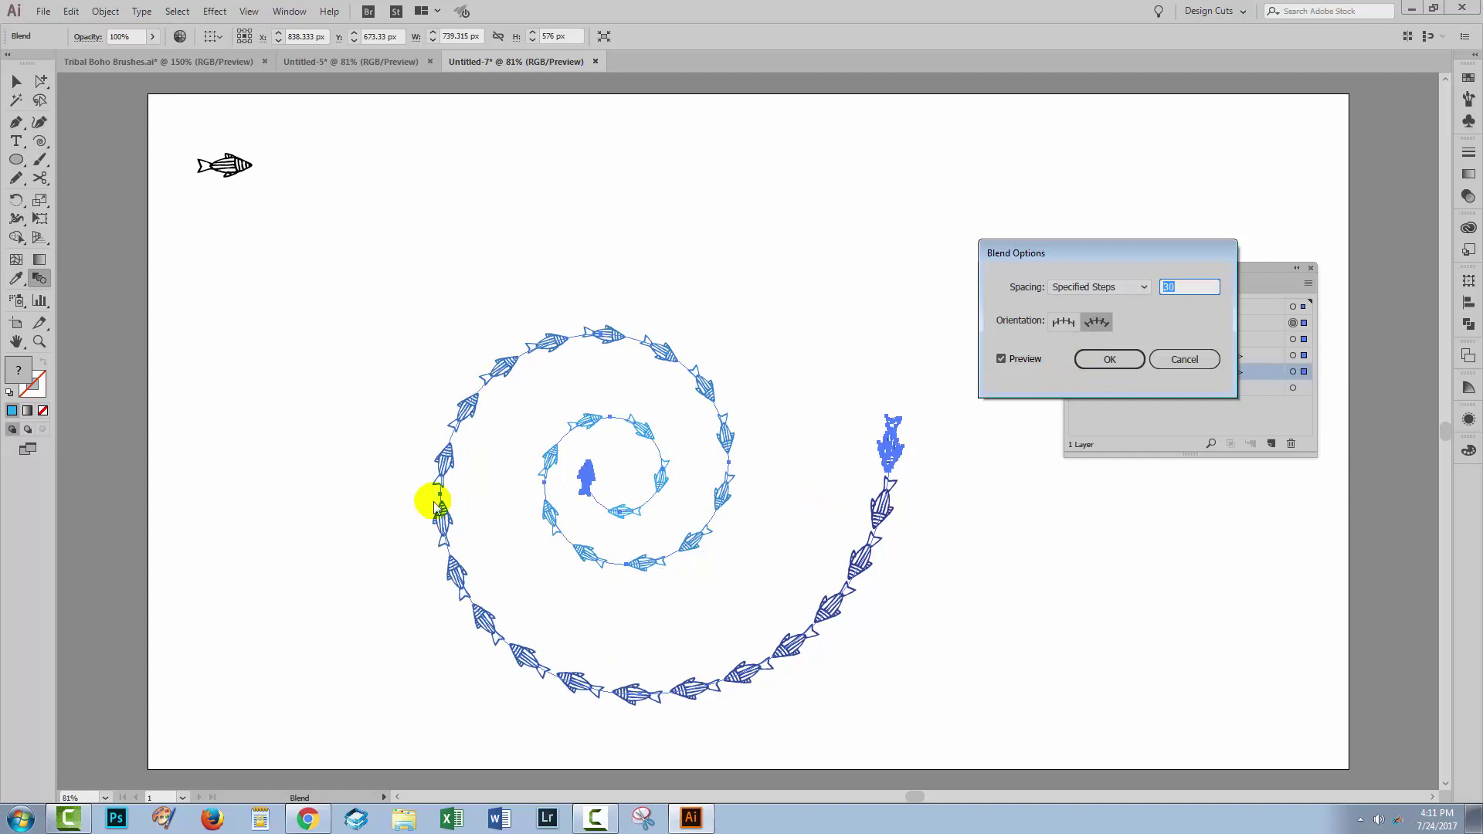
left_click(1102, 362)
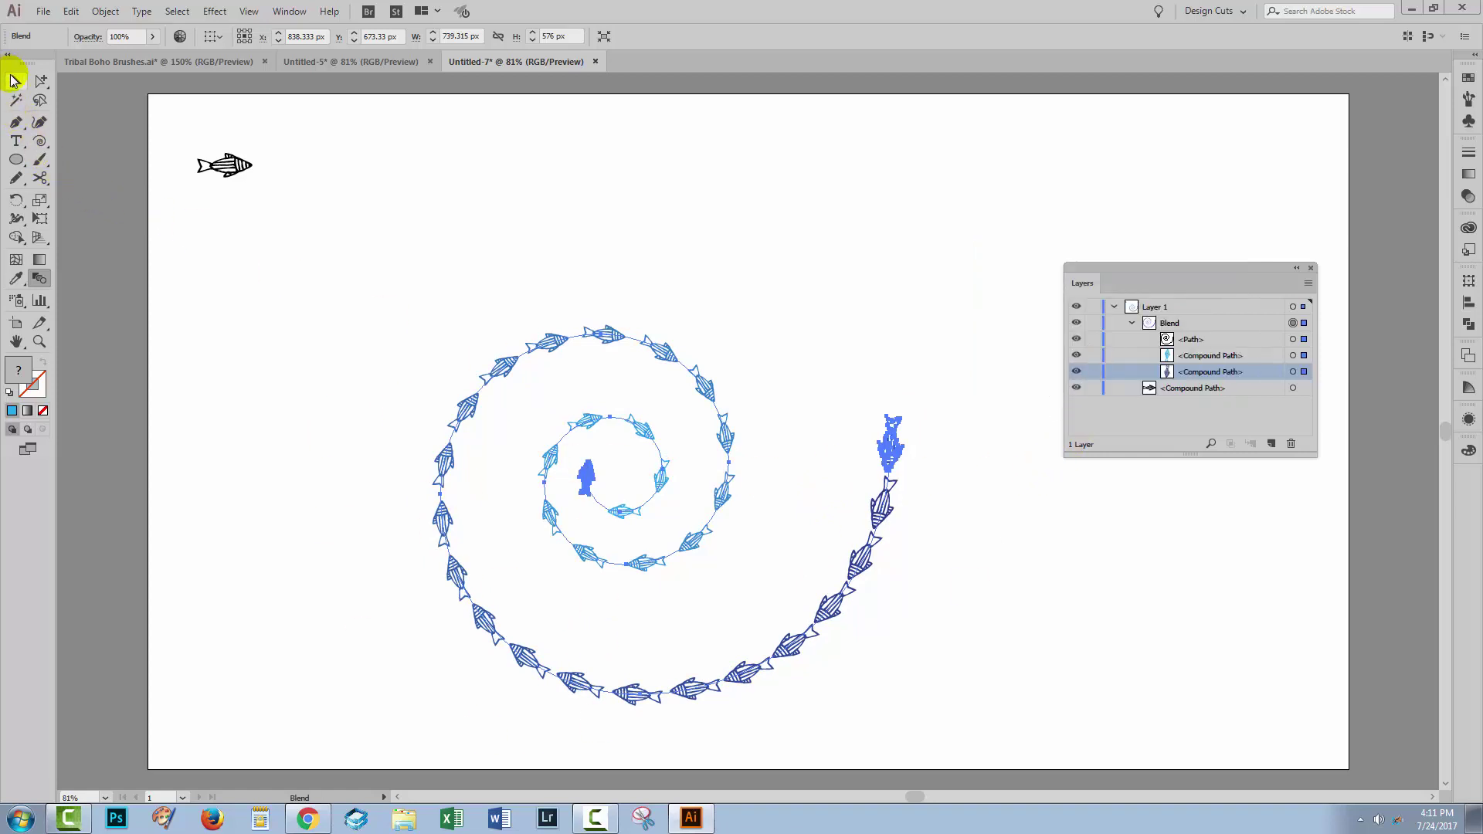
left_click(15, 81)
Step: Fill the black fish with a blue swatch, copy it to the right edge, and select both
left_click(1011, 590)
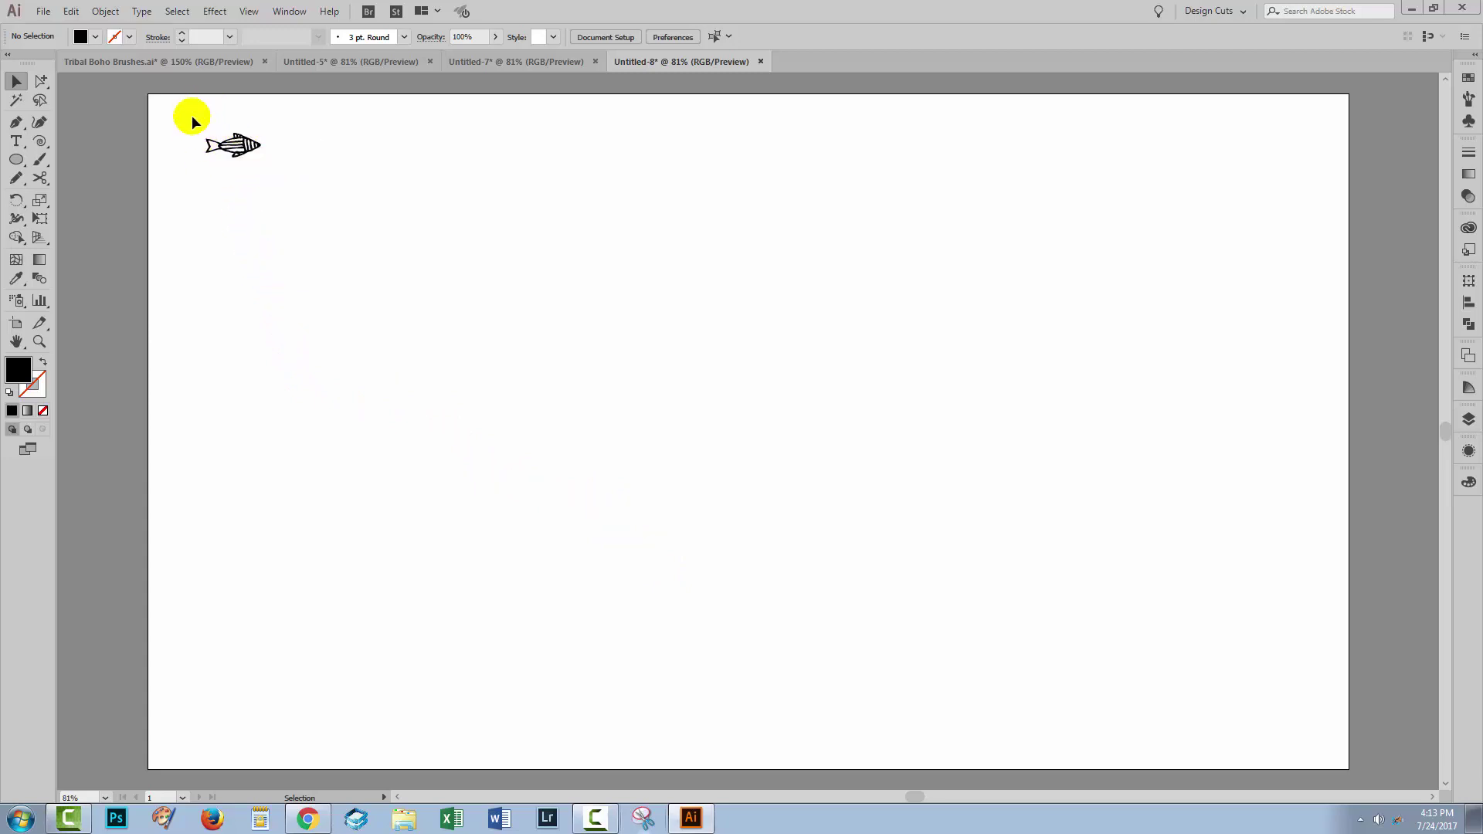
left_click_drag(194, 120, 272, 170)
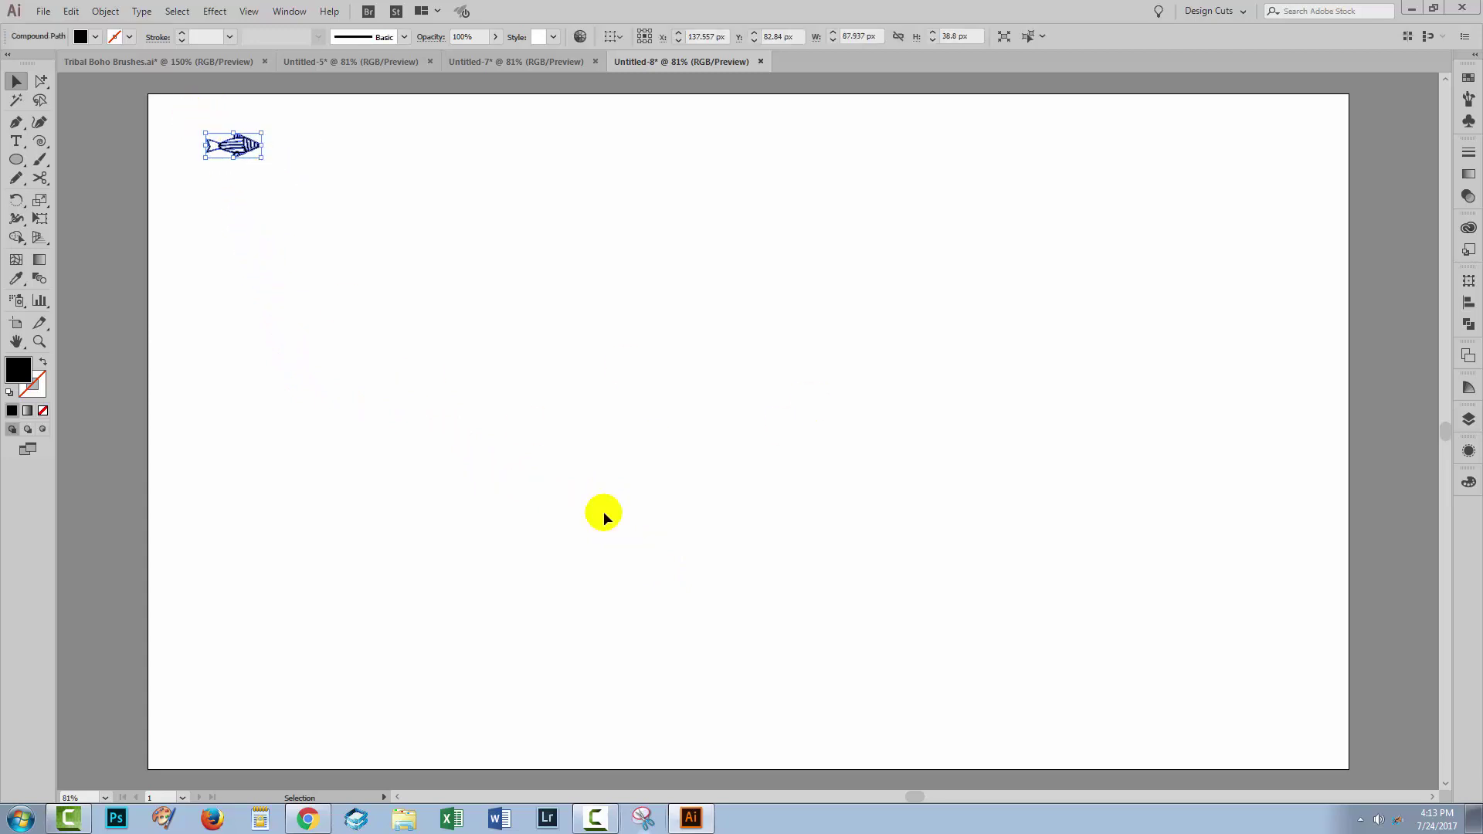
left_click(1468, 78)
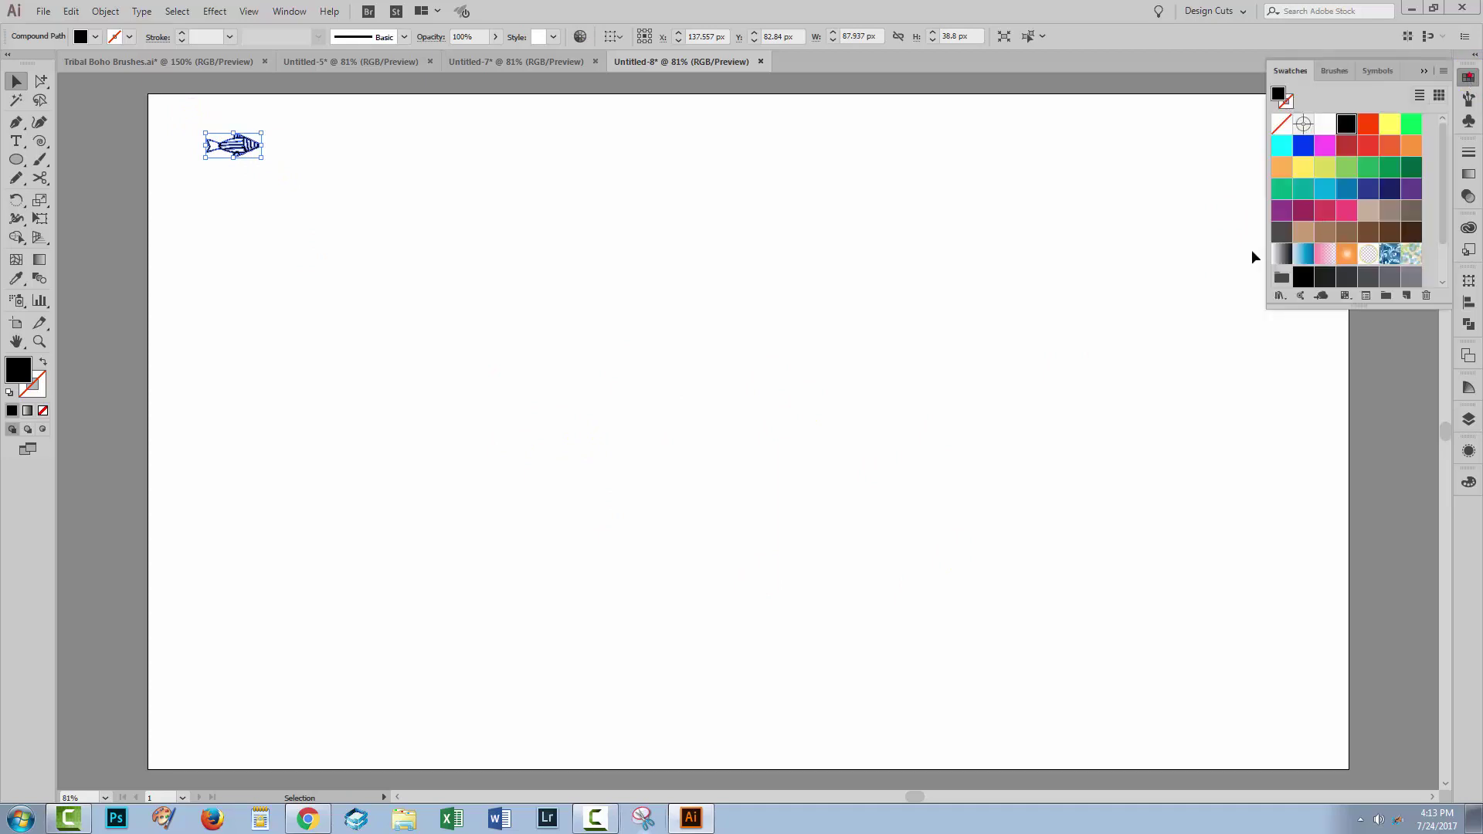
left_click(1349, 193)
left_click(393, 225)
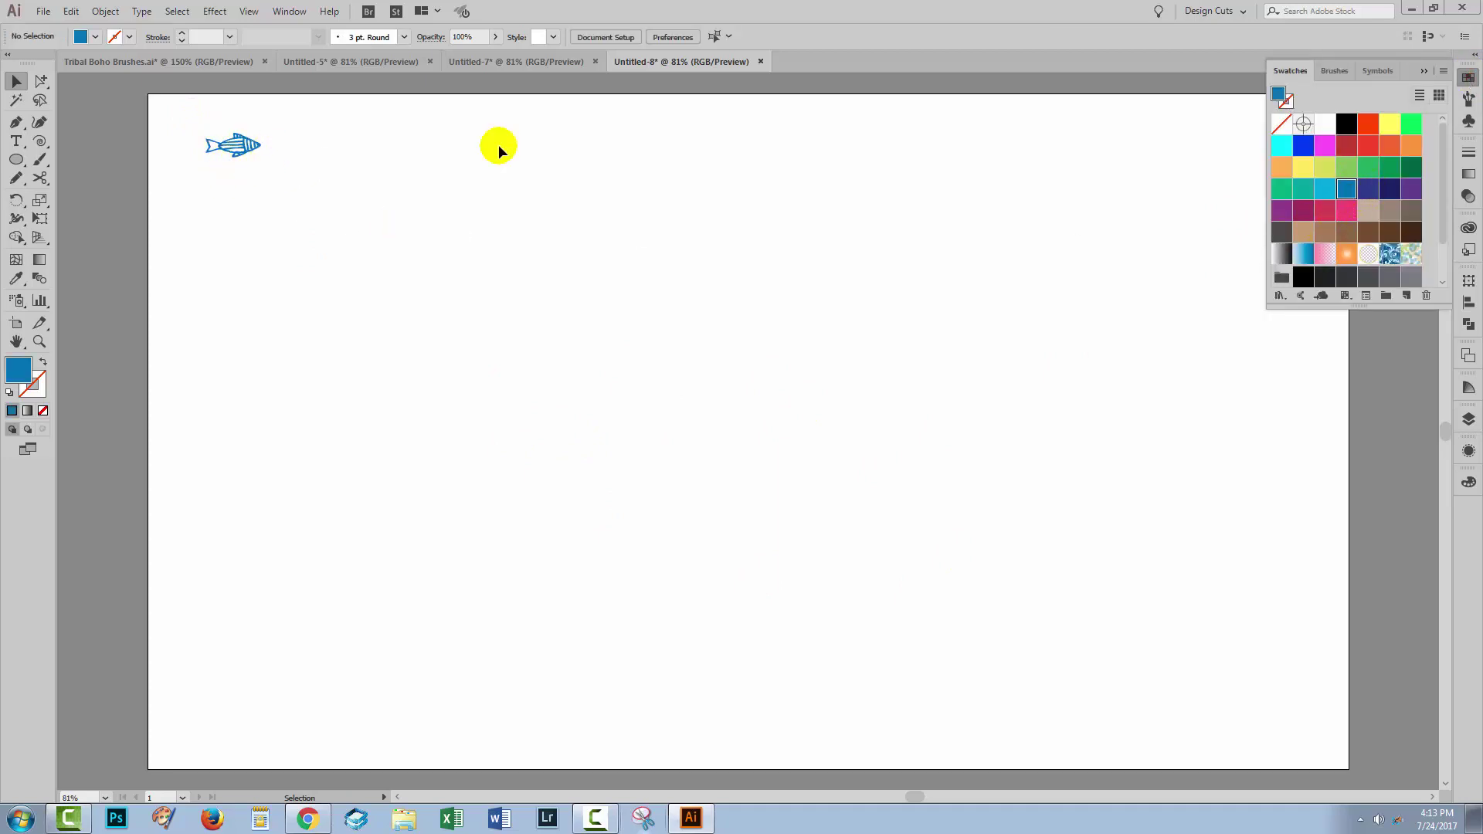
left_click(1424, 71)
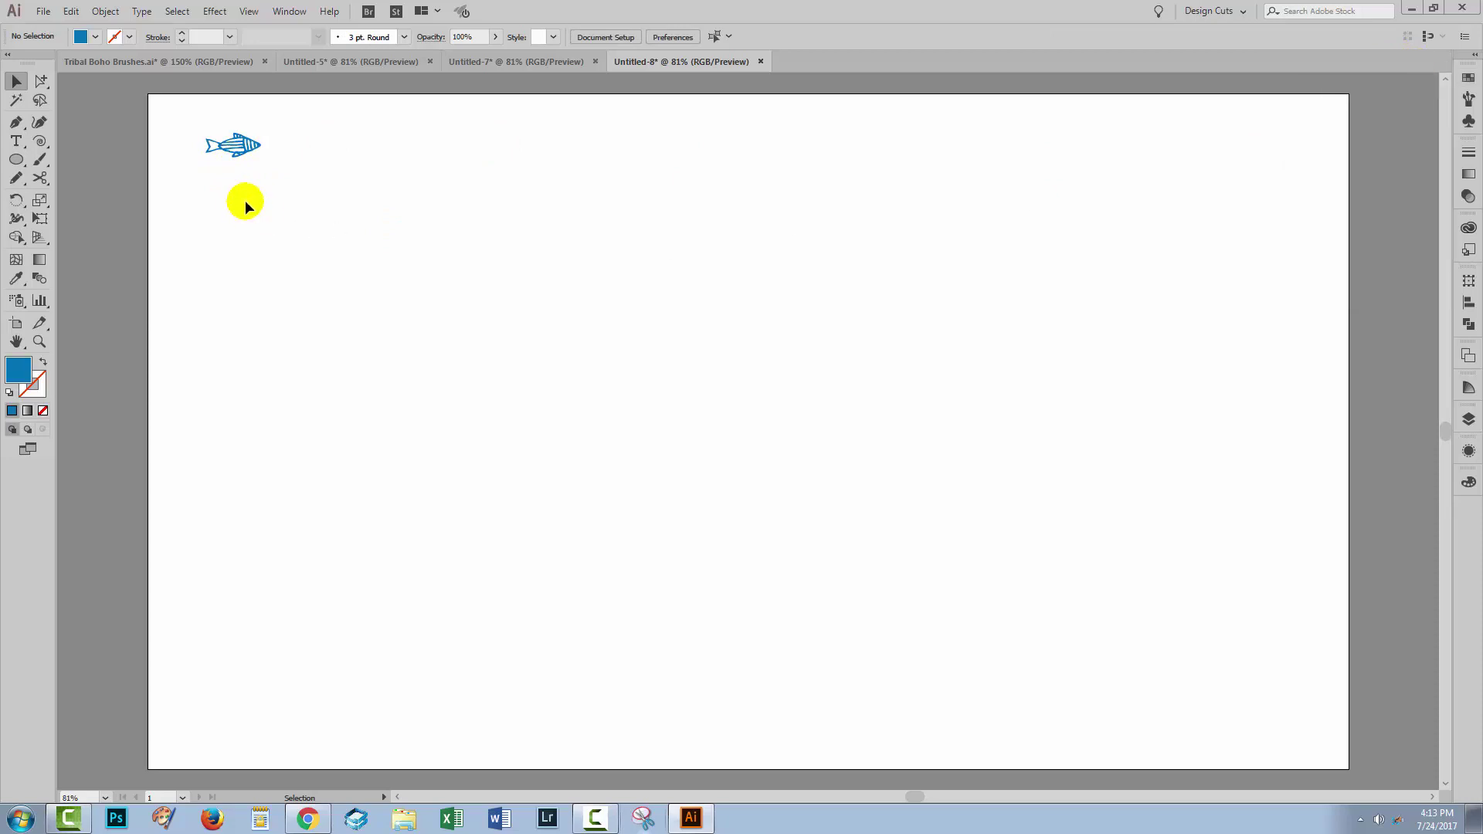
left_click_drag(236, 147, 1275, 142)
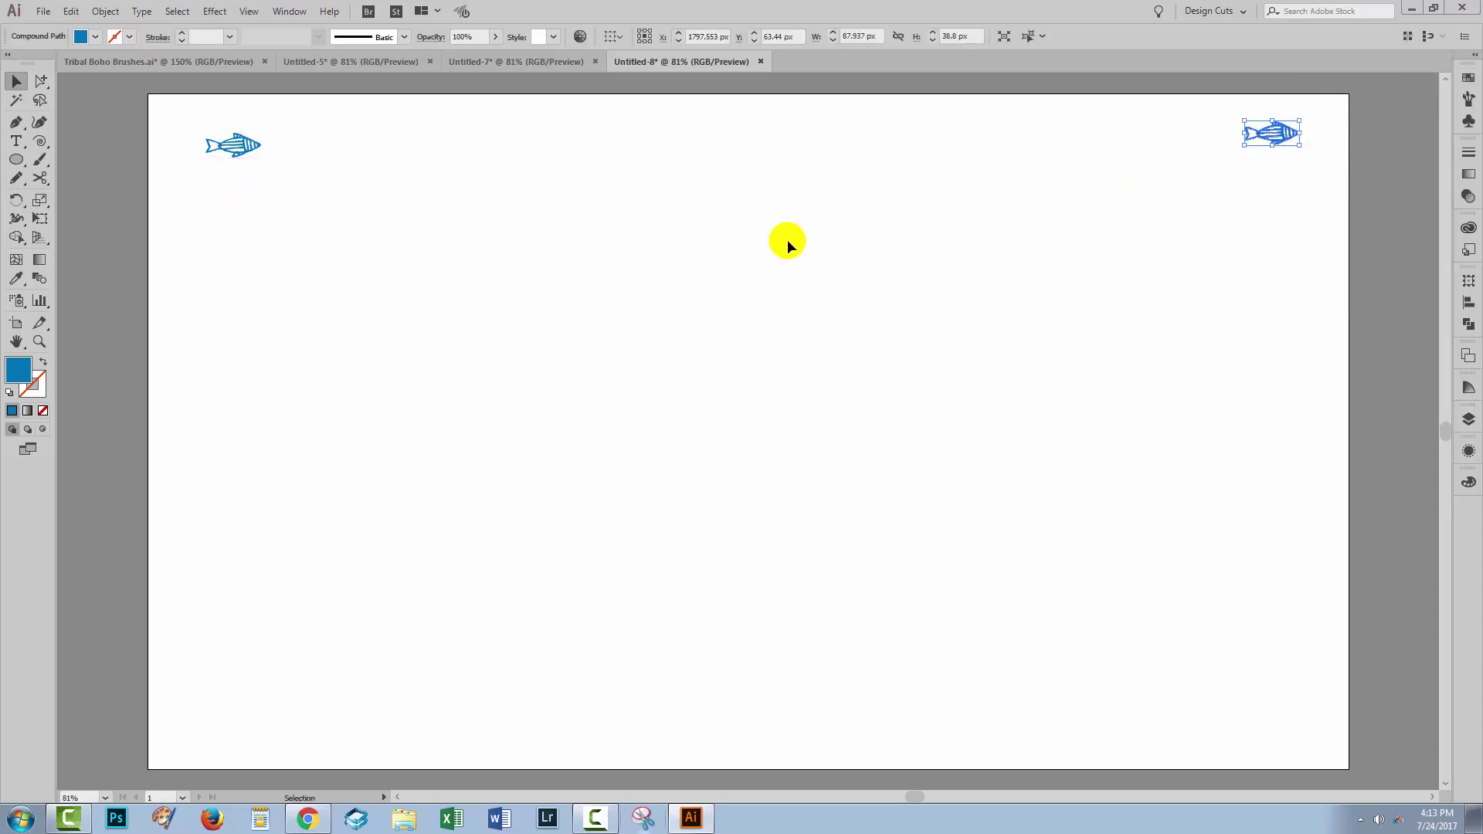
left_click_drag(186, 126, 1320, 184)
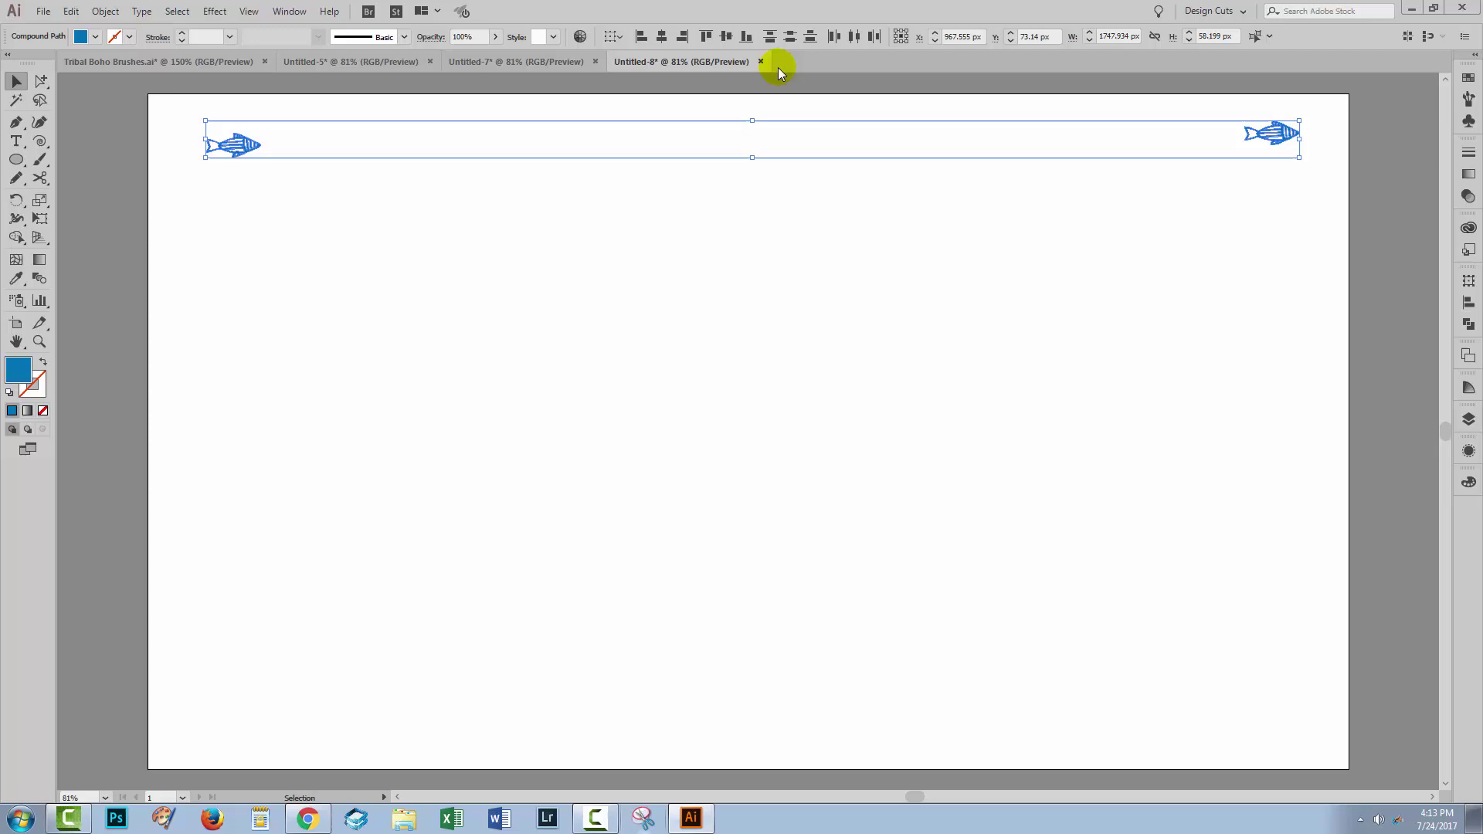
Step: Align the two fish vertically and make a blend between them
left_click(727, 36)
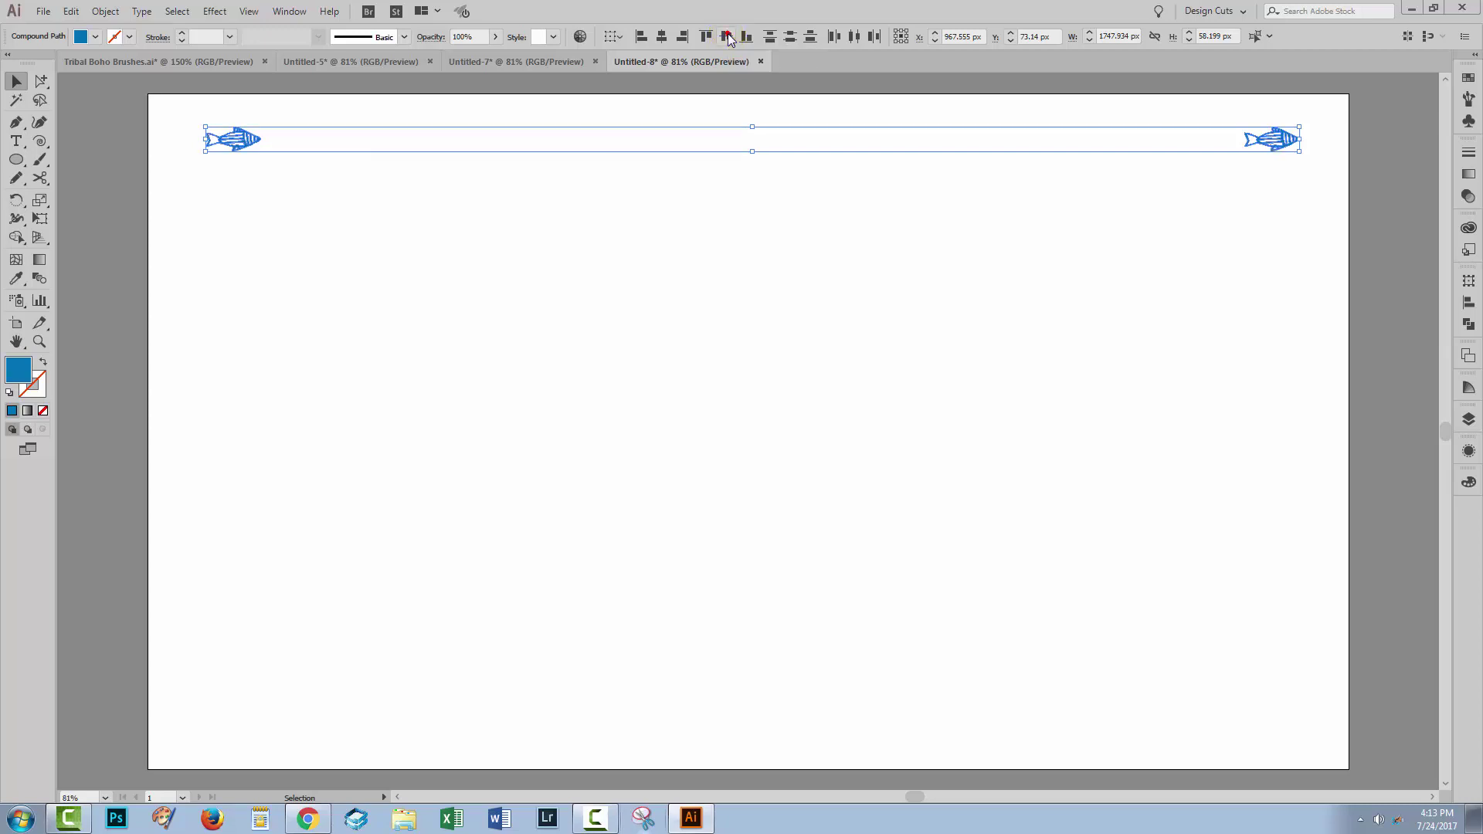
left_click(539, 220)
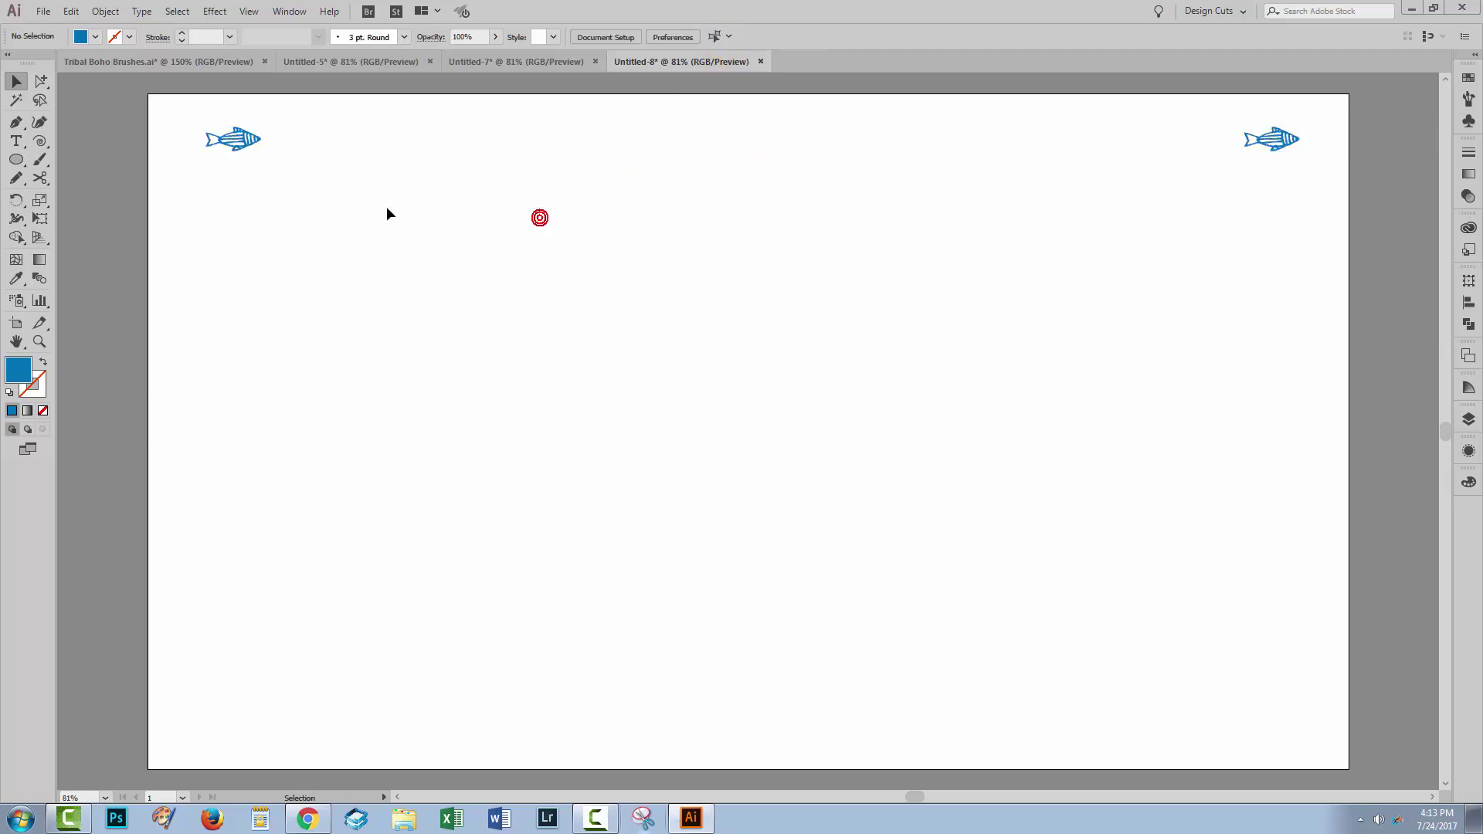
left_click_drag(179, 124, 1112, 175)
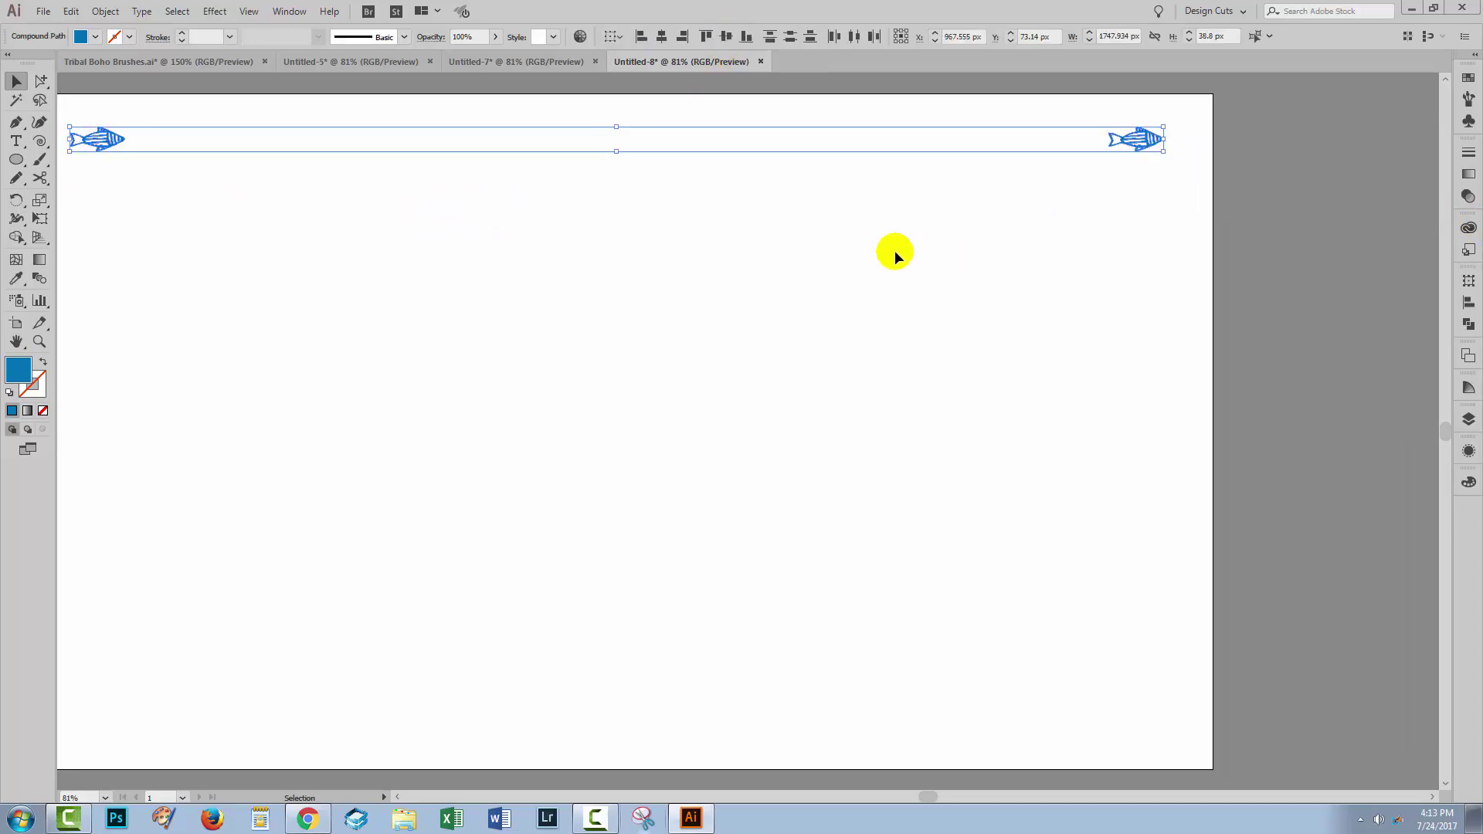
left_click(99, 12)
mouse_move(94, 417)
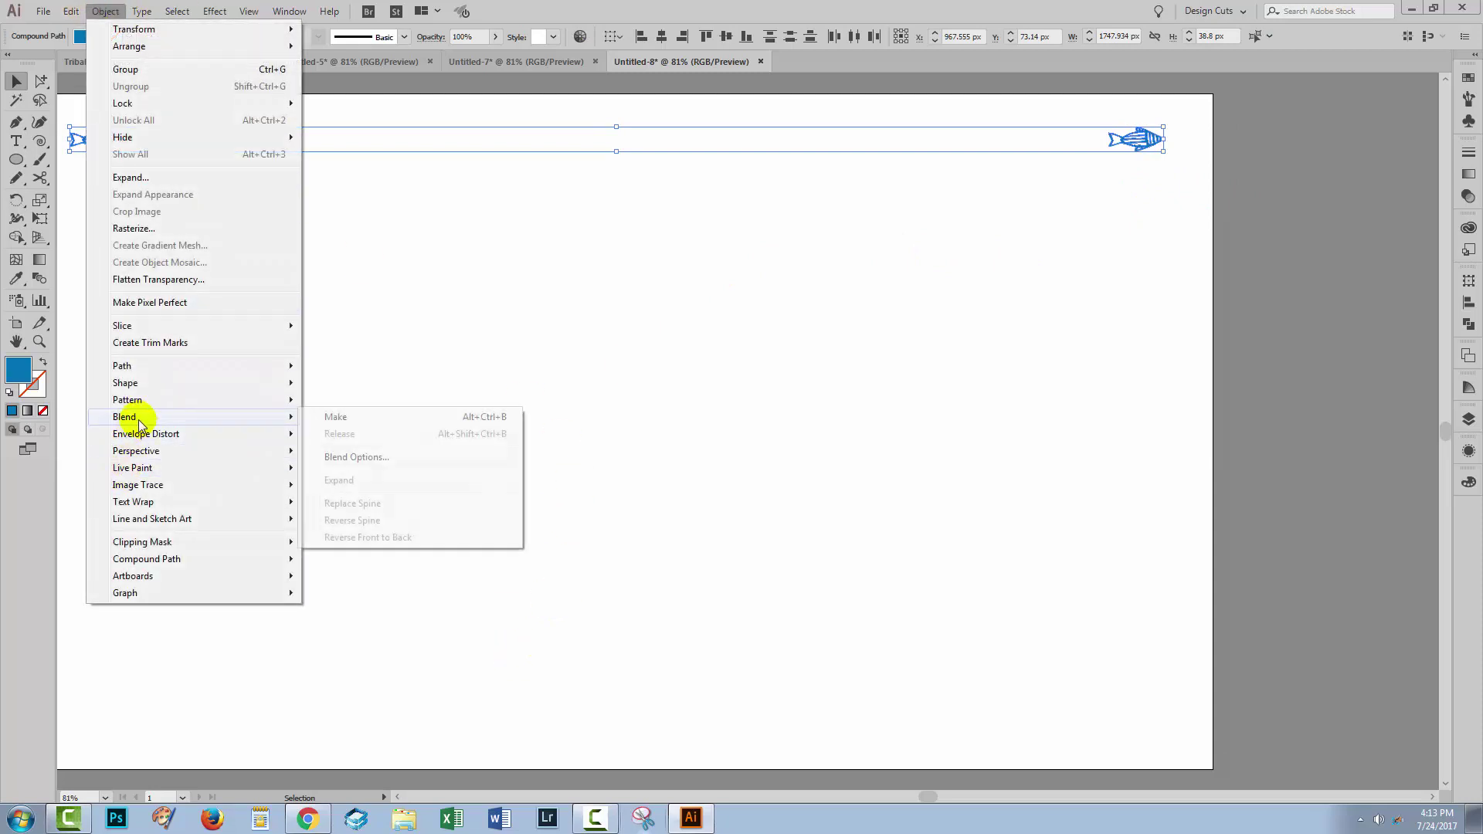
left_click(337, 417)
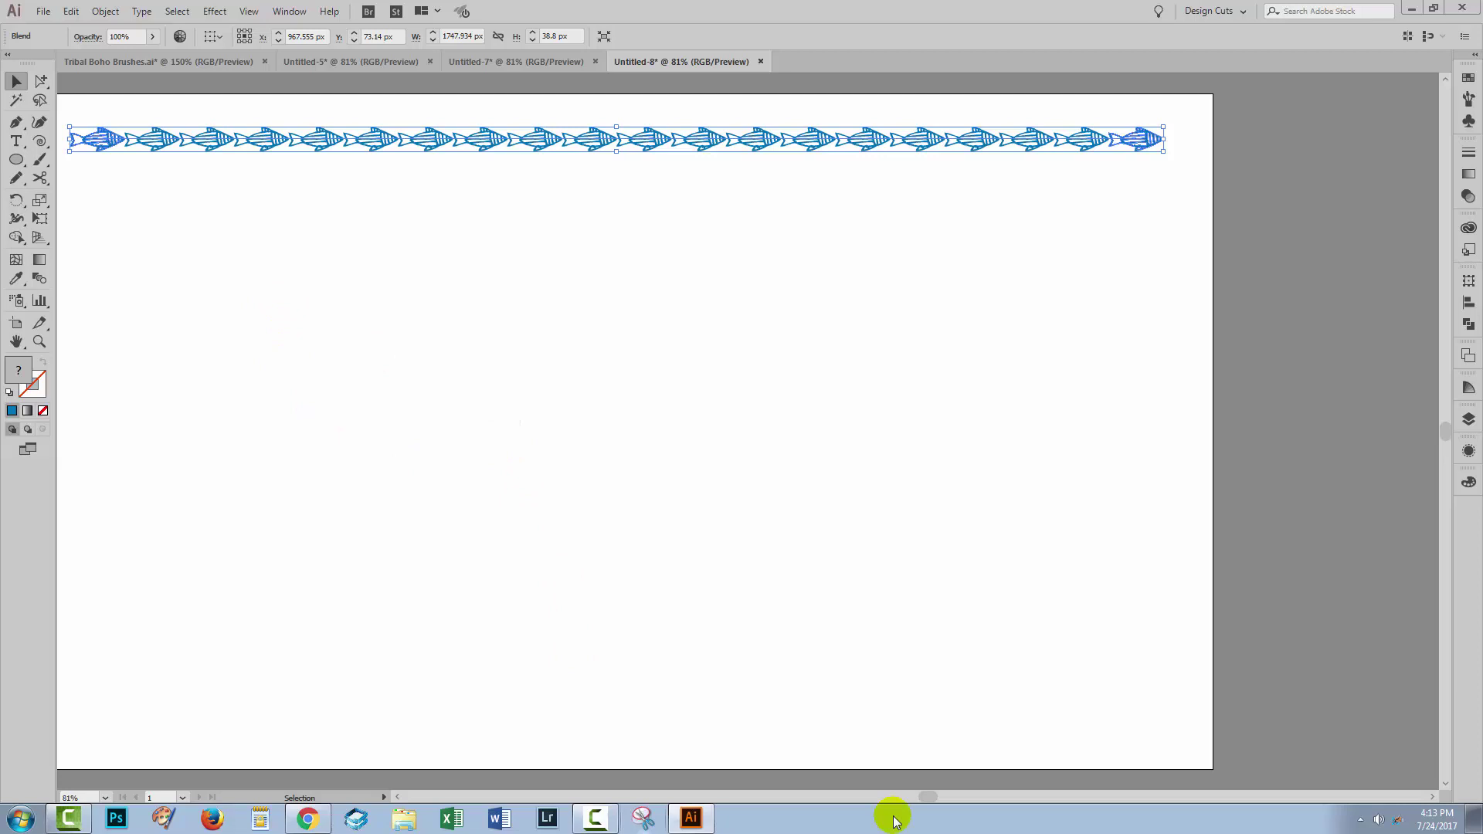
key("ctrl+0")
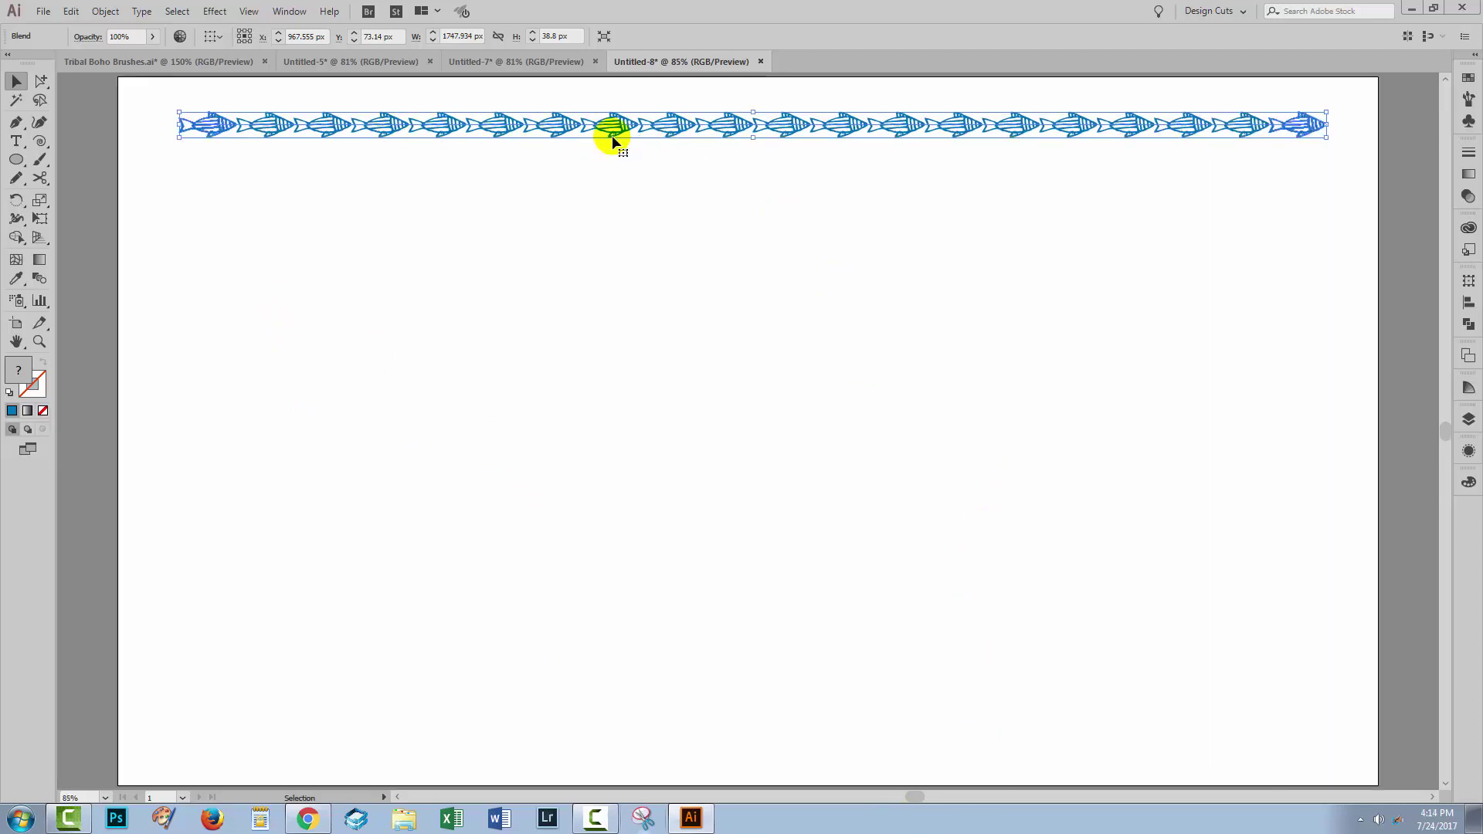
Step: Set the blend spacing to Specified Steps with 17 steps
double_click(39, 278)
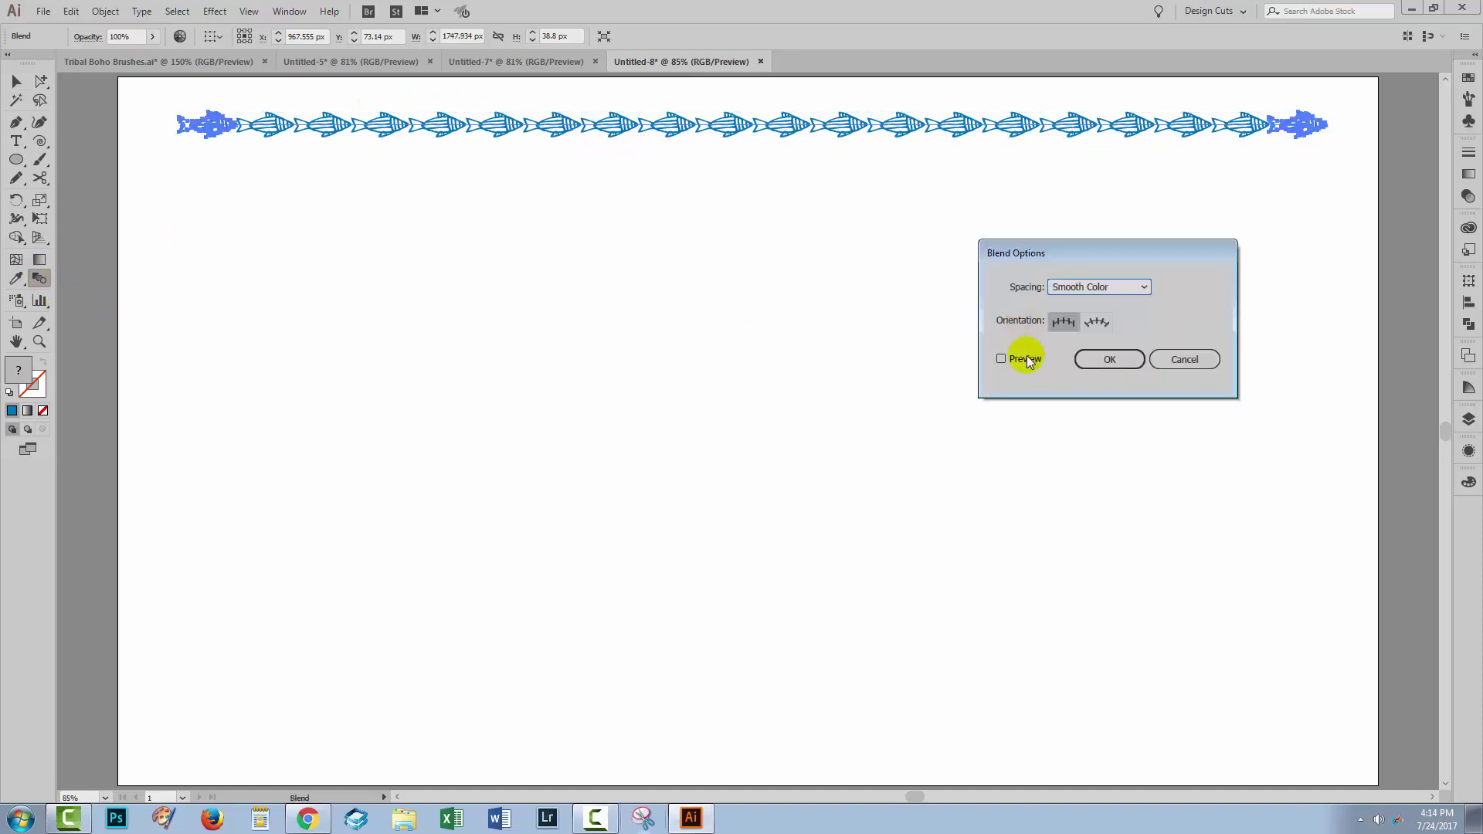
left_click(1116, 288)
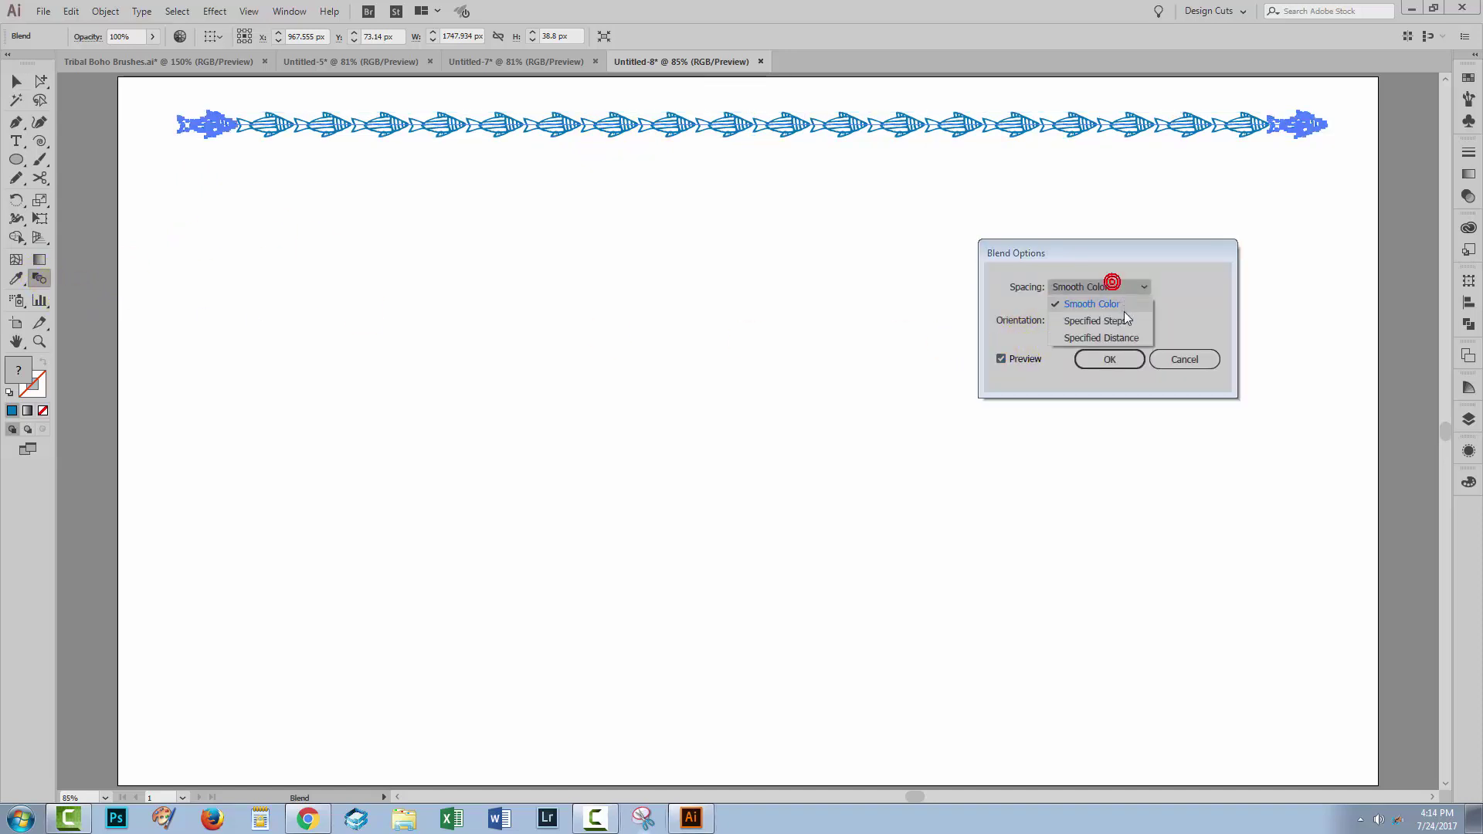
left_click(1124, 312)
key("Up")
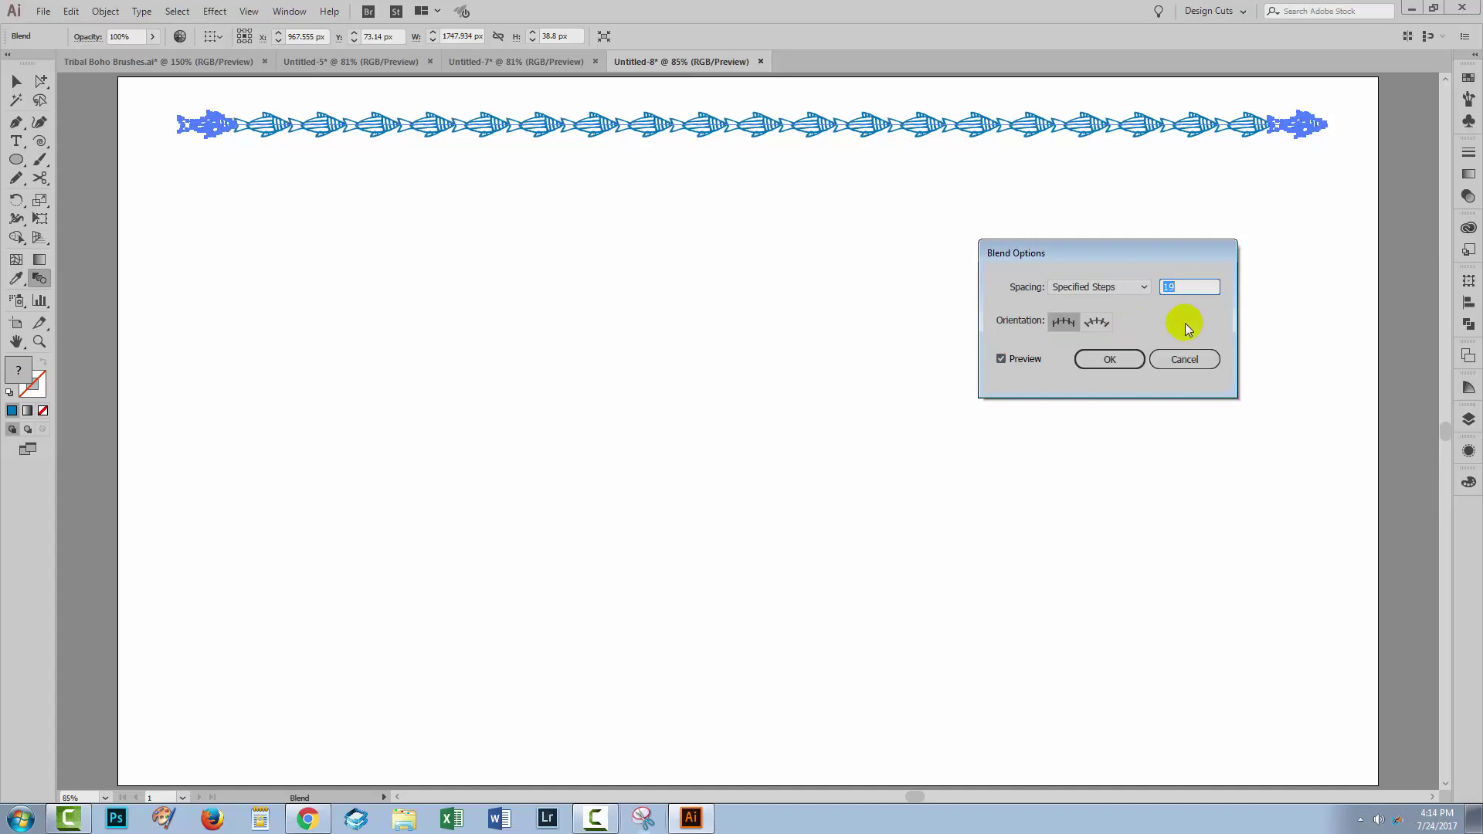
key("Down")
key("Down")
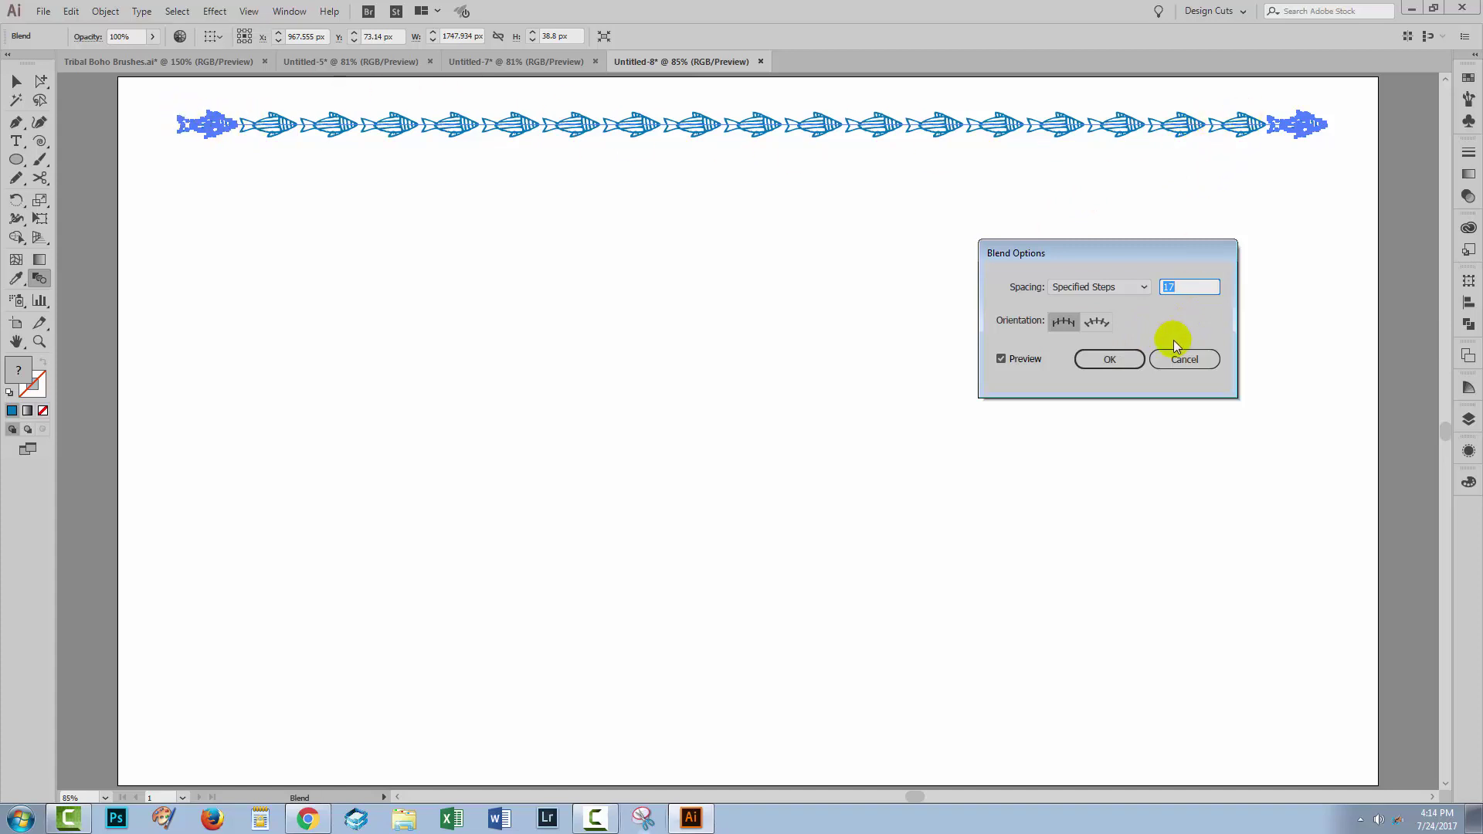
left_click(1110, 359)
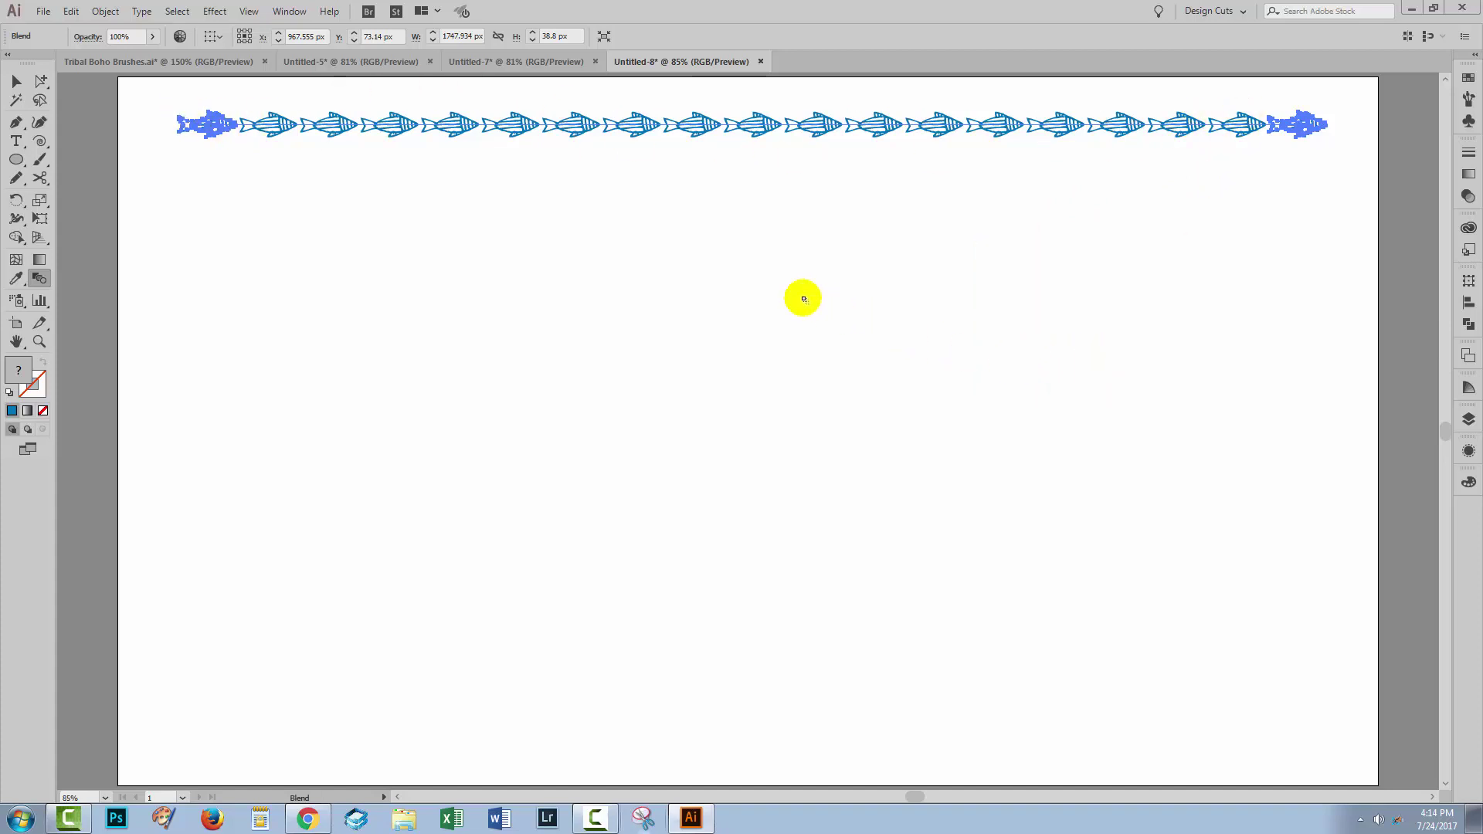
Step: Draw a large circle below the fish row and swap its fill to a stroke outline
left_click(15, 162)
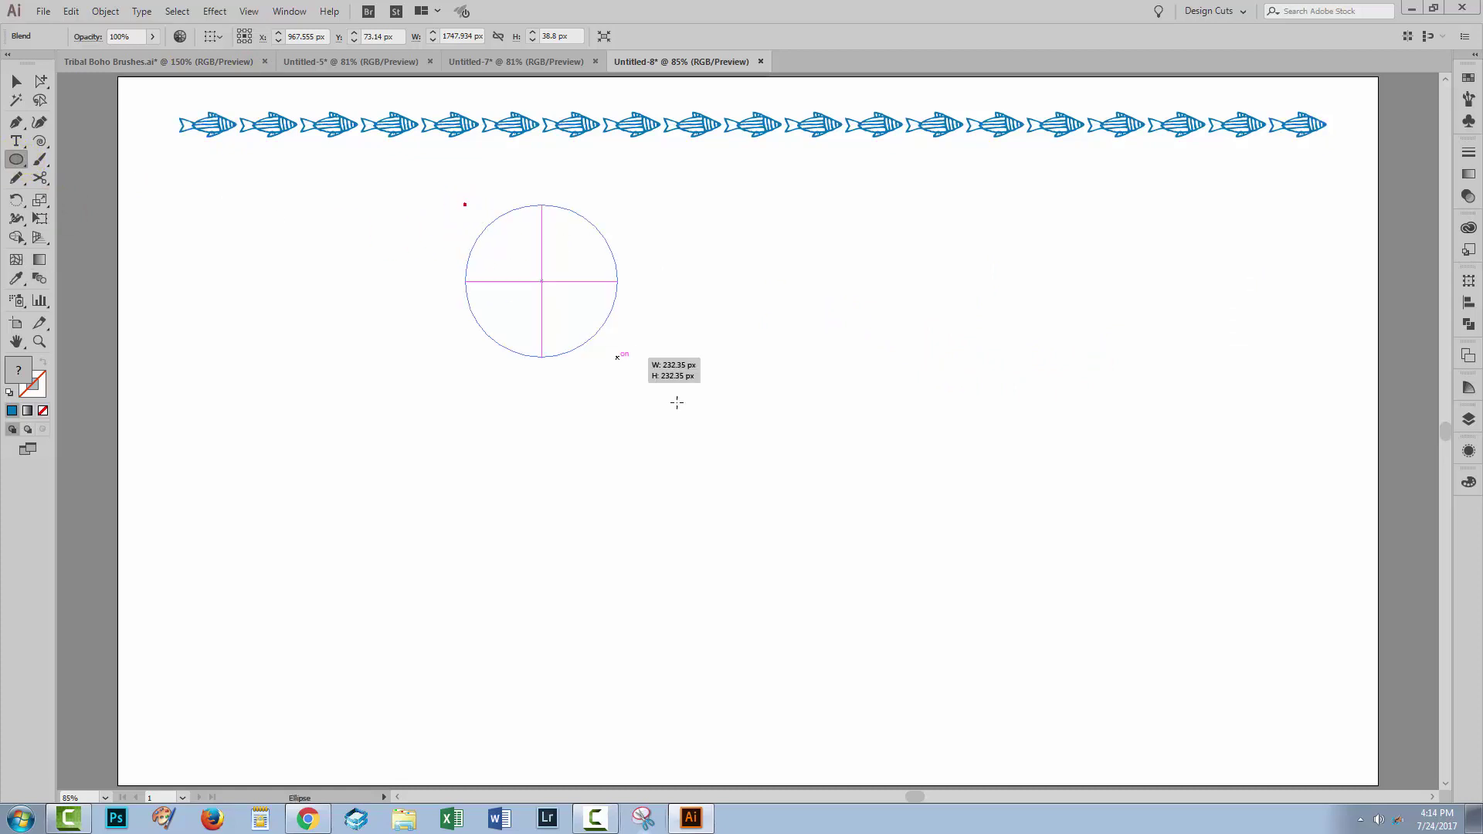
mouse_move(676, 403)
left_mouse_down()
mouse_move(1036, 646)
mouse_move(993, 536)
mouse_move(930, 438)
left_mouse_up()
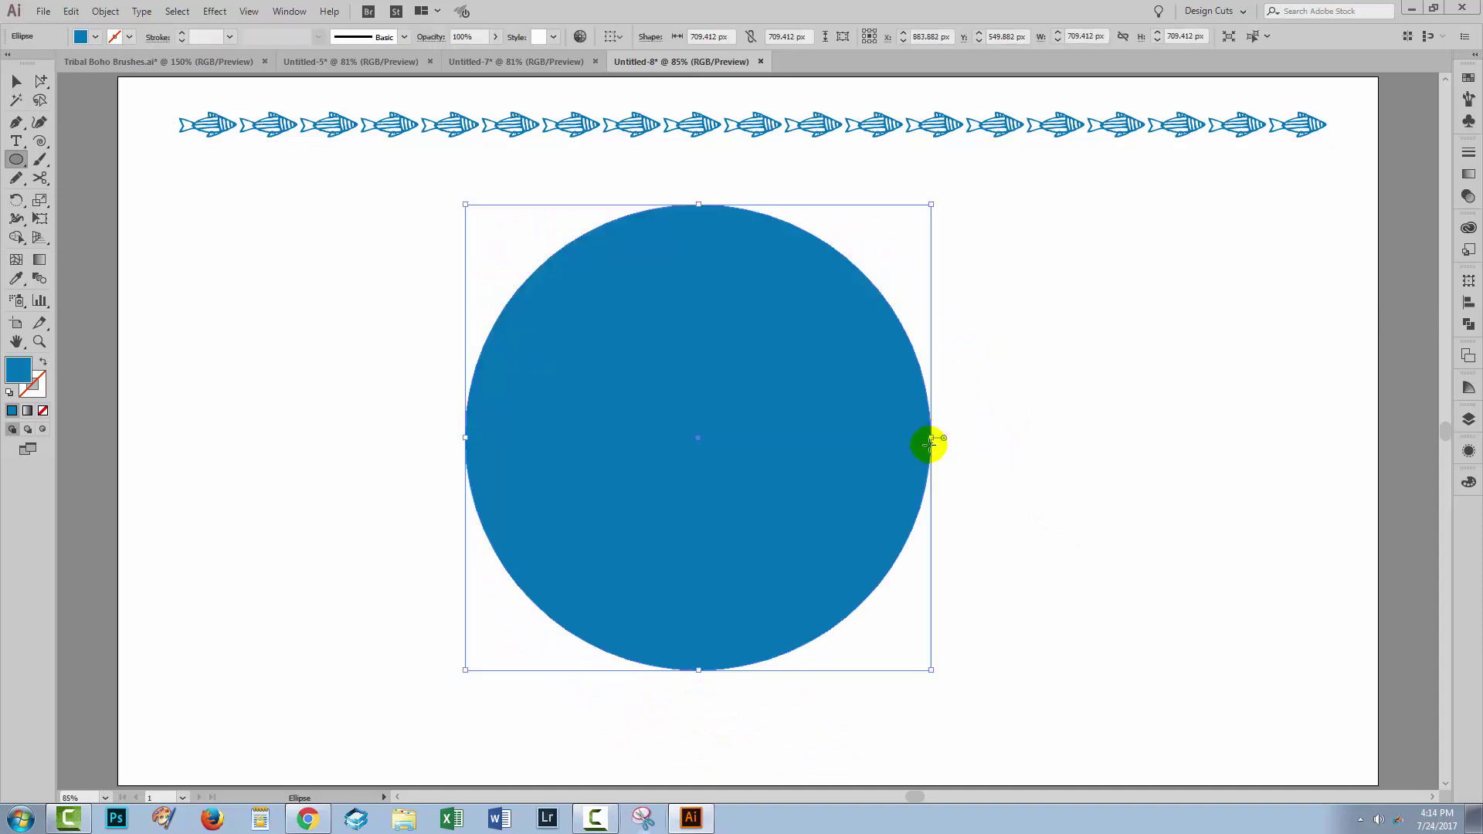
left_click(43, 363)
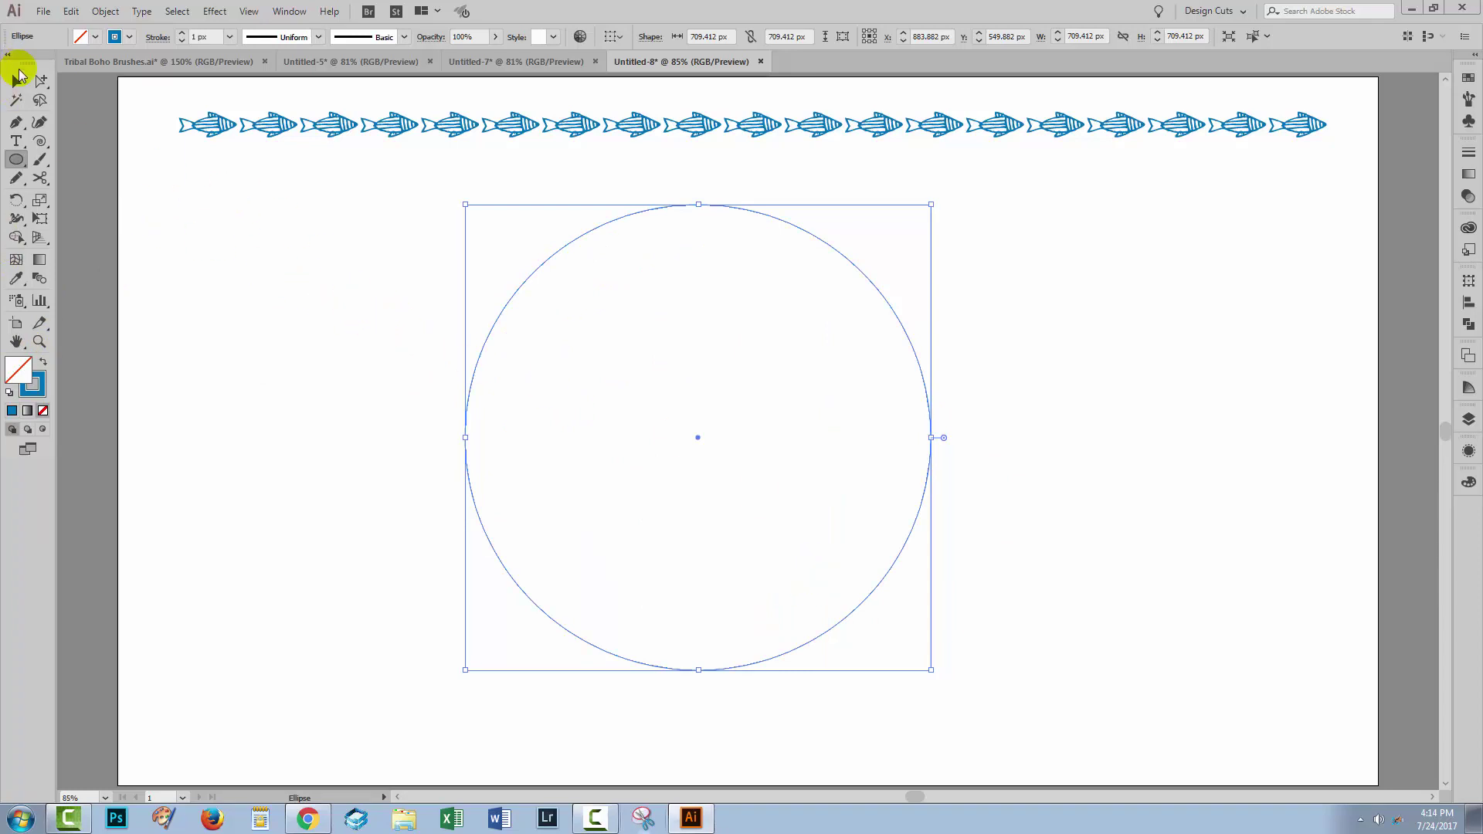
left_click(17, 80)
Step: Replace the fish blend's spine with the circle so the fish wrap around it
left_click_drag(210, 91, 965, 639)
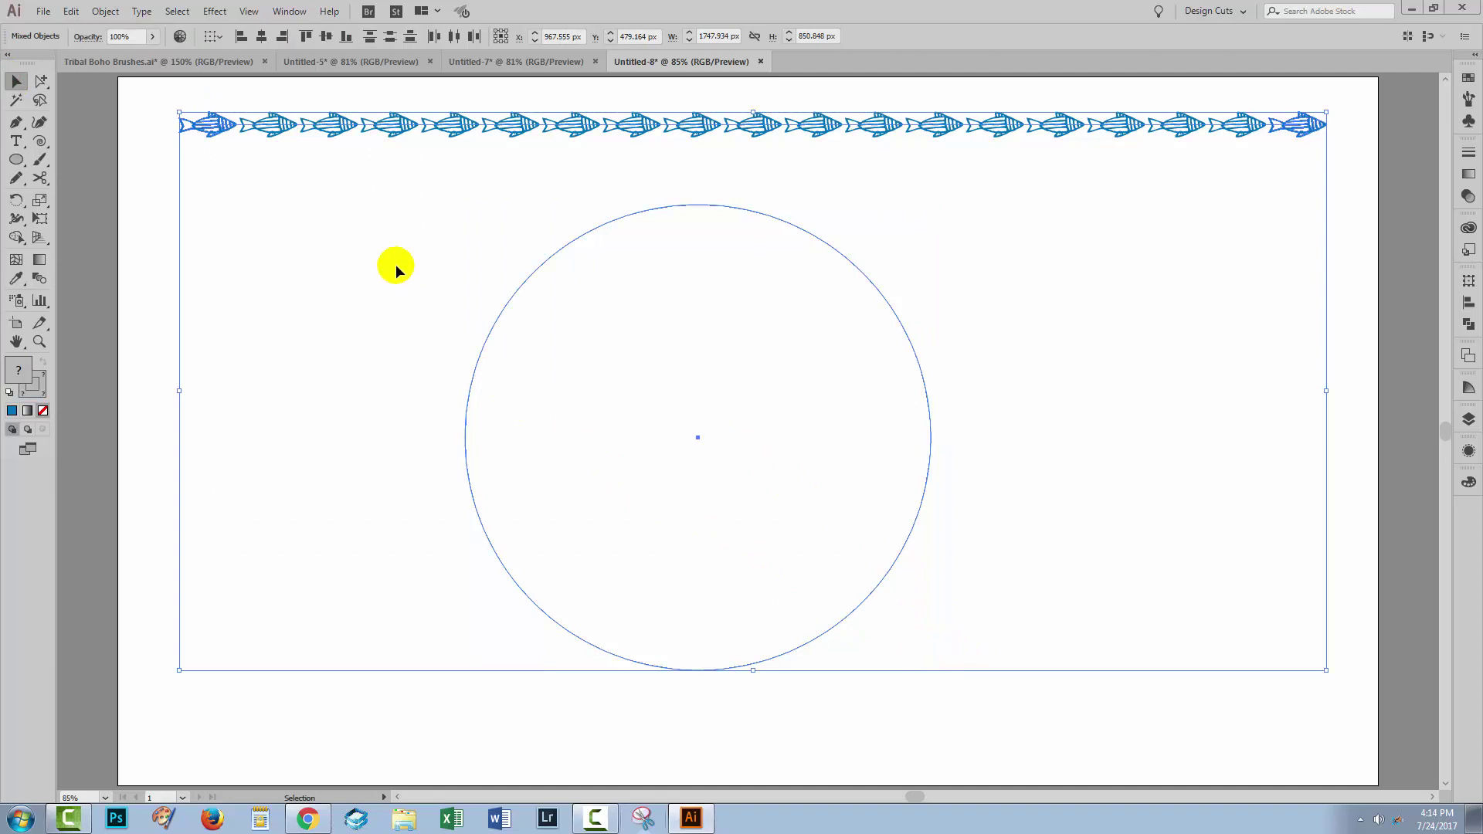
left_click(105, 11)
mouse_move(151, 416)
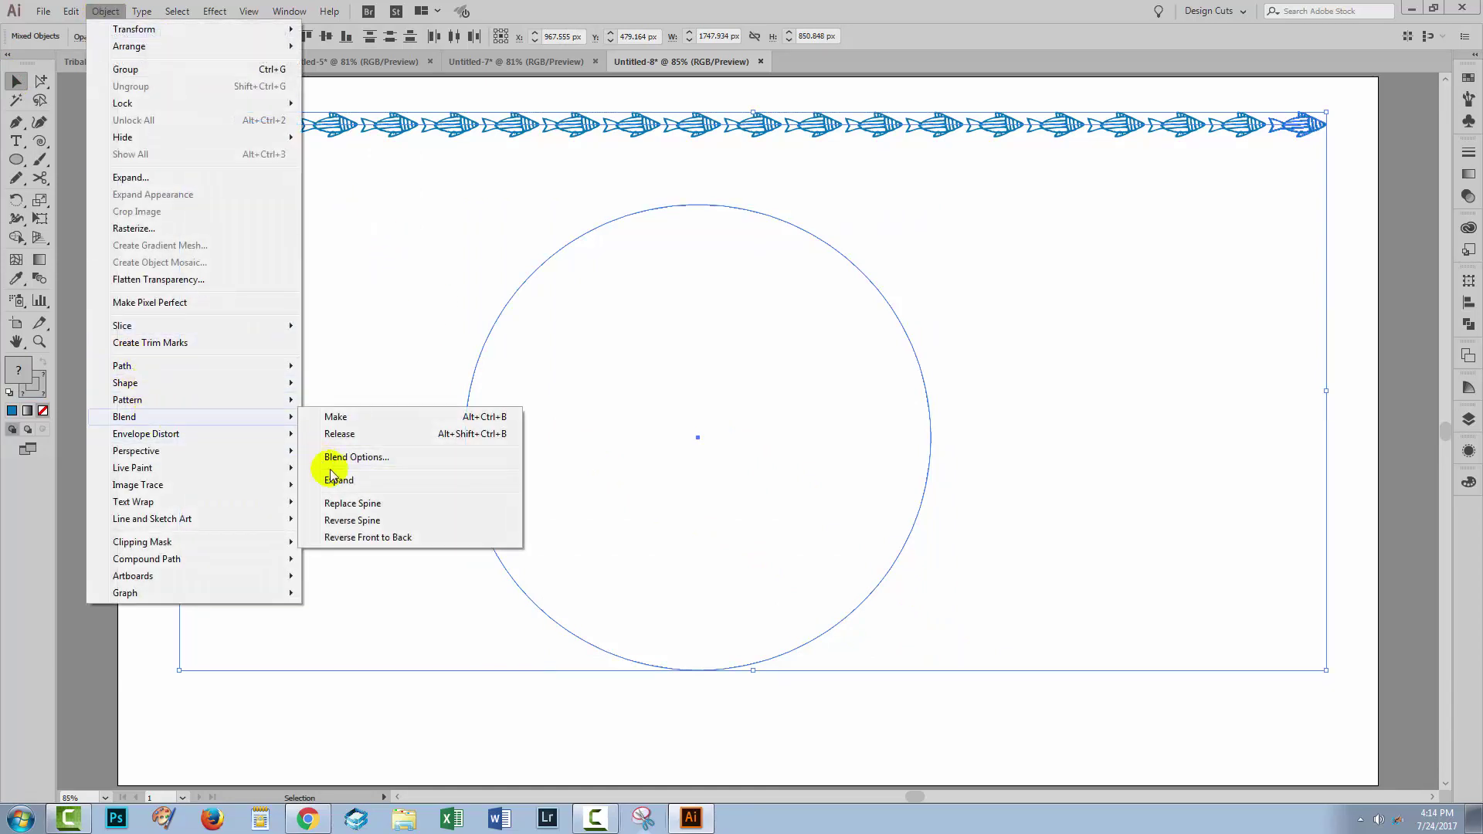
left_click(353, 502)
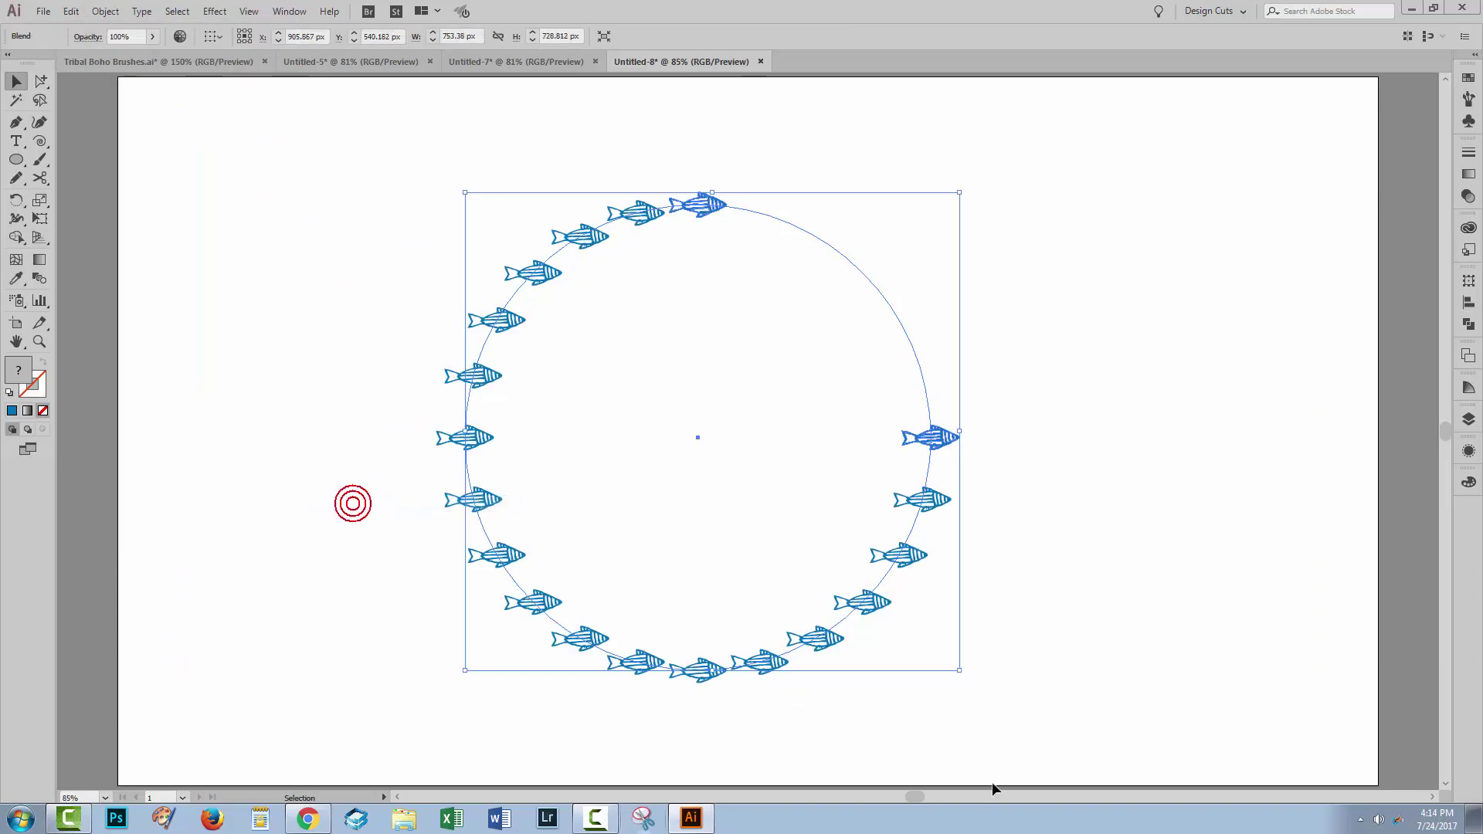
left_click(1092, 748)
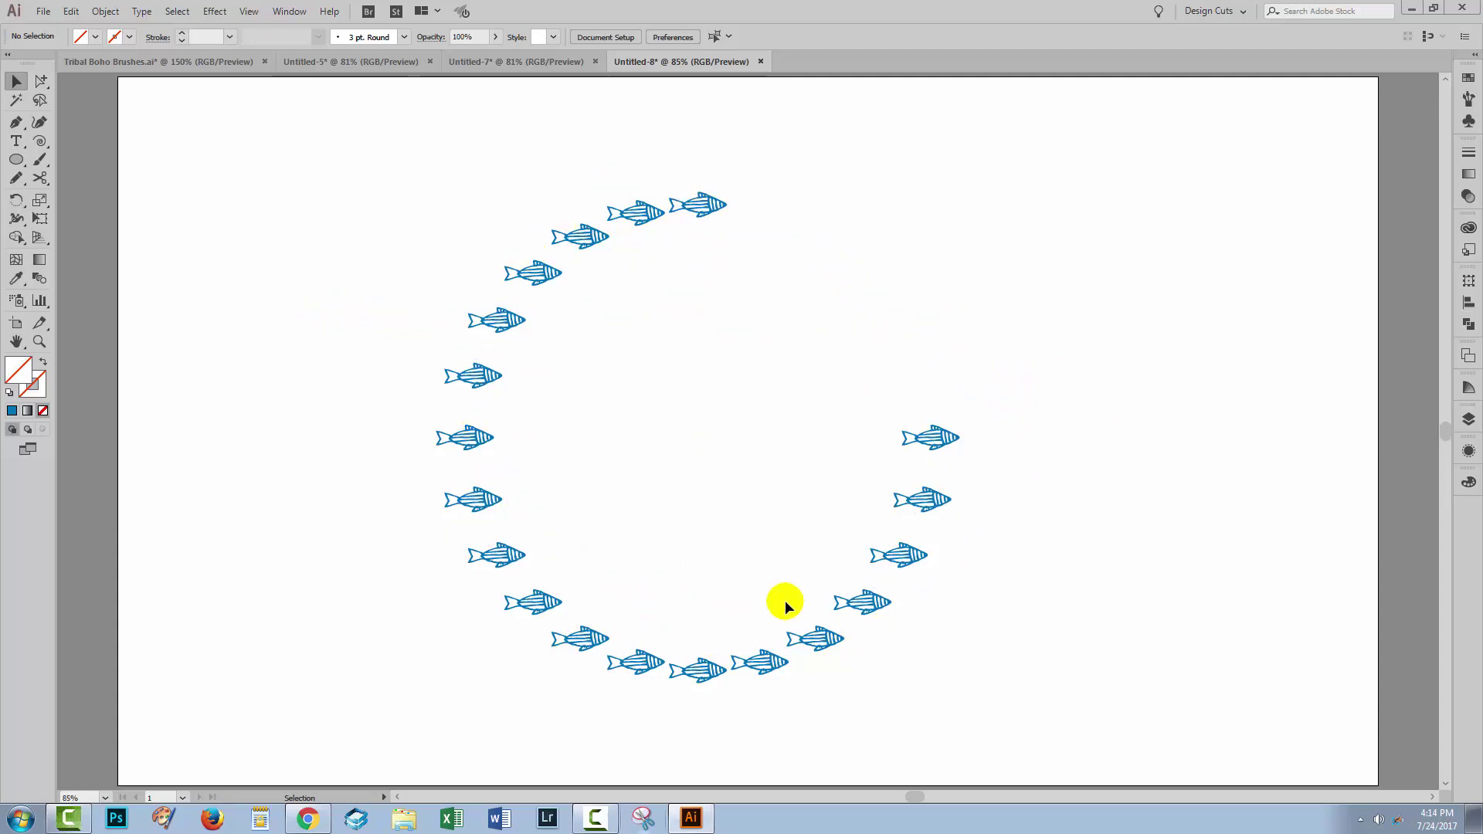
left_click(849, 259)
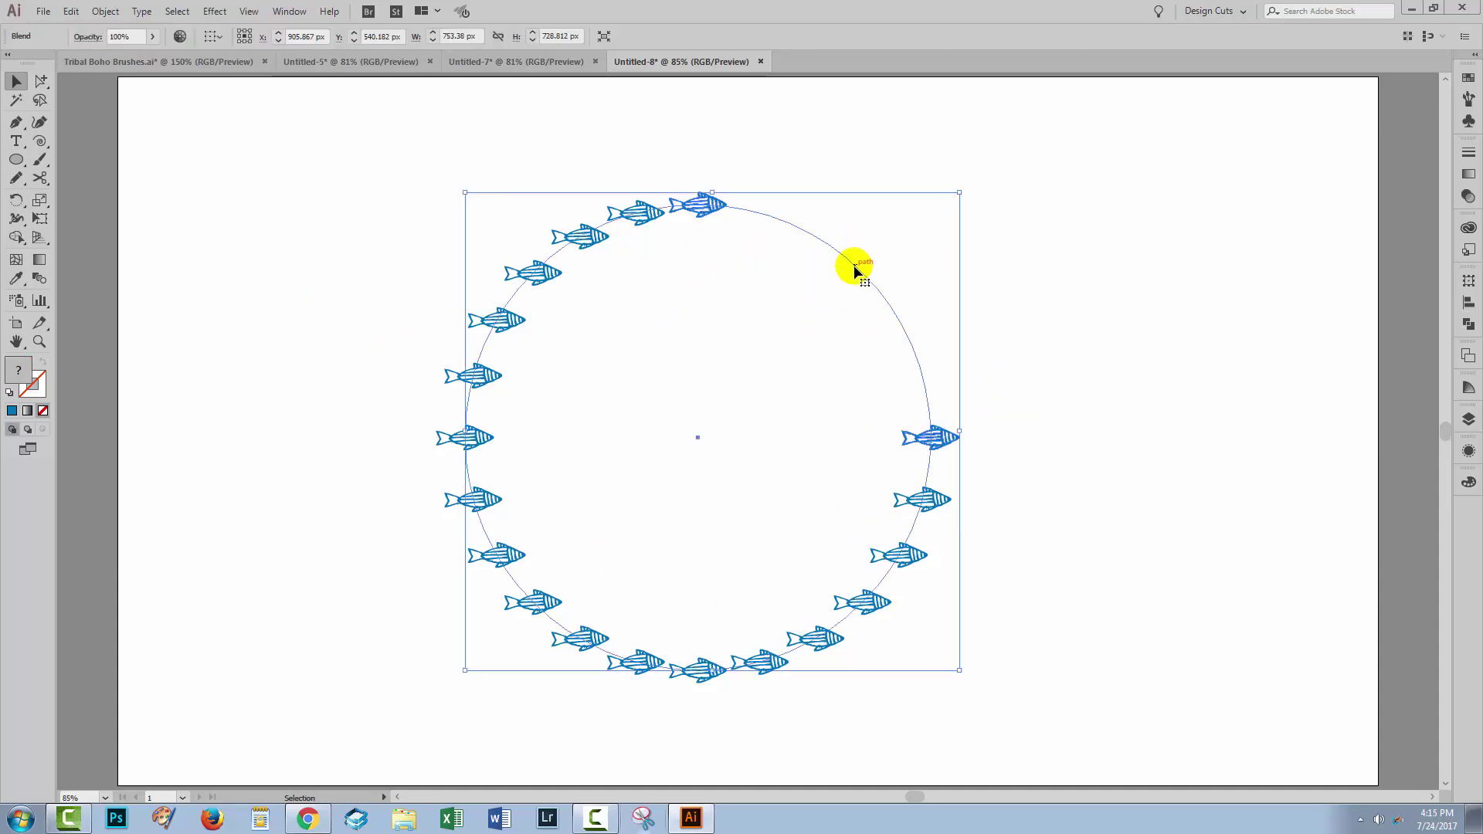
left_click(415, 251)
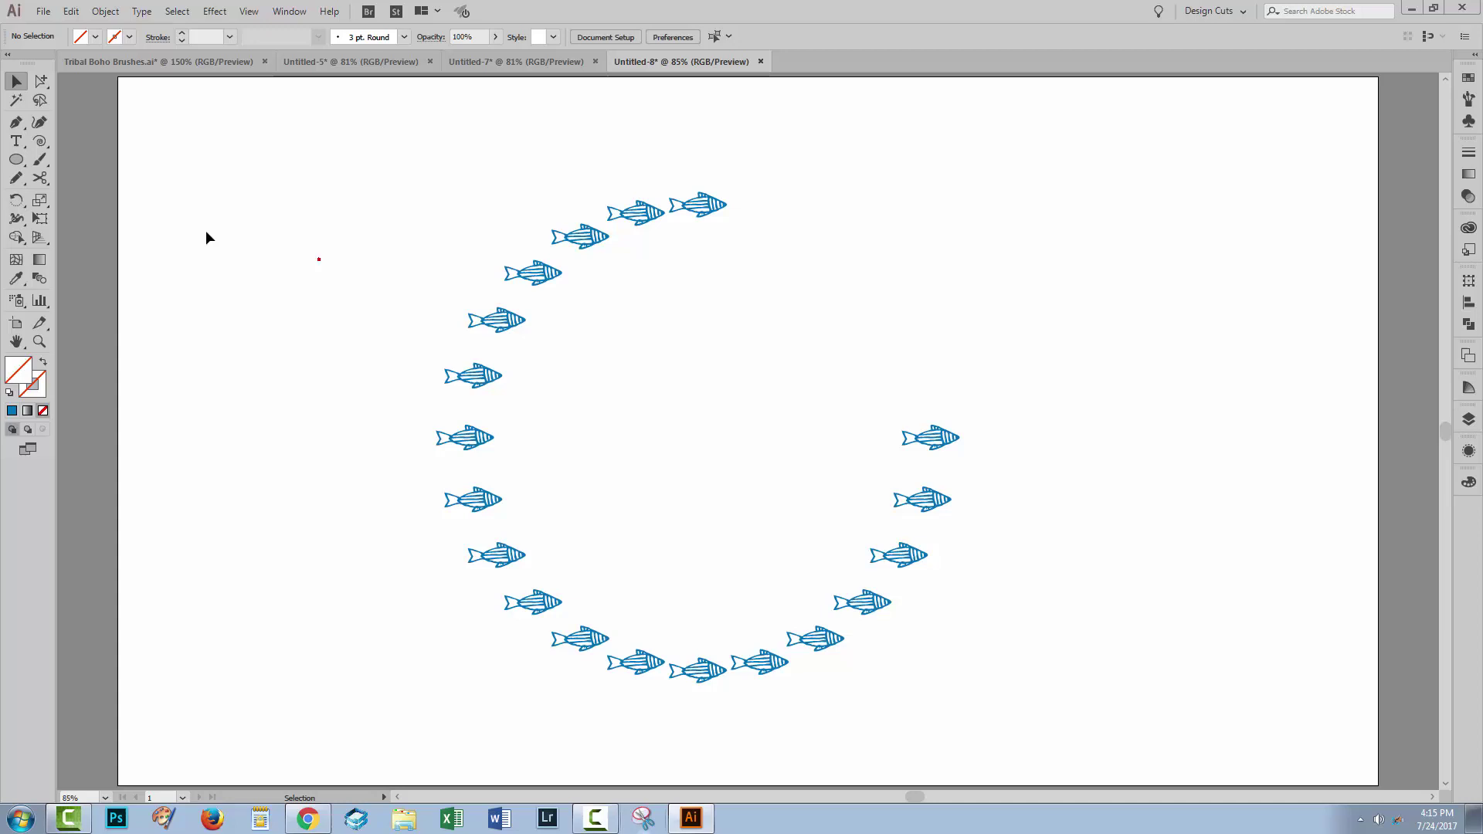
Step: Cut the circle with the Scissors tool at the right-hand fish's anchor point
mouse_move(35, 178)
left_mouse_down()
mouse_move(99, 178)
mouse_move(112, 199)
left_mouse_up()
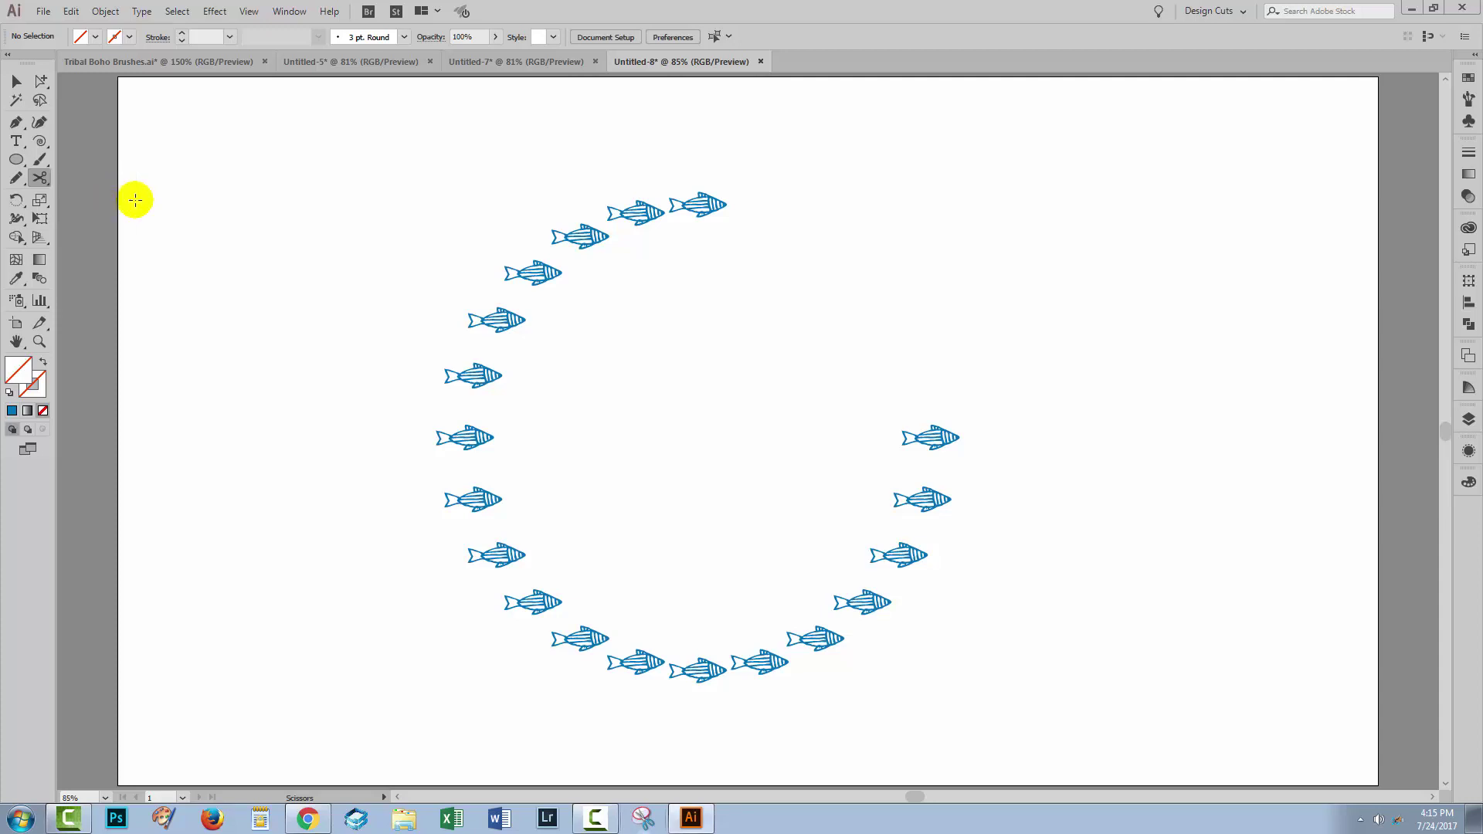
left_click(932, 438)
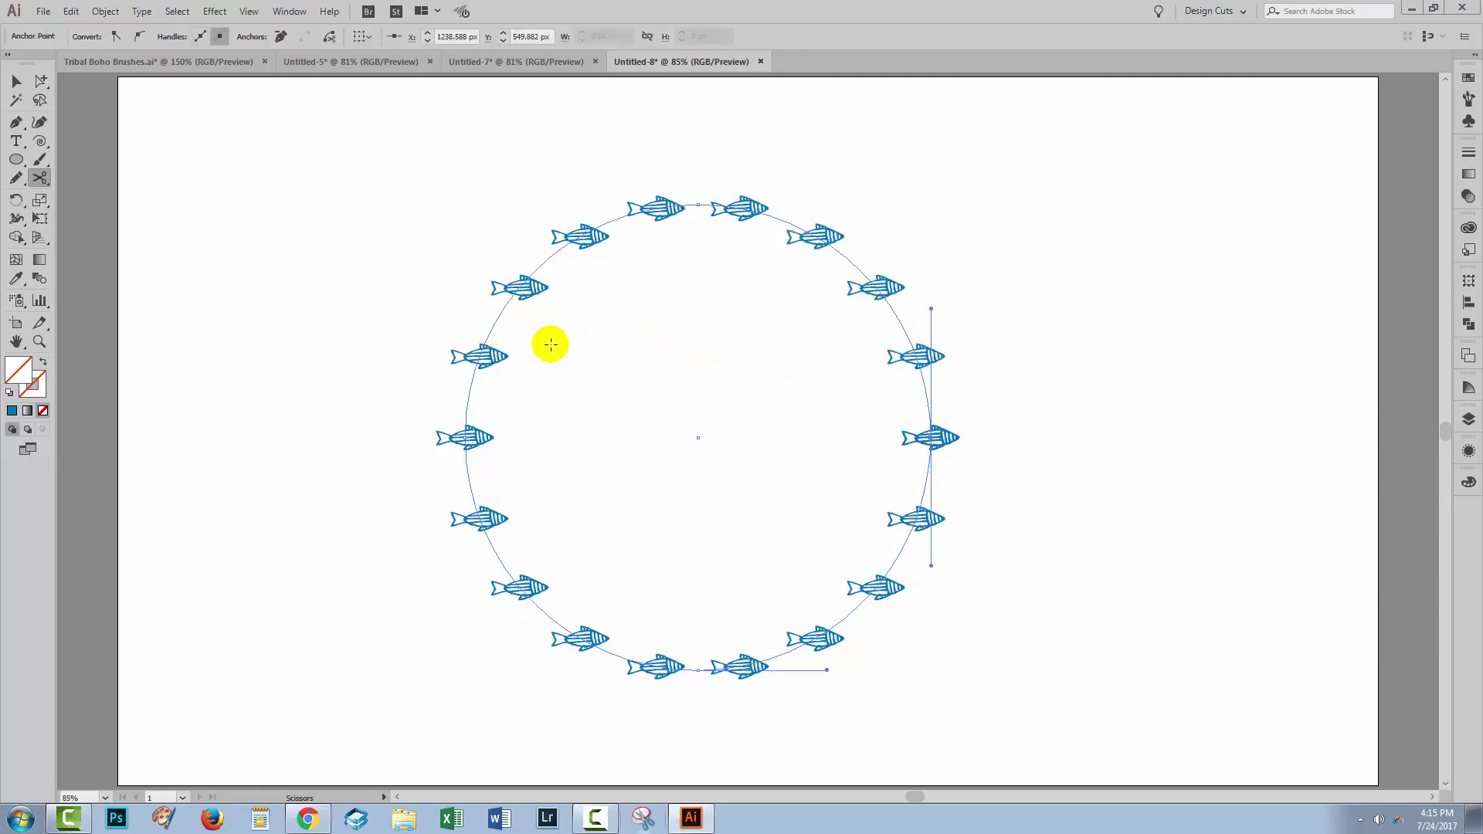
left_click(15, 84)
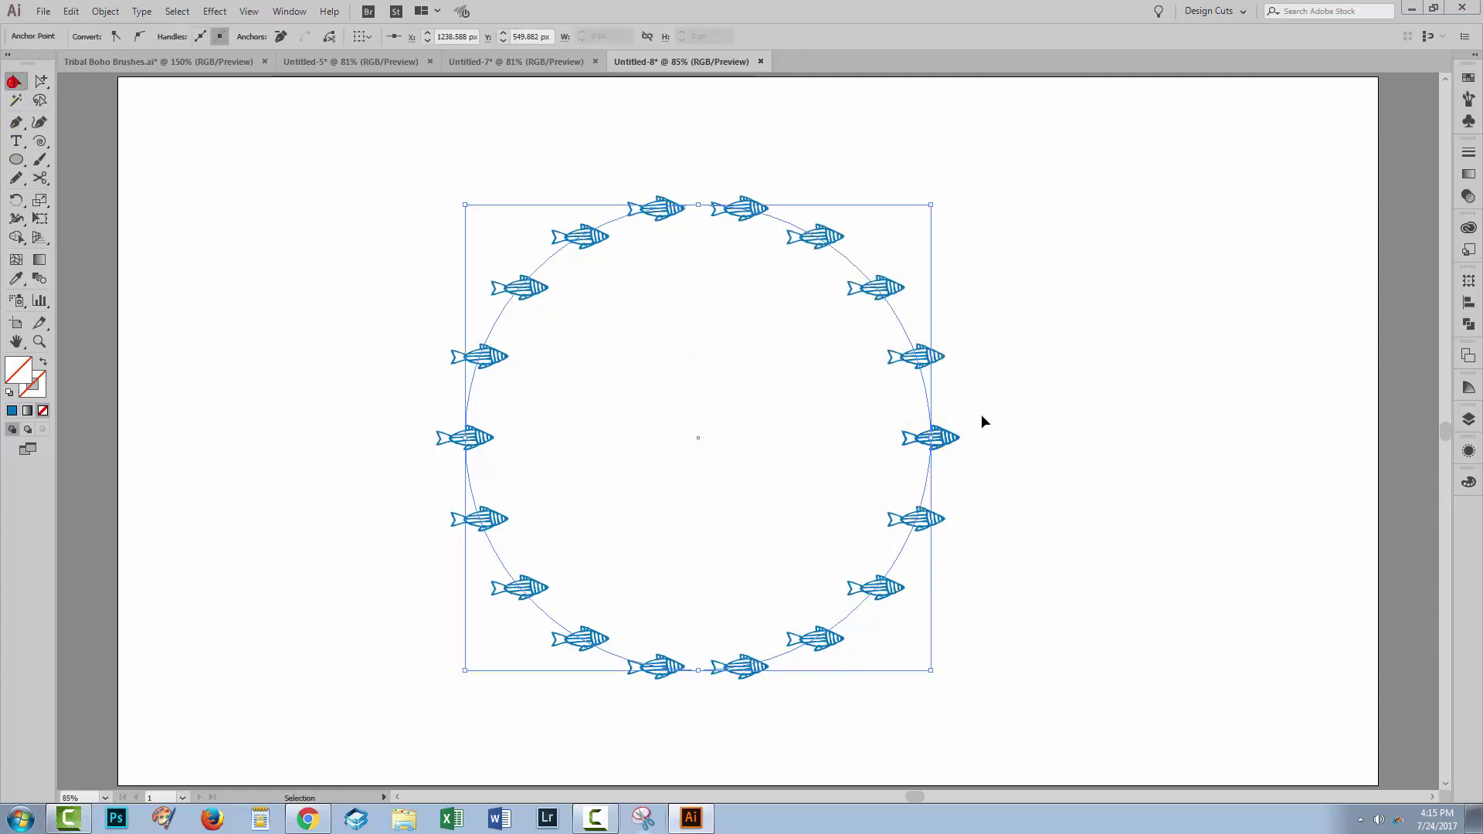
left_click(1036, 421)
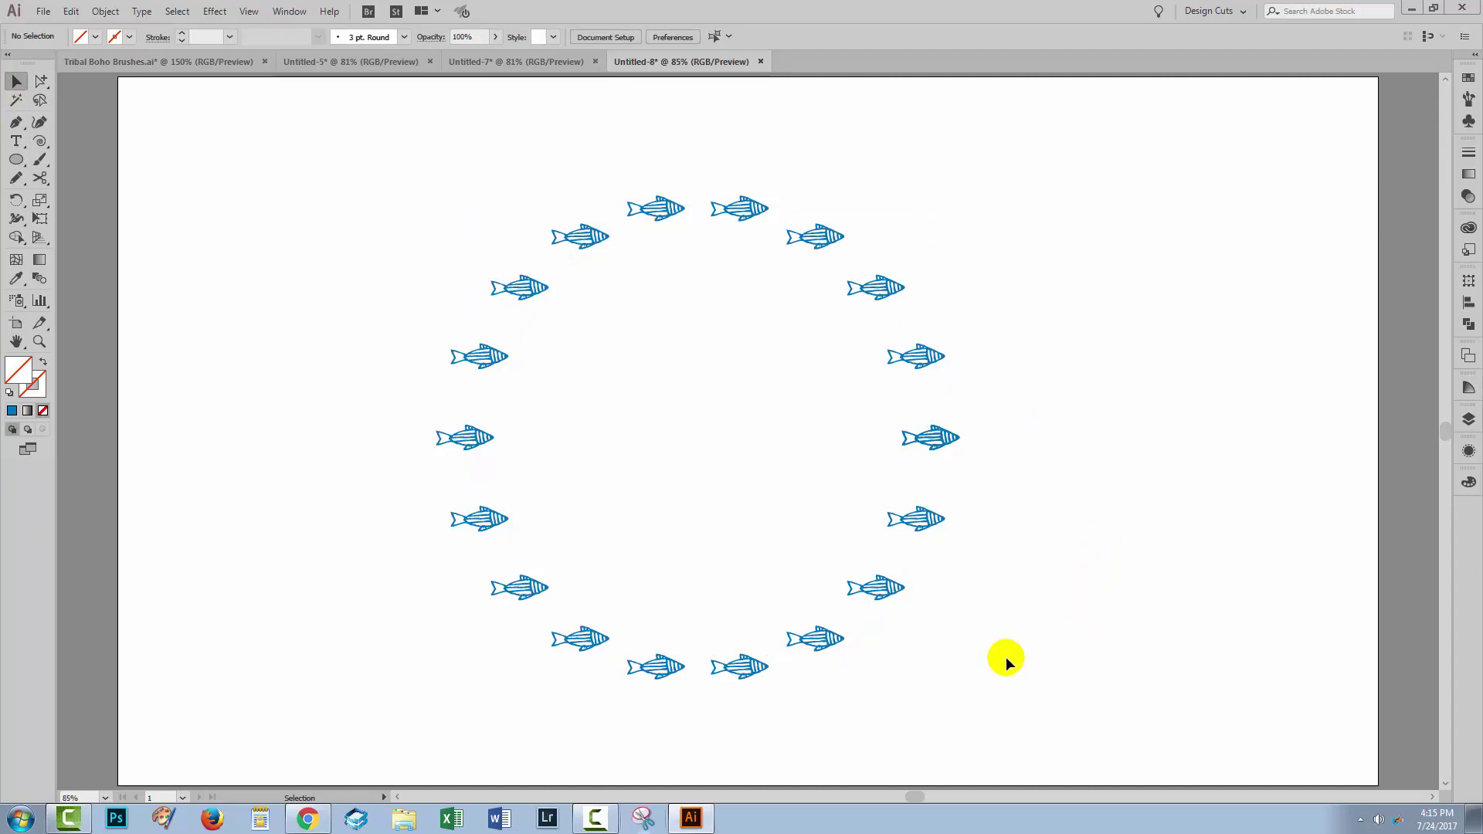
left_click_drag(924, 670, 322, 196)
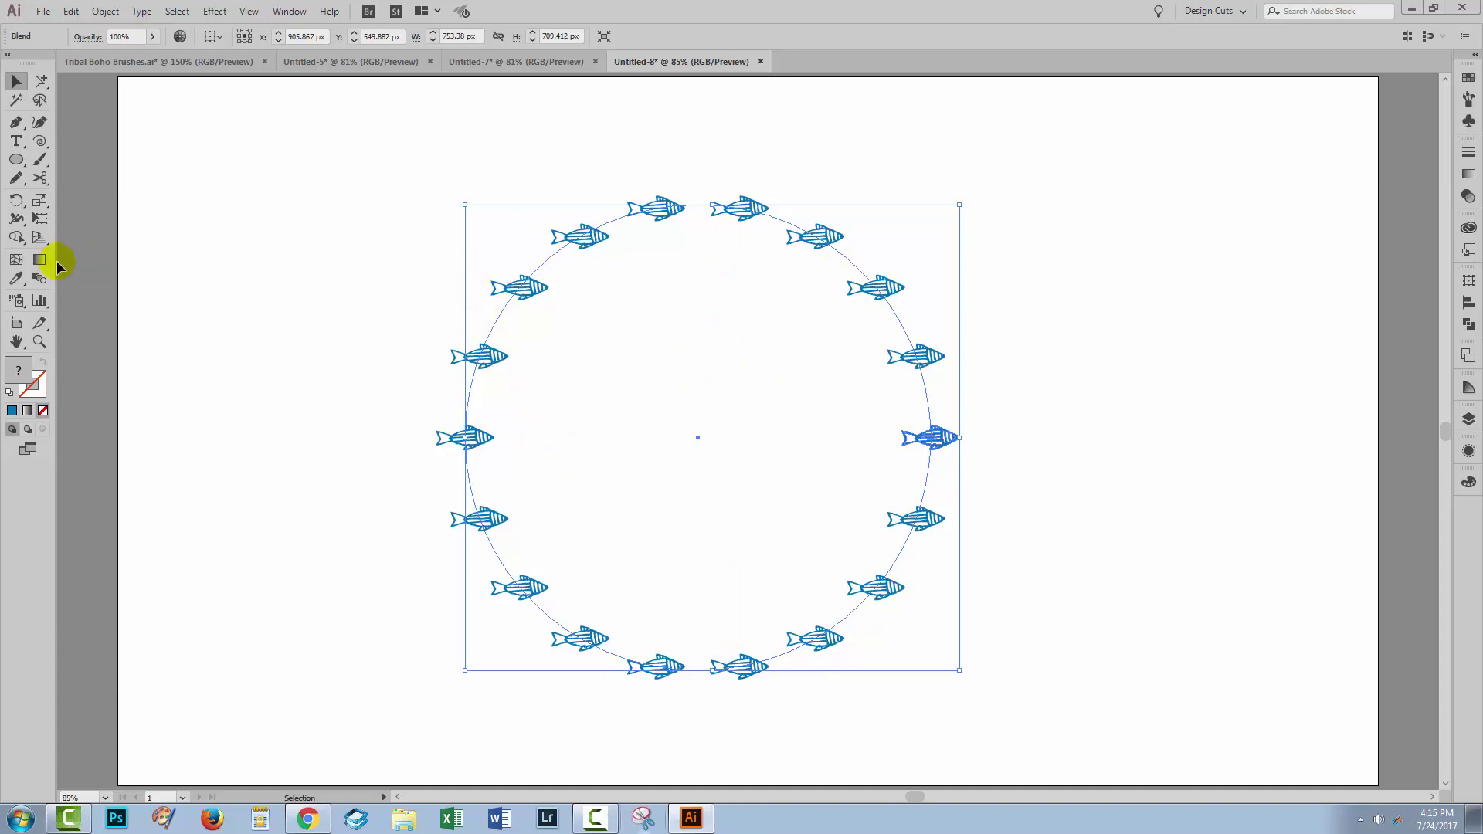
Step: Set the fish ring blend's orientation to Align to Path, previewing the change, then deselect
left_click(39, 278)
double_click(40, 279)
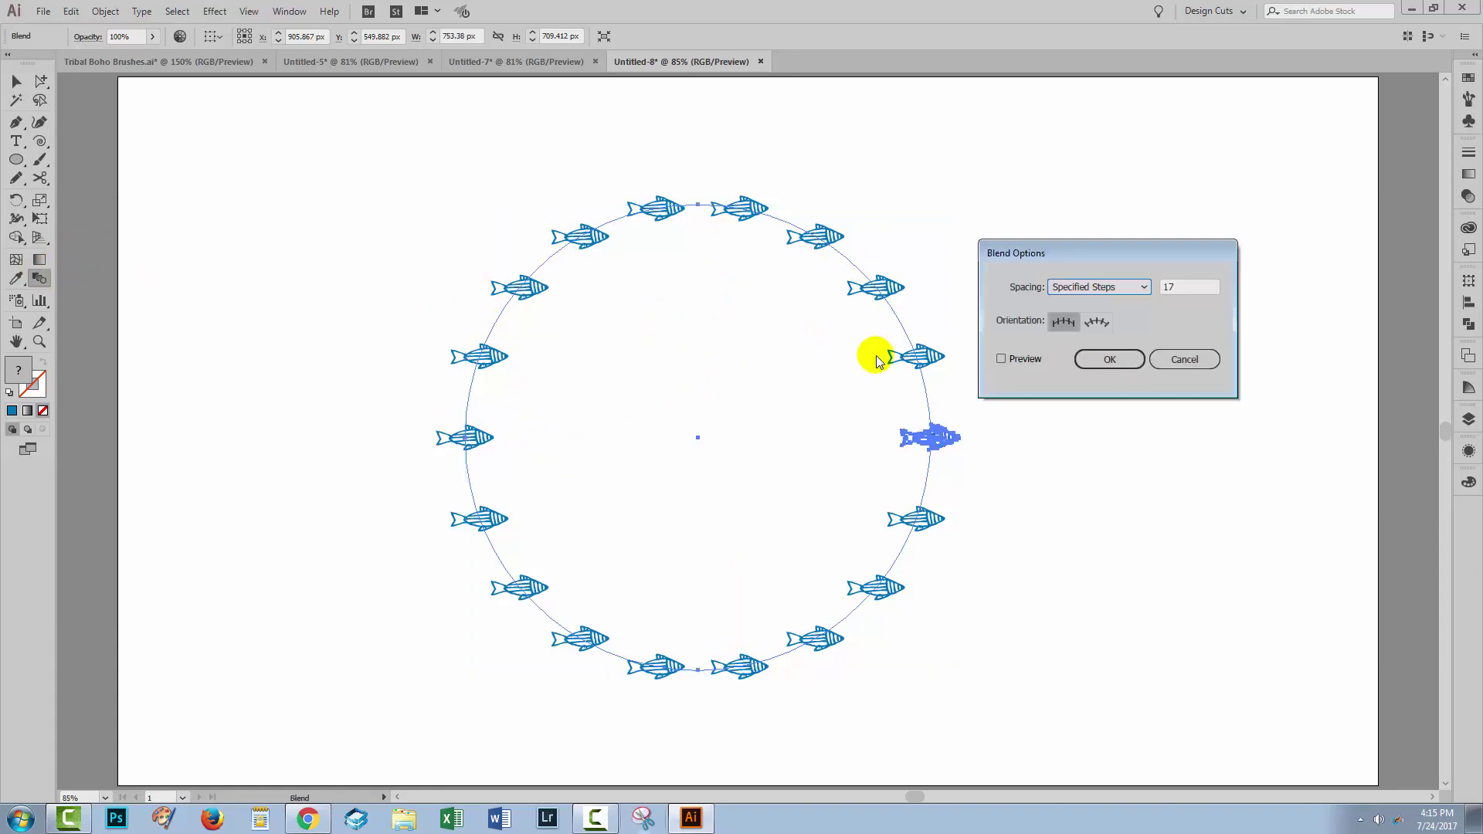
left_click(1000, 359)
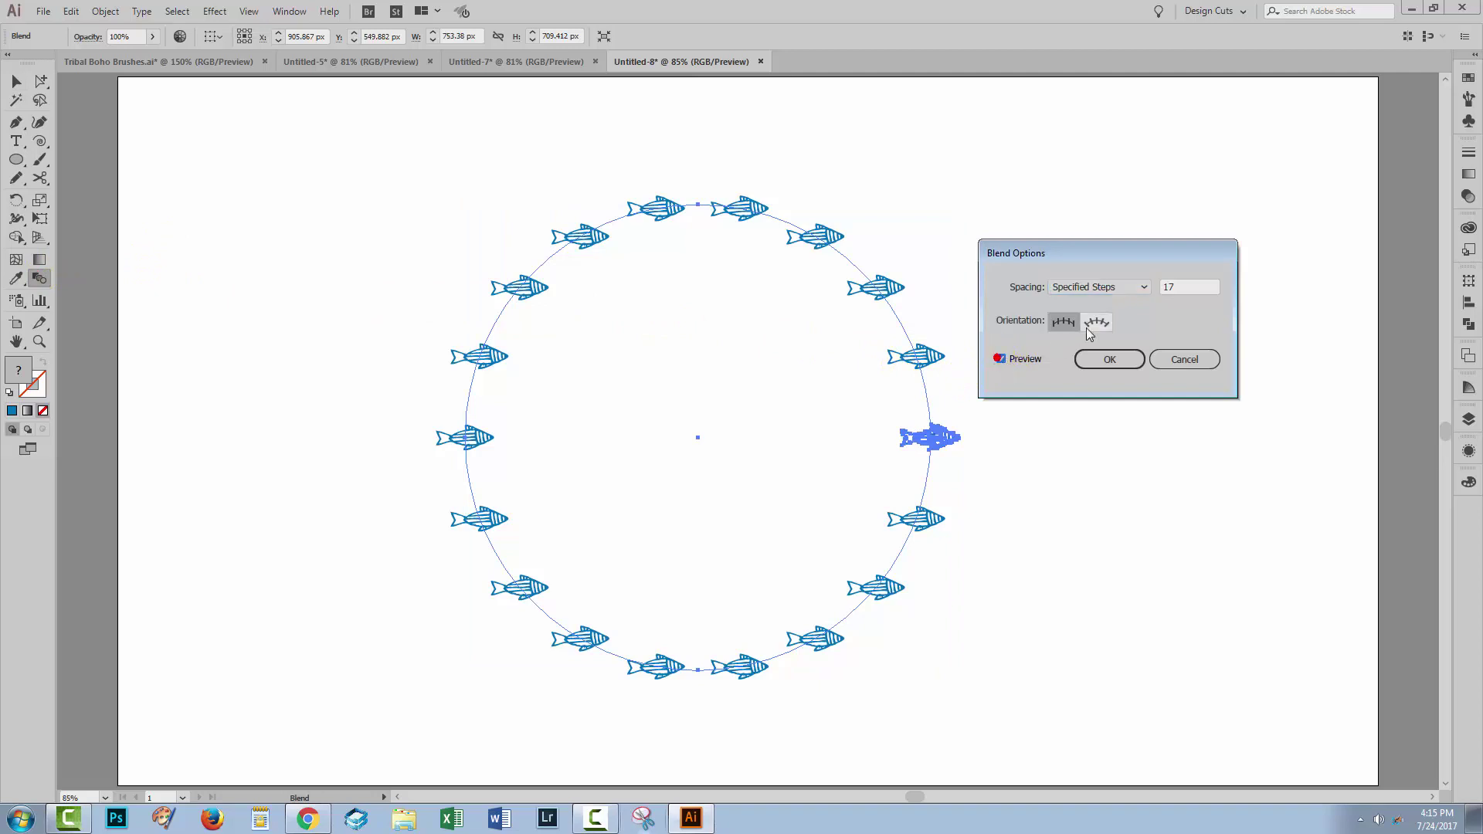
left_click(1097, 322)
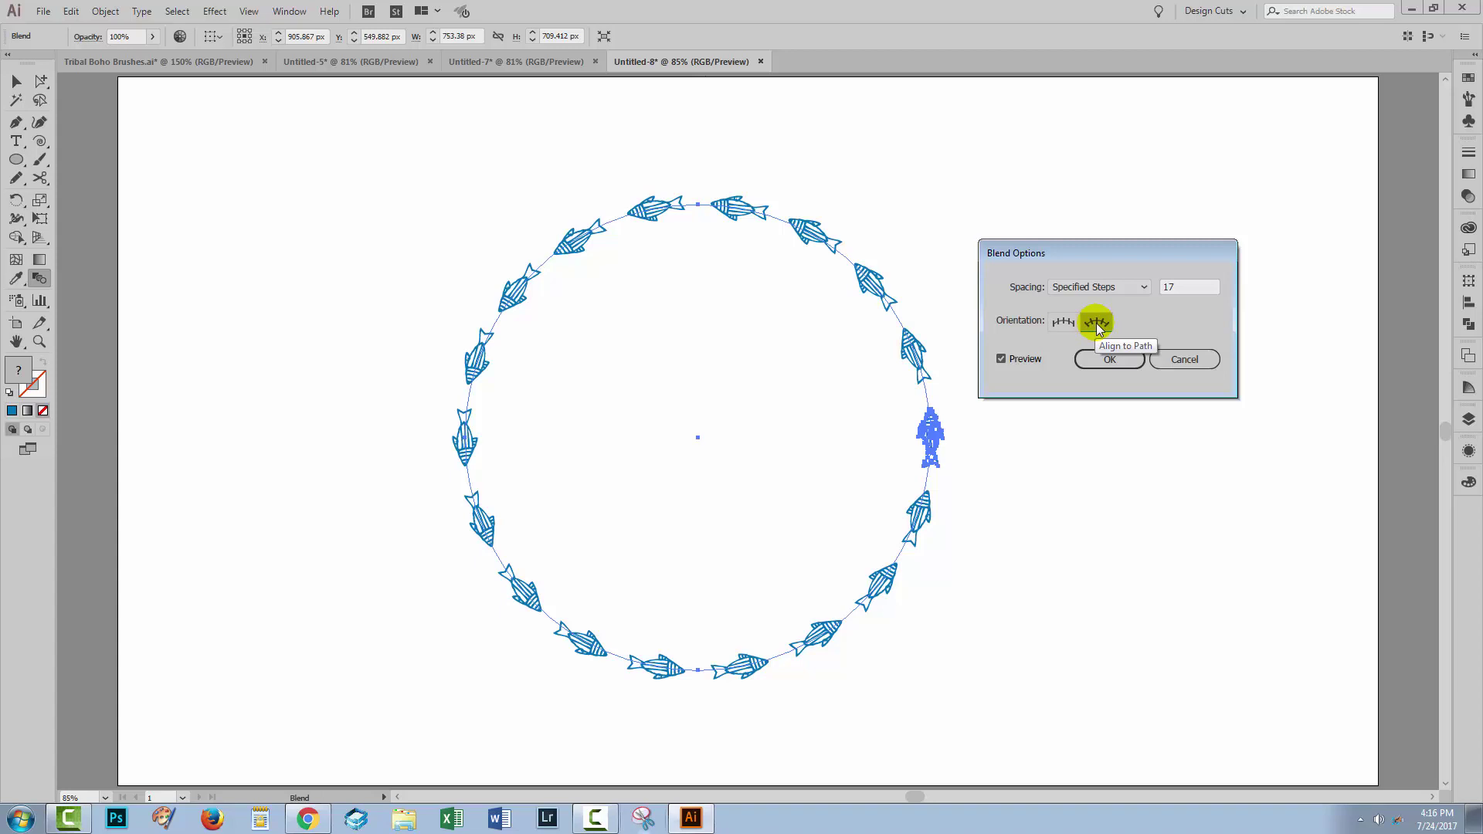
left_click(1109, 362)
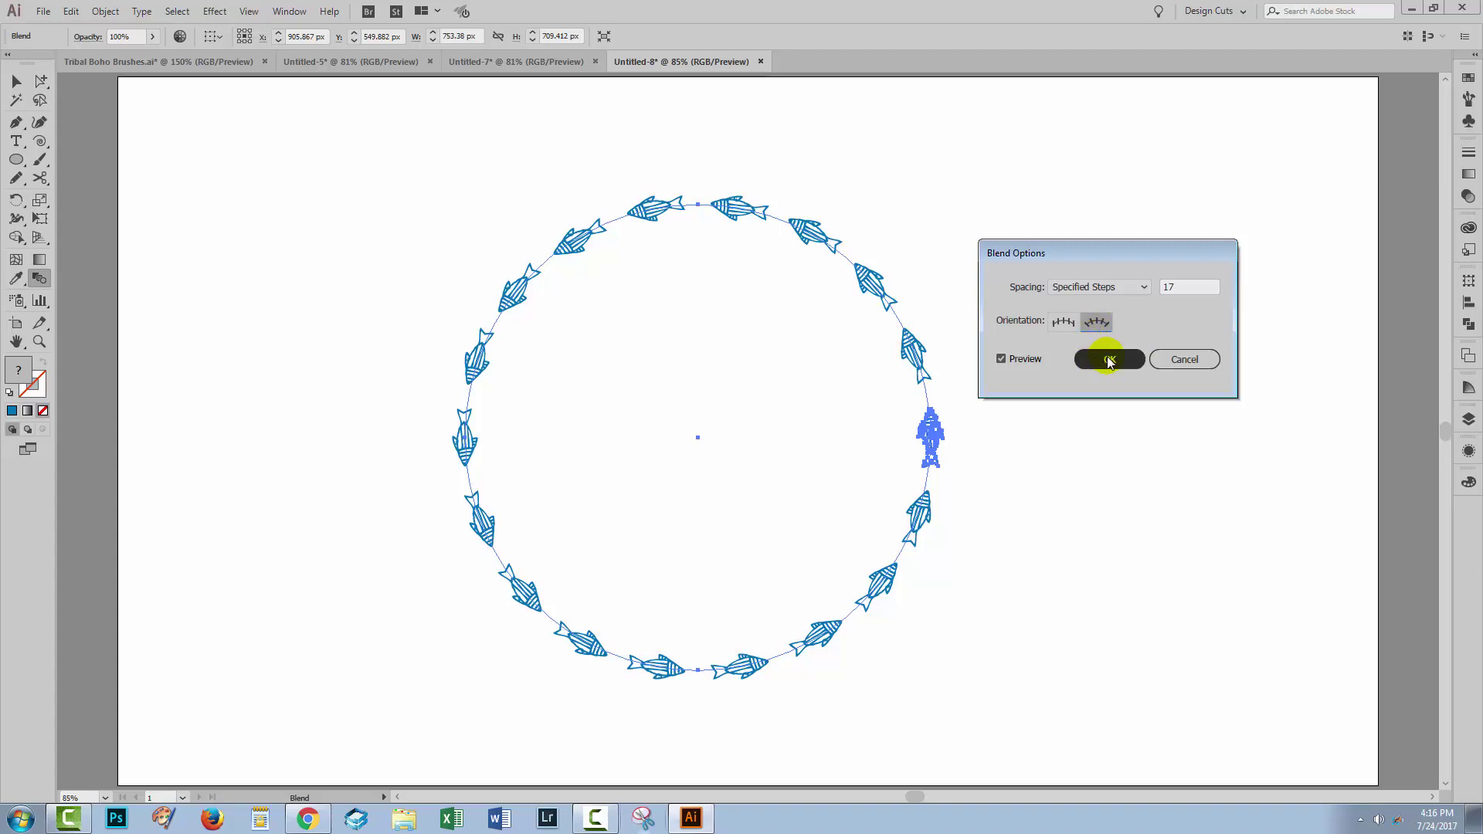
left_click(1109, 362)
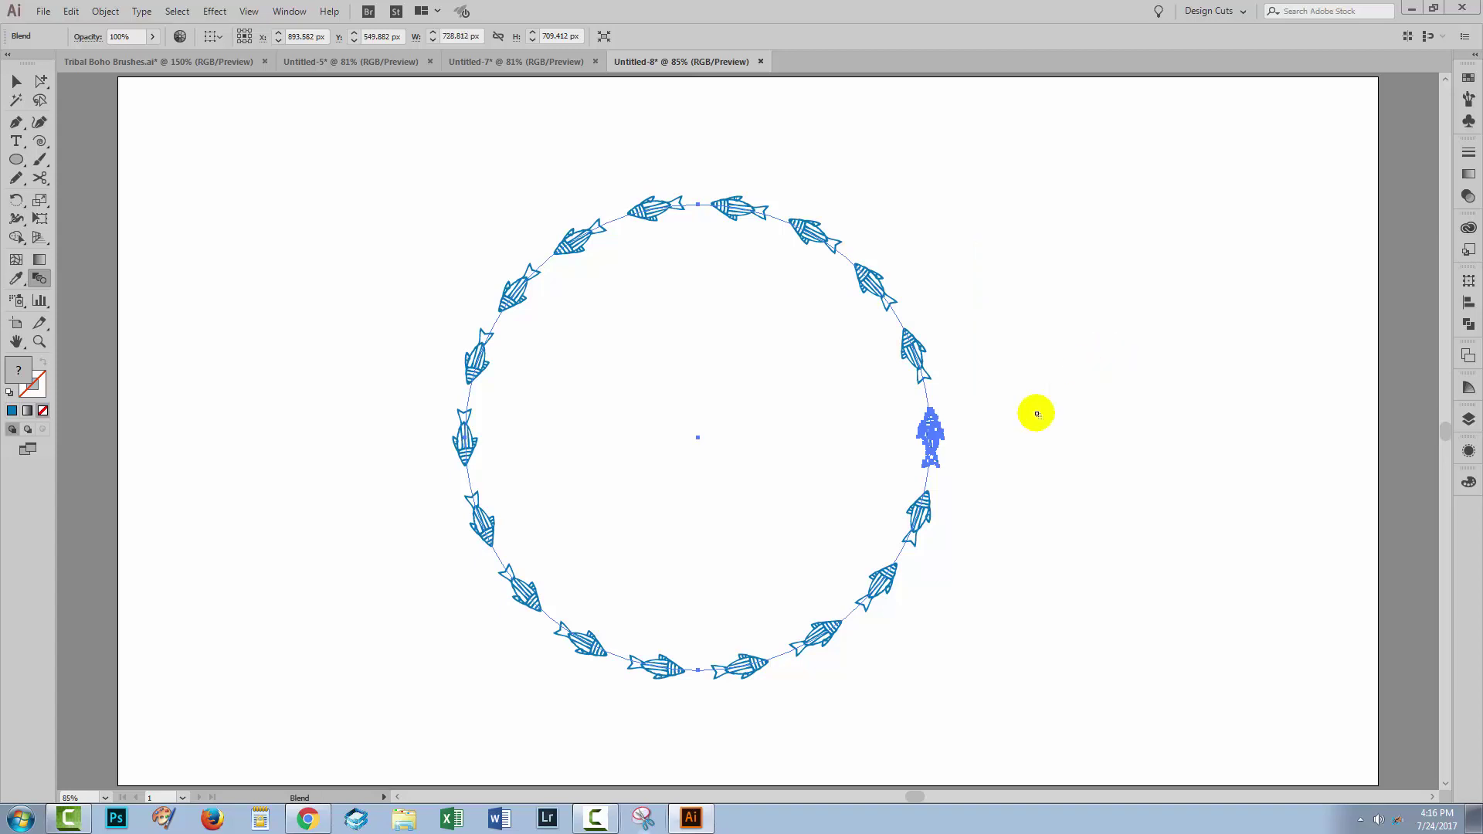
left_click(11, 81)
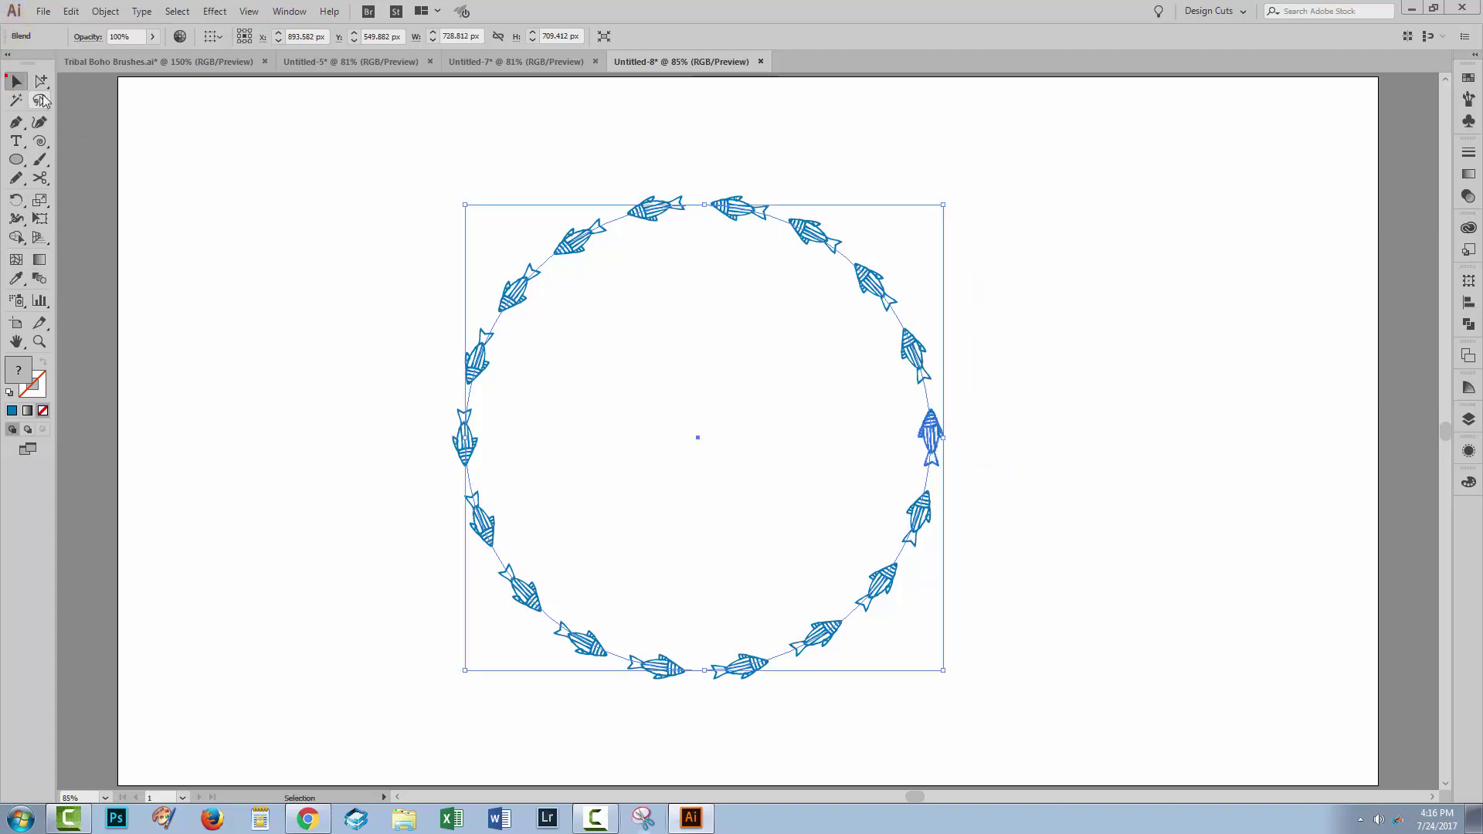
left_click(976, 562)
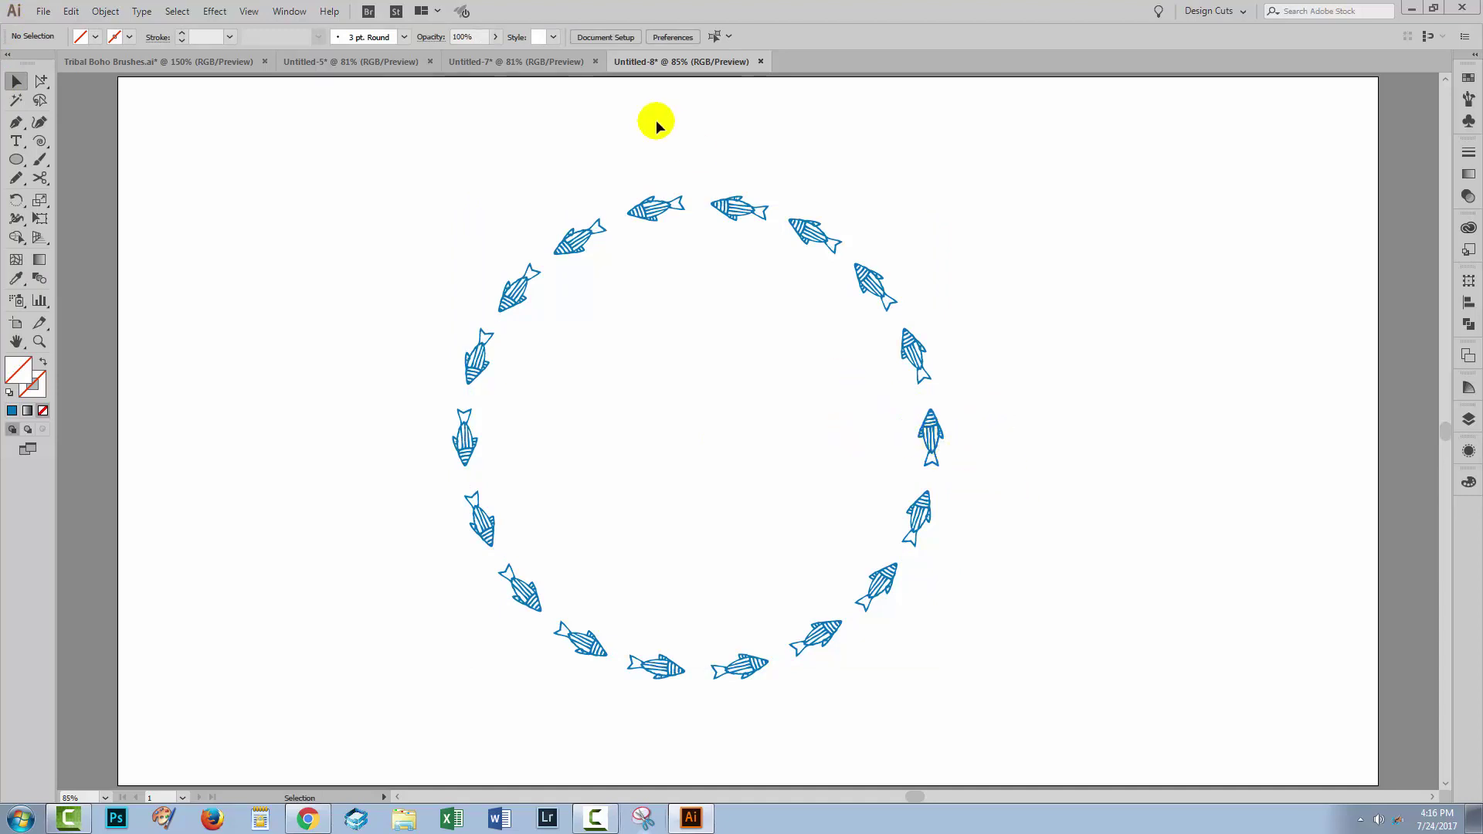
Step: Select the fish ring and show the Blend's parts in a floating, enlarged Layers panel
left_click_drag(642, 163, 995, 461)
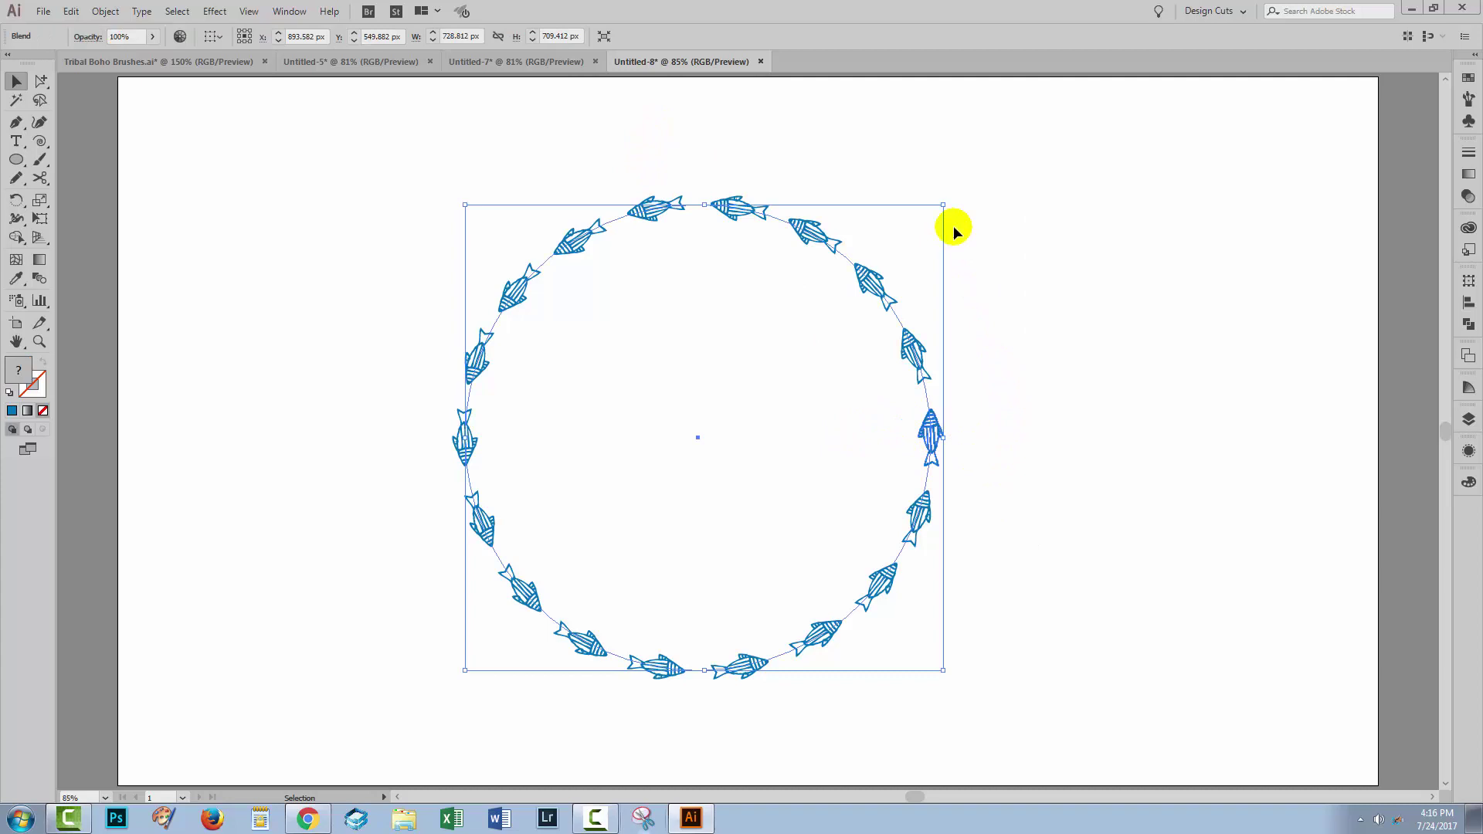
left_click(1468, 419)
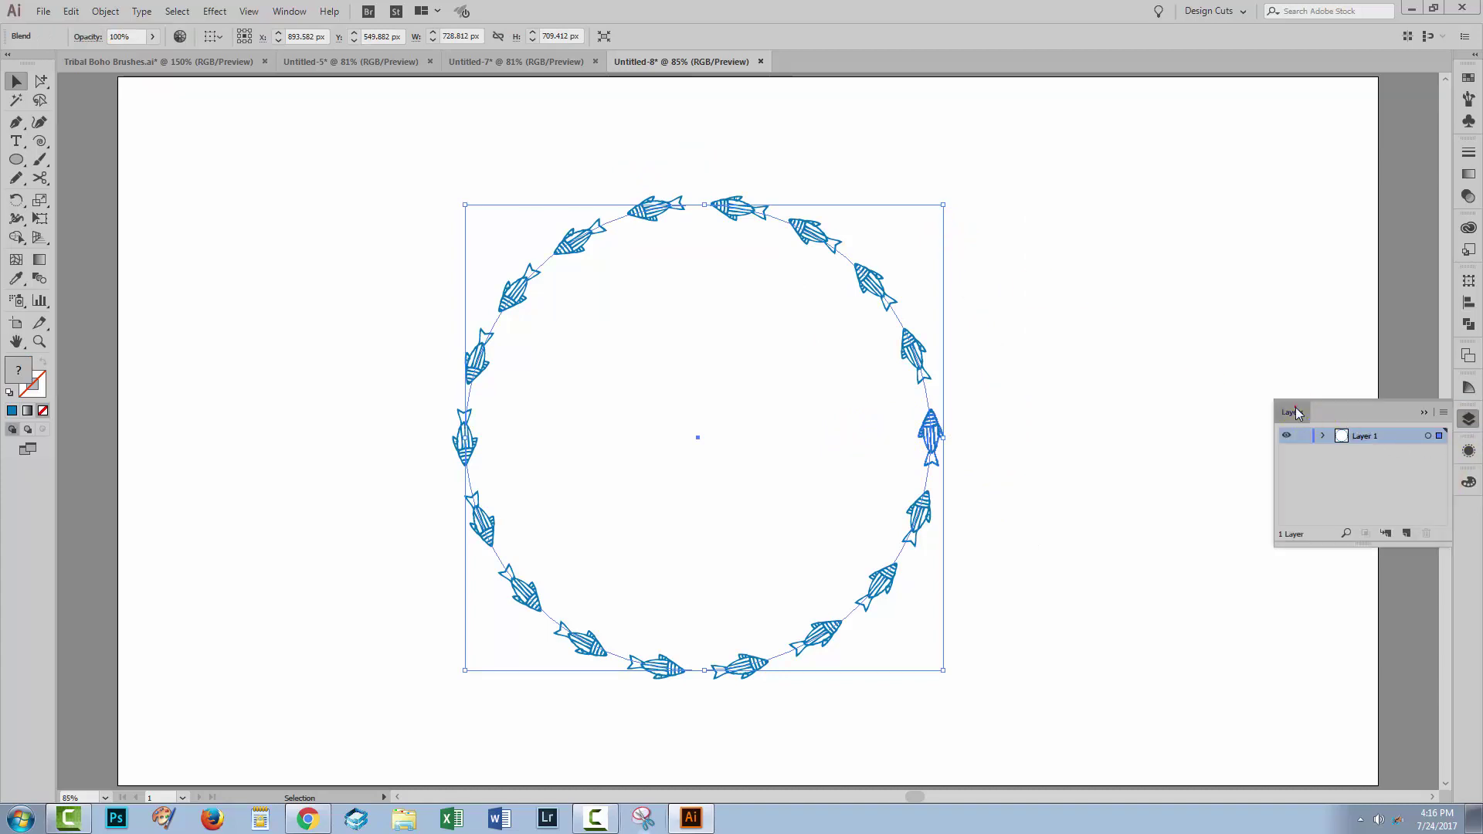
left_click_drag(1296, 414, 1101, 236)
left_click(1127, 259)
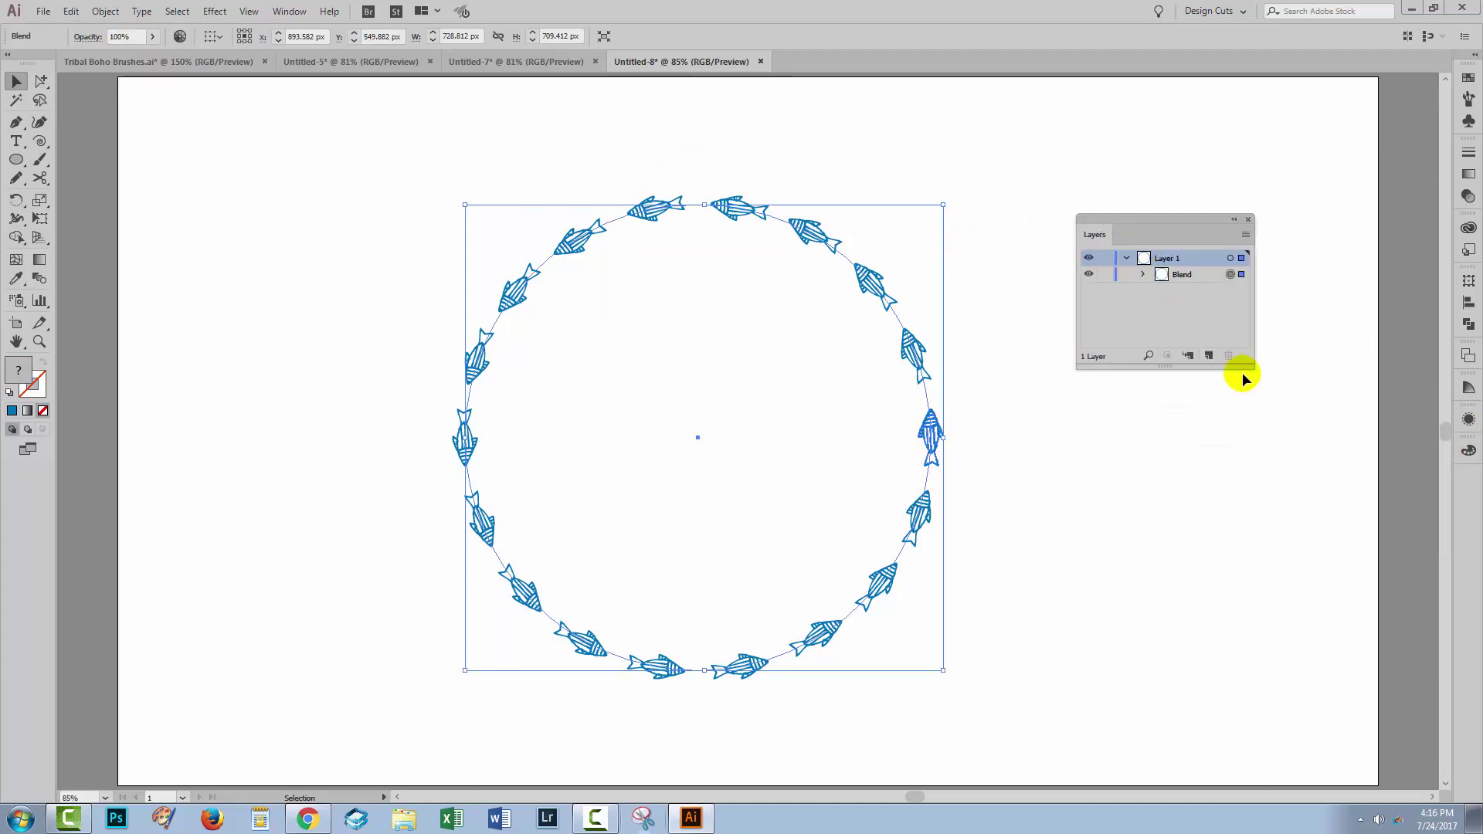
left_click_drag(1248, 366, 1327, 517)
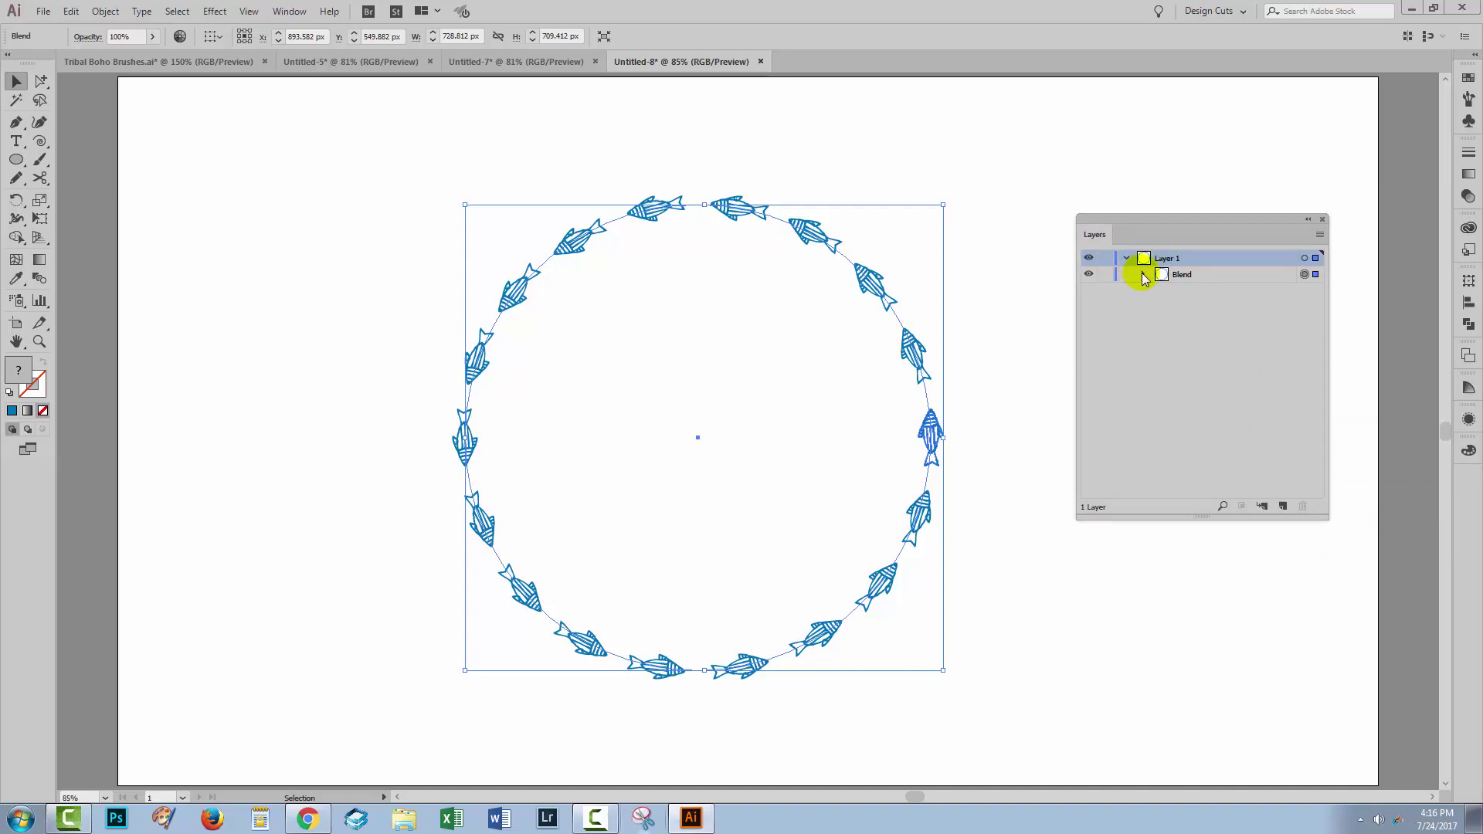
left_click(1144, 275)
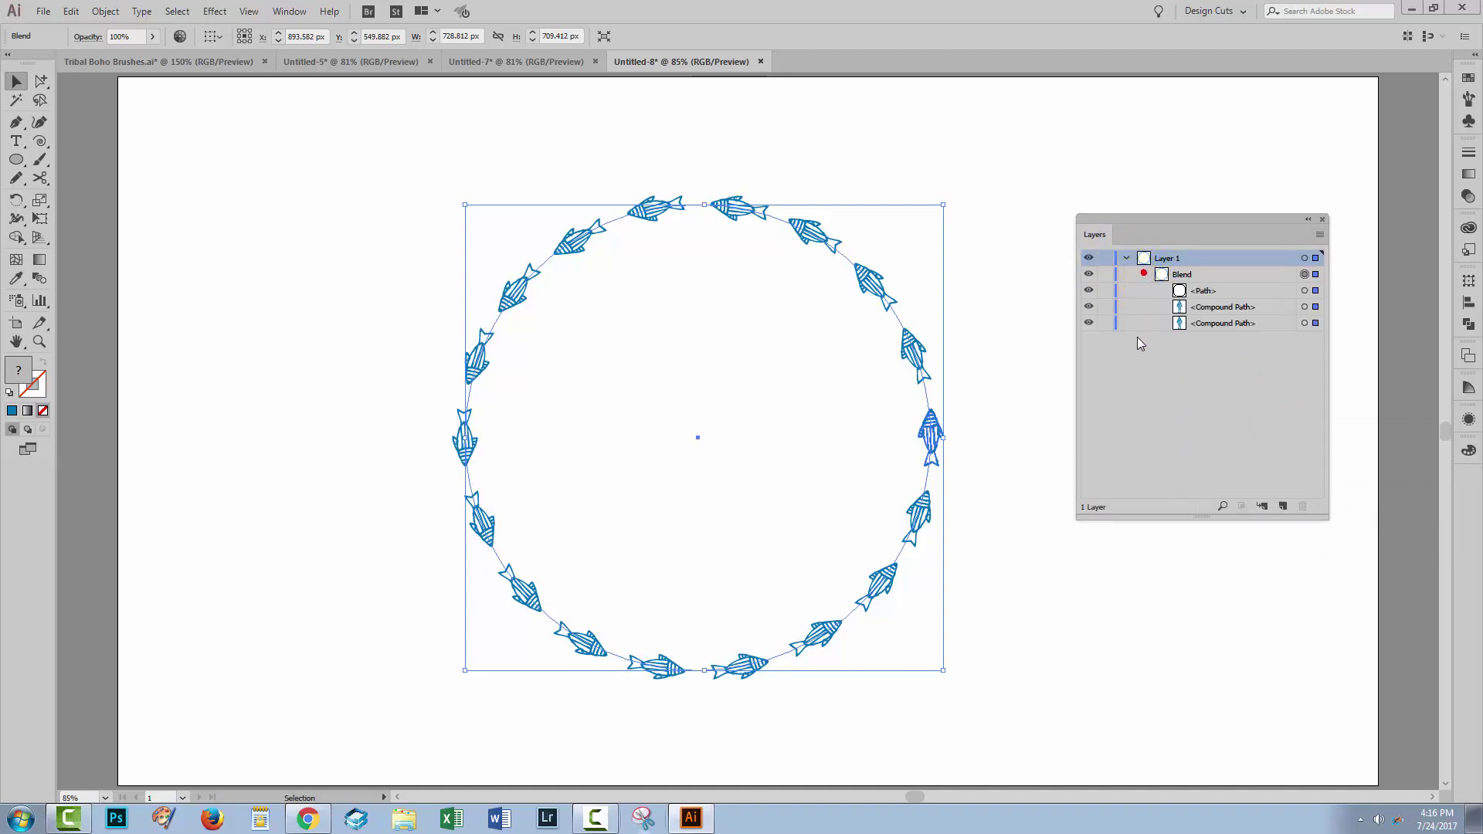
Step: Rotate both end fish of the blend by 90 degrees
left_click(1304, 323)
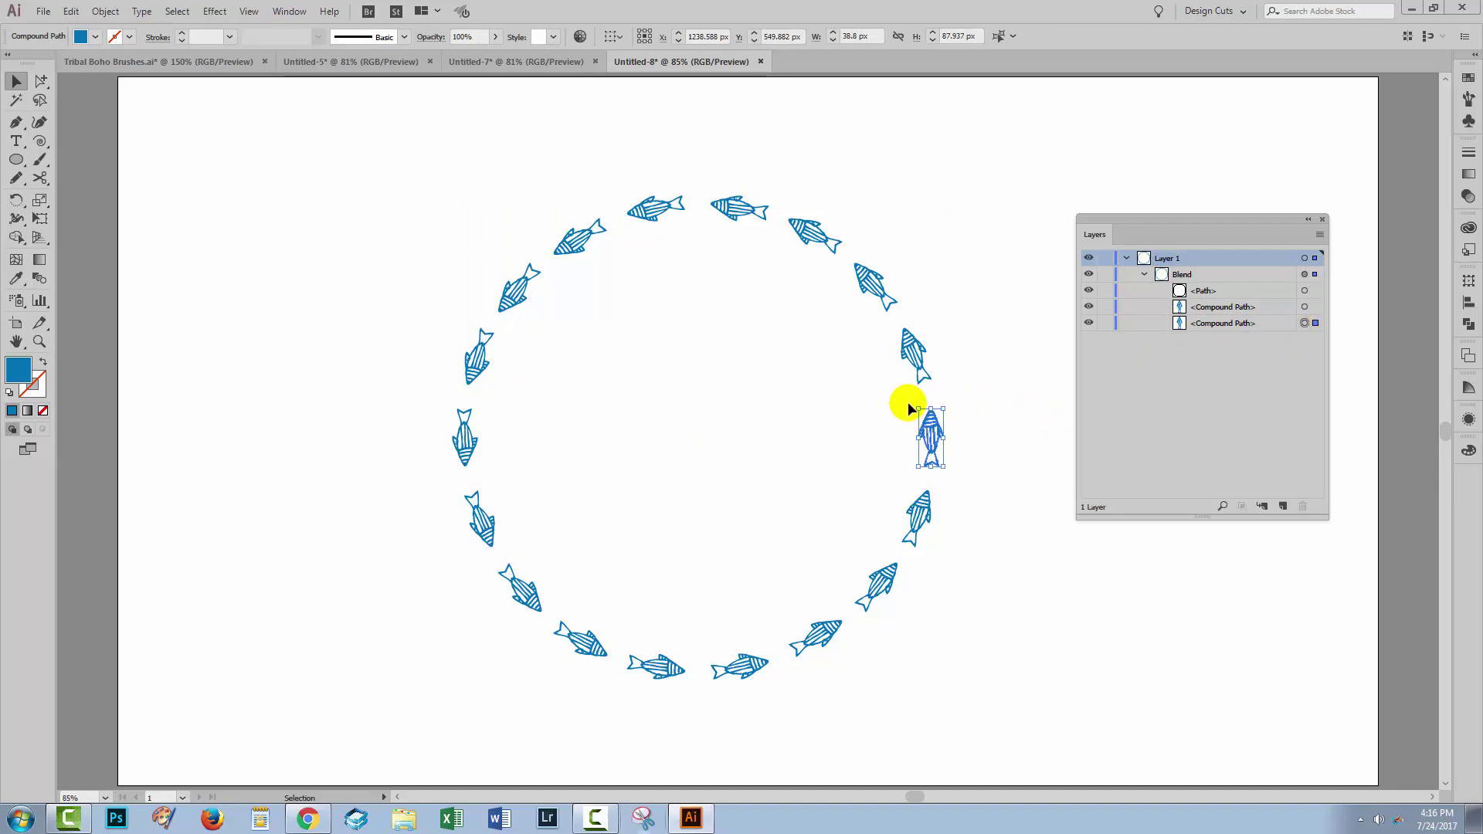
left_click_drag(911, 399, 878, 457)
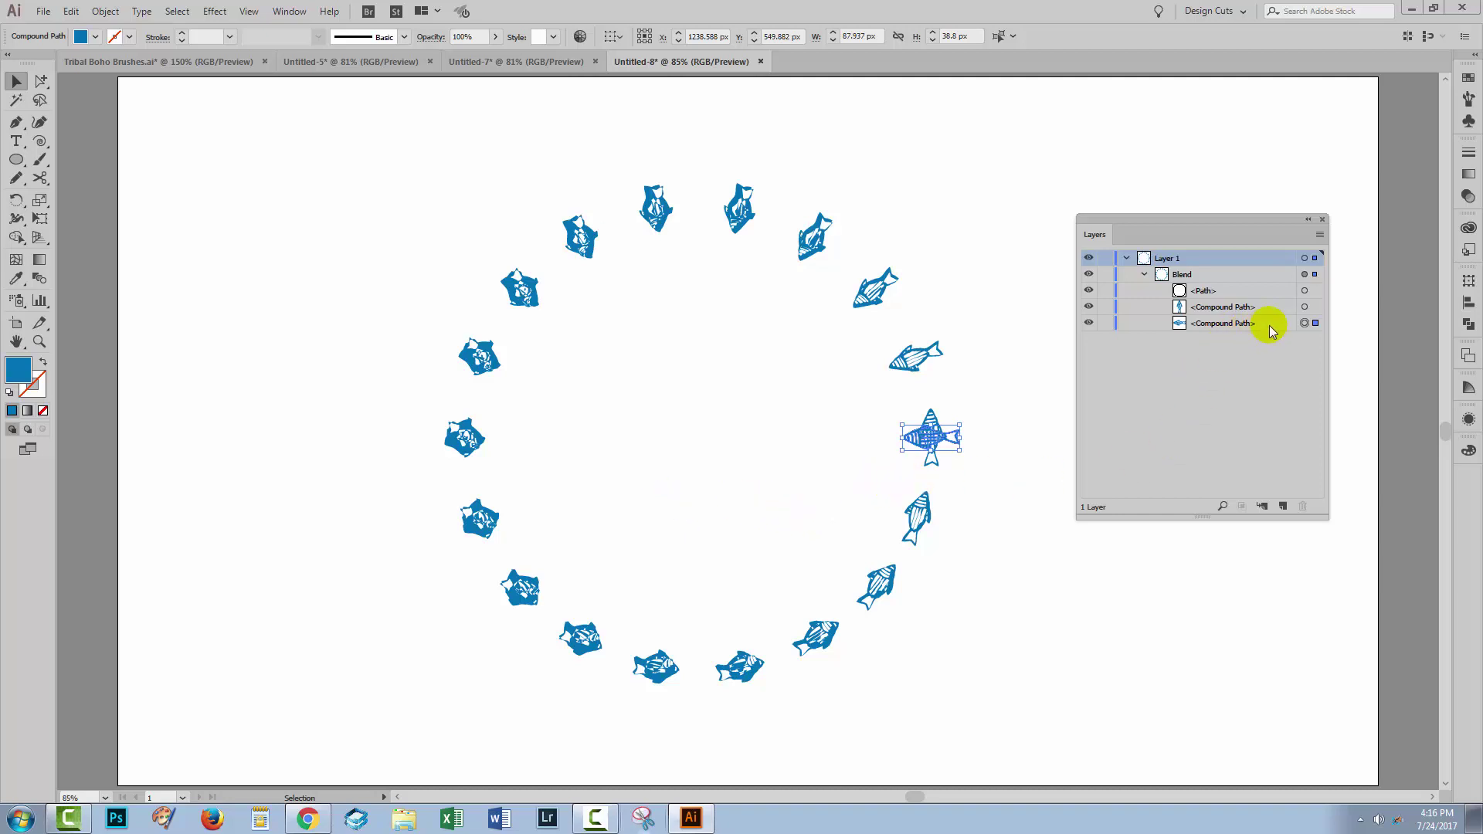
left_click(1304, 307)
left_click_drag(916, 392, 845, 456)
left_click(1014, 557)
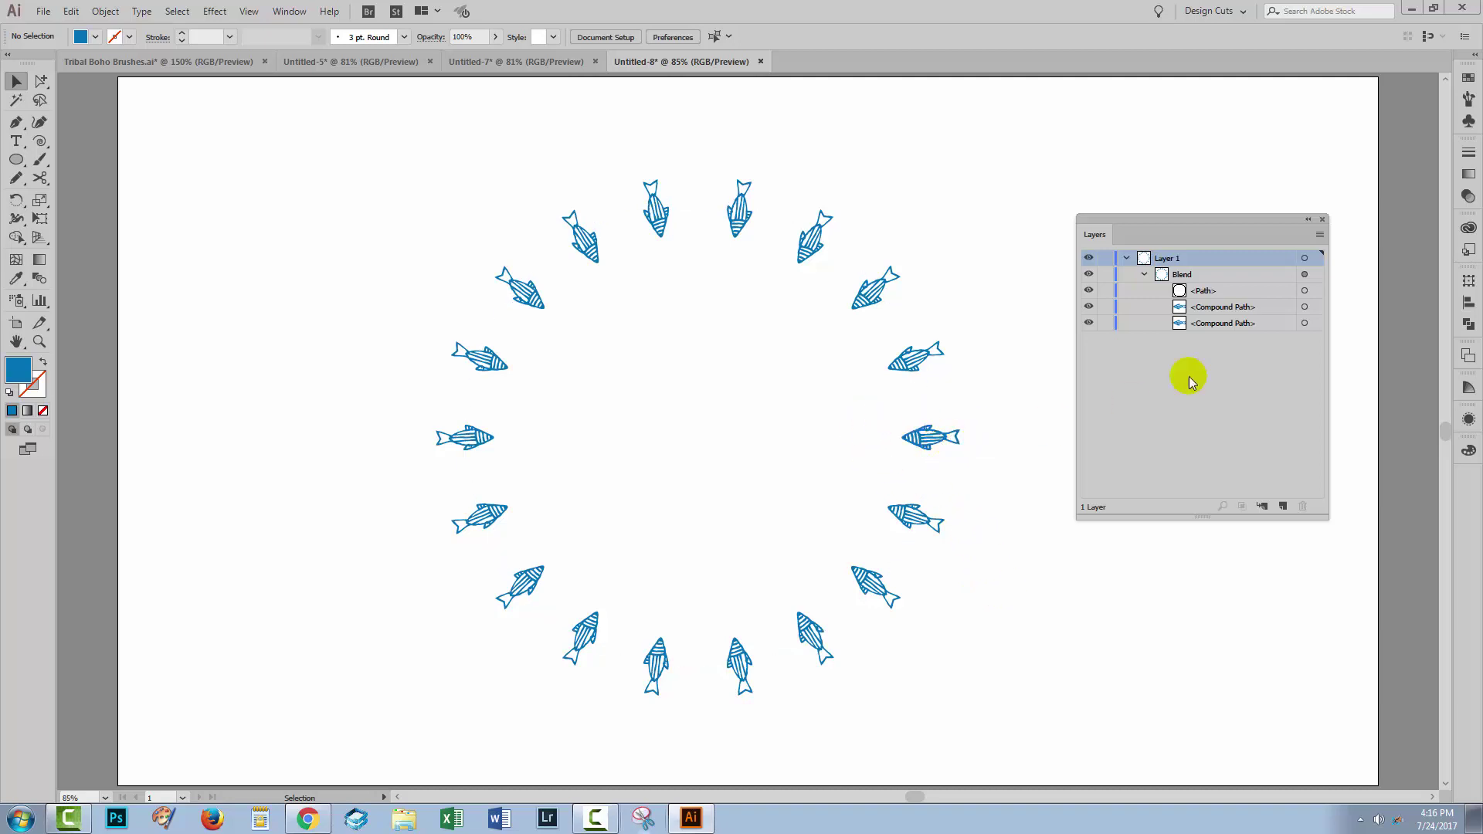
Step: Rotate the right-hand end fish to 270 degrees so all fish point outward, then close Layers
left_click(1306, 325)
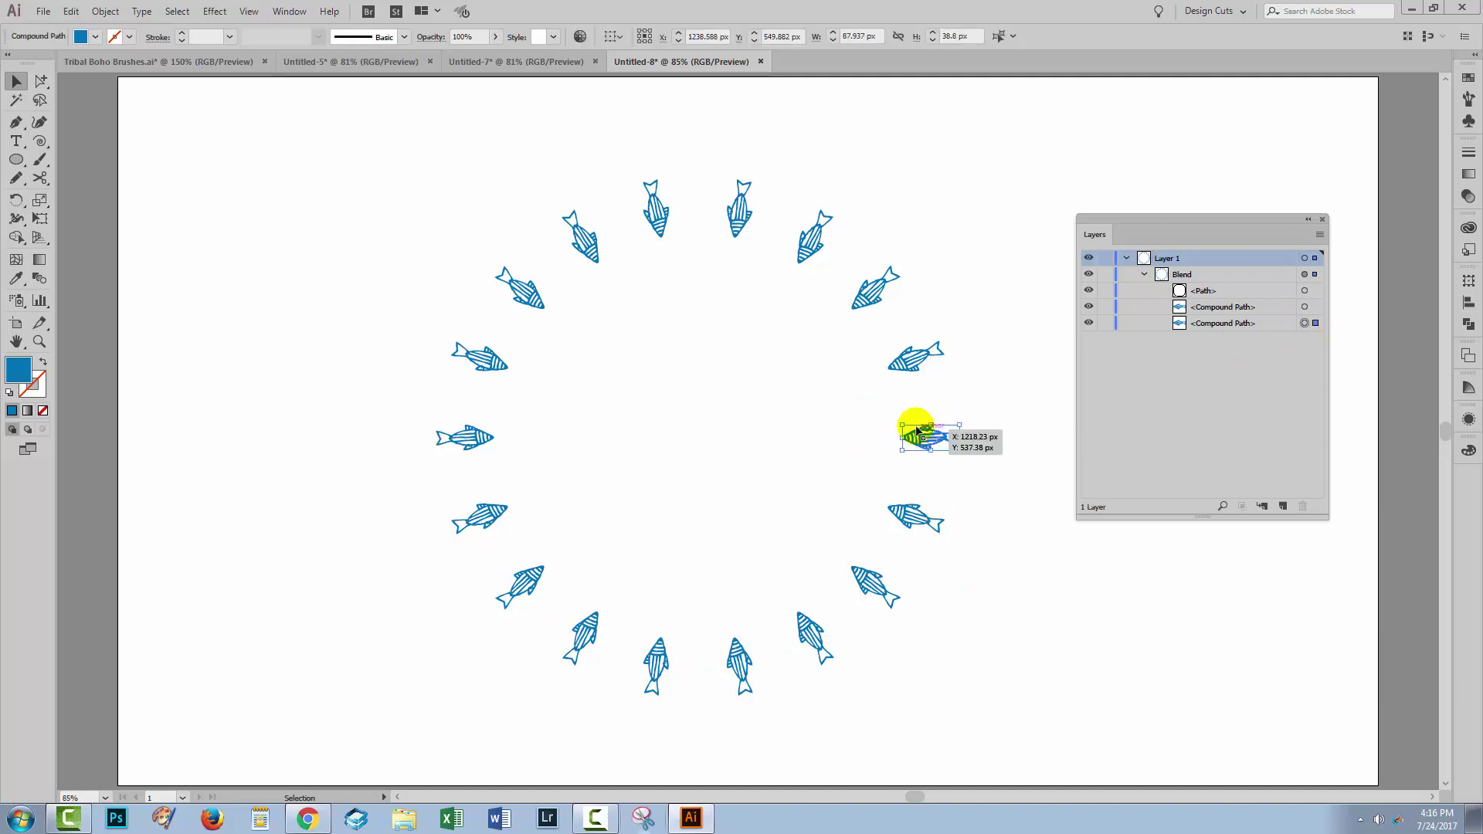
left_click_drag(898, 426, 1013, 451)
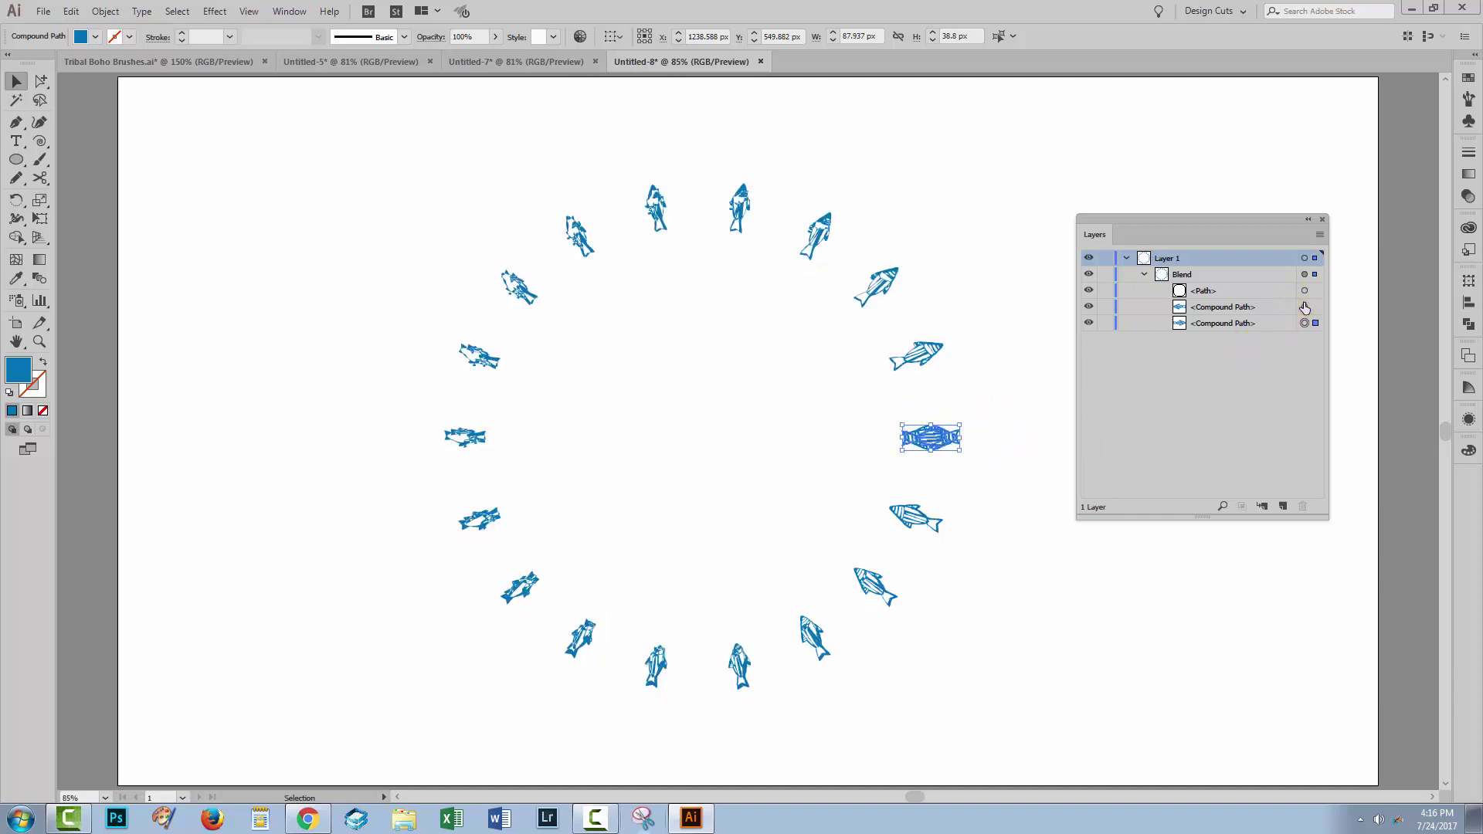
left_click_drag(893, 425, 1009, 452)
left_click(1036, 513)
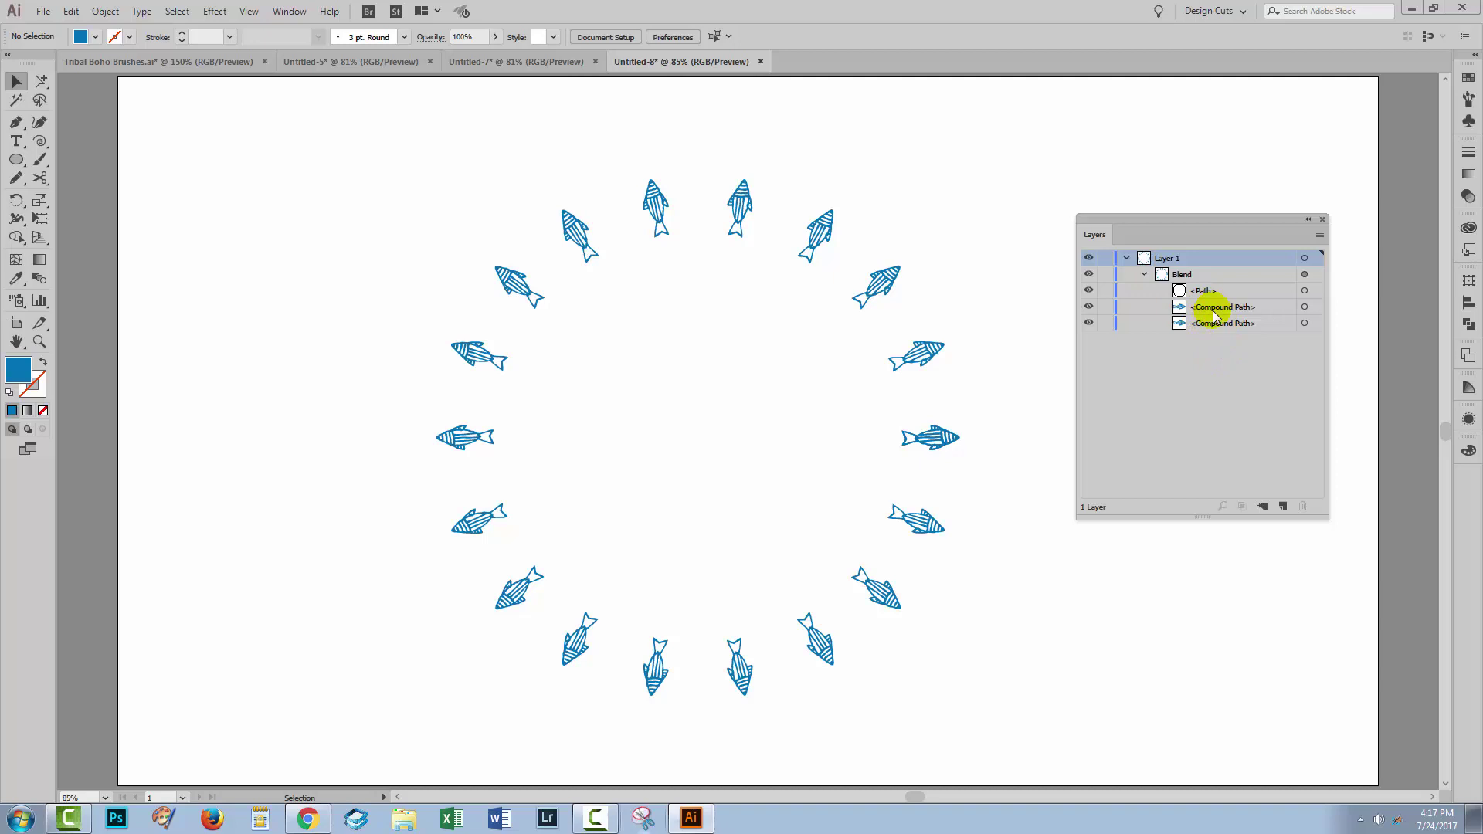
left_click(1304, 308)
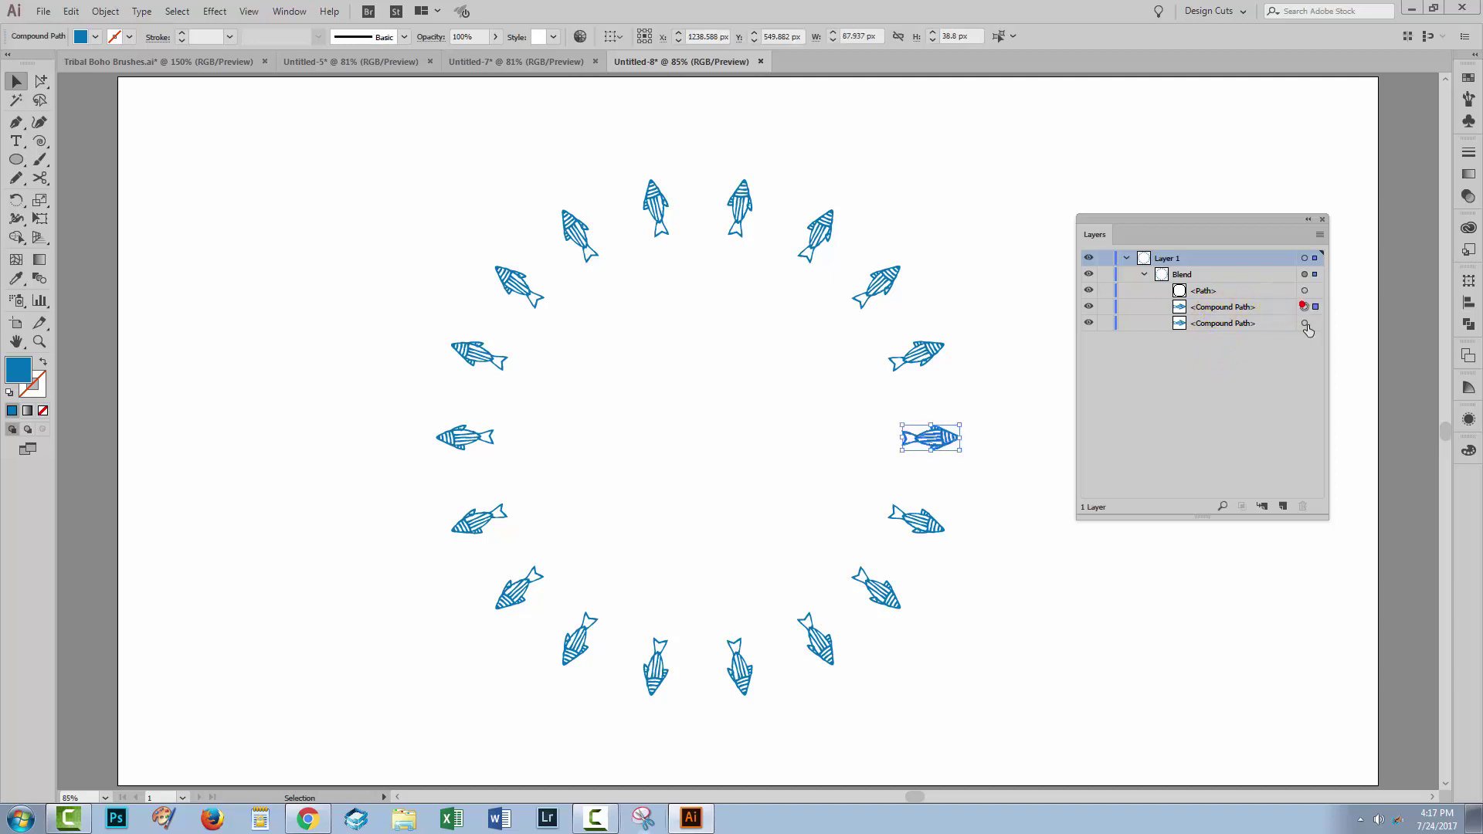
left_click(985, 442)
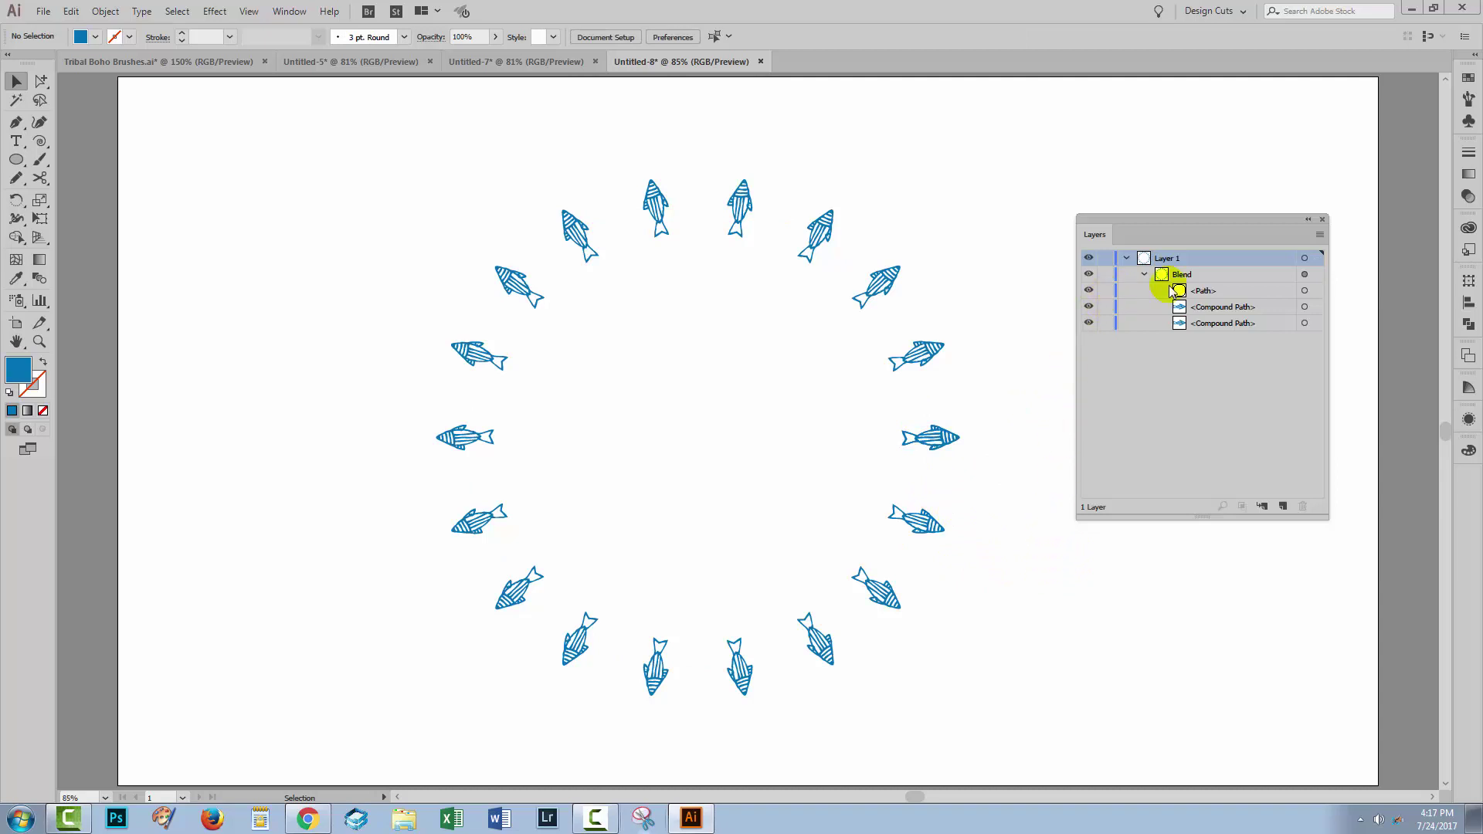
left_click(1322, 219)
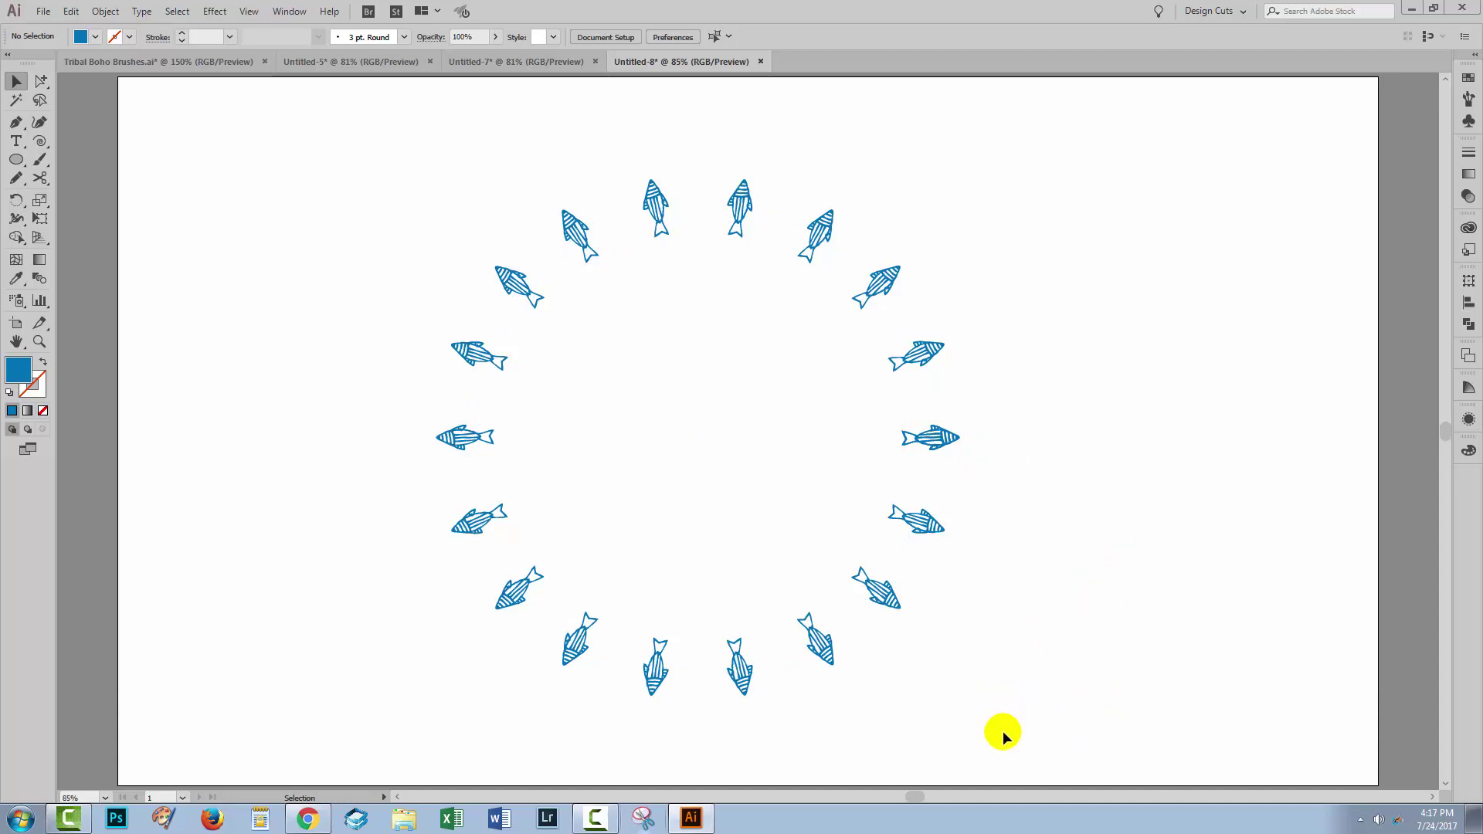
Step: Expand the whole fish blend with Object > Blend > Expand
left_click_drag(1003, 734, 388, 135)
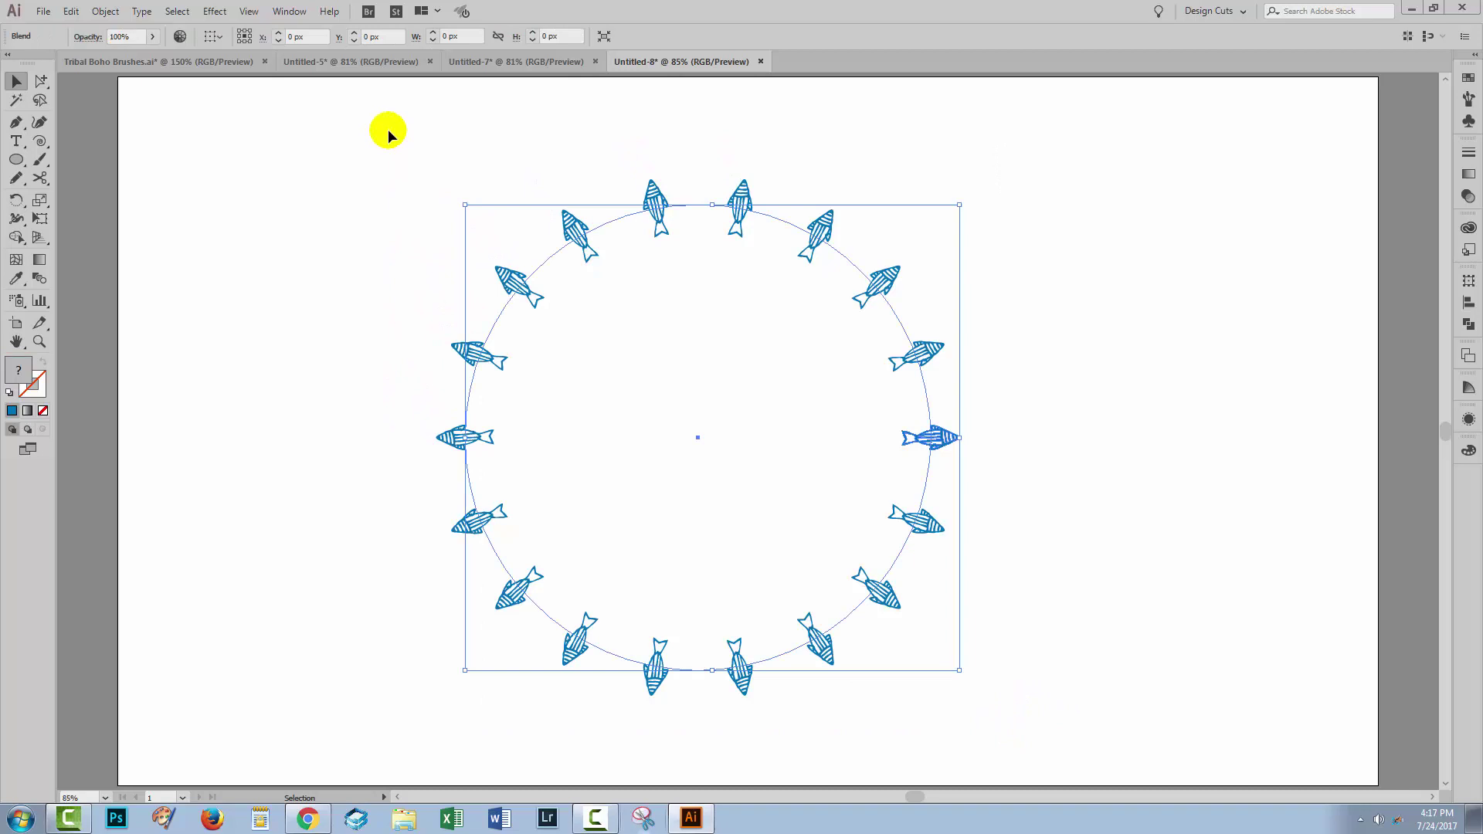
left_click(105, 11)
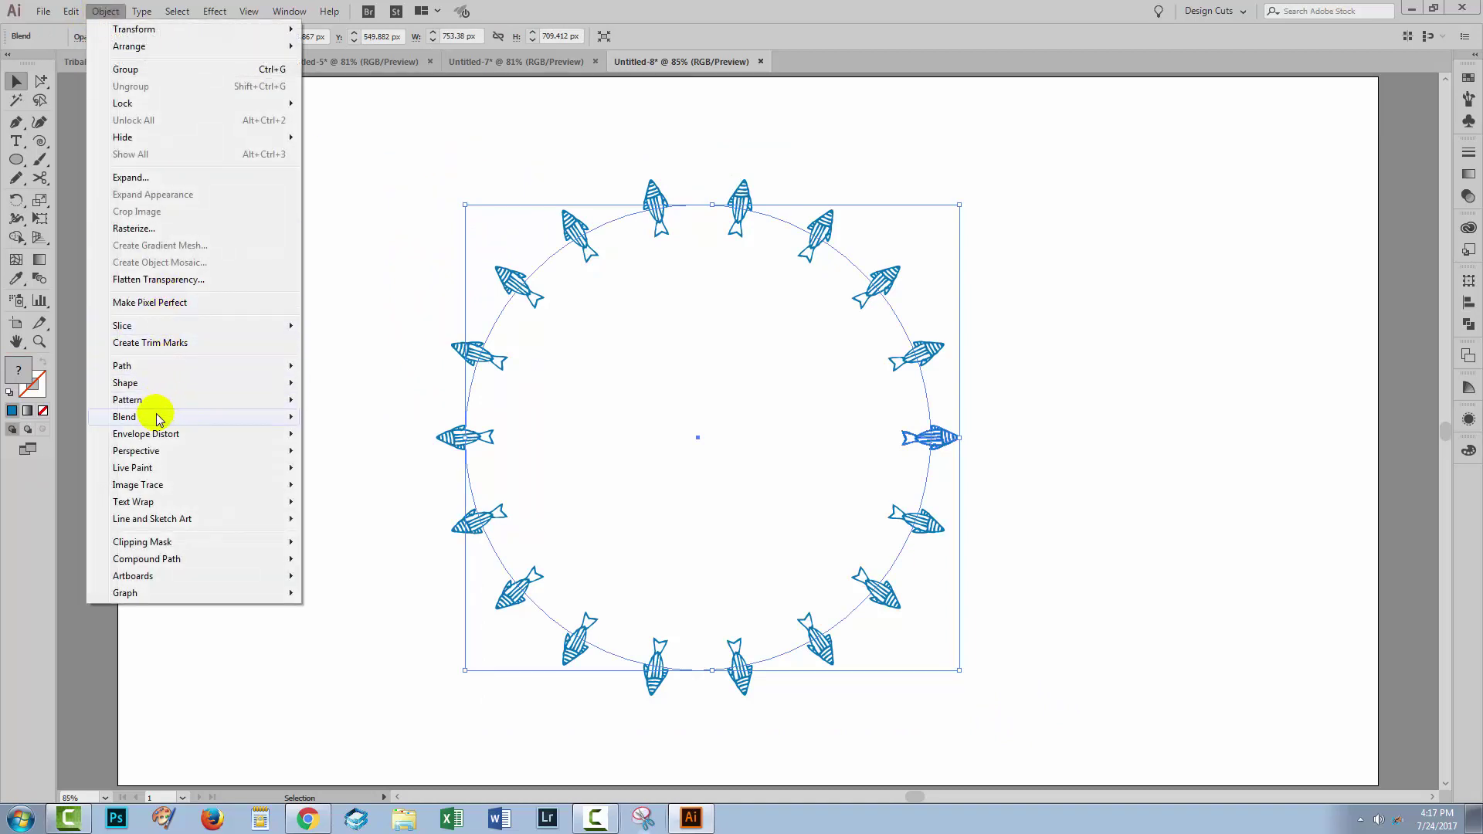
mouse_move(196, 419)
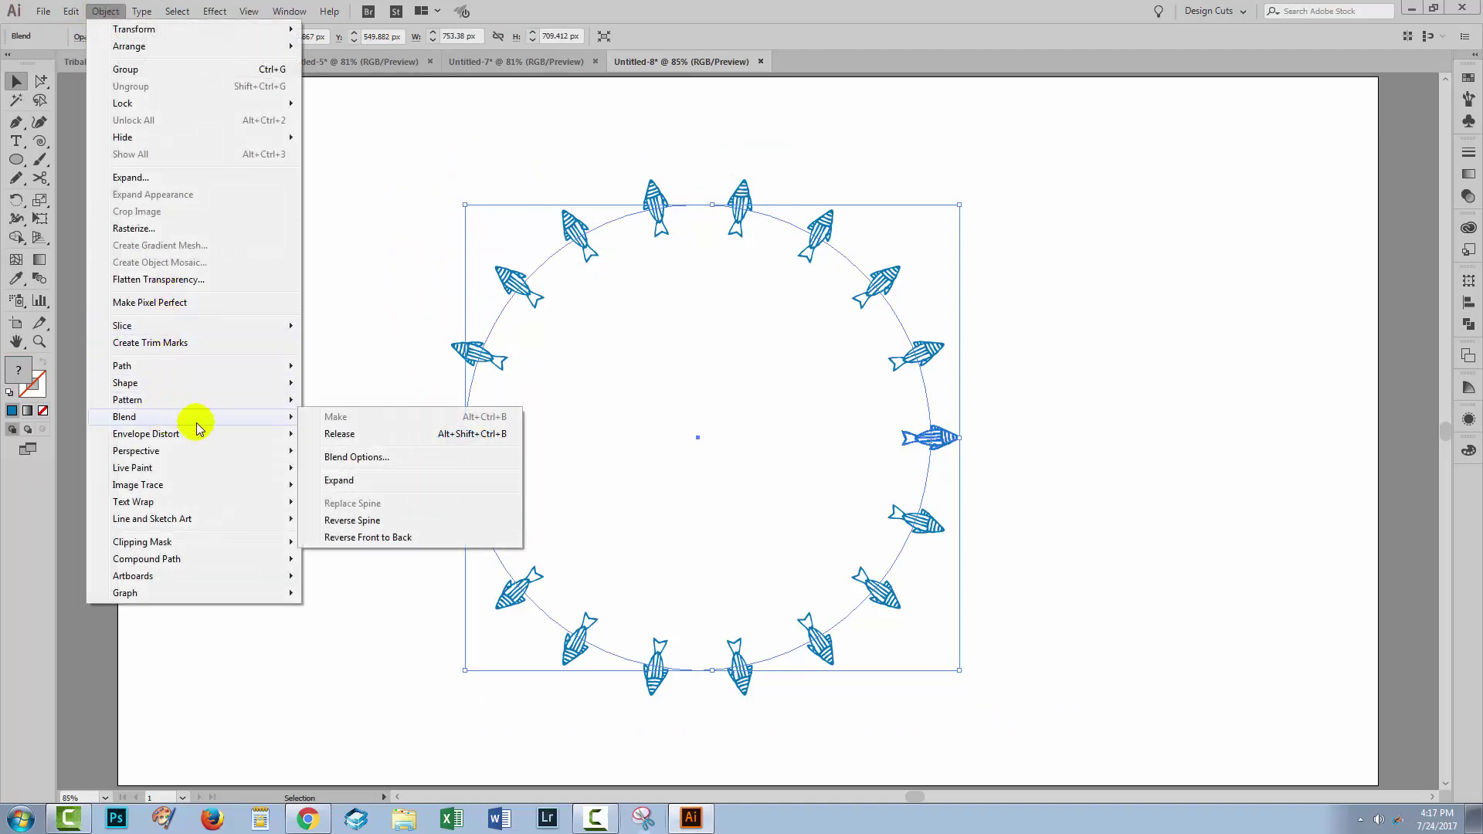
left_click(378, 482)
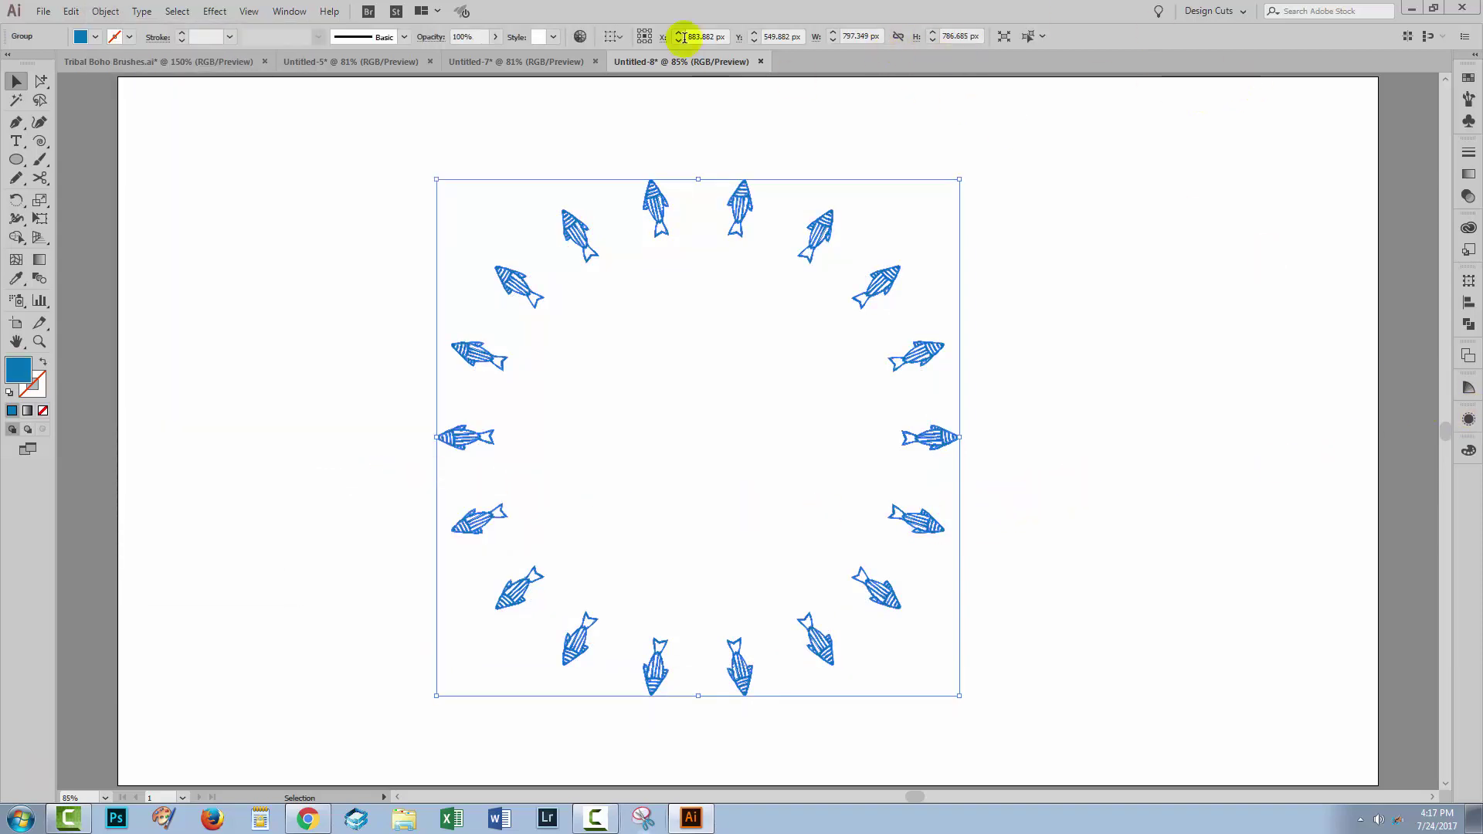
Step: Show the expanded fish group's contents in an enlarged Layers panel and select the group
left_click(276, 13)
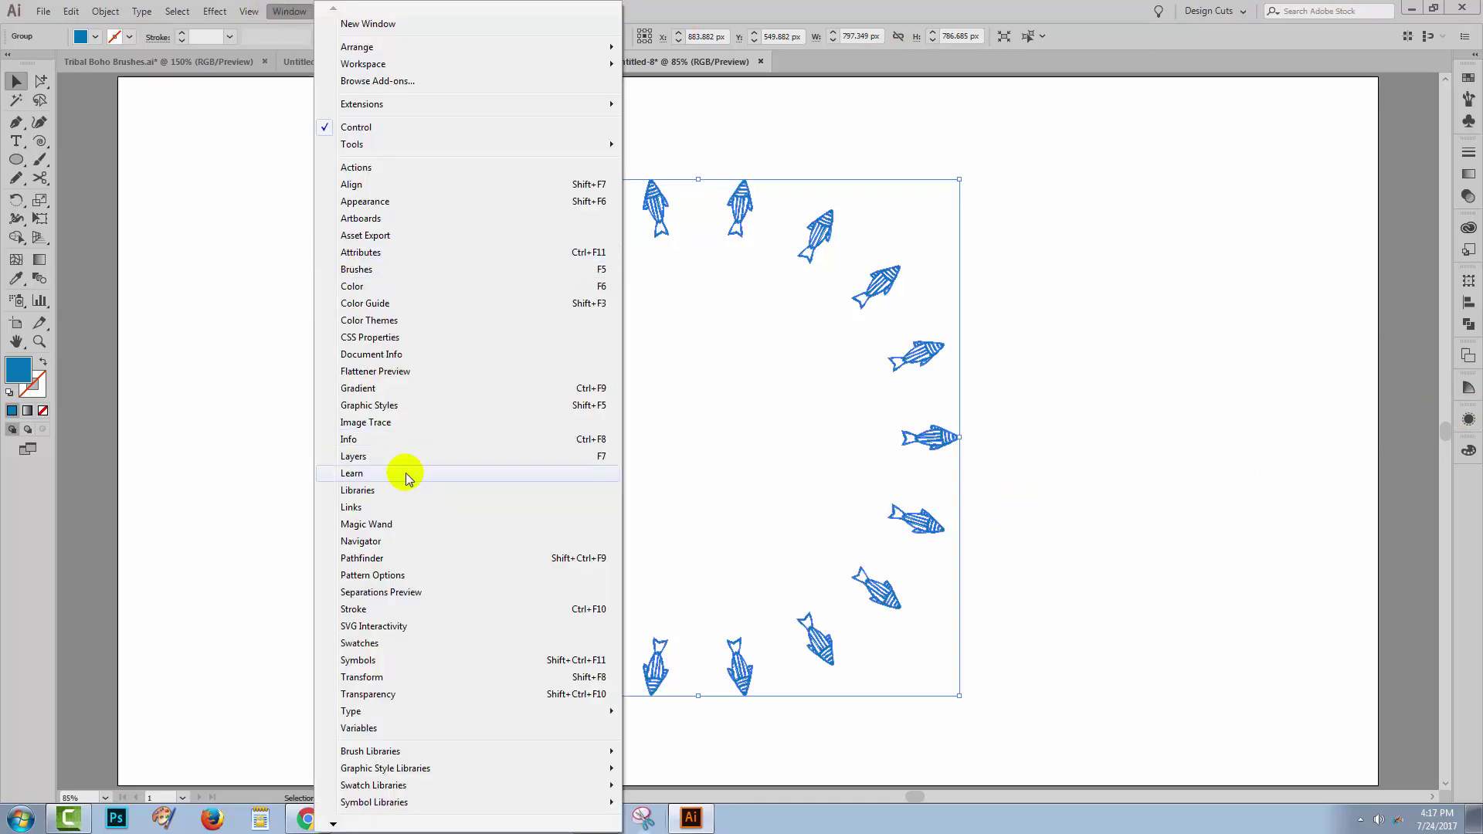
left_click(353, 457)
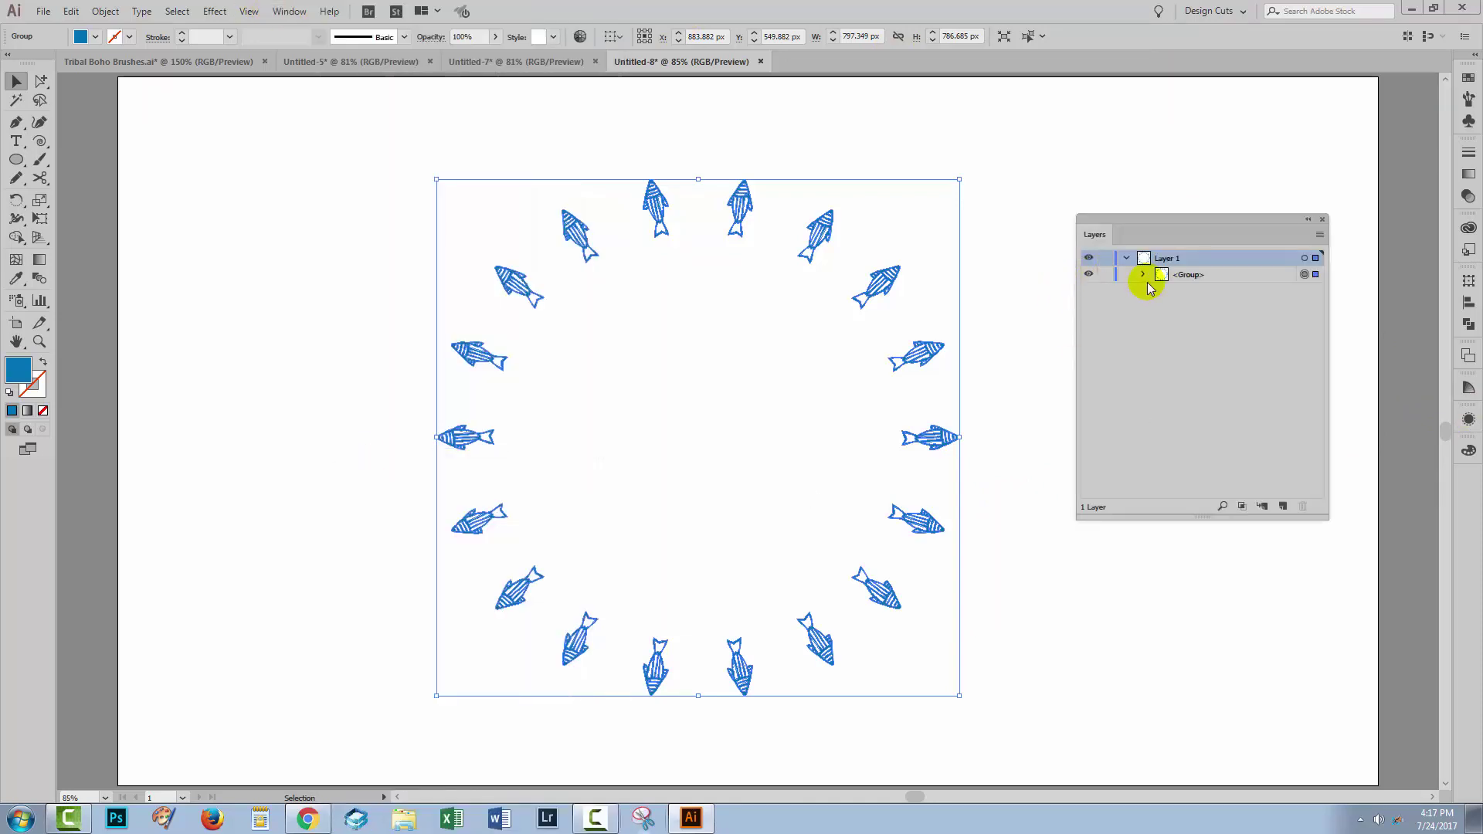
left_click(1143, 275)
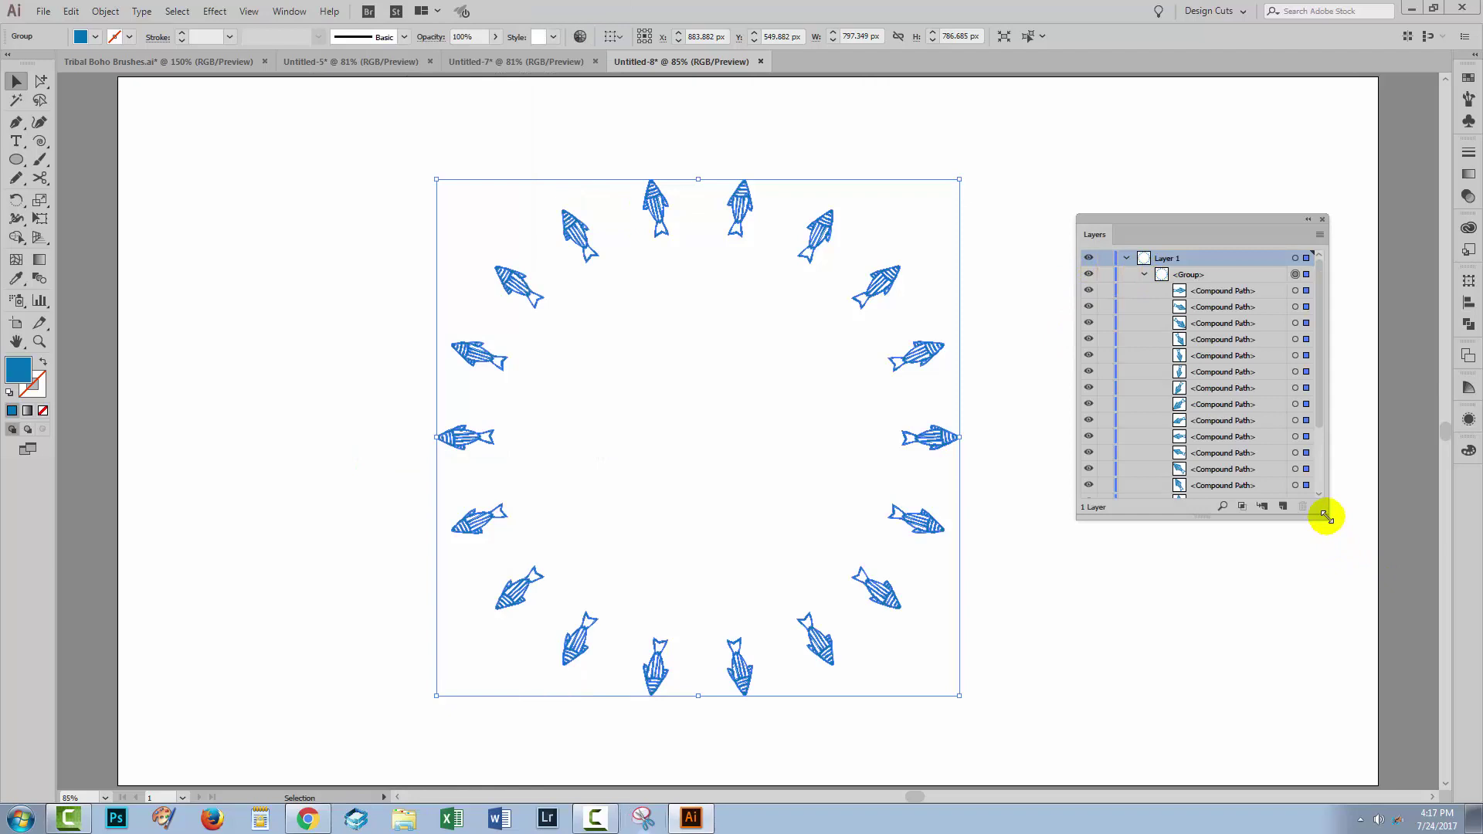
left_click_drag(1325, 514, 1375, 735)
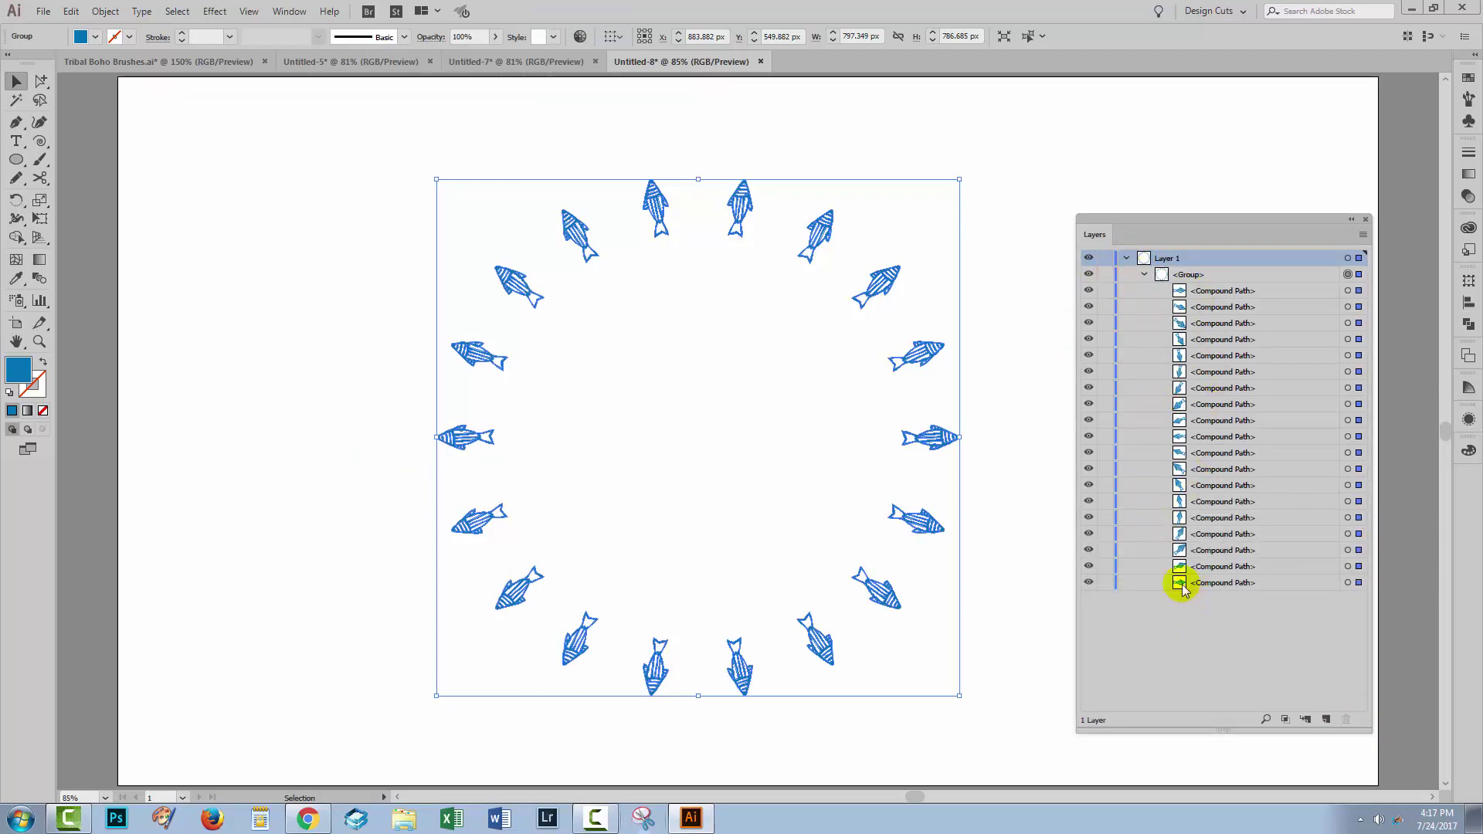
left_click_drag(1021, 471, 937, 434)
left_click(1176, 277)
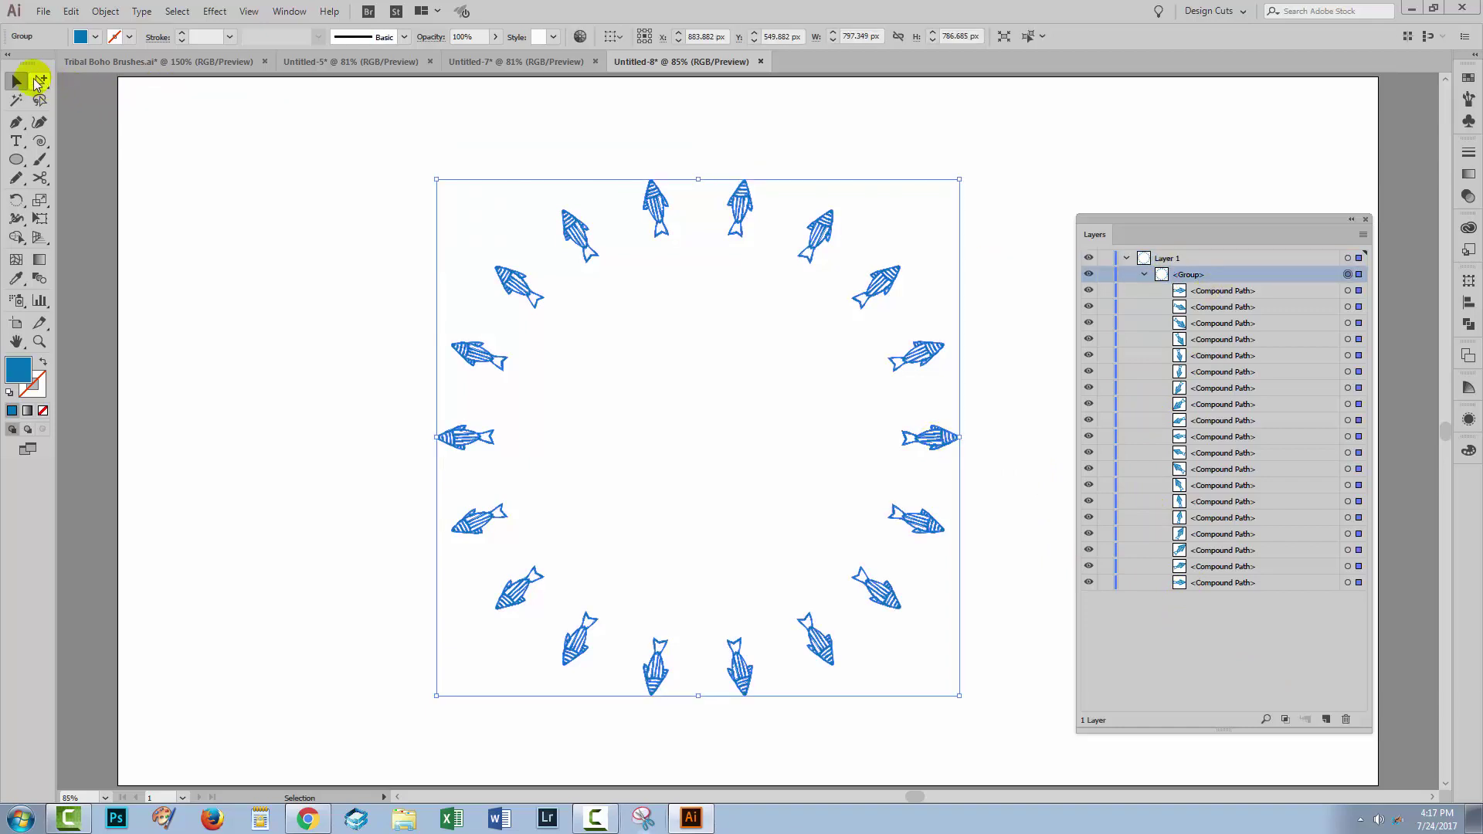
Step: Delete the duplicate right-hand fish by dragging its Compound Path to the trash
left_click(39, 81)
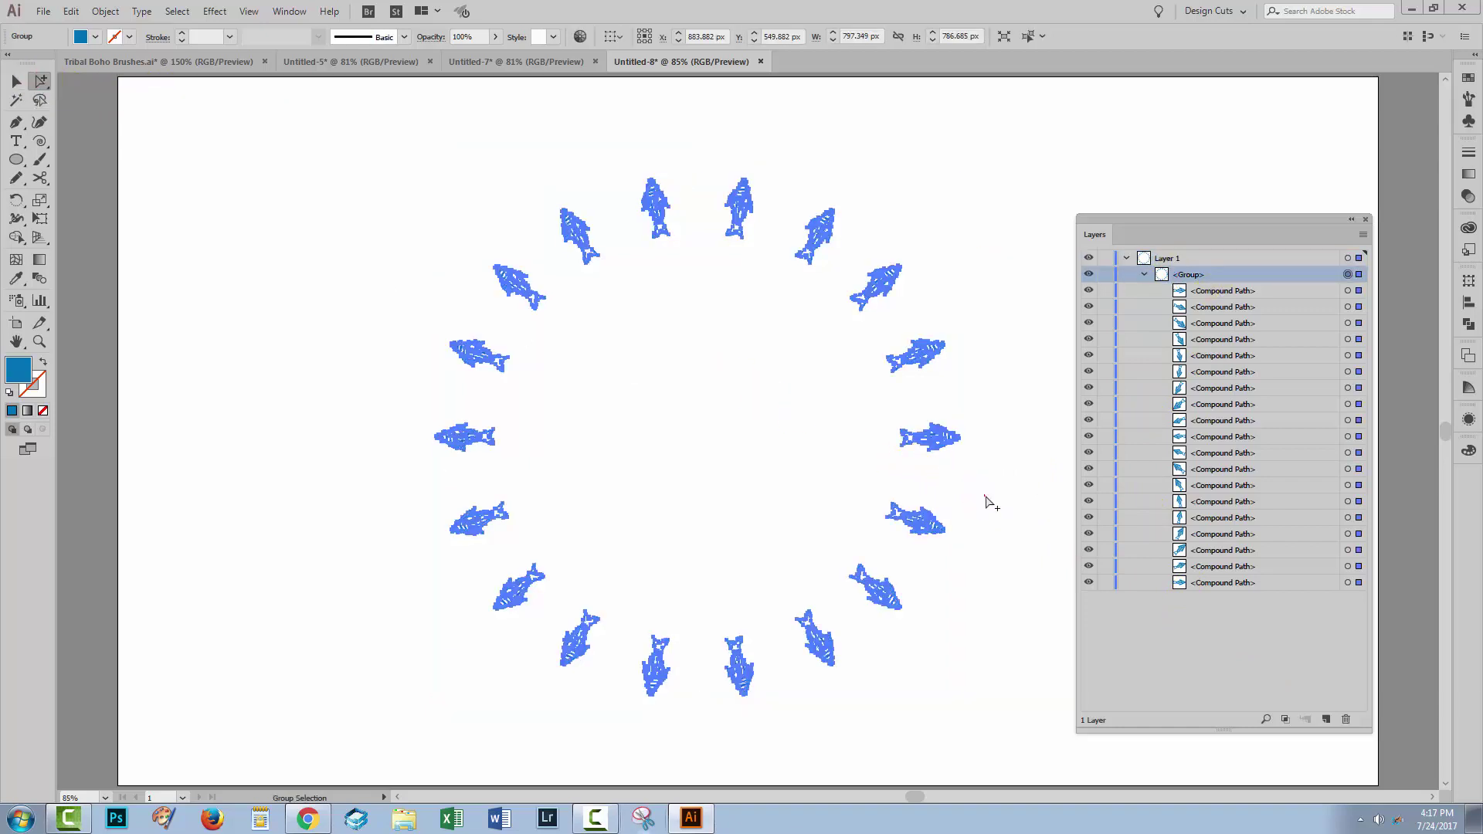
left_click(991, 503)
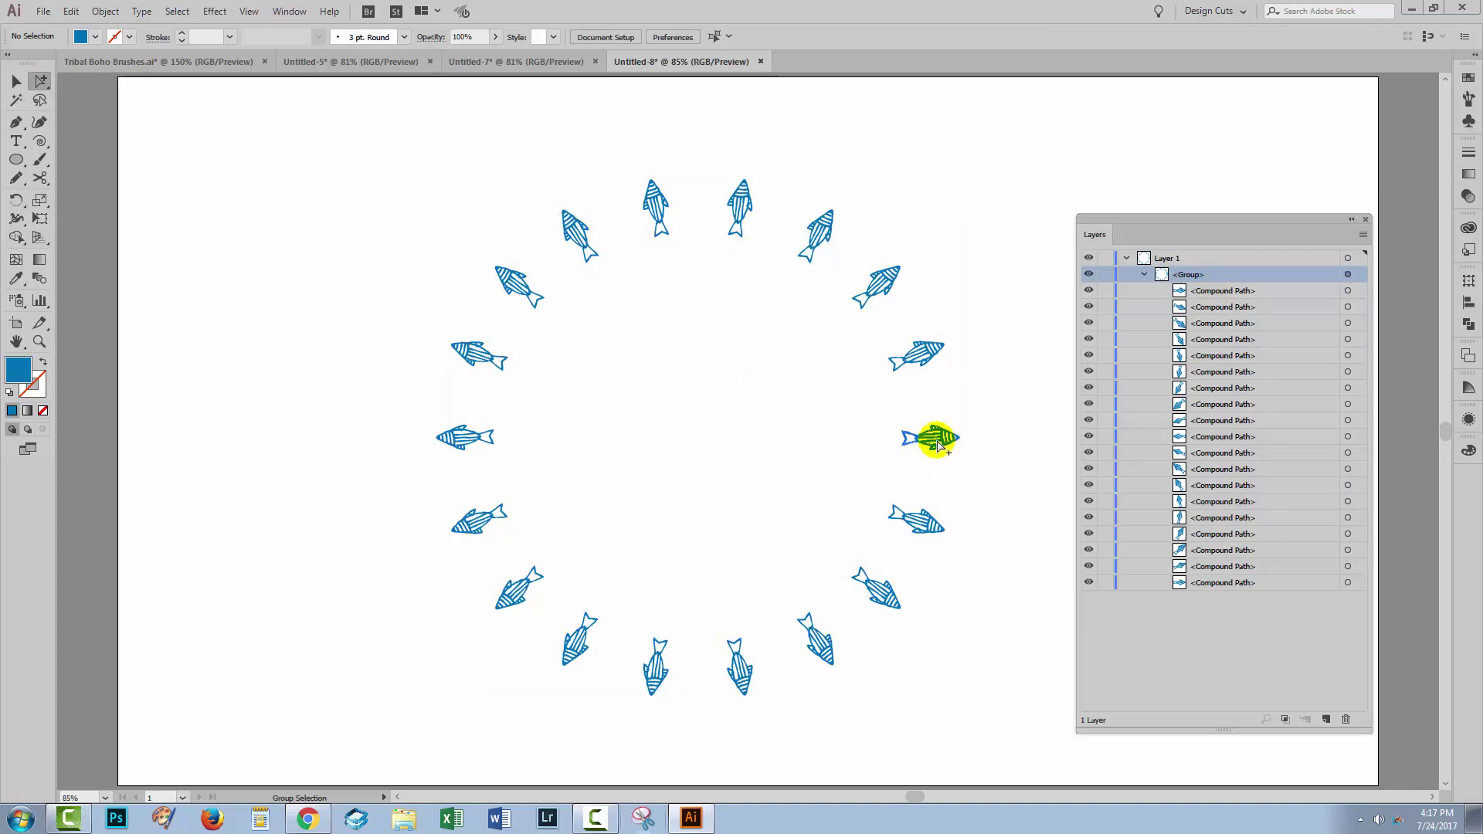
left_click(937, 440)
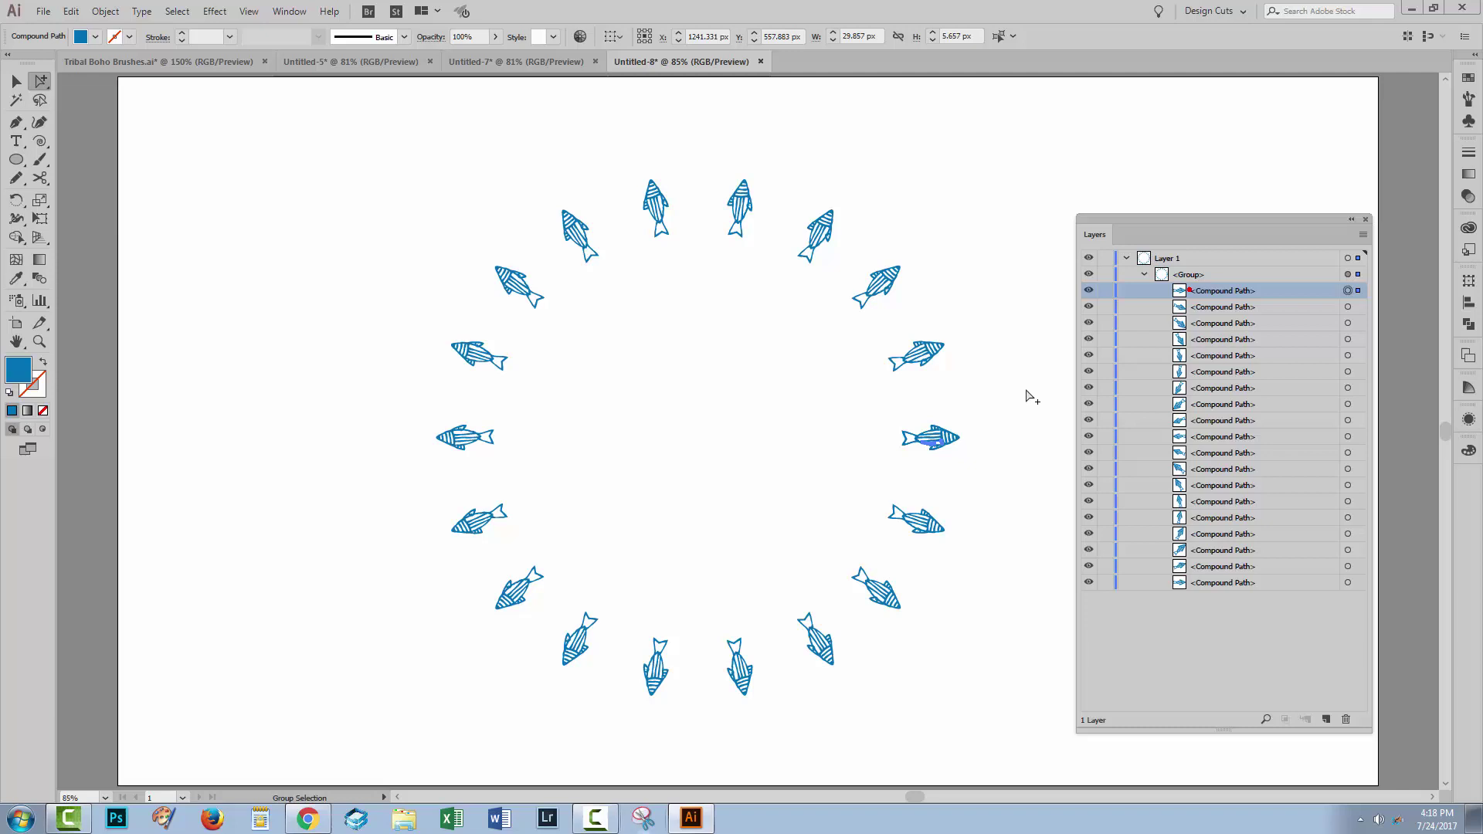
left_click(1348, 583)
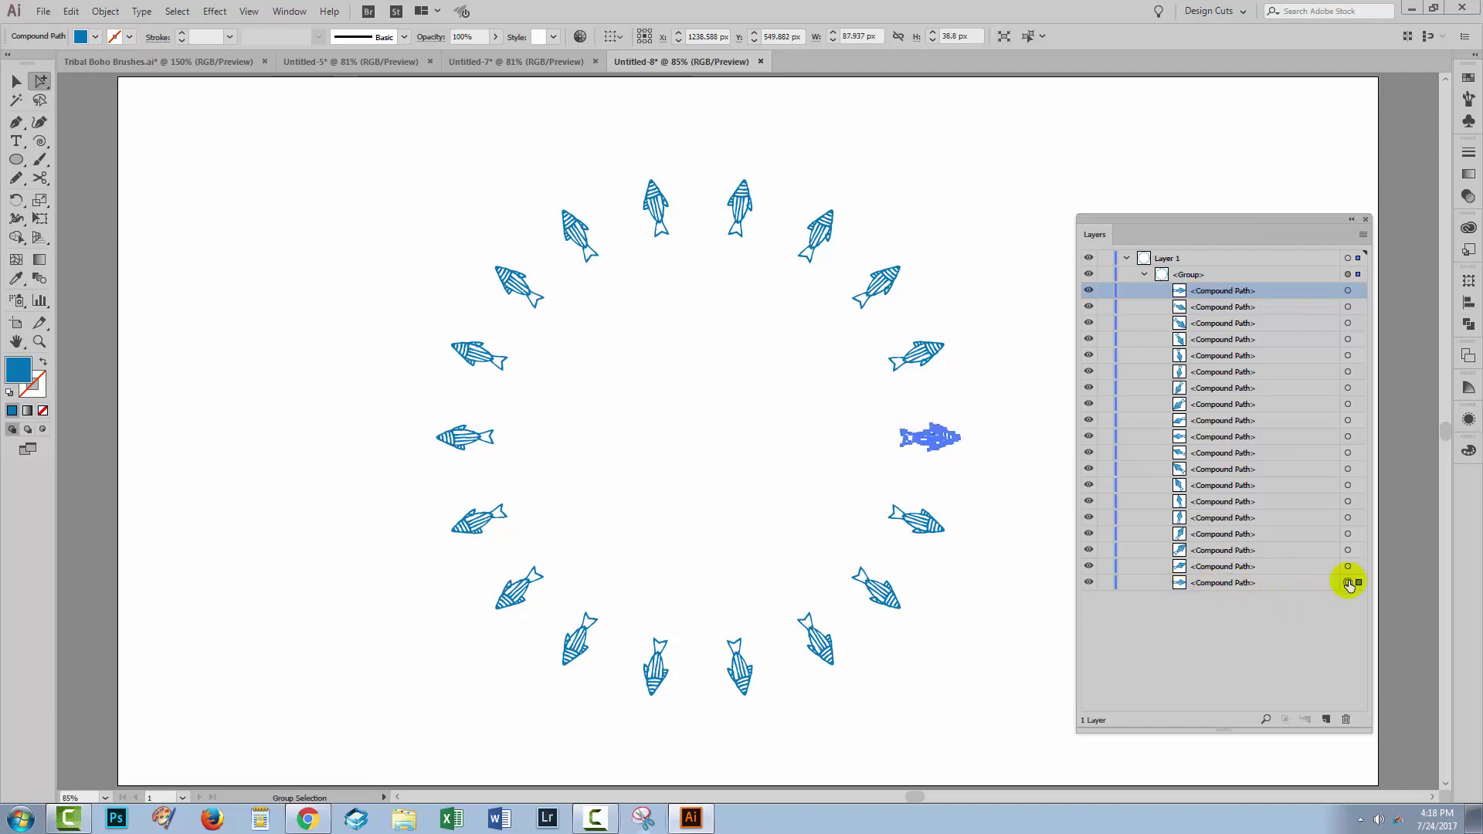
mouse_move(1347, 585)
left_mouse_down()
mouse_move(1267, 587)
mouse_move(1295, 598)
mouse_move(1344, 718)
left_mouse_up()
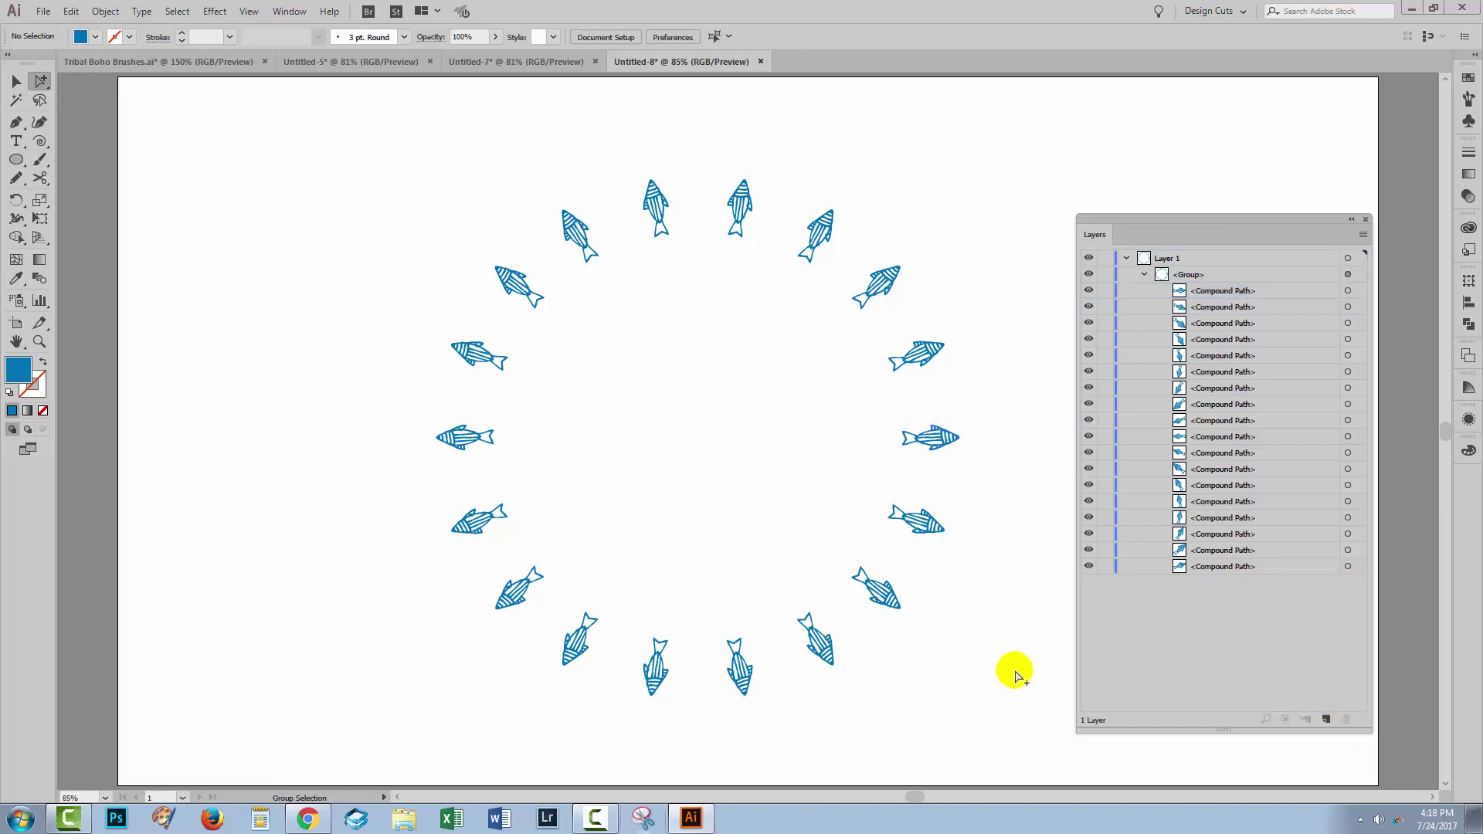
left_click(1015, 670)
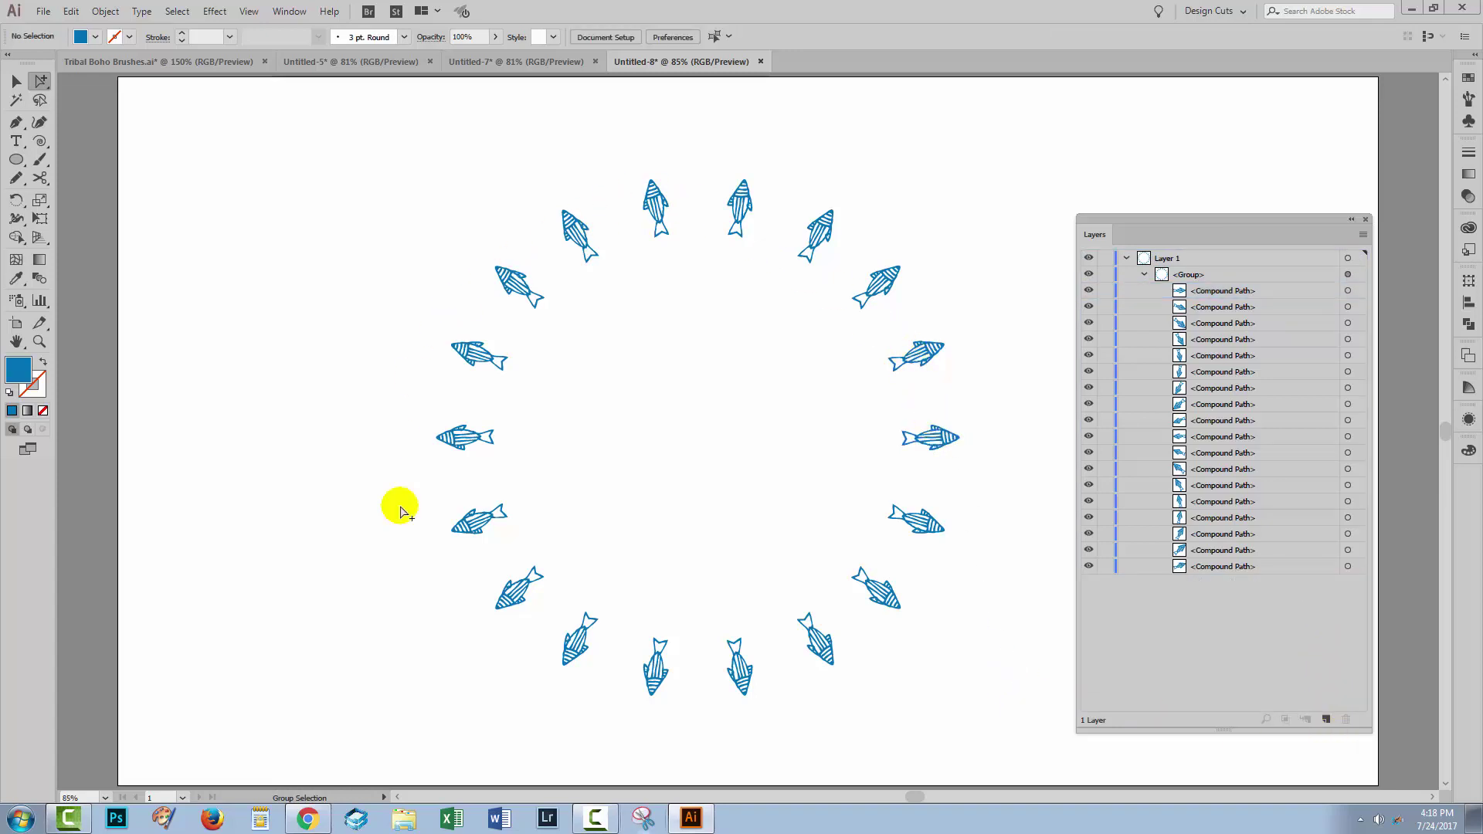
Step: Close the floating Layers panel to leave only the ring of 18 fish visible
left_click(1366, 218)
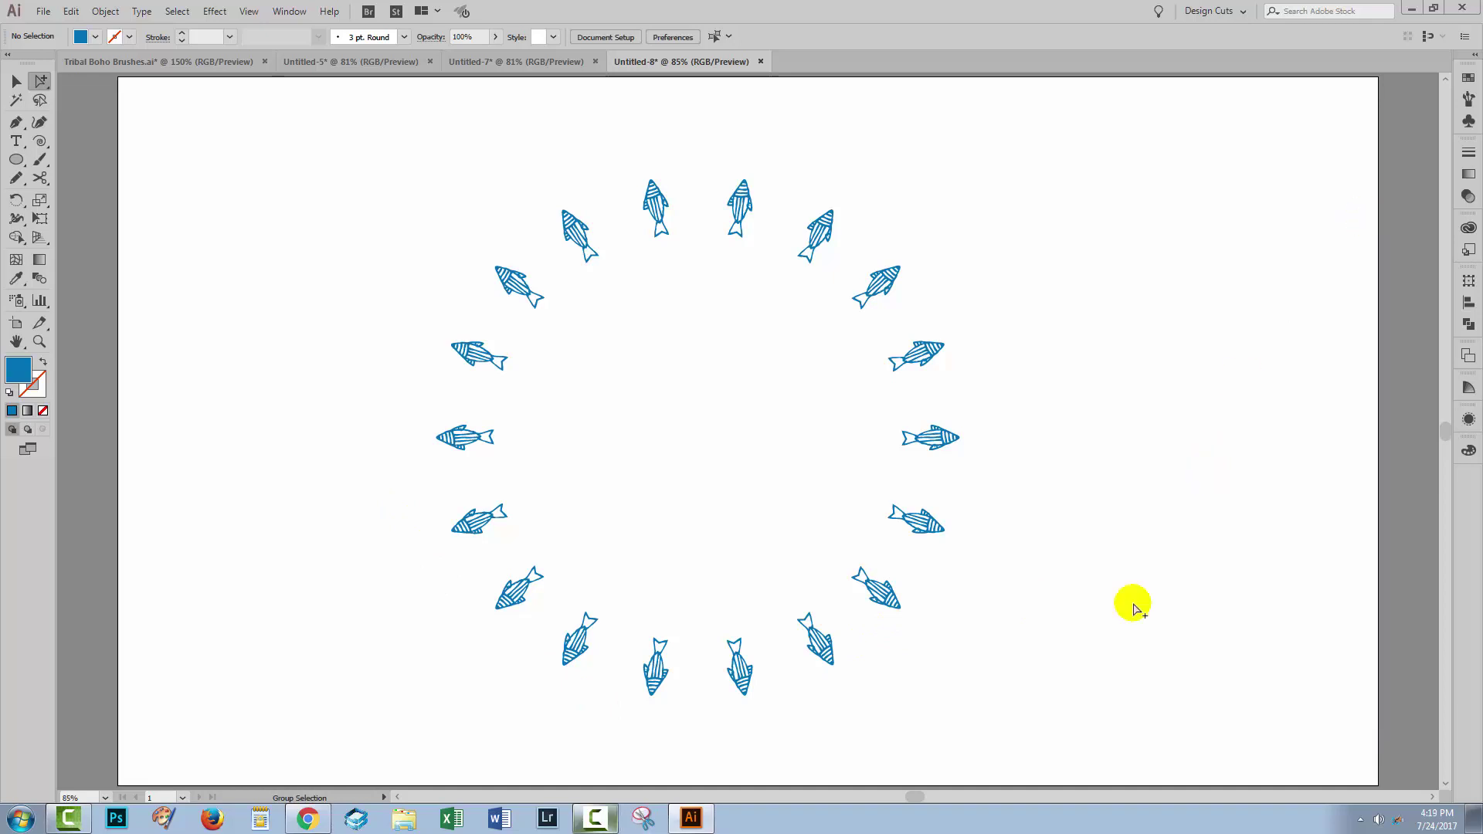